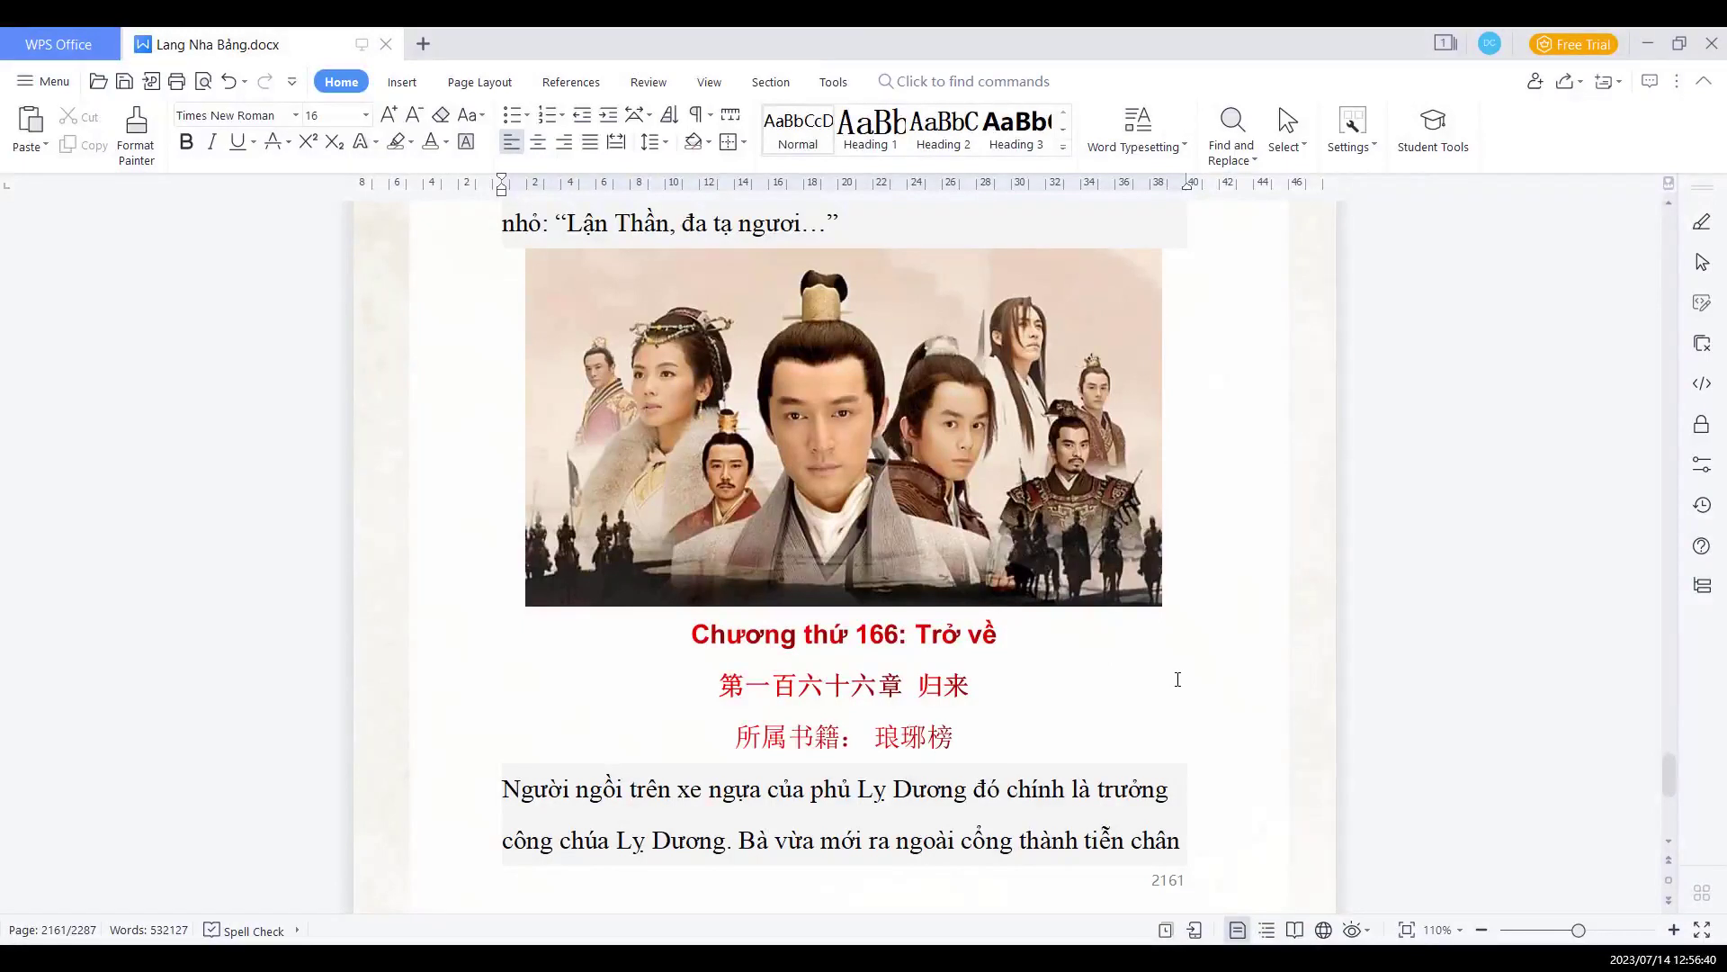
Resize the cast photo above 'Chương thứ 166' to about 1.95 inches tall
{"action": "left_click", "coordinate": [871, 388]}
{"action": "left_click_drag", "start_coordinate": [524, 248], "coordinate": [638, 365]}
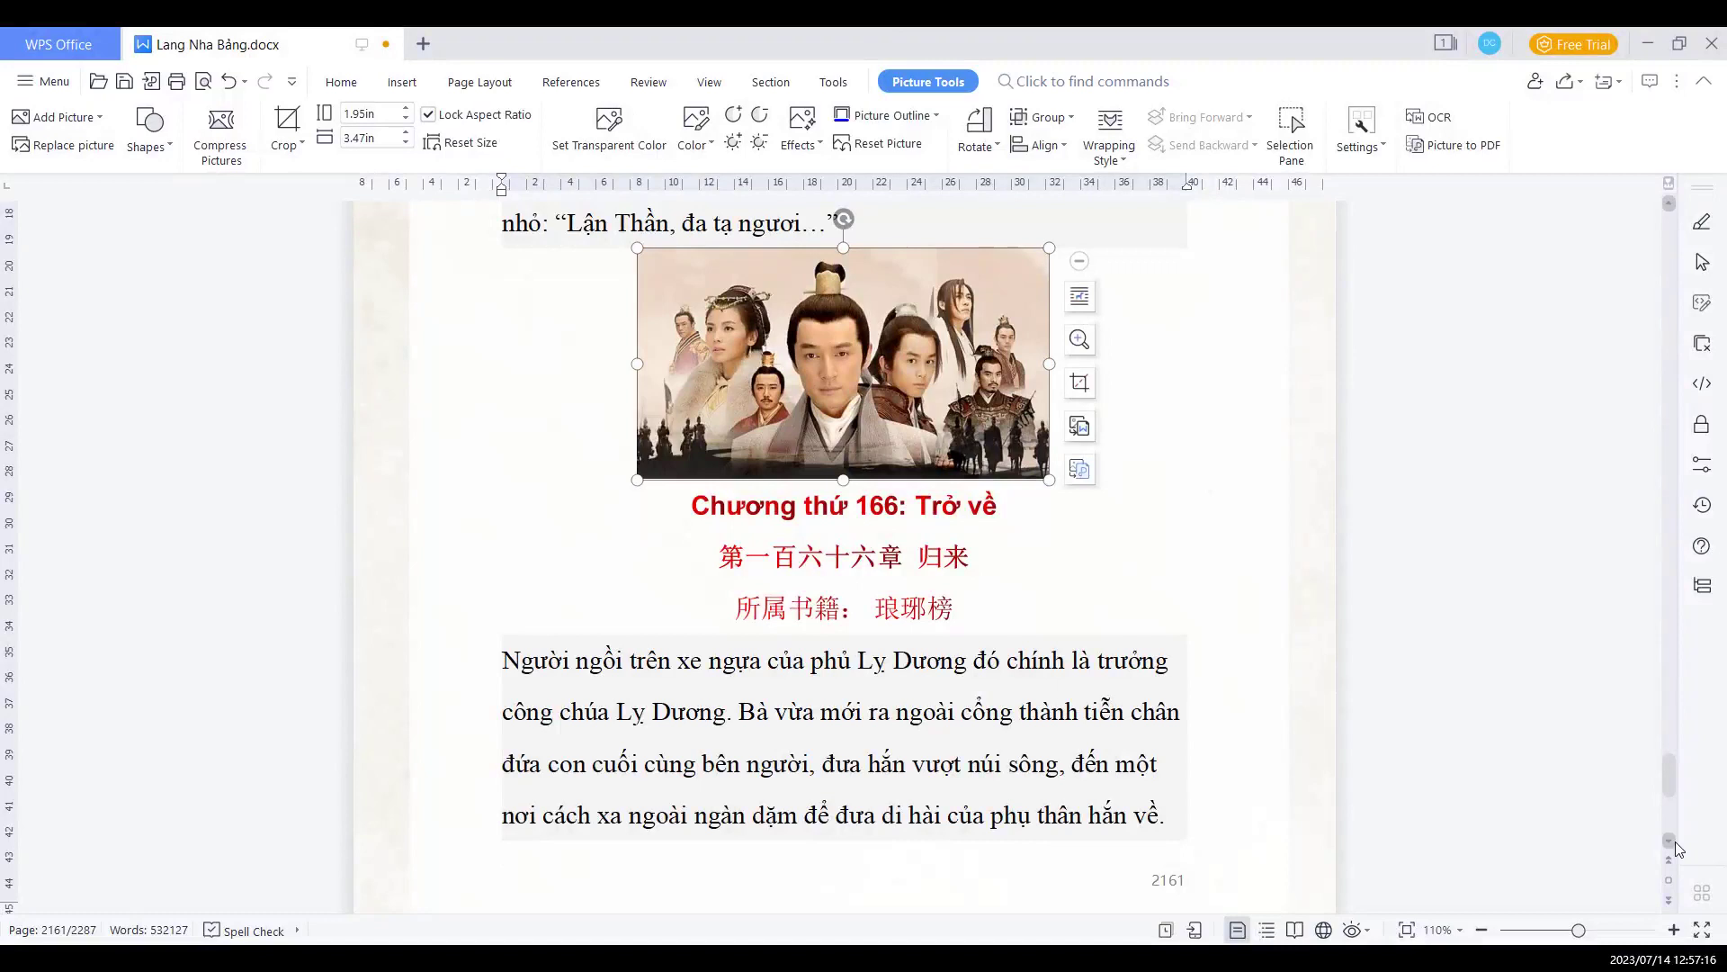
Scroll line by line through page 2162 until page 2163's top appears
{"action": "left_click", "coordinate": [1668, 840]}
{"action": "left_click", "coordinate": [1670, 840]}
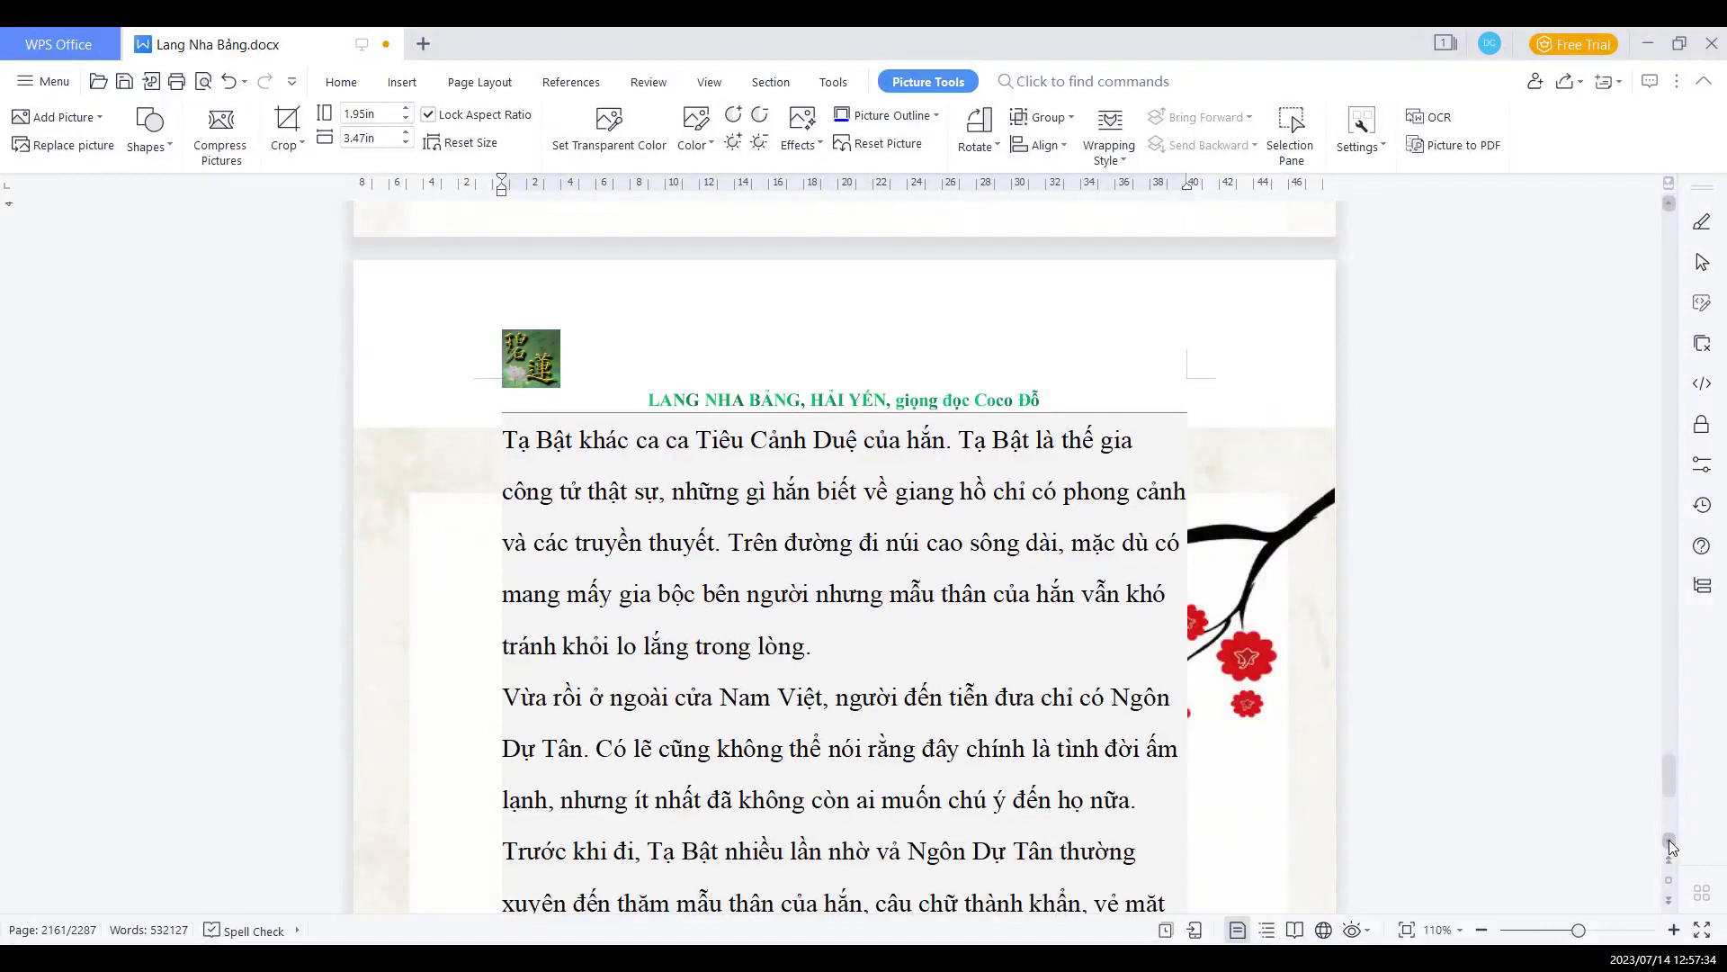
{"action": "left_click", "coordinate": [1670, 840]}
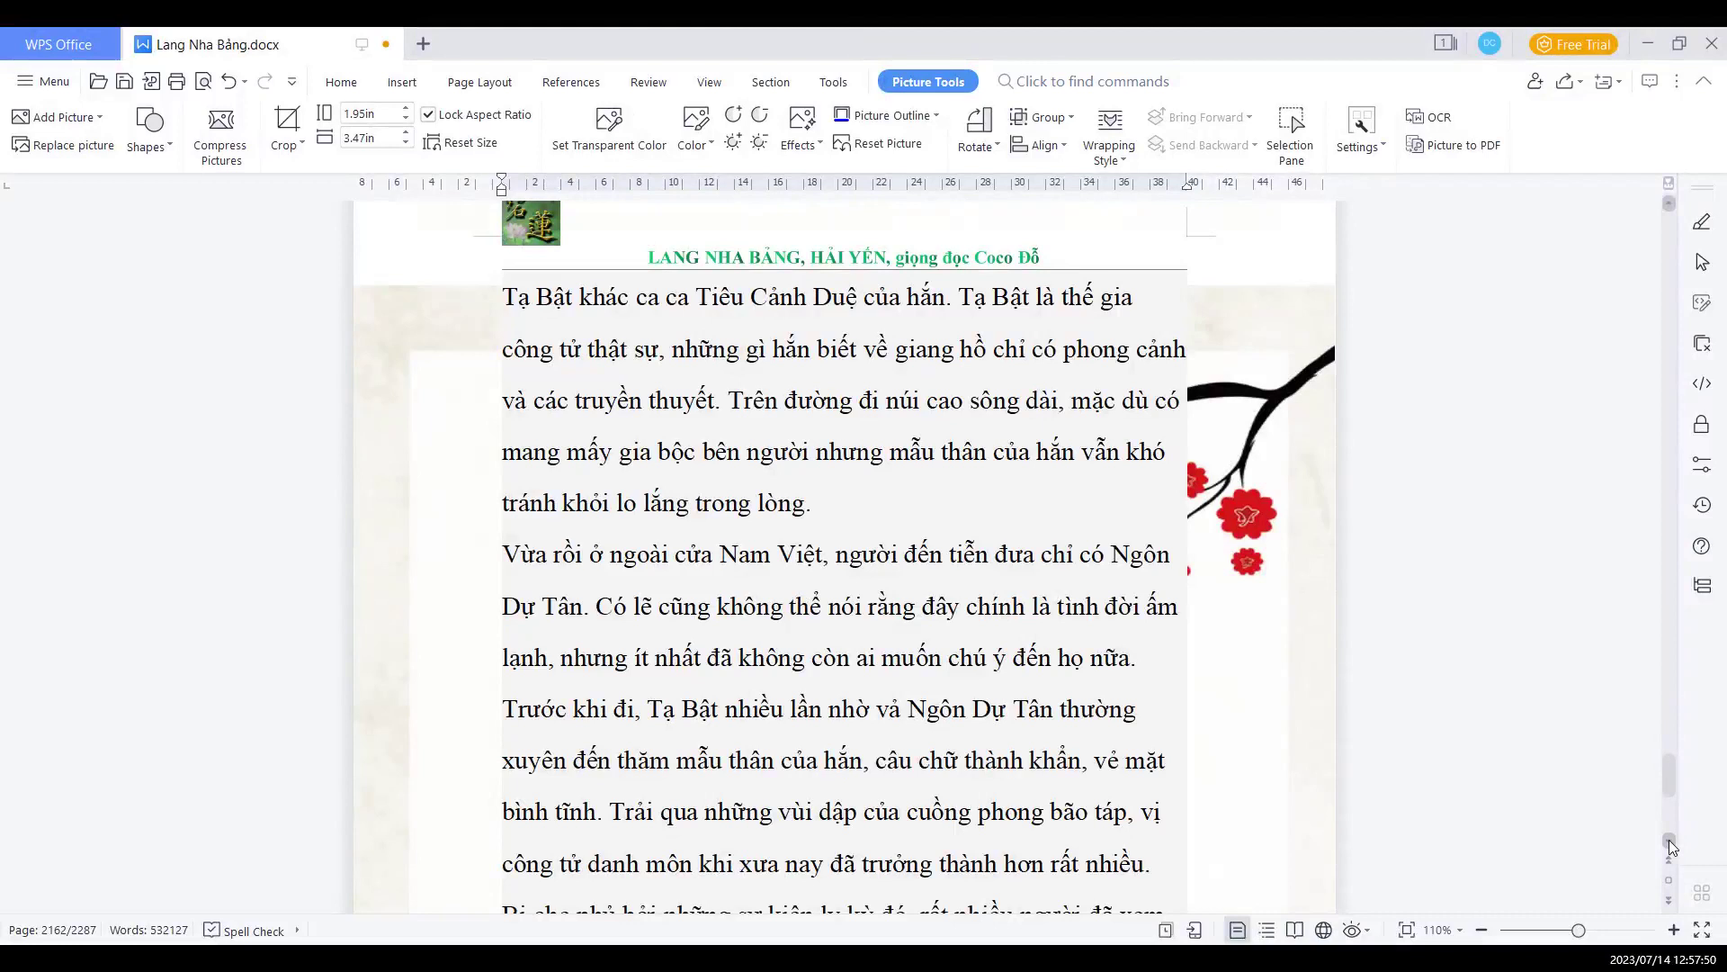
{"action": "left_click", "coordinate": [1669, 839]}
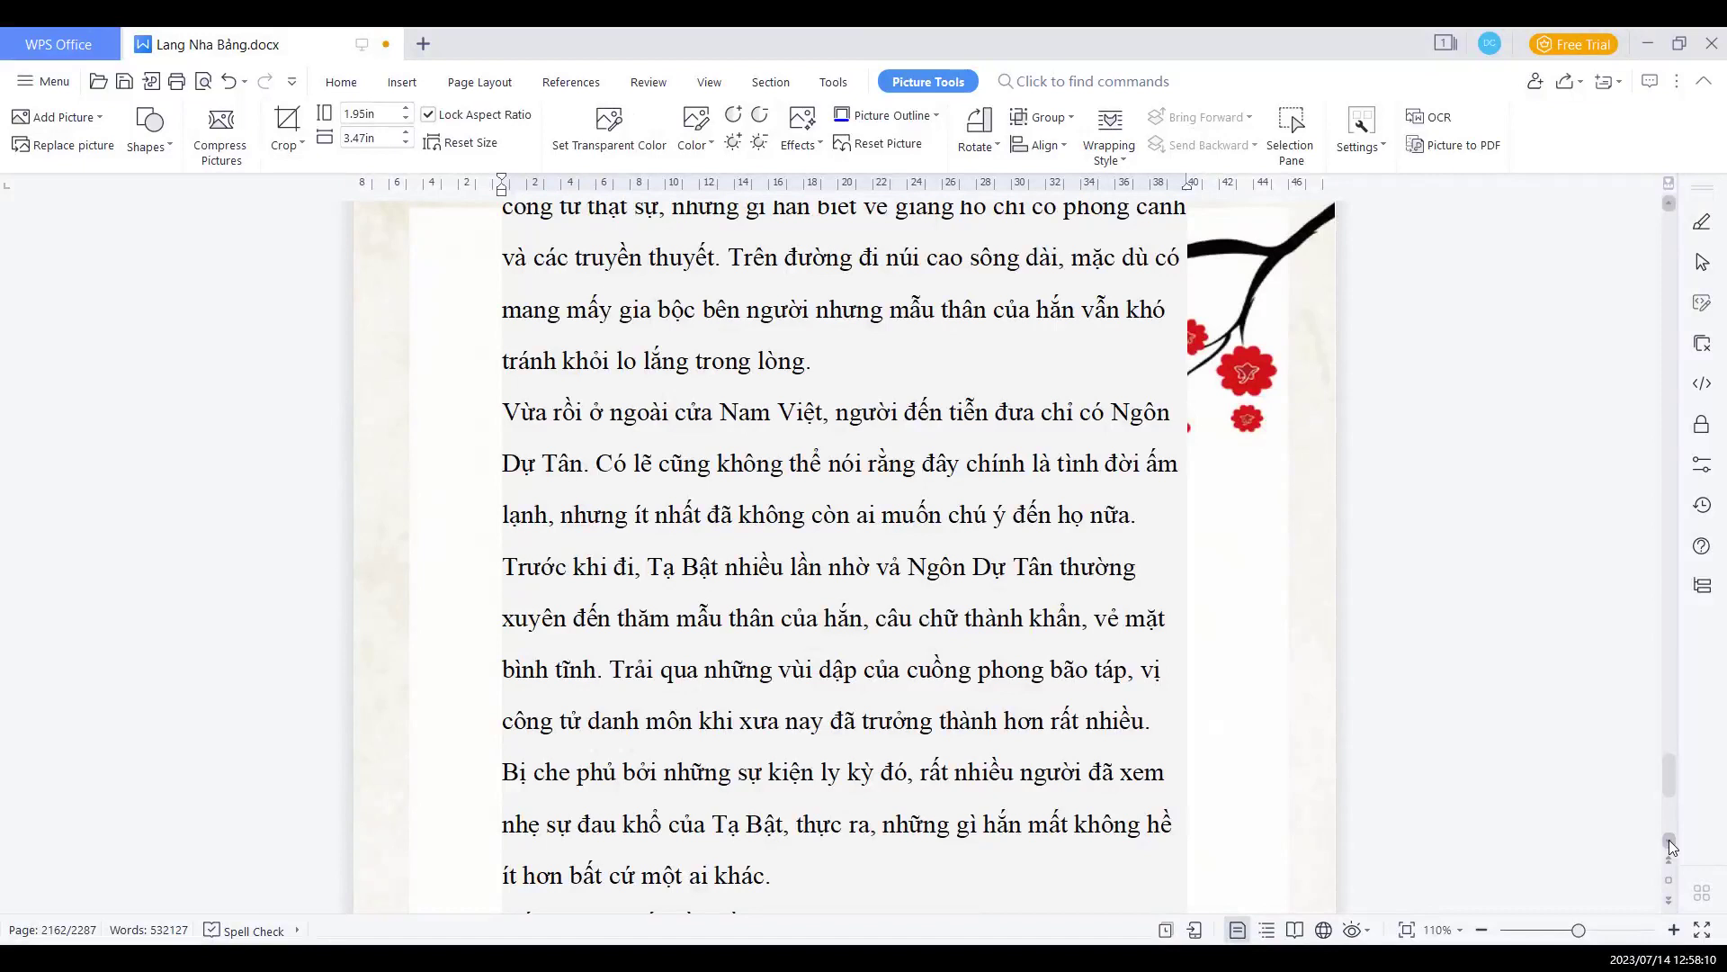
{"action": "left_click", "coordinate": [1670, 839]}
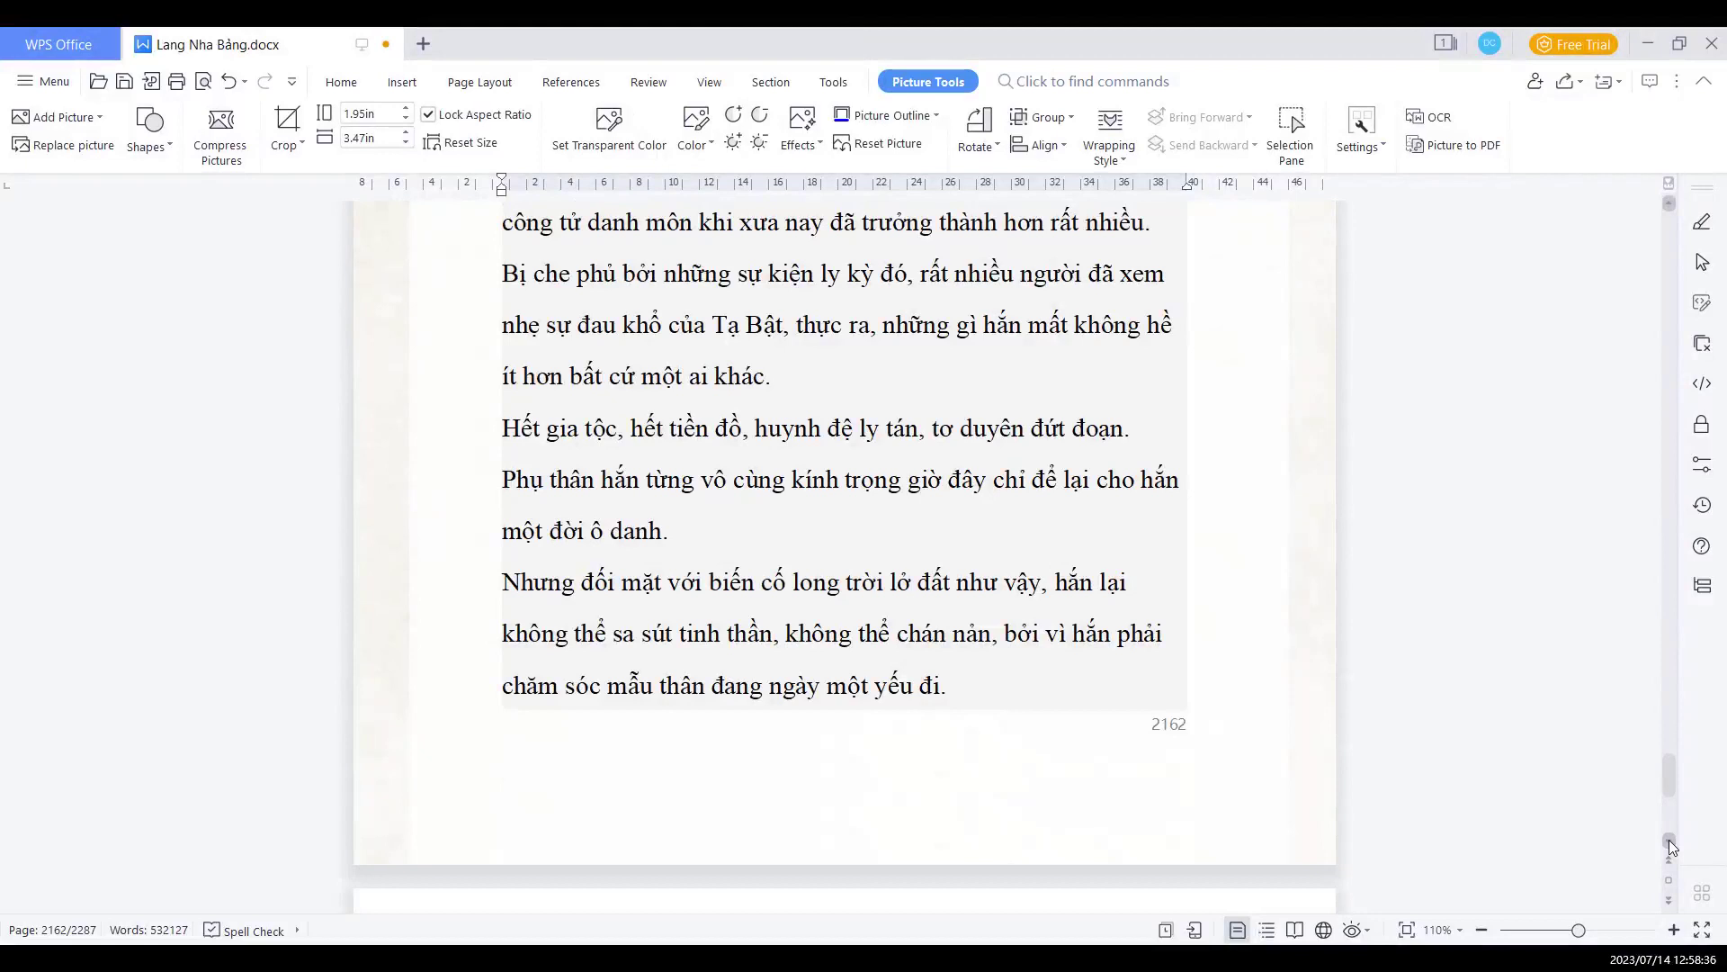
{"action": "left_click", "coordinate": [1669, 840]}
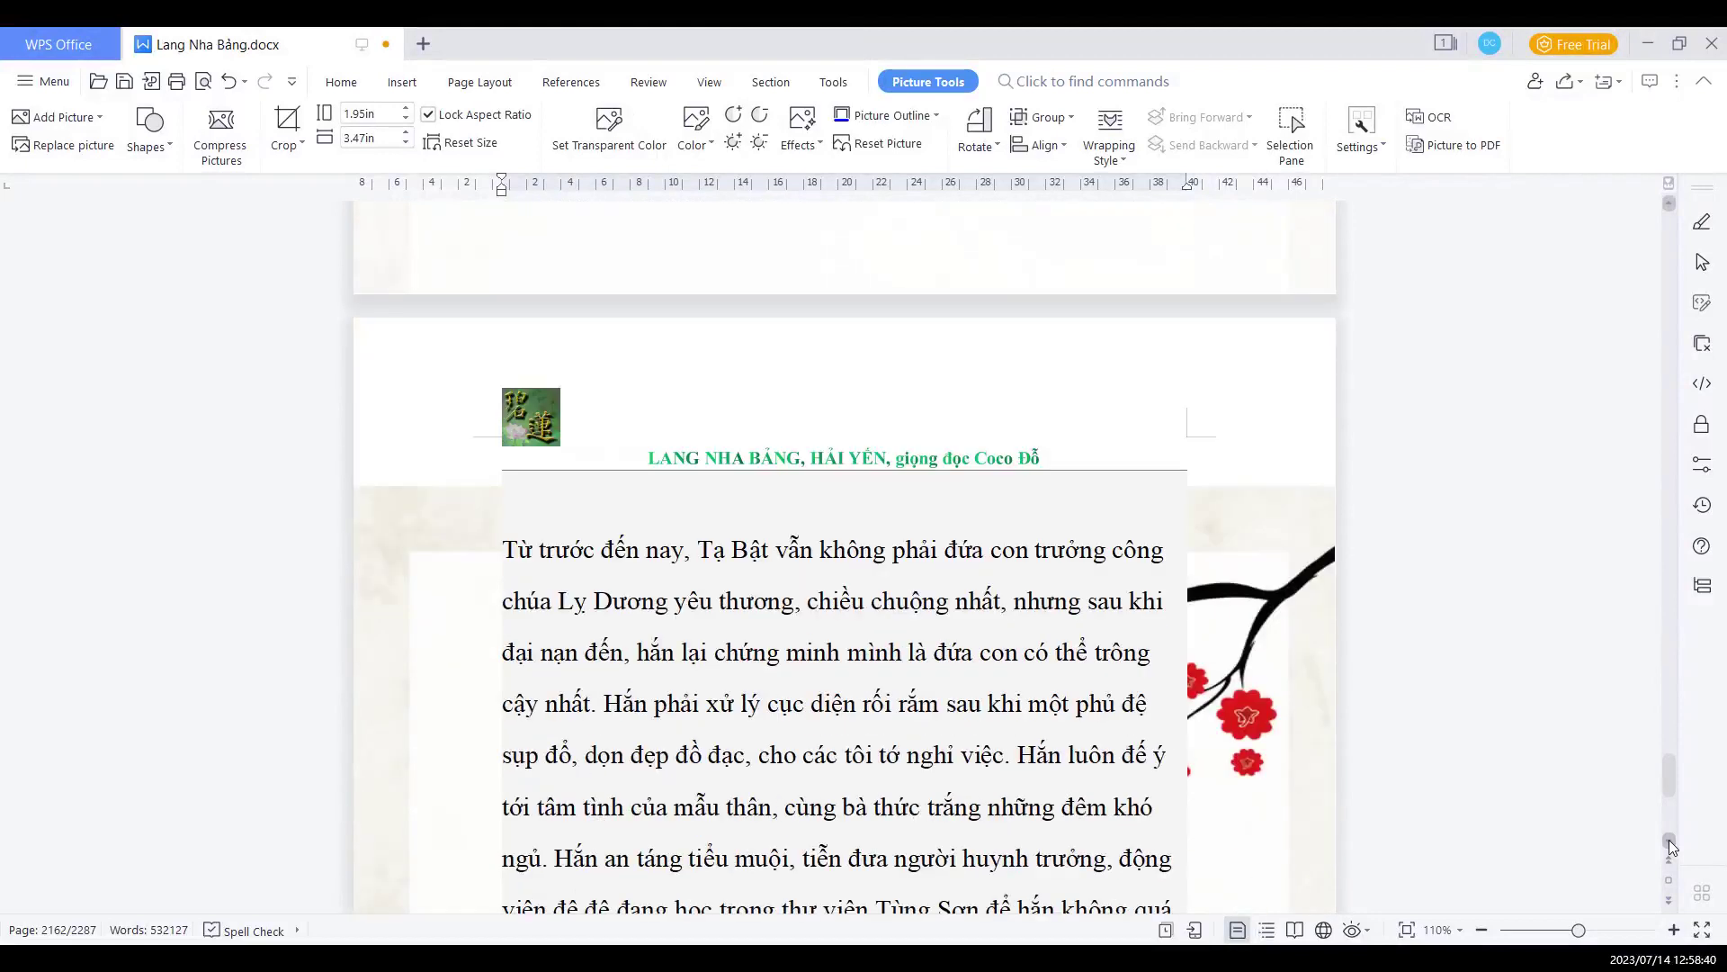
{"action": "left_click", "coordinate": [1670, 839]}
{"action": "left_click", "coordinate": [1669, 839]}
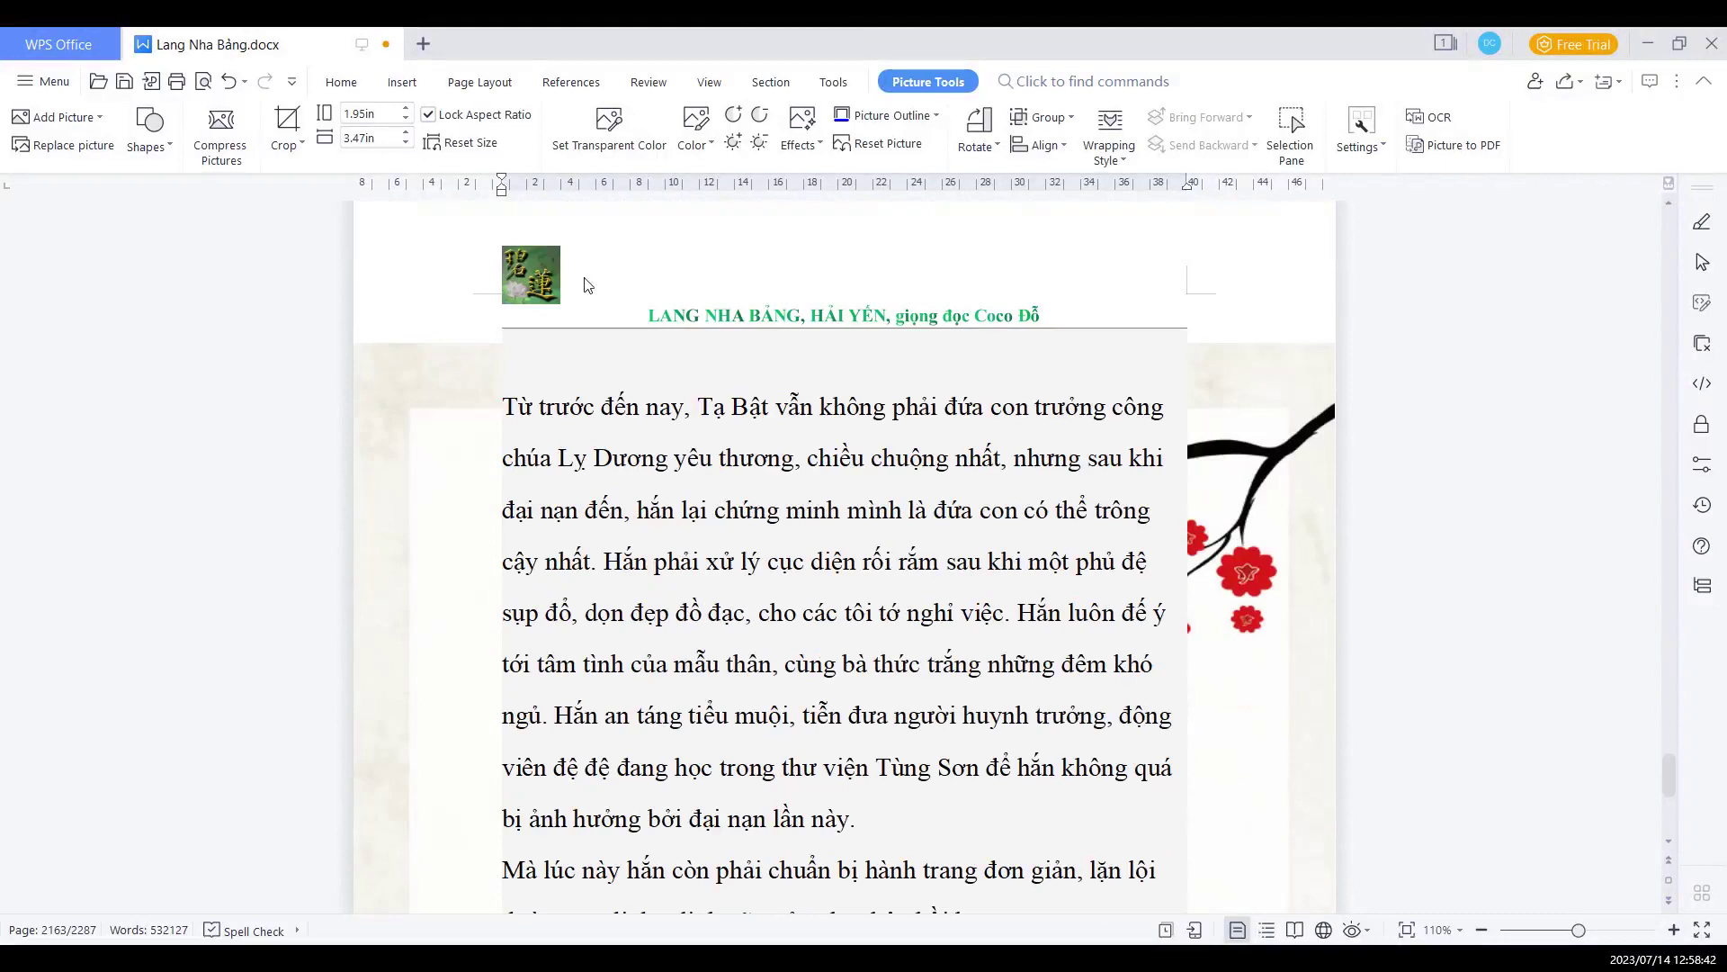
Delete the empty line under the page 2163 header and save the novel
{"action": "left_click", "coordinate": [551, 349]}
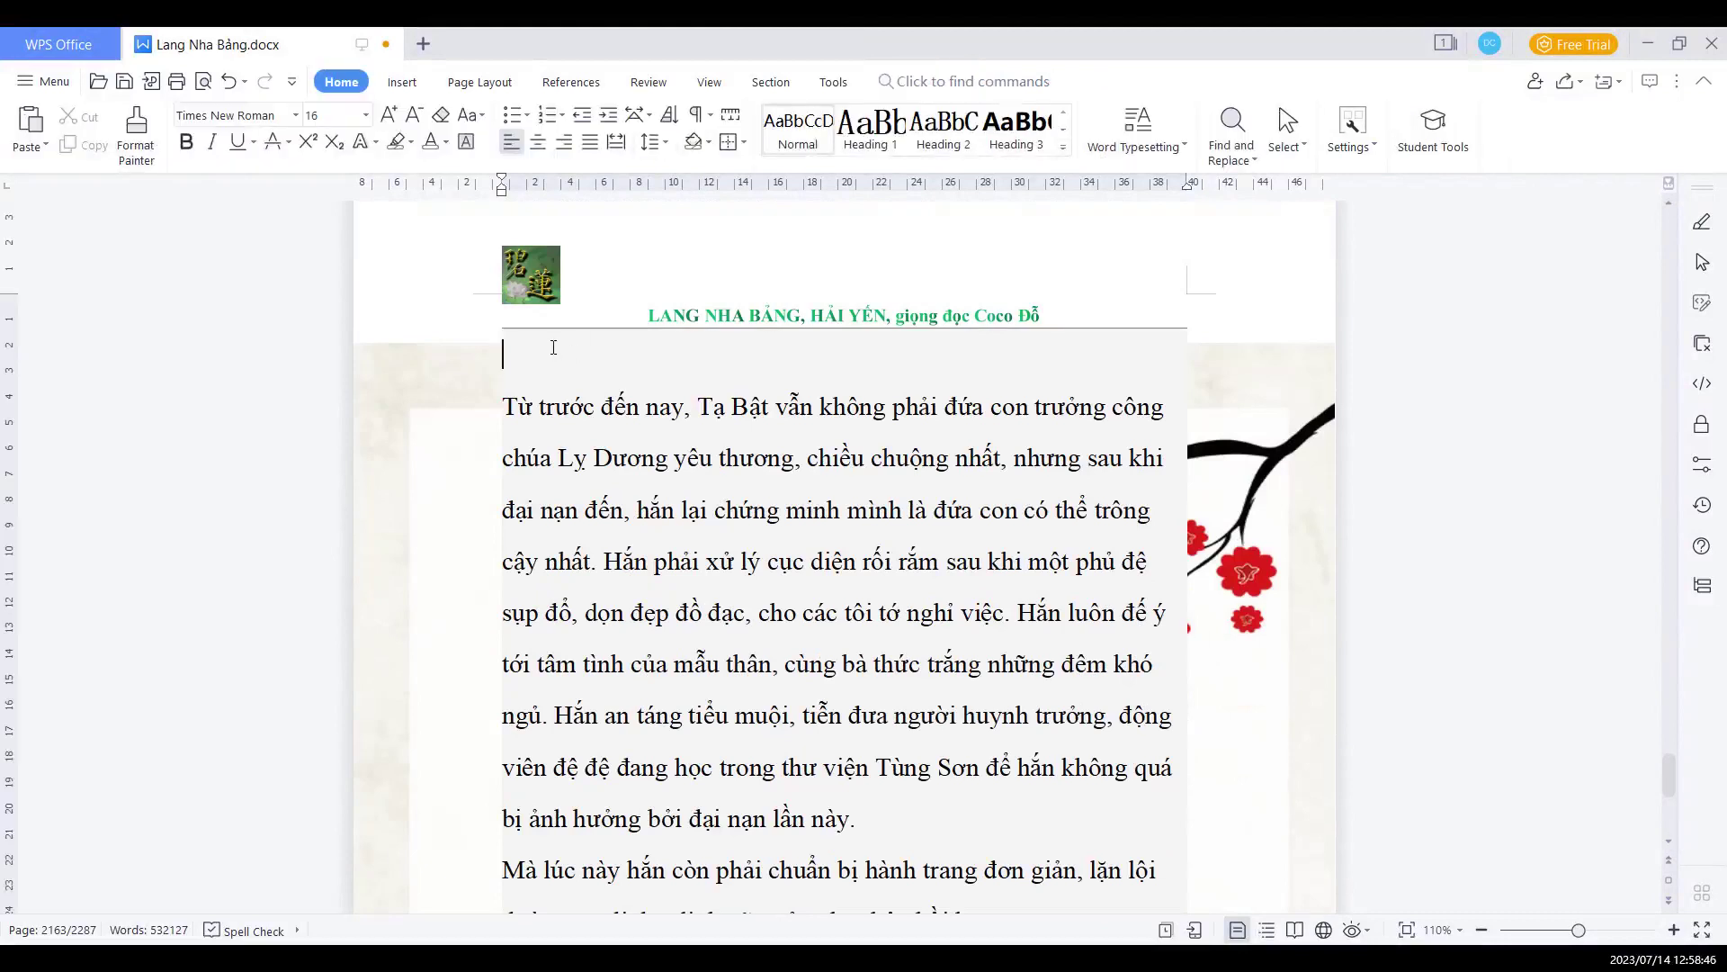
{"action": "key", "text": "Delete"}
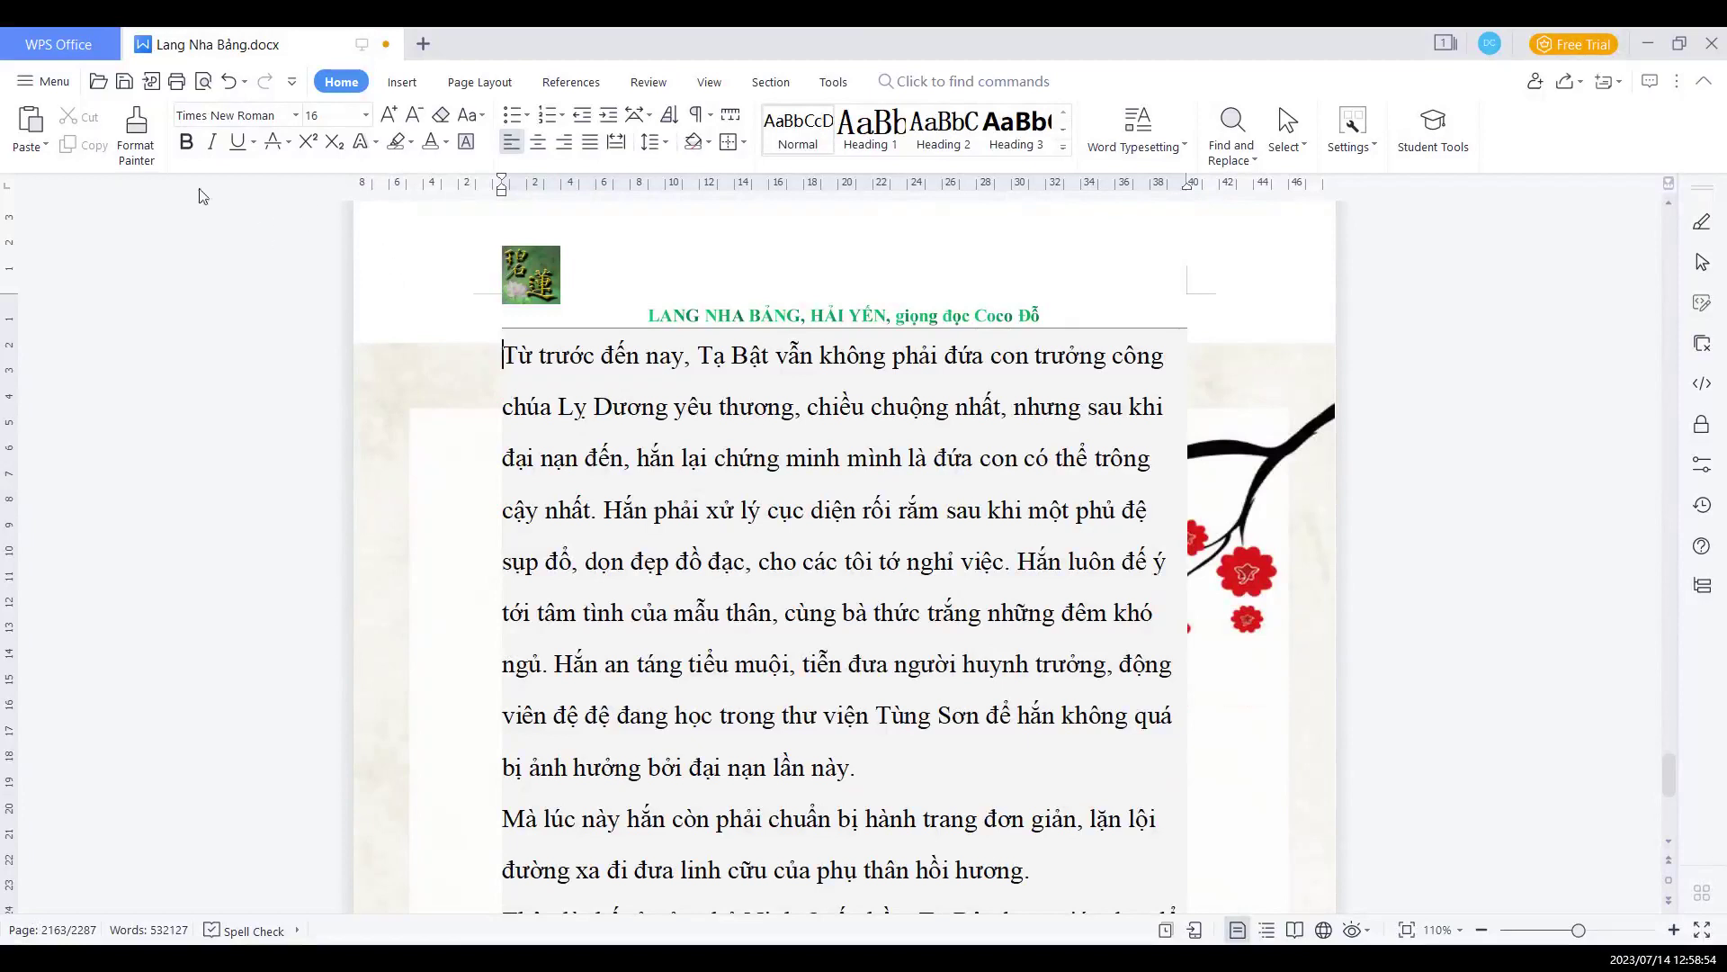
{"action": "left_click", "coordinate": [126, 82]}
Scroll down to the bottom of page 2163, just past its page number
{"action": "left_click", "coordinate": [1669, 847]}
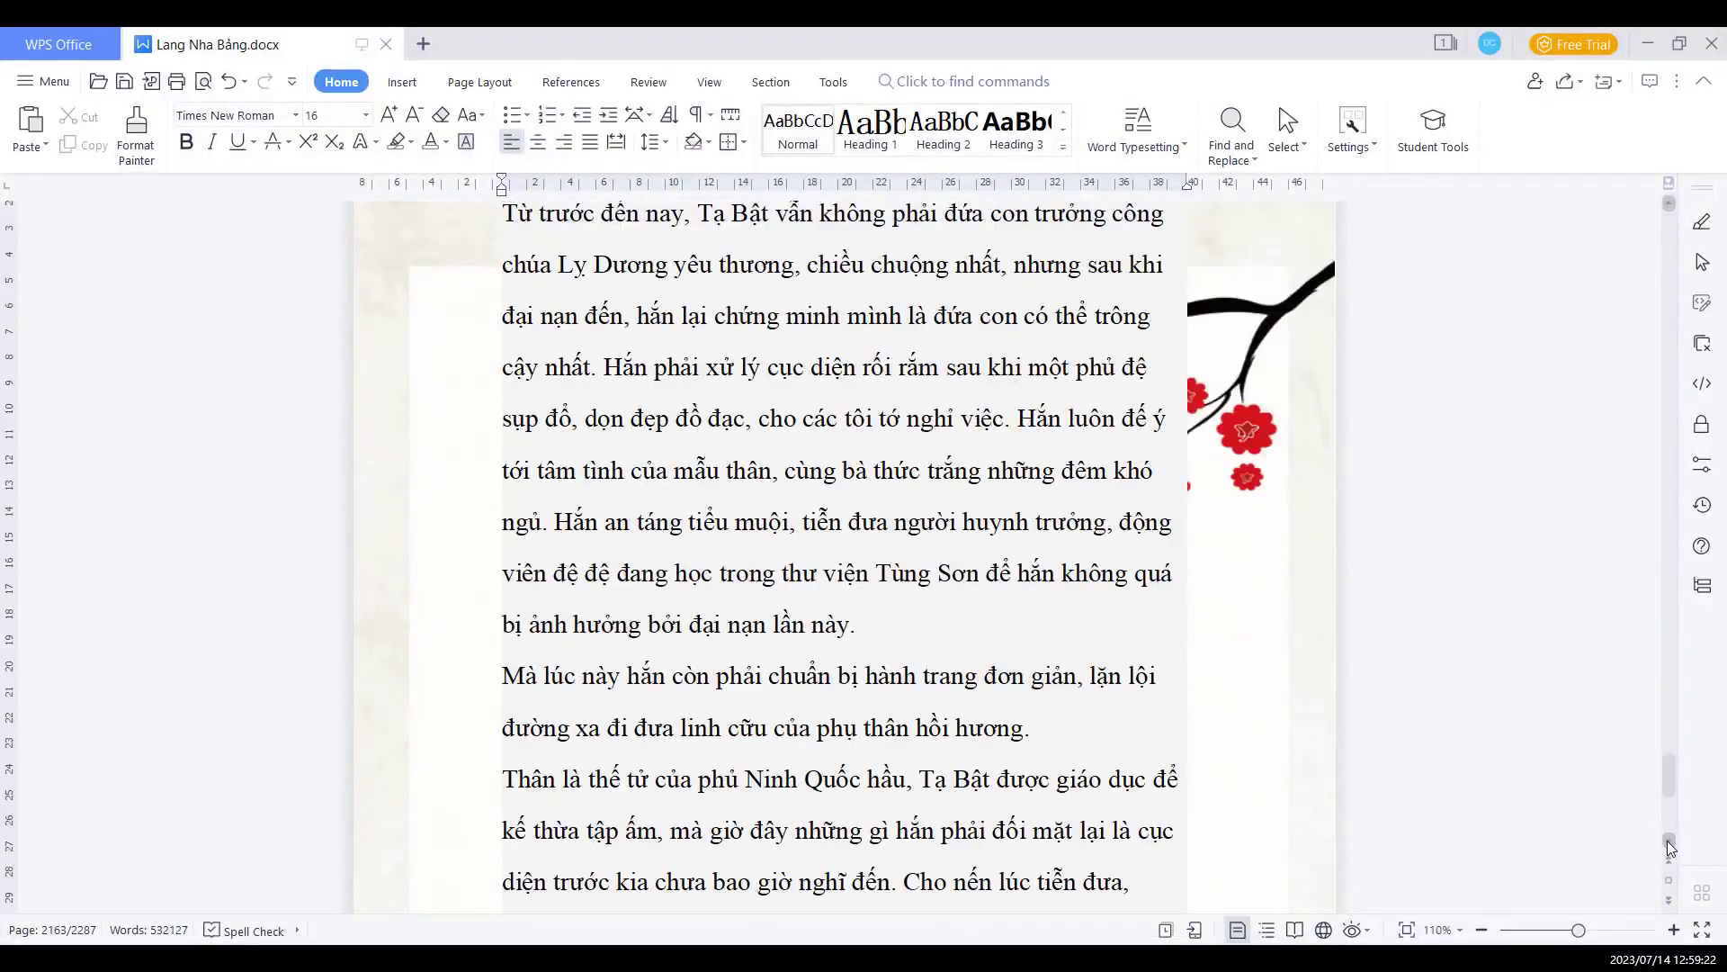
{"action": "left_click", "coordinate": [1670, 849]}
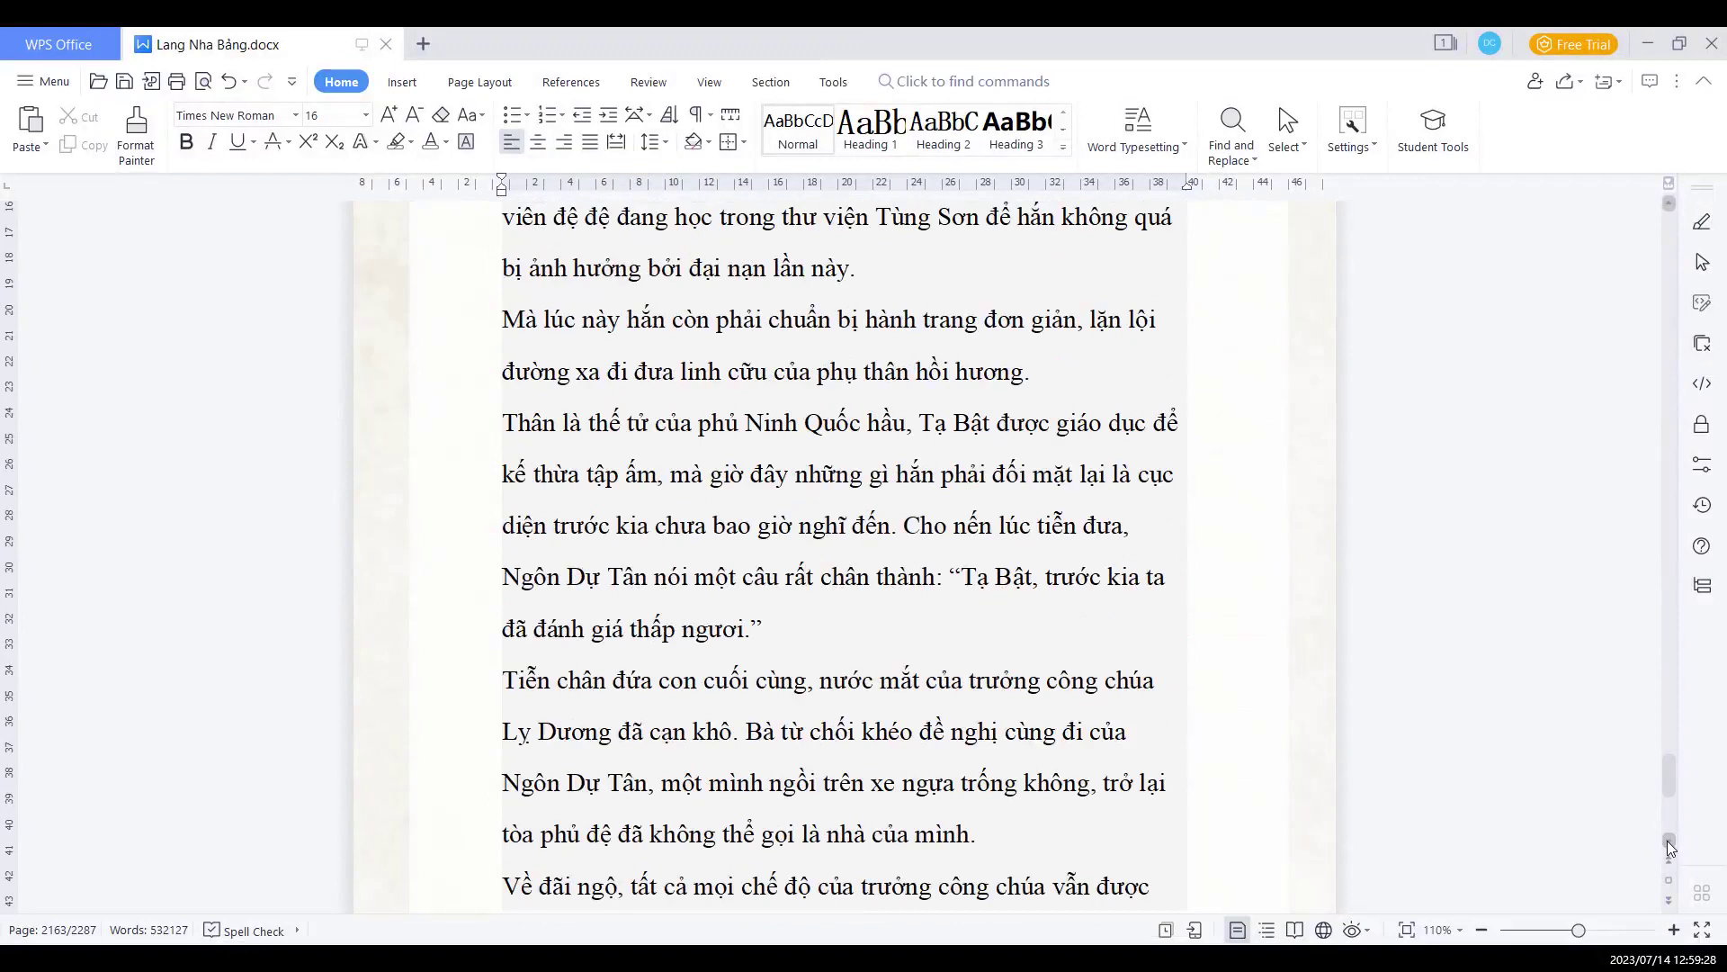
{"action": "left_click", "coordinate": [1669, 847]}
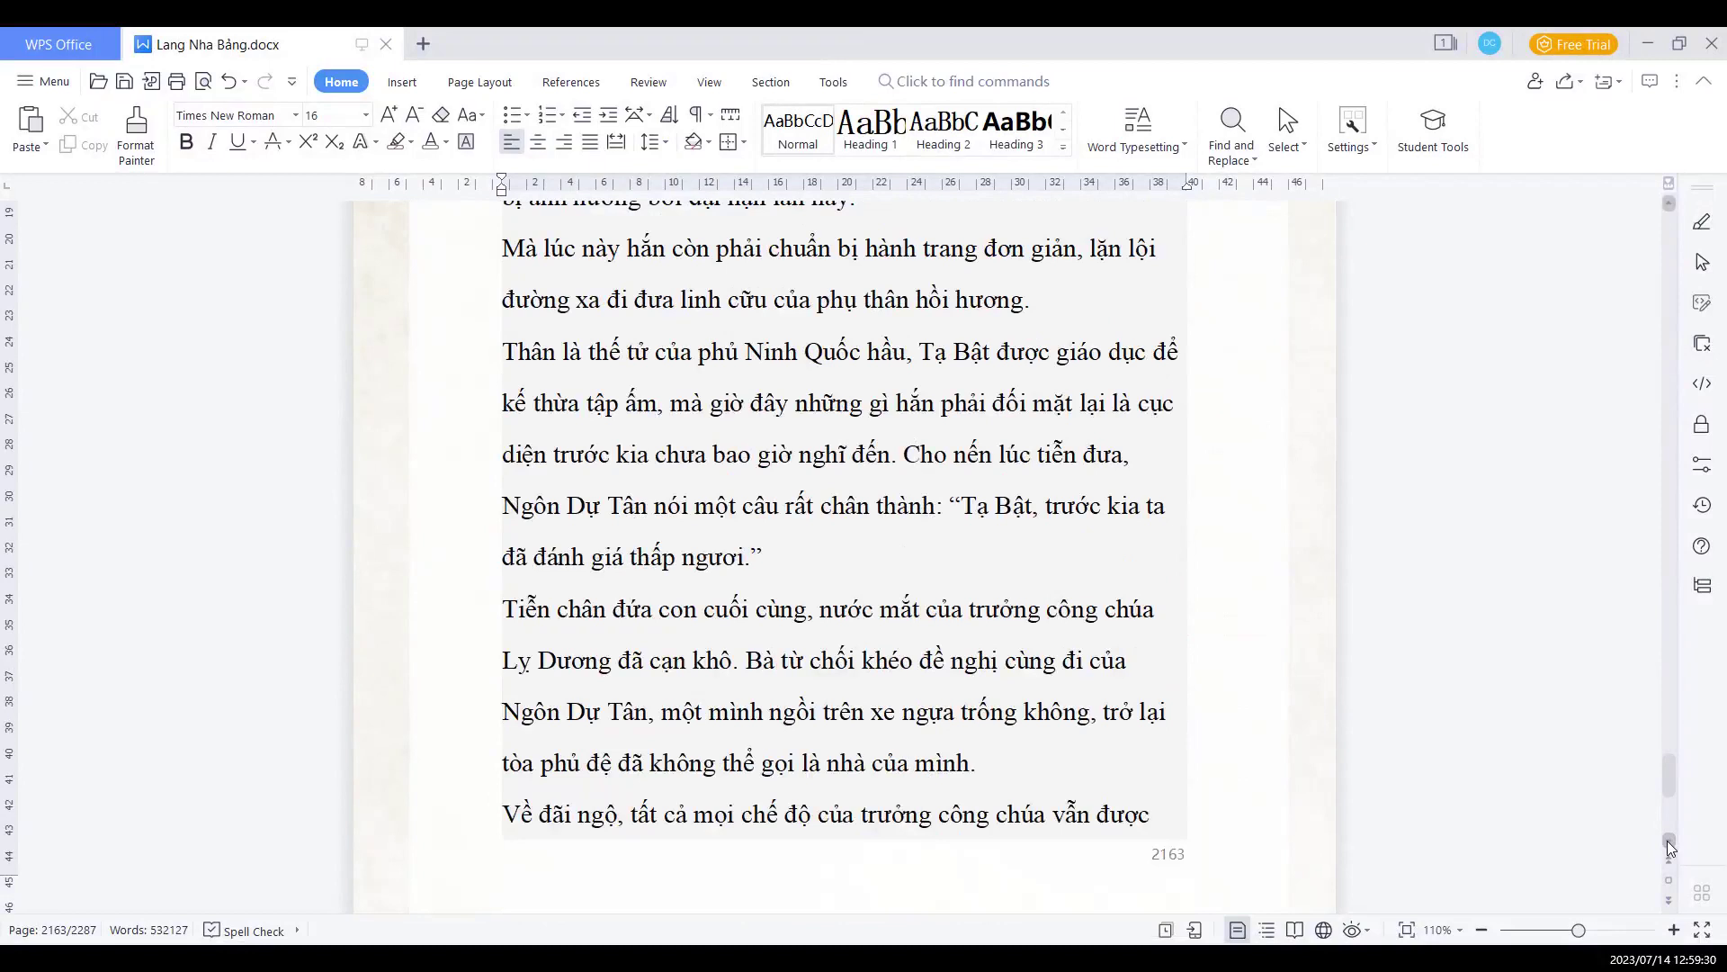
{"action": "left_click", "coordinate": [1668, 847]}
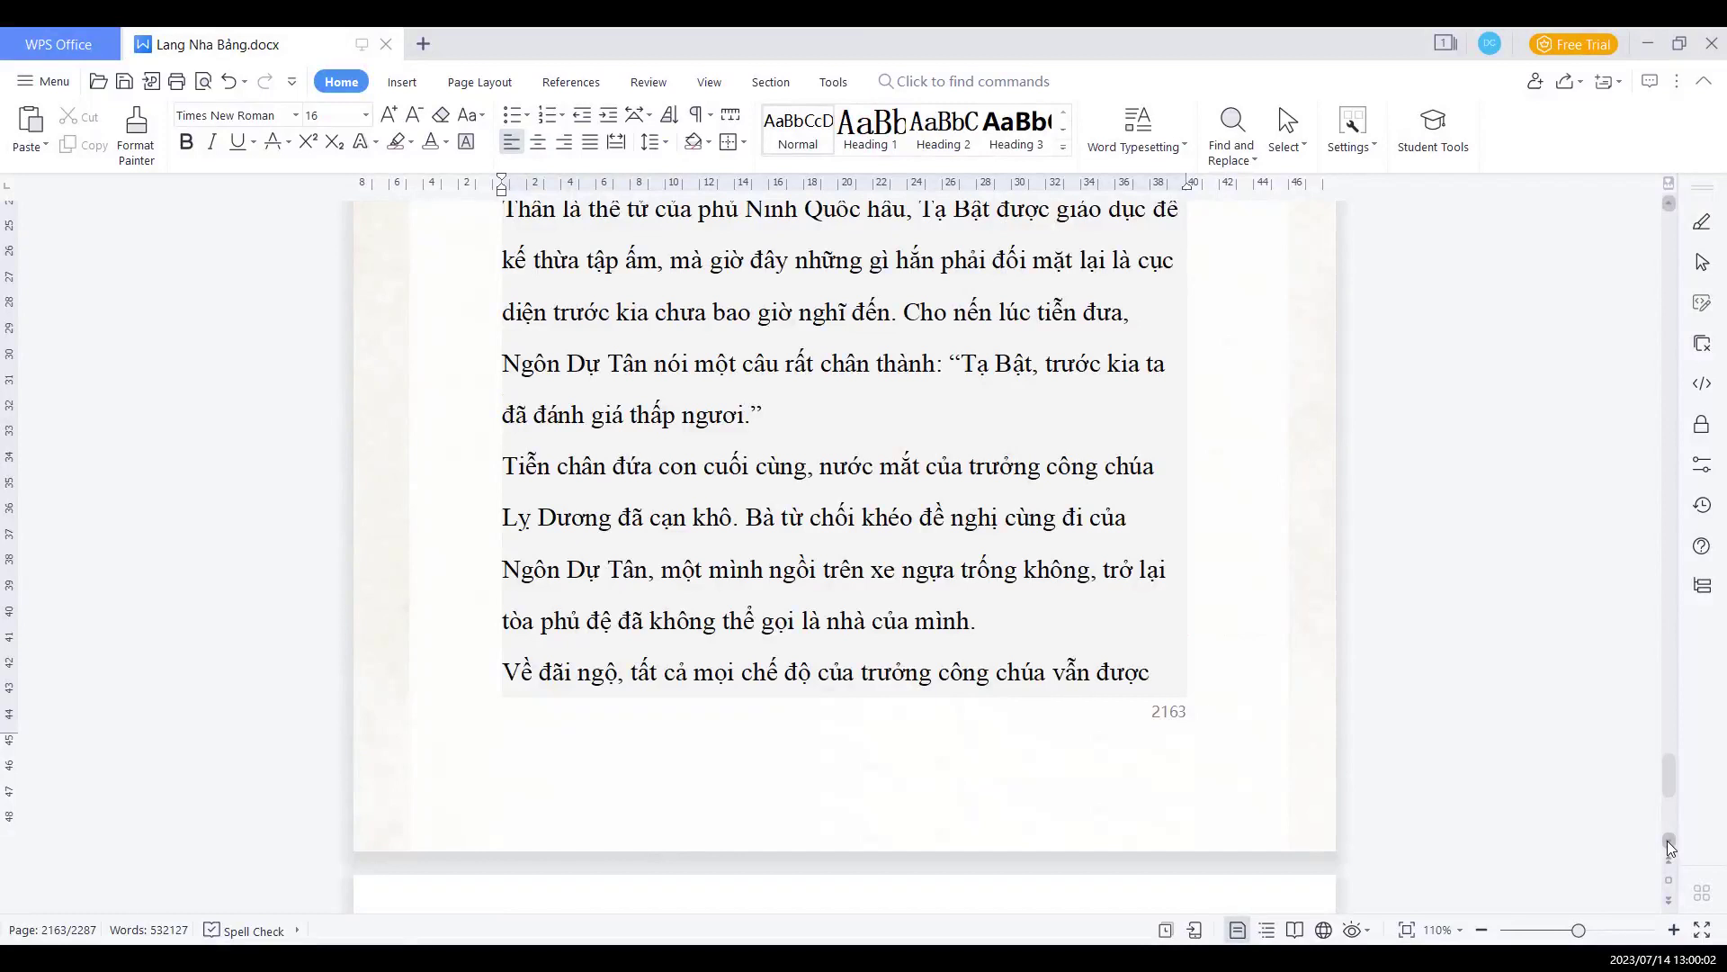
{"action": "scroll", "coordinate": [1669, 847], "scroll_direction": "down", "scroll_amount": 3}
{"action": "scroll", "coordinate": [1668, 847], "scroll_direction": "down", "scroll_amount": 3}
{"action": "scroll", "coordinate": [1669, 848], "scroll_direction": "down", "scroll_amount": 3}
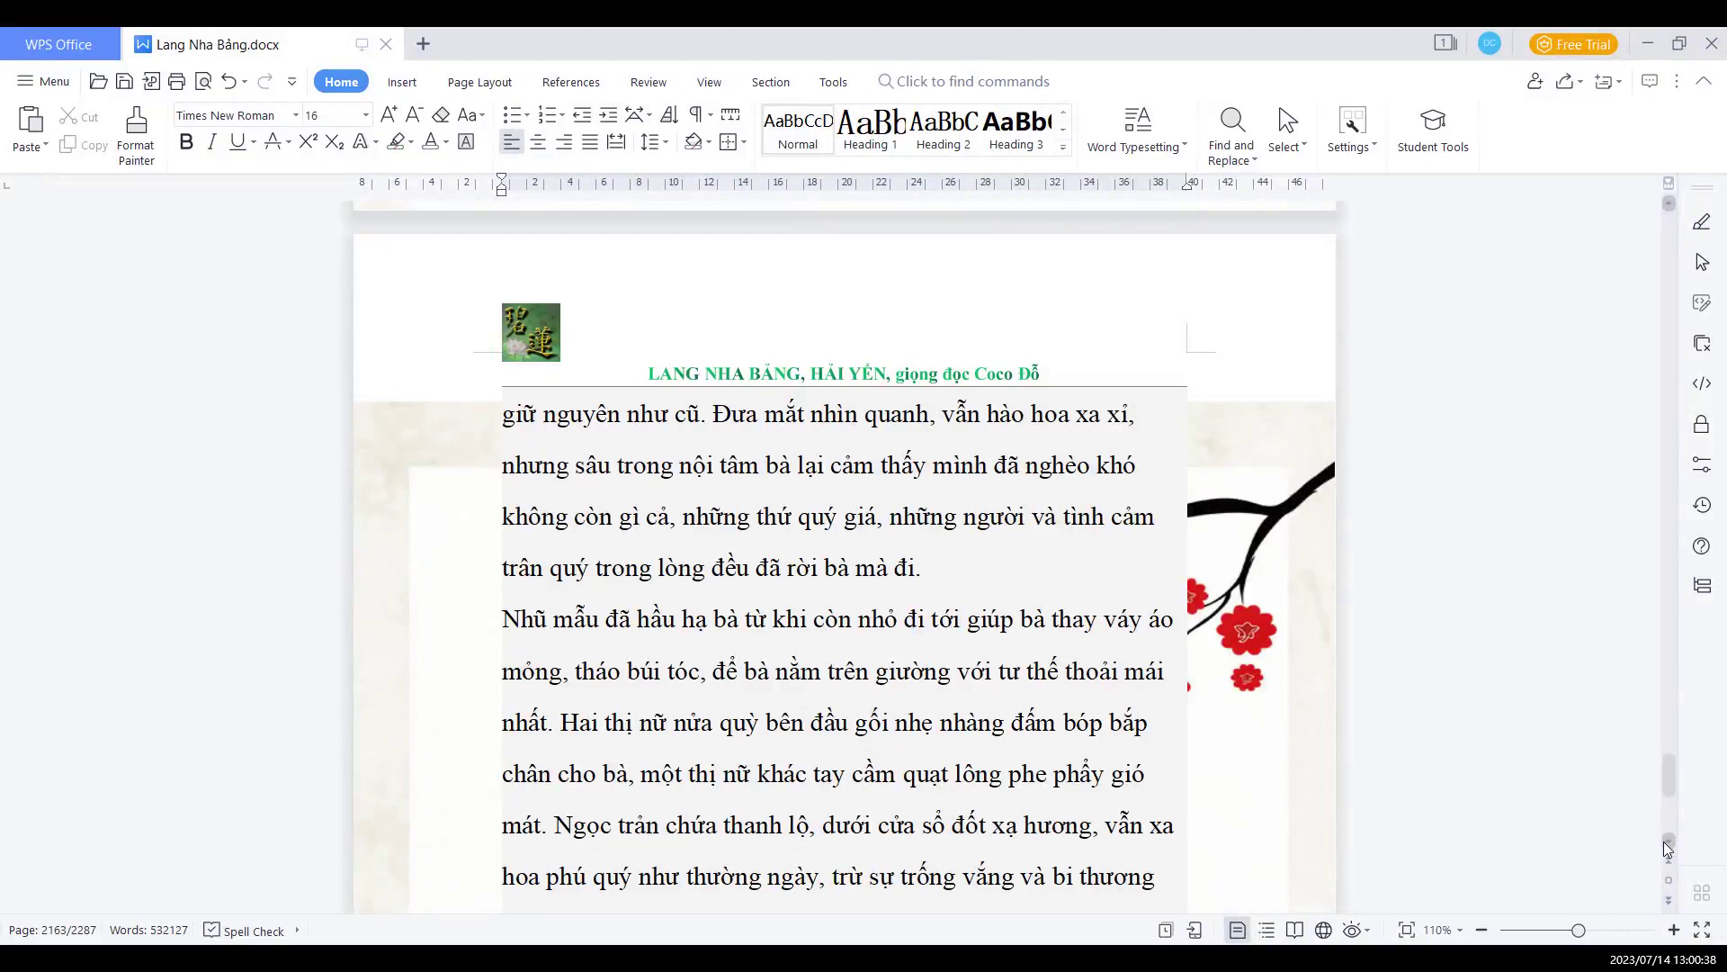
Scroll through page 2164 down to the opening text of page 2165
{"action": "left_click", "coordinate": [1668, 846]}
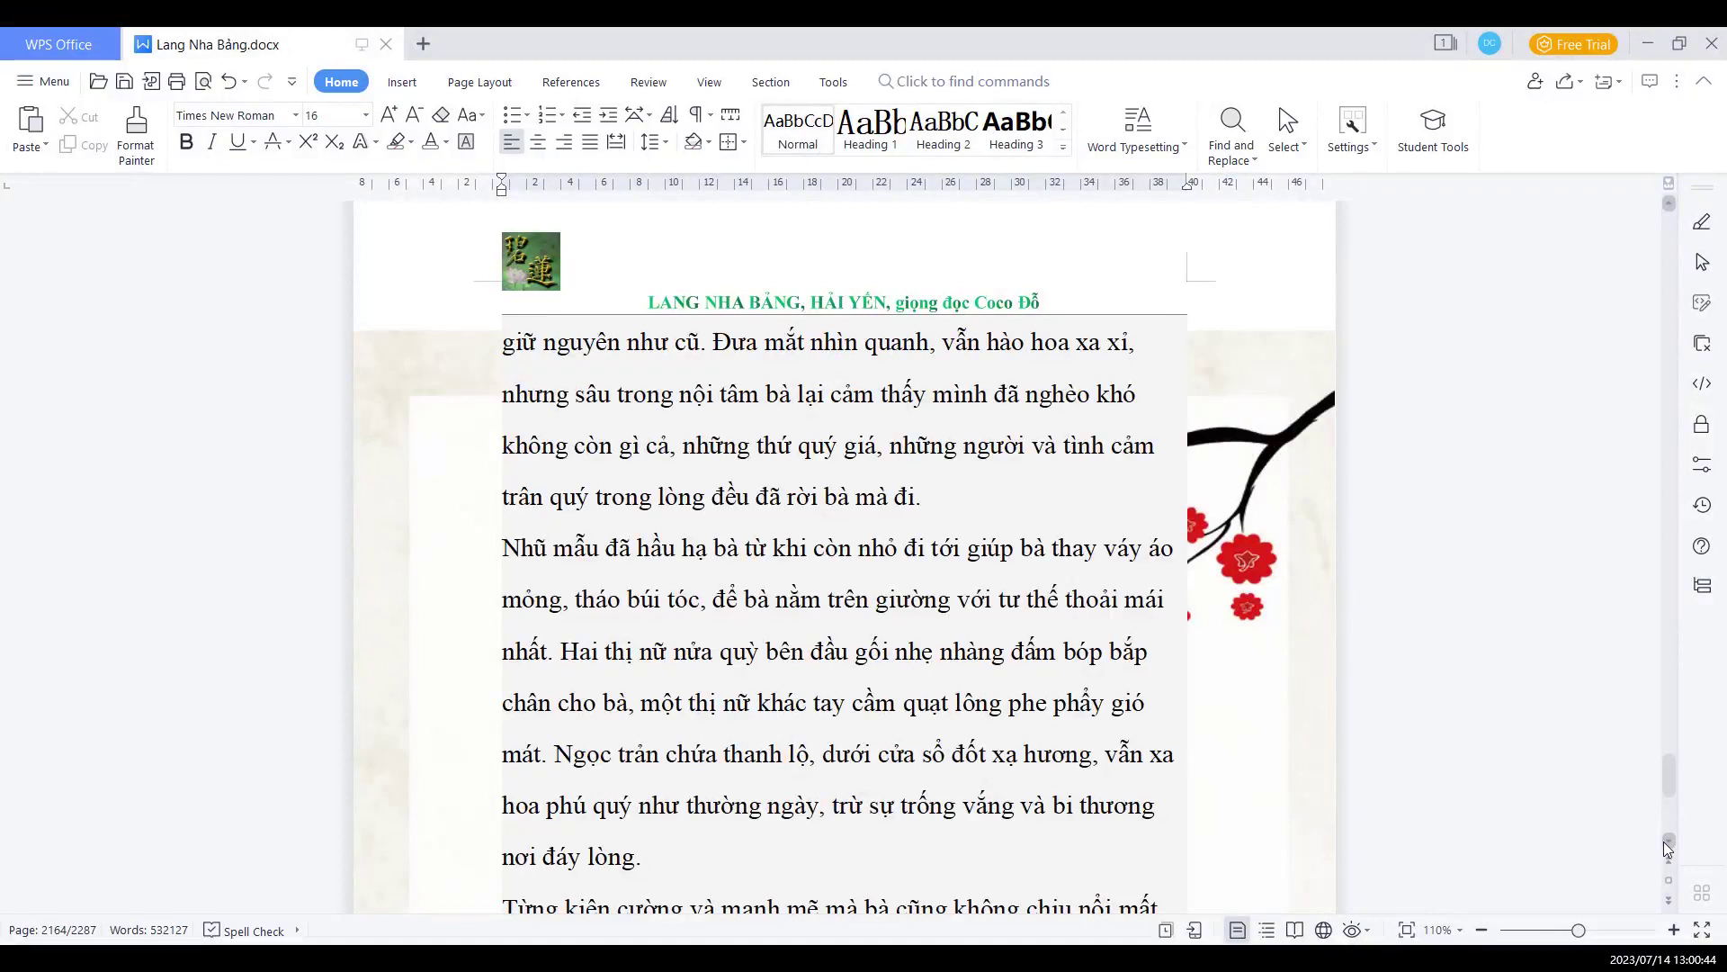
{"action": "left_click", "coordinate": [1668, 847]}
{"action": "left_click", "coordinate": [1668, 846]}
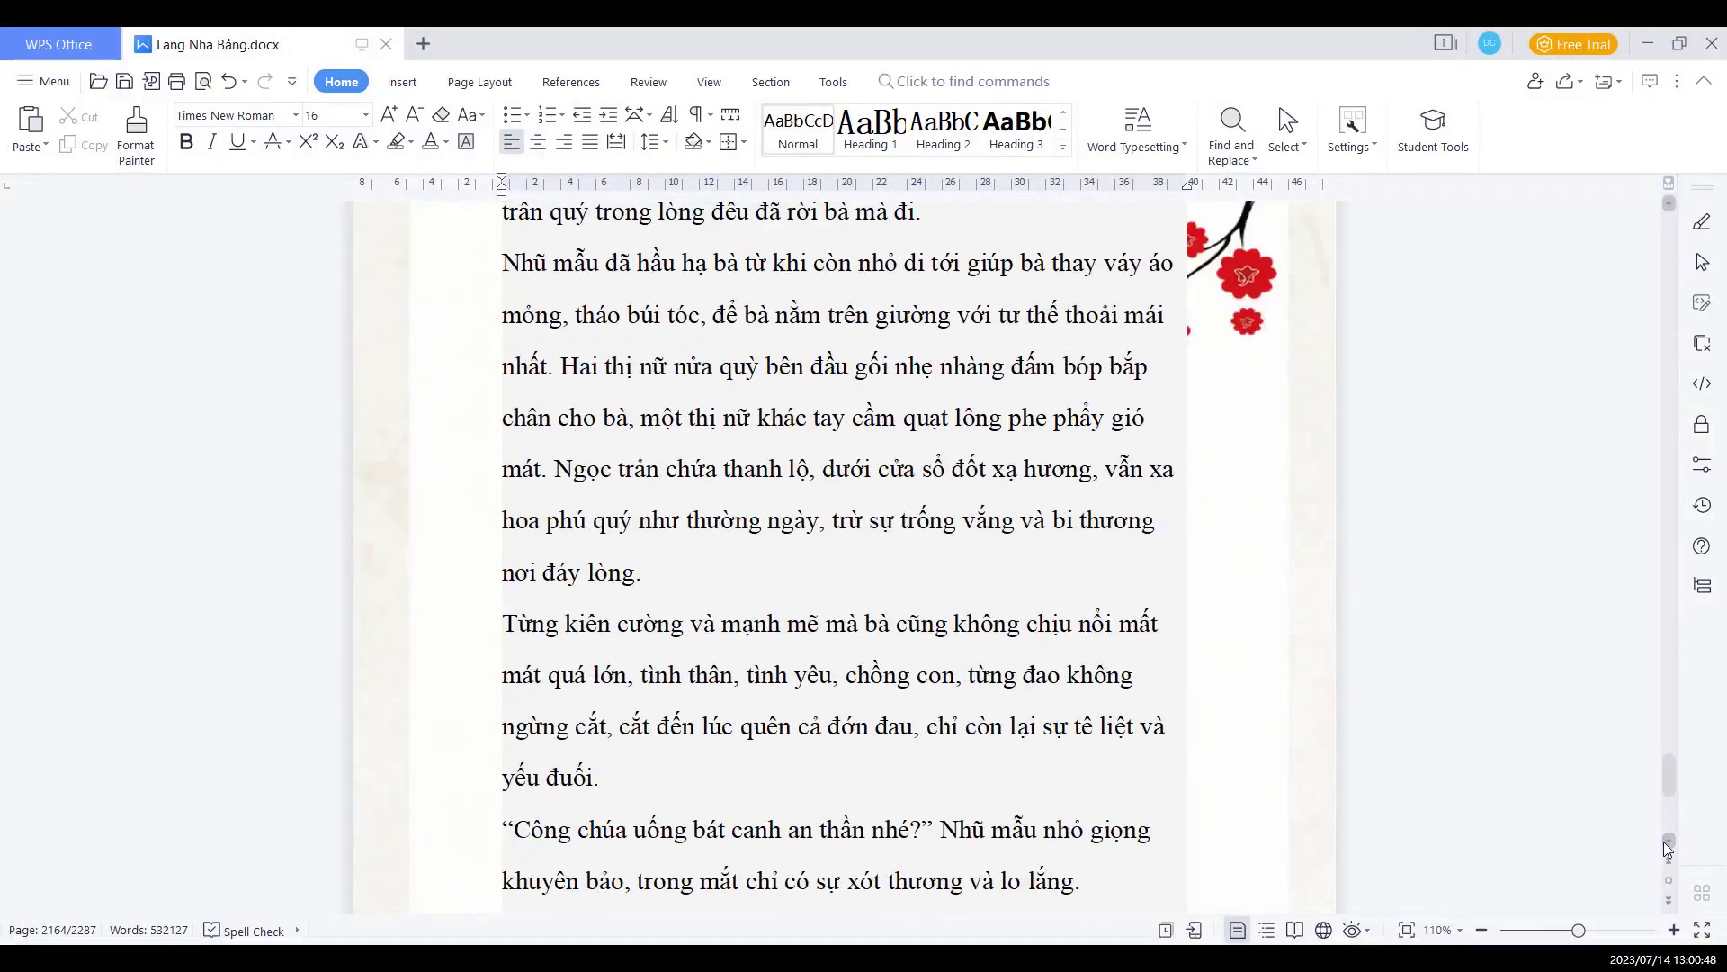
{"action": "left_click", "coordinate": [1669, 846]}
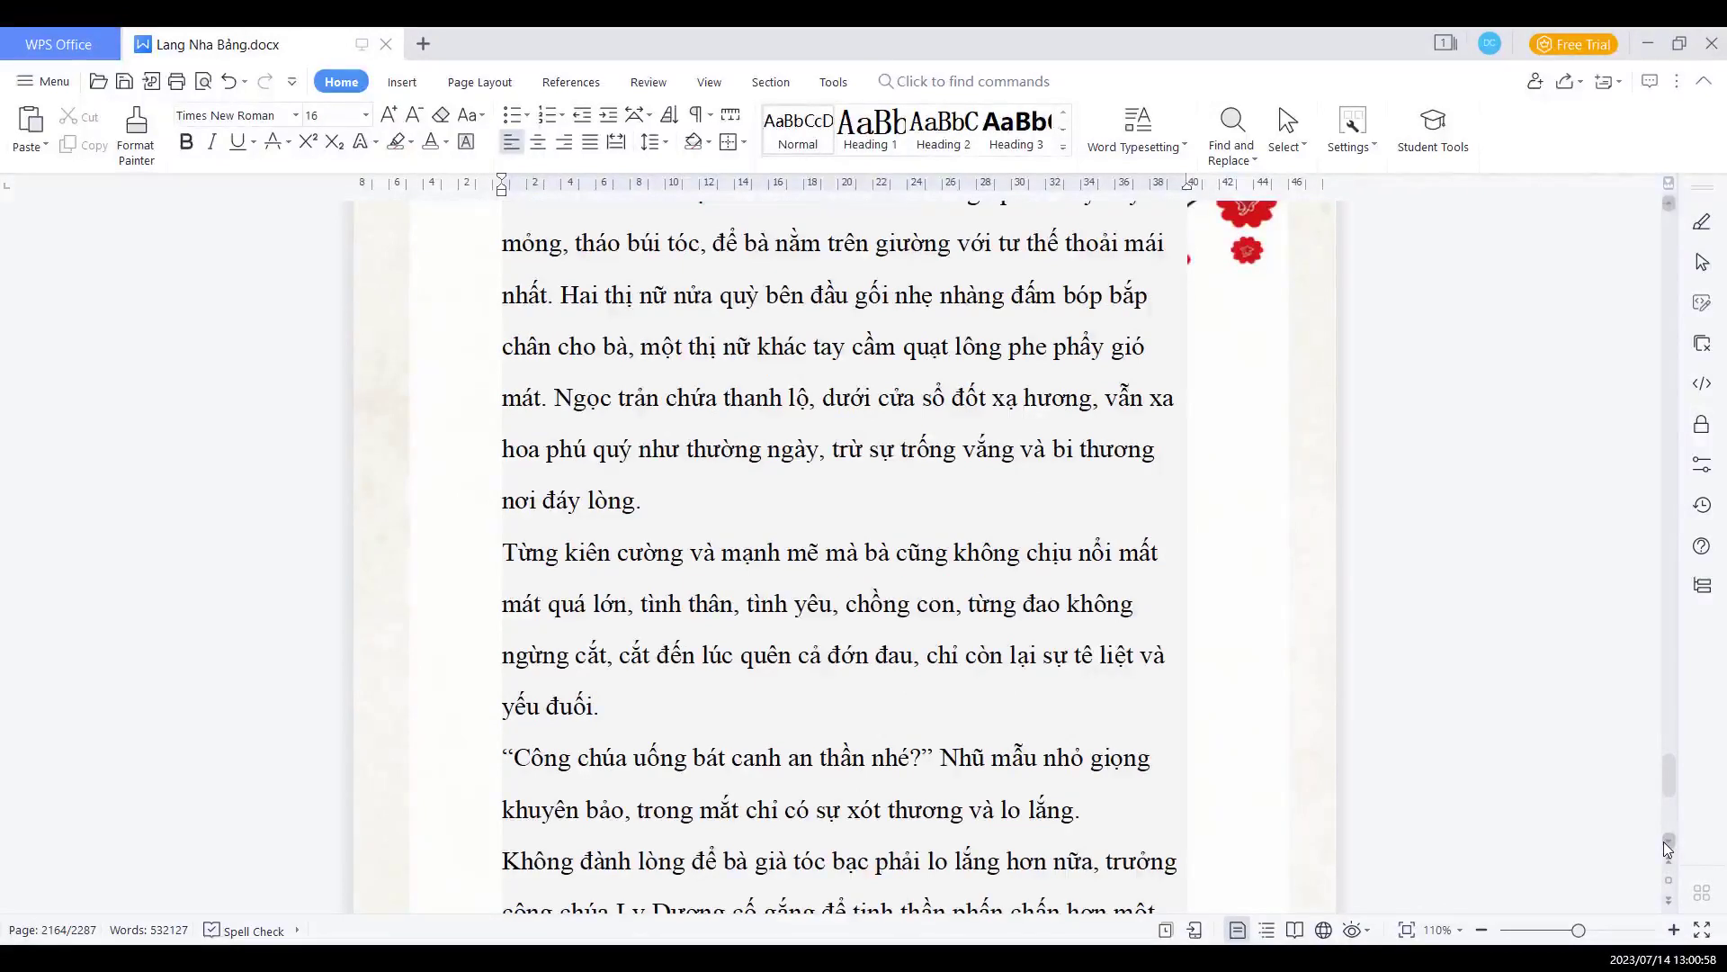
{"action": "left_click", "coordinate": [1664, 842]}
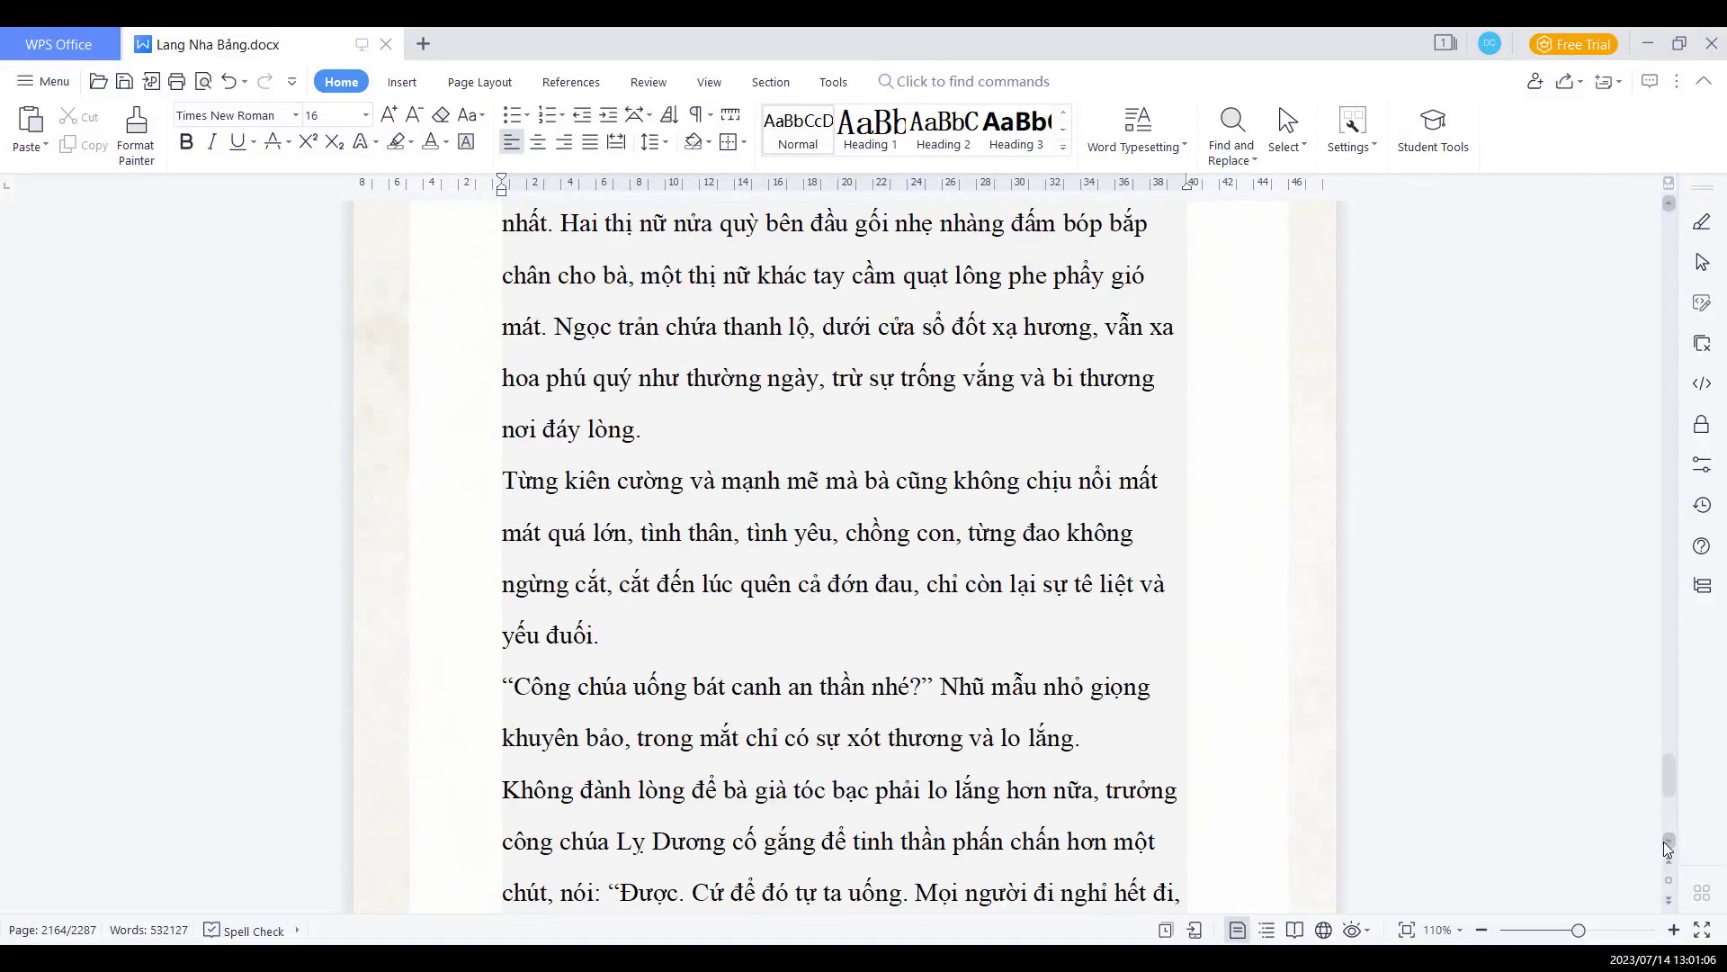
{"action": "left_click", "coordinate": [1668, 845]}
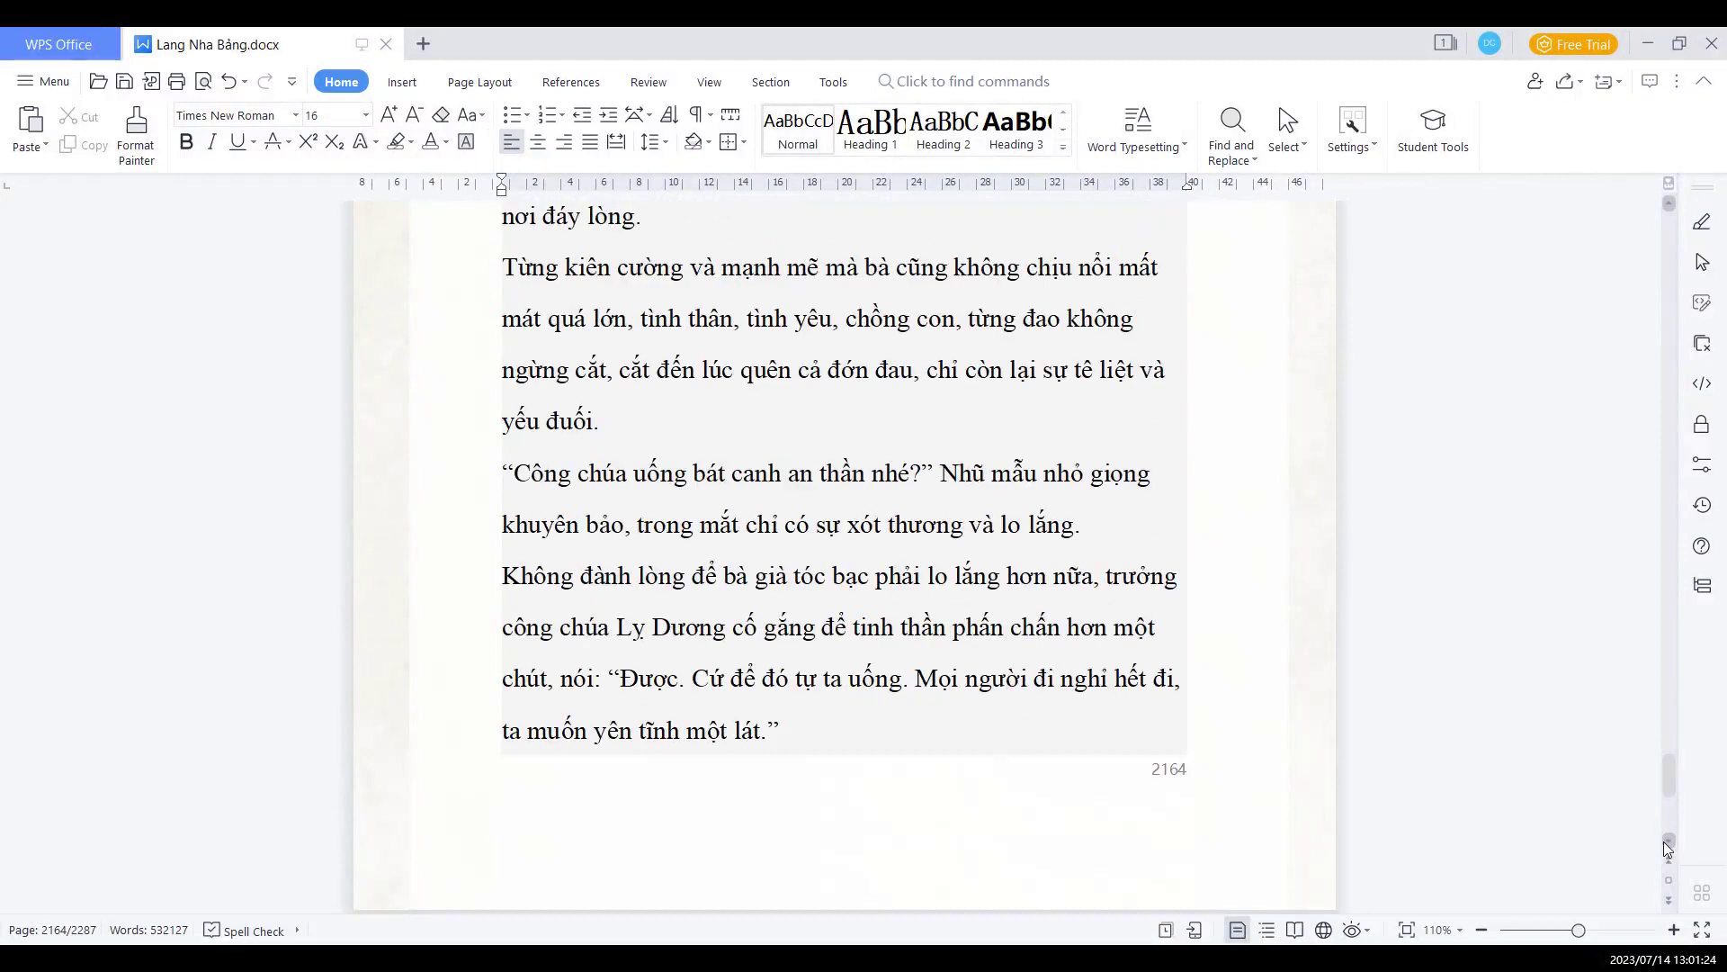
{"action": "left_click", "coordinate": [1671, 840]}
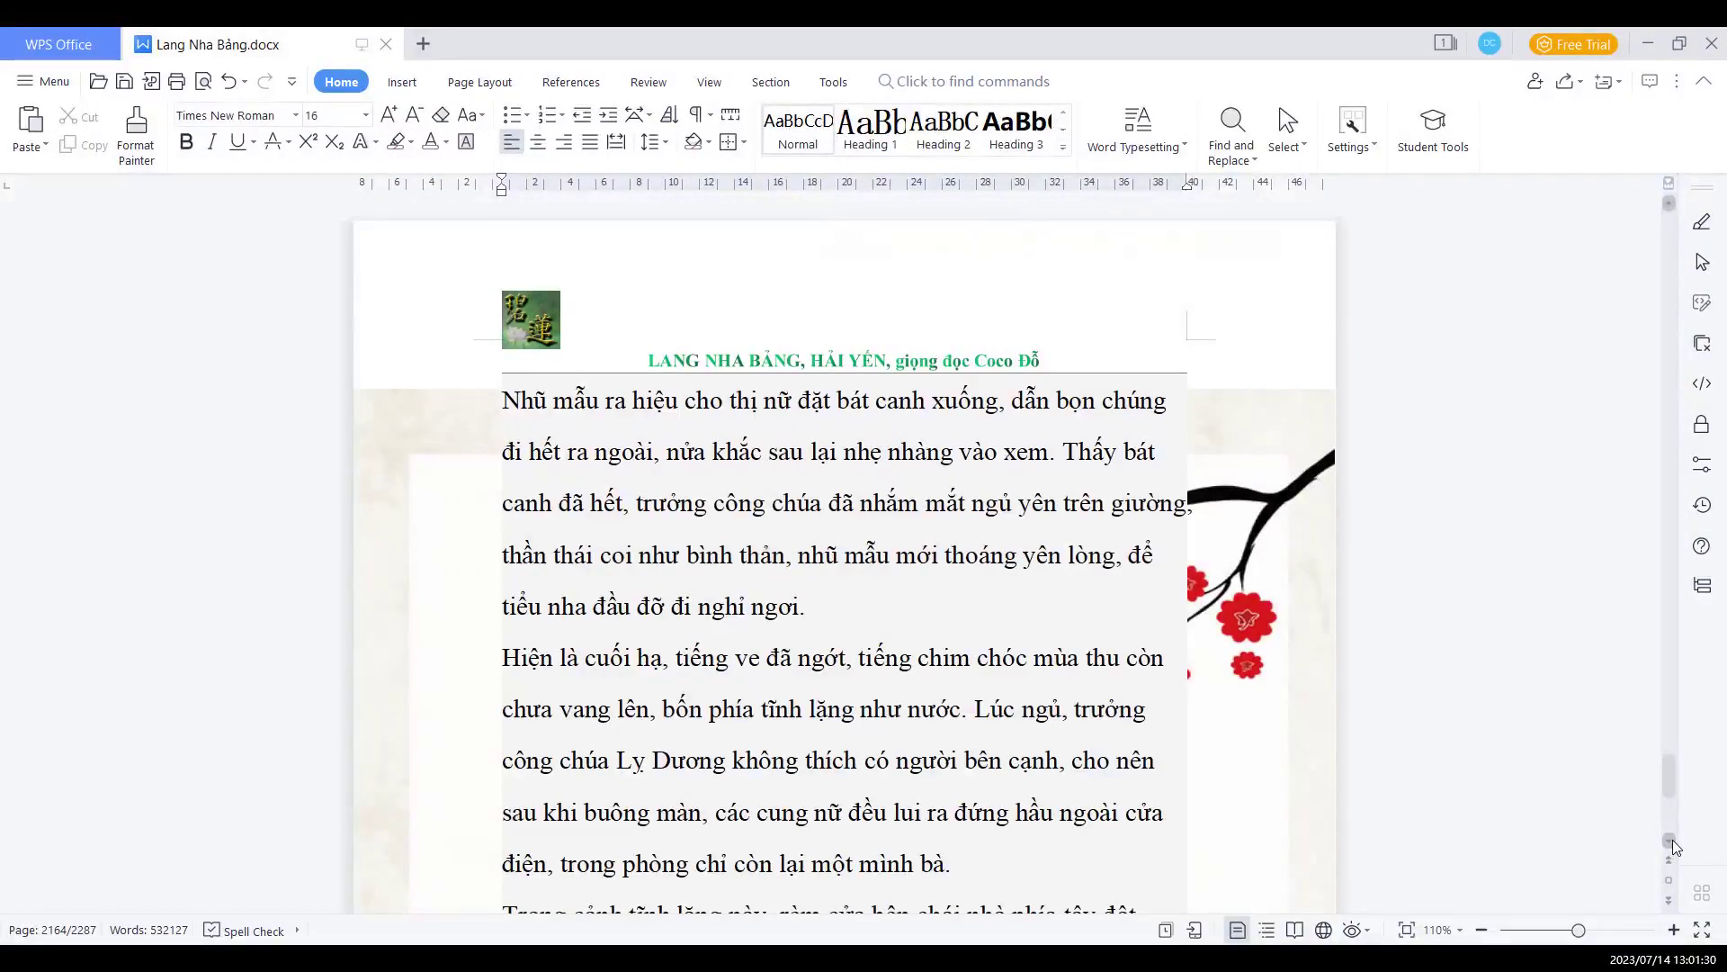
Scroll to the bottom of page 2165, past the scented pouch passage
{"action": "left_click", "coordinate": [1672, 840]}
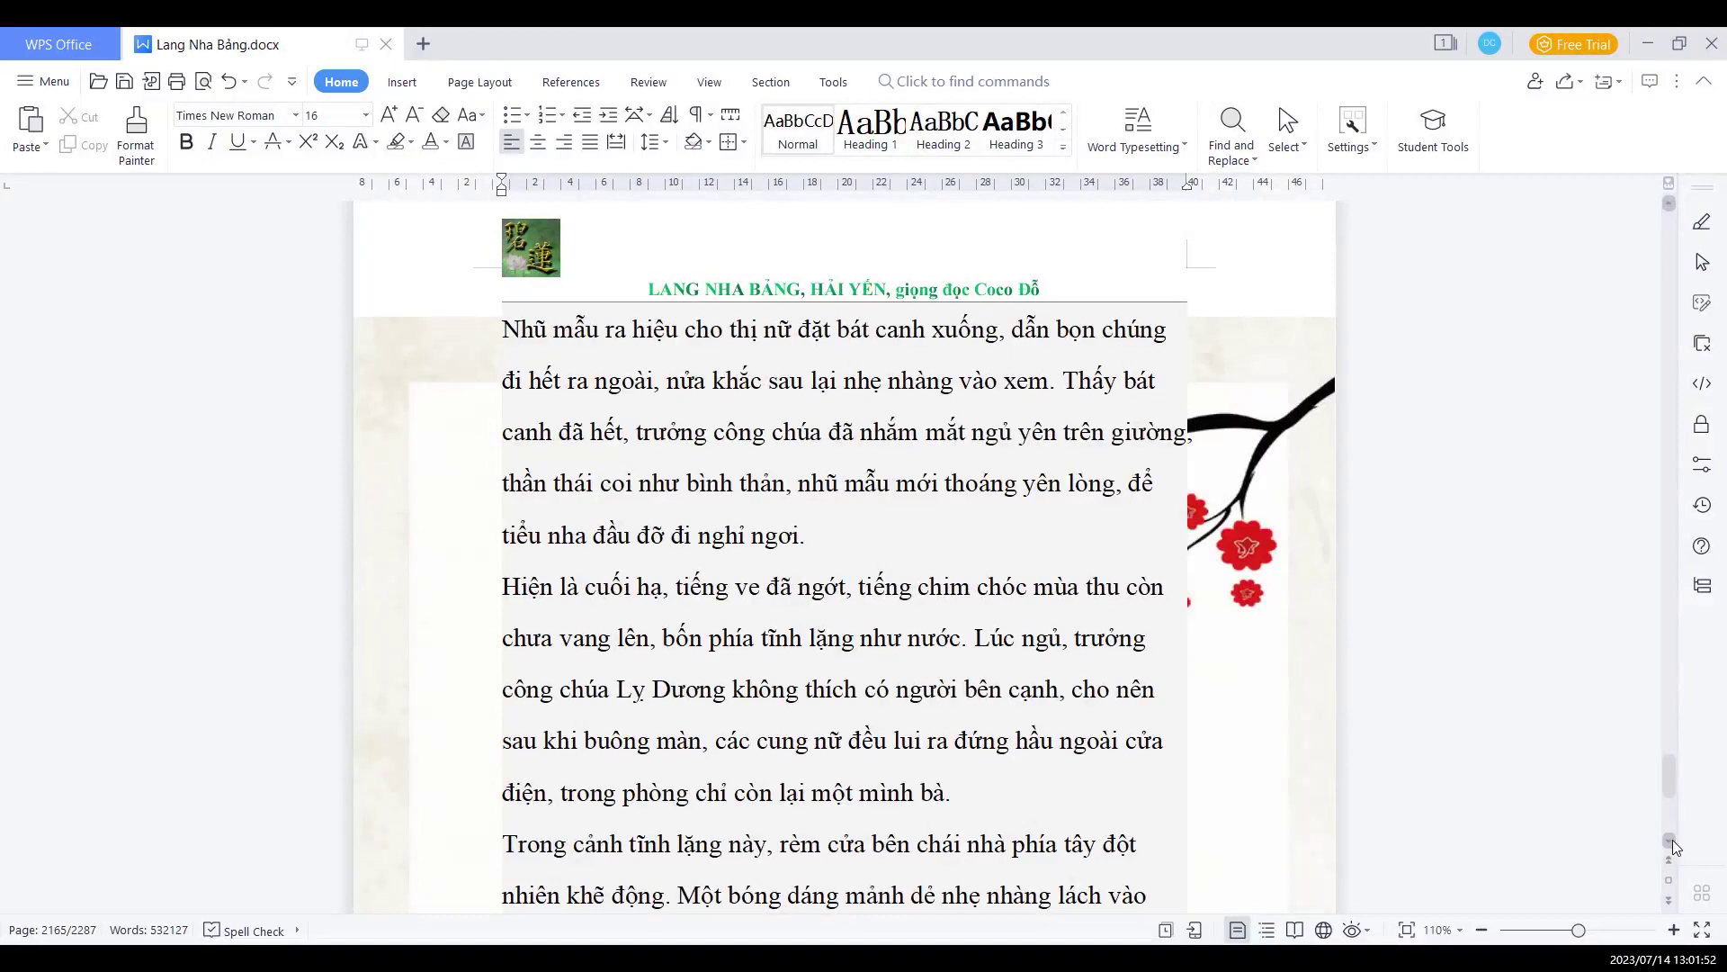
{"action": "left_click", "coordinate": [1672, 840]}
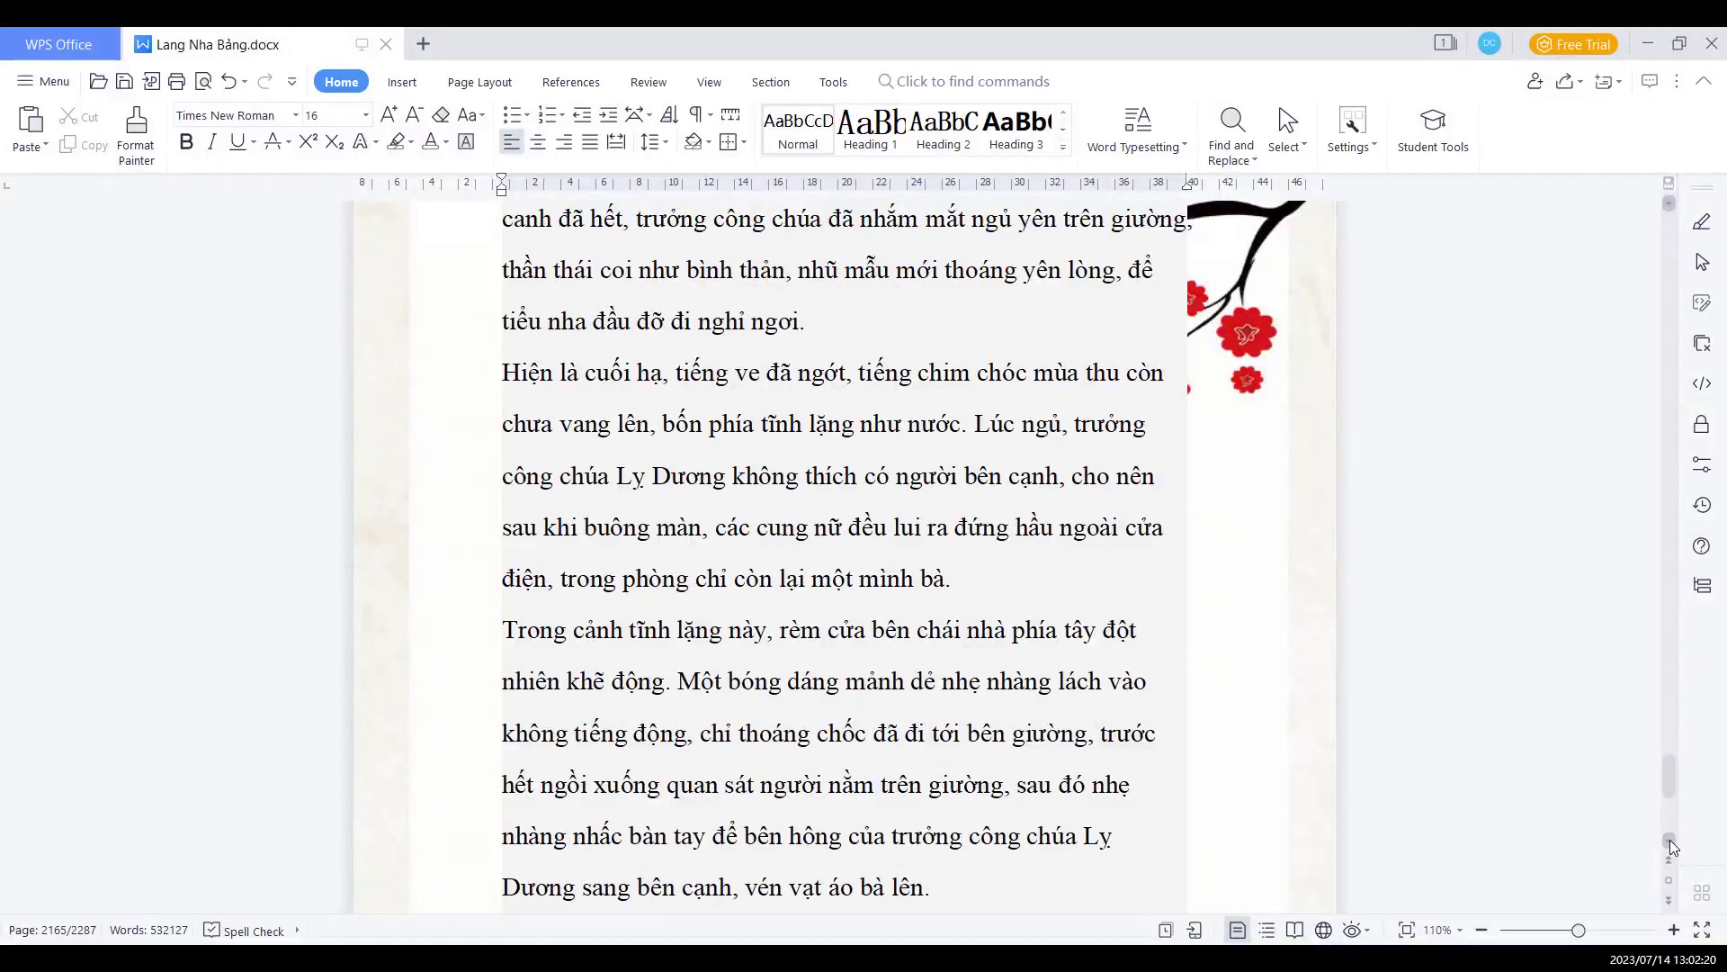
{"action": "left_click", "coordinate": [1669, 839]}
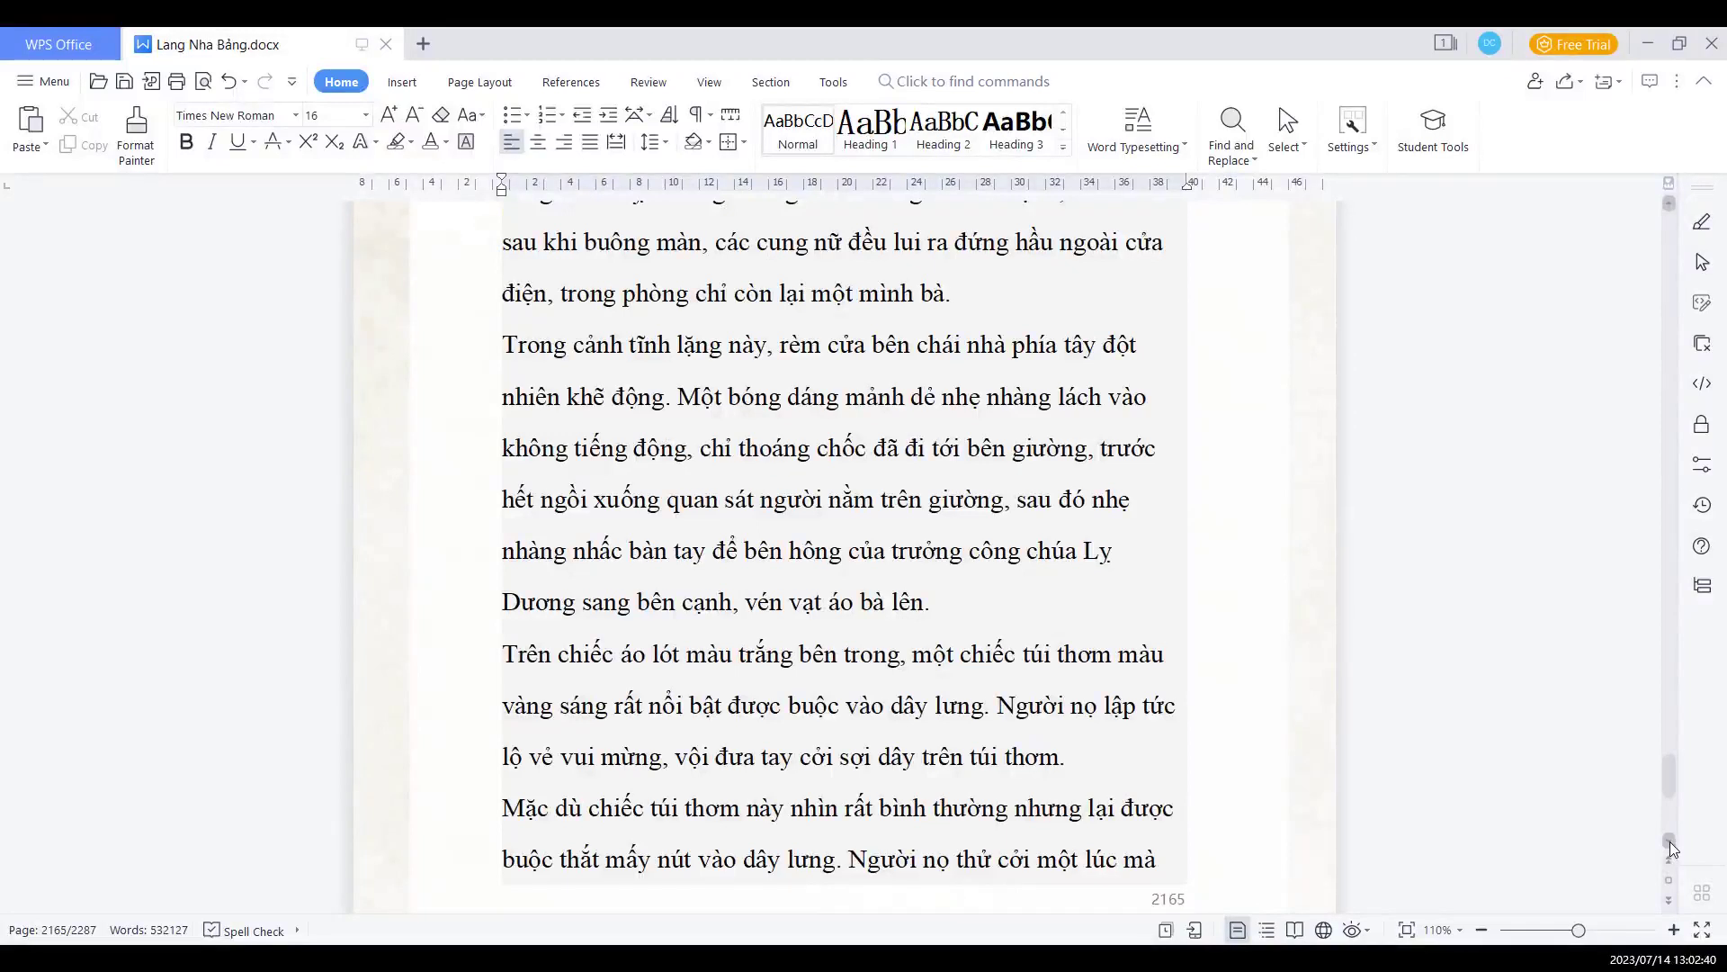
Scroll down to page 2166's page number, where she won't let him go
{"action": "left_click", "coordinate": [1670, 842]}
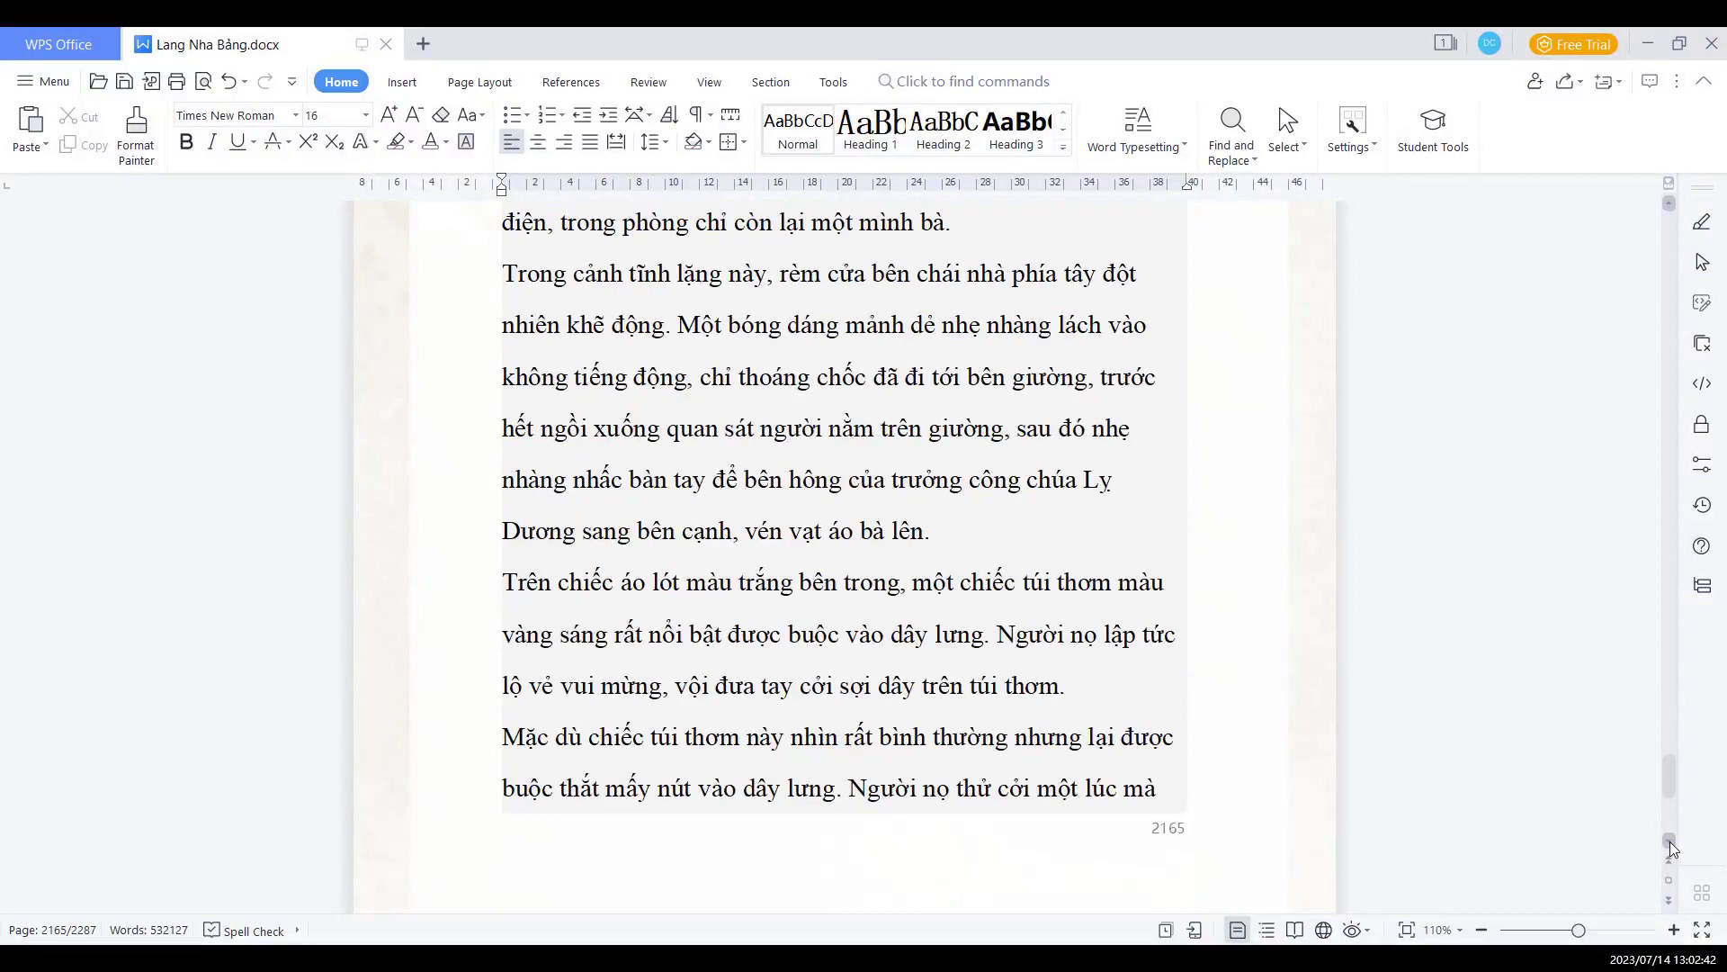
{"action": "left_click", "coordinate": [1670, 840]}
{"action": "left_click", "coordinate": [1670, 841]}
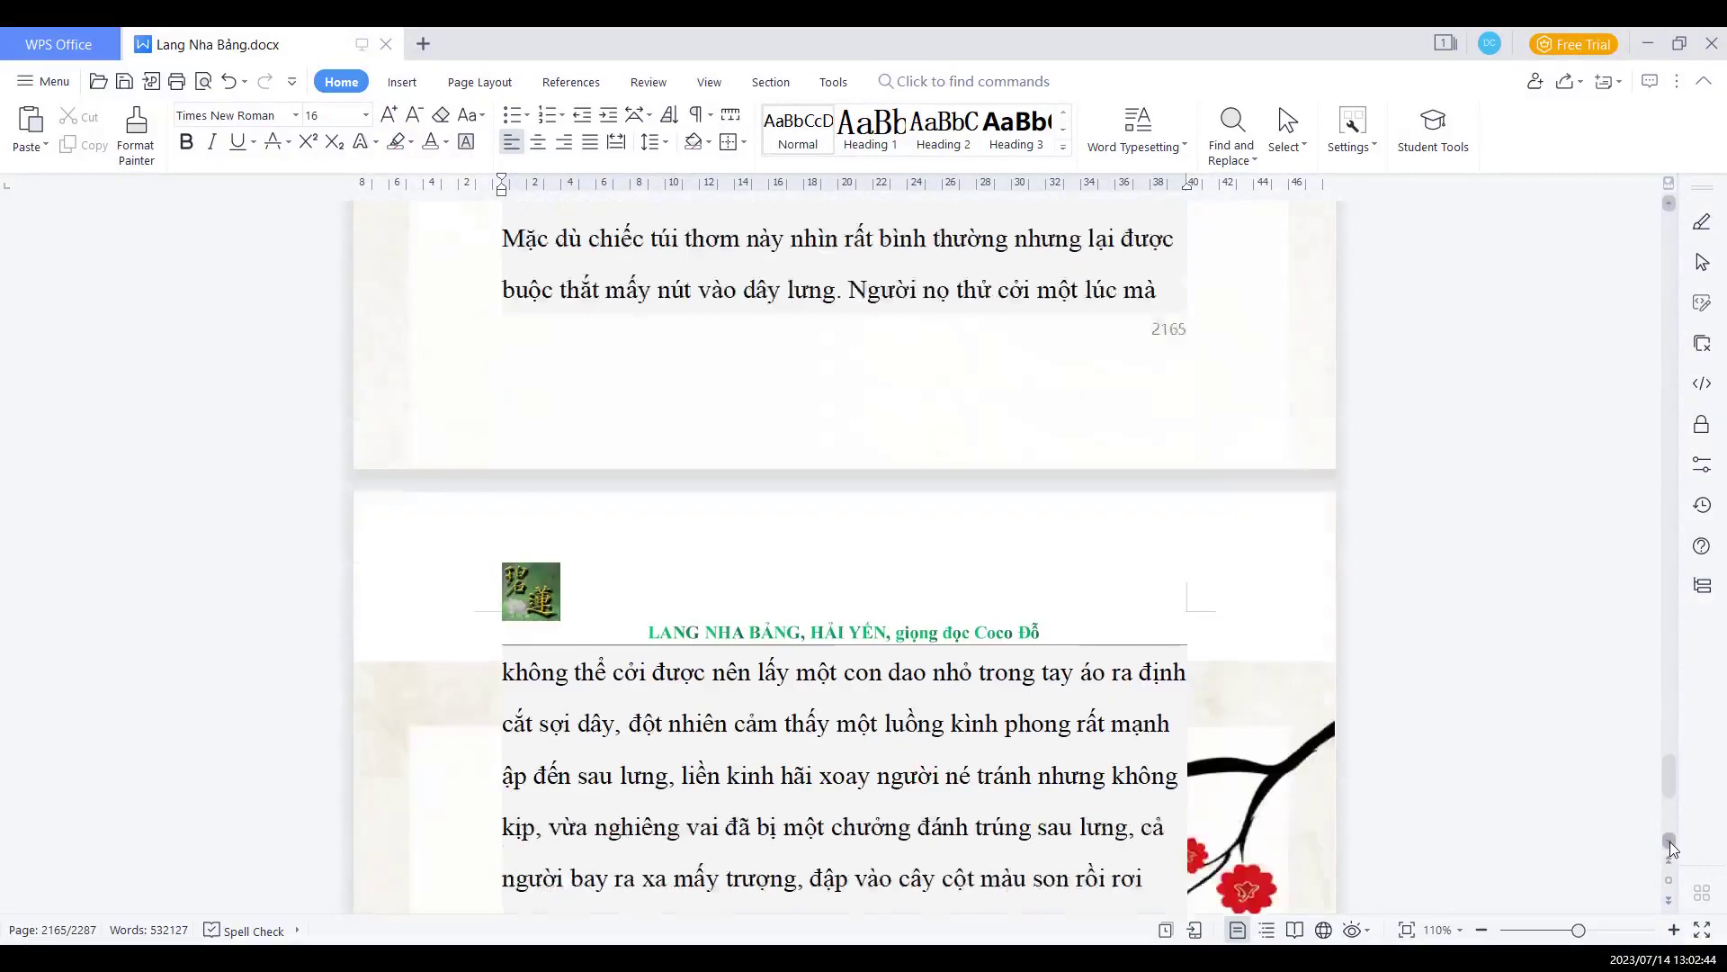
{"action": "left_click", "coordinate": [1669, 841]}
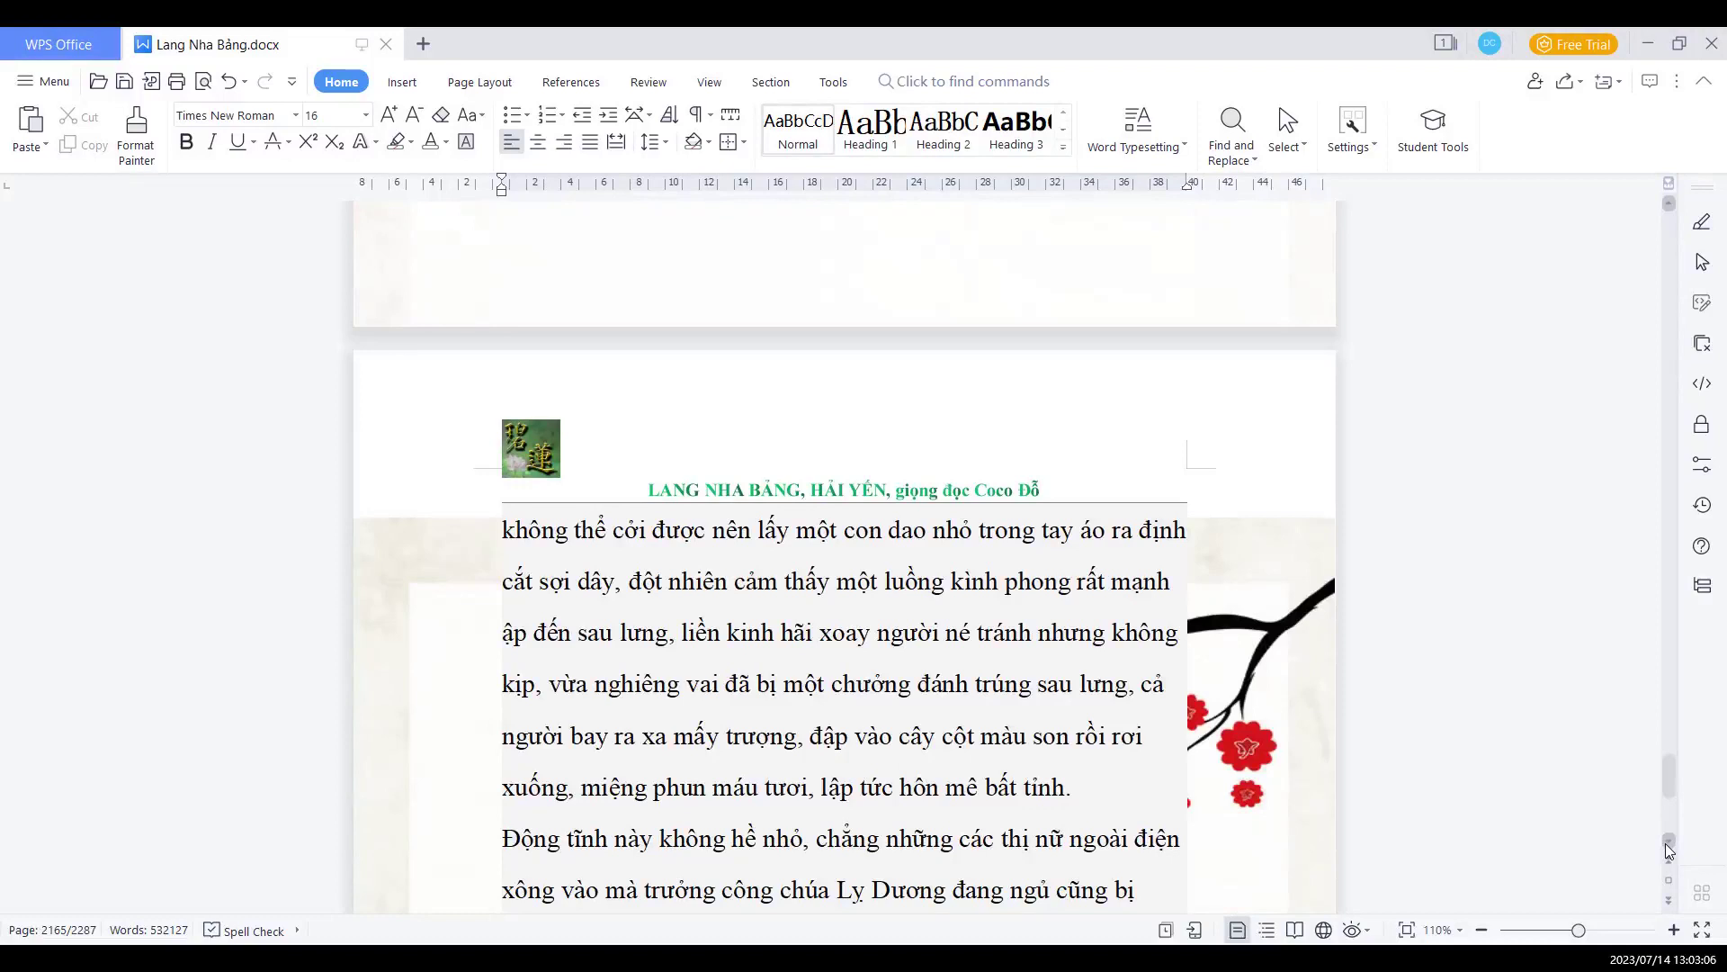
{"action": "left_click", "coordinate": [1669, 848]}
{"action": "left_click", "coordinate": [1670, 847]}
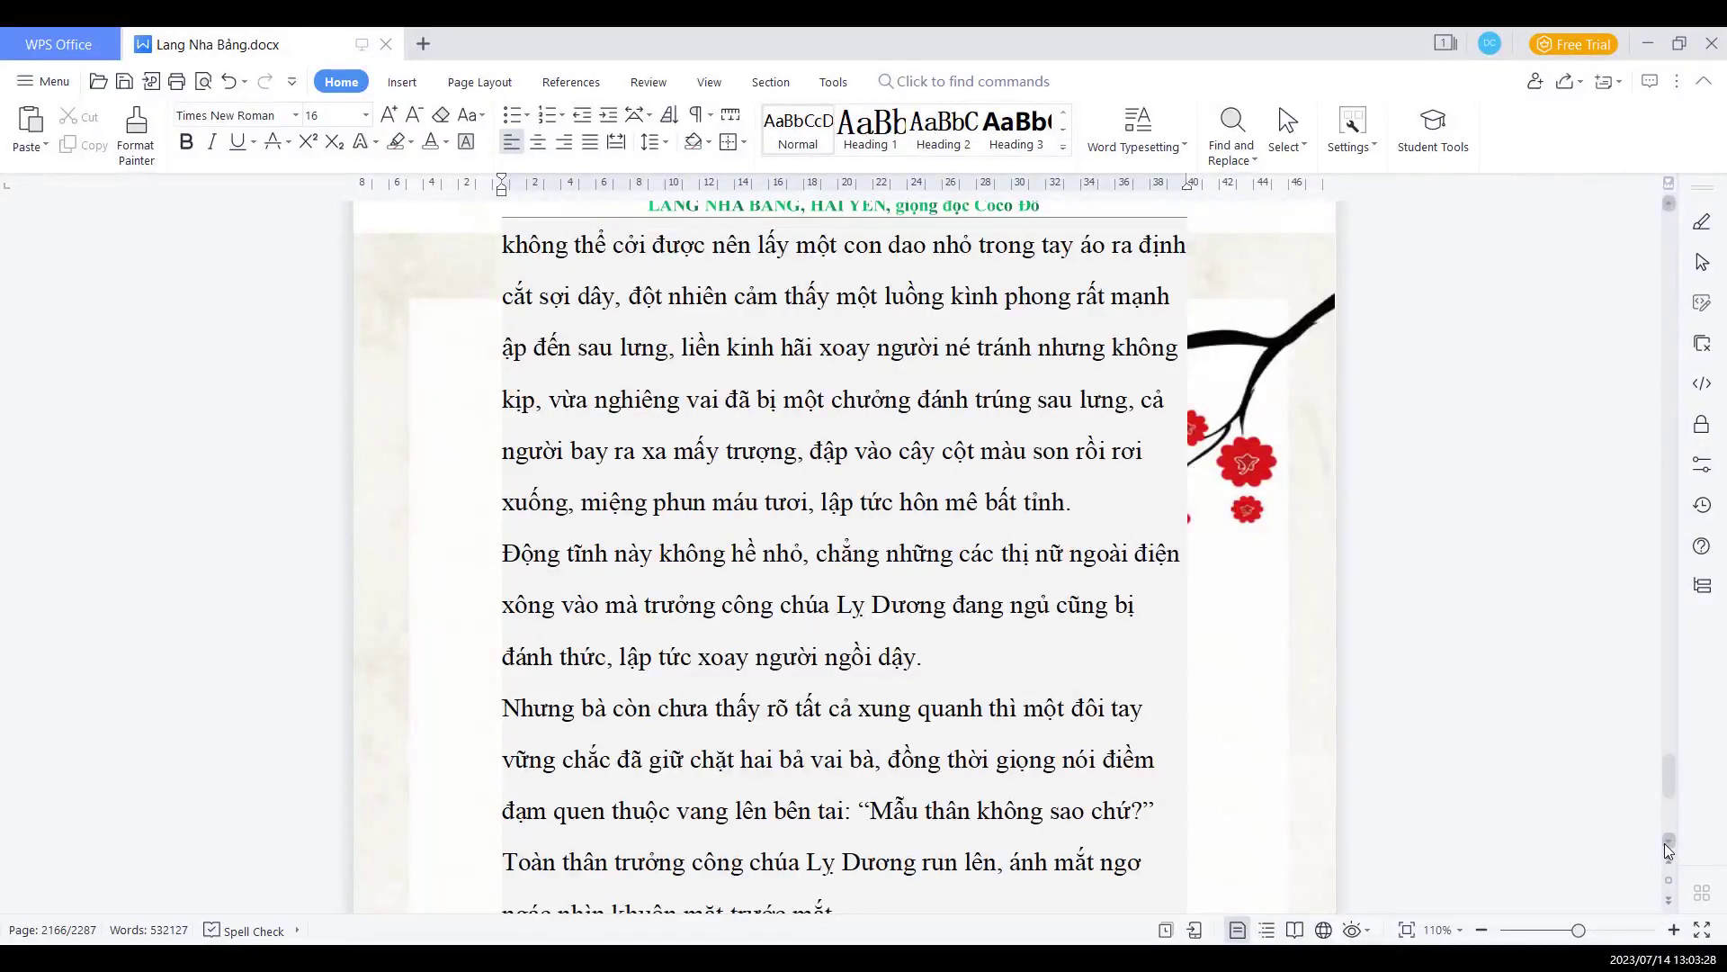
{"action": "scroll", "coordinate": [1669, 849], "scroll_direction": "down", "scroll_amount": 3}
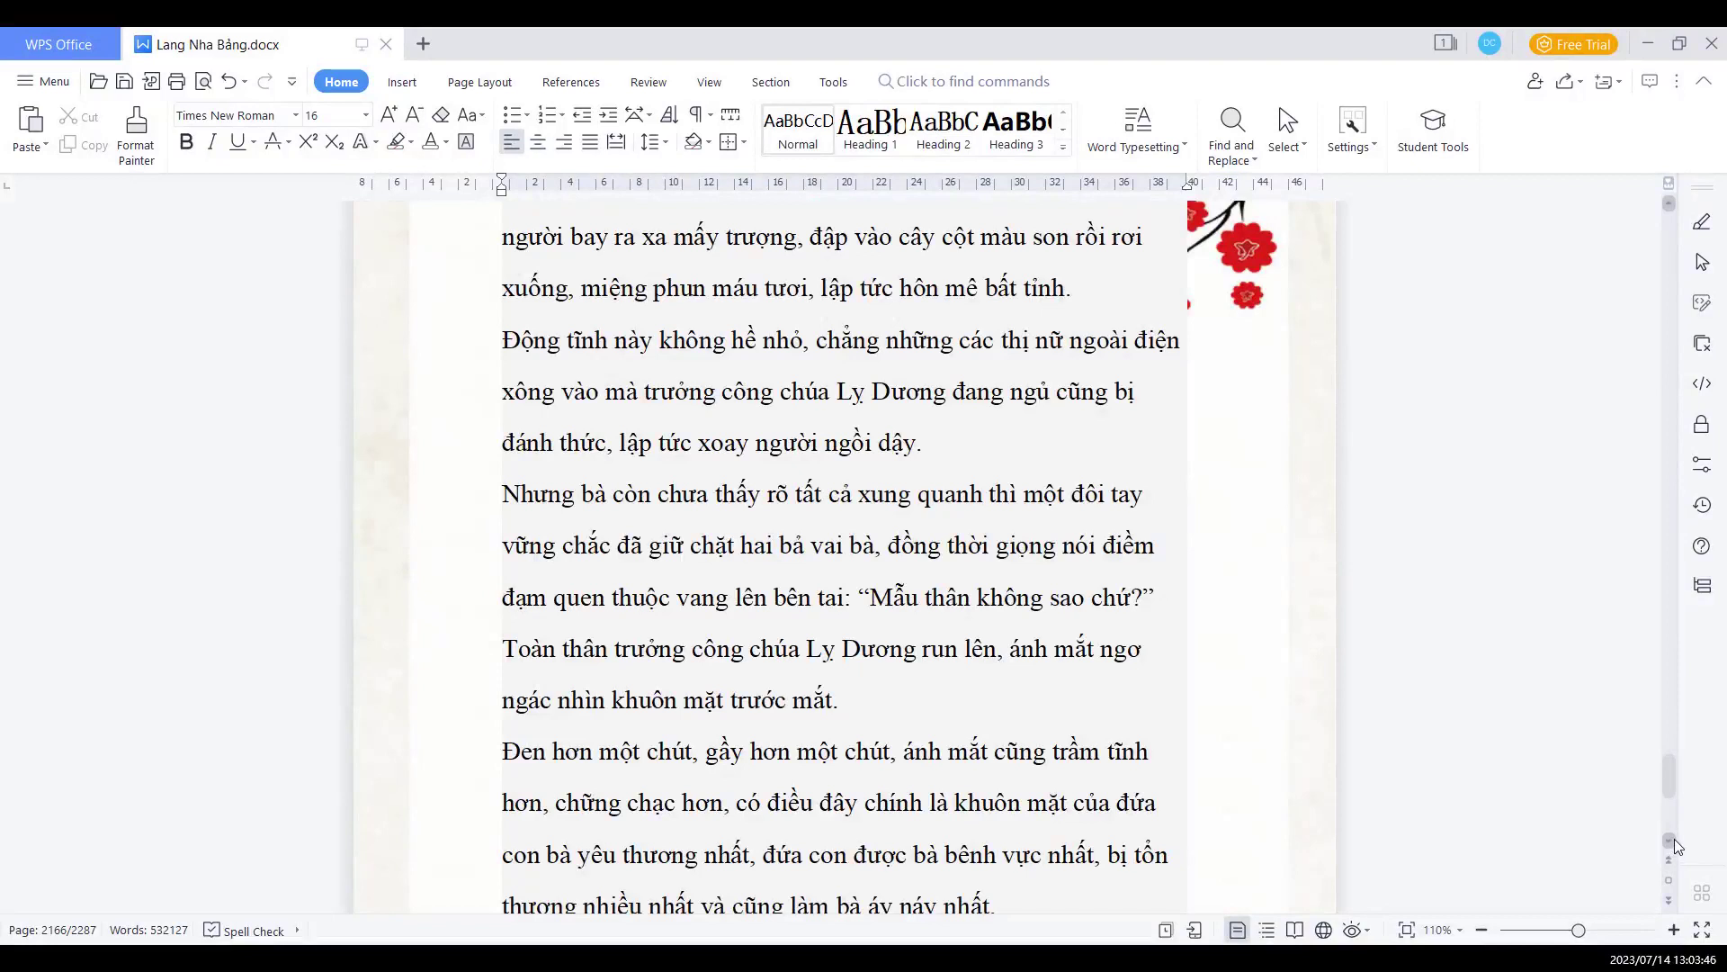
{"action": "left_click", "coordinate": [1671, 838]}
{"action": "left_click", "coordinate": [1671, 839]}
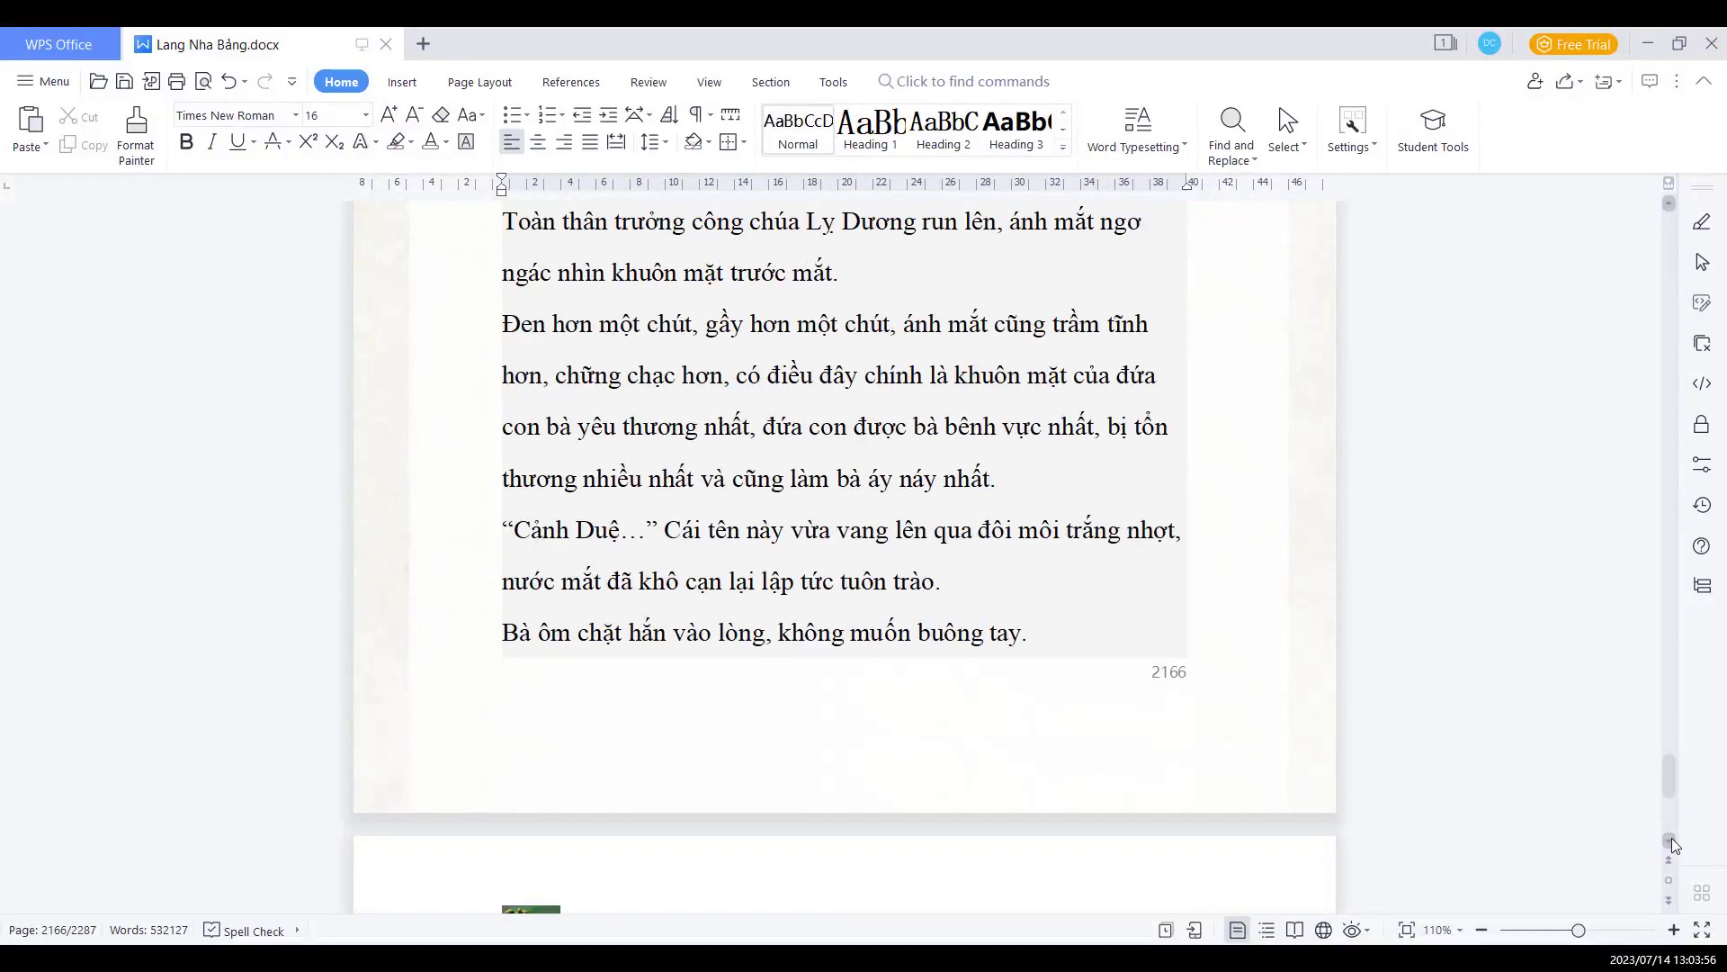
Scroll into page 2167 to where the princess weeps again
{"action": "left_click", "coordinate": [1672, 838]}
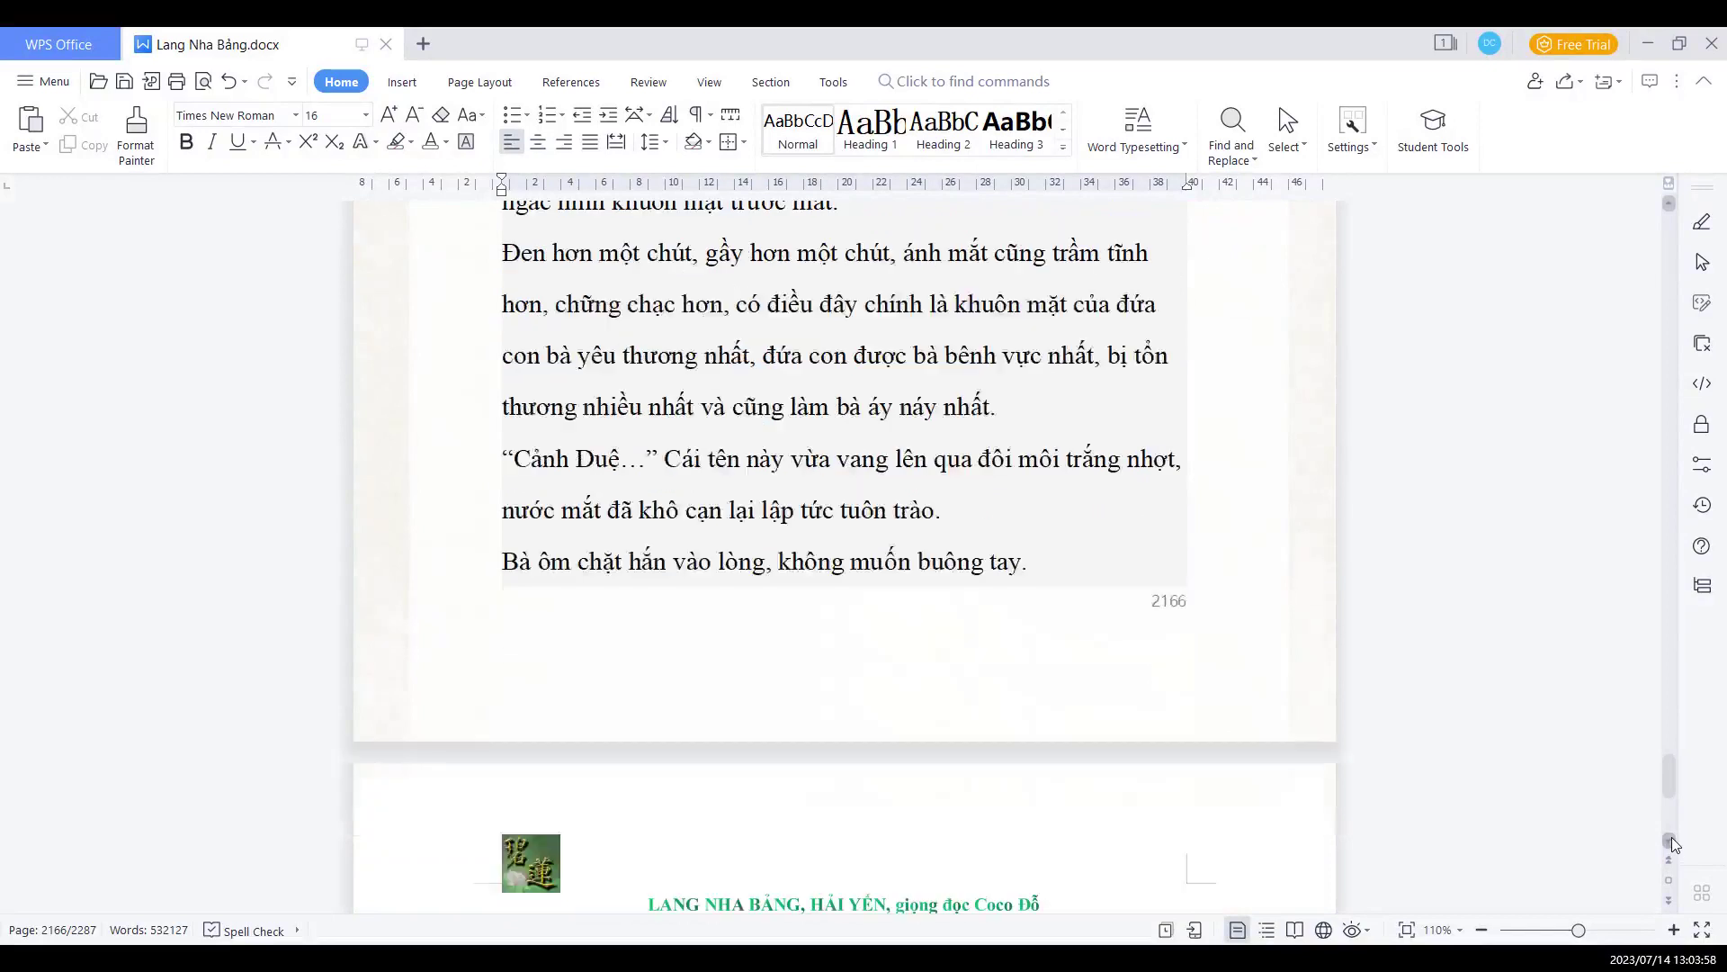
{"action": "left_click", "coordinate": [1672, 839]}
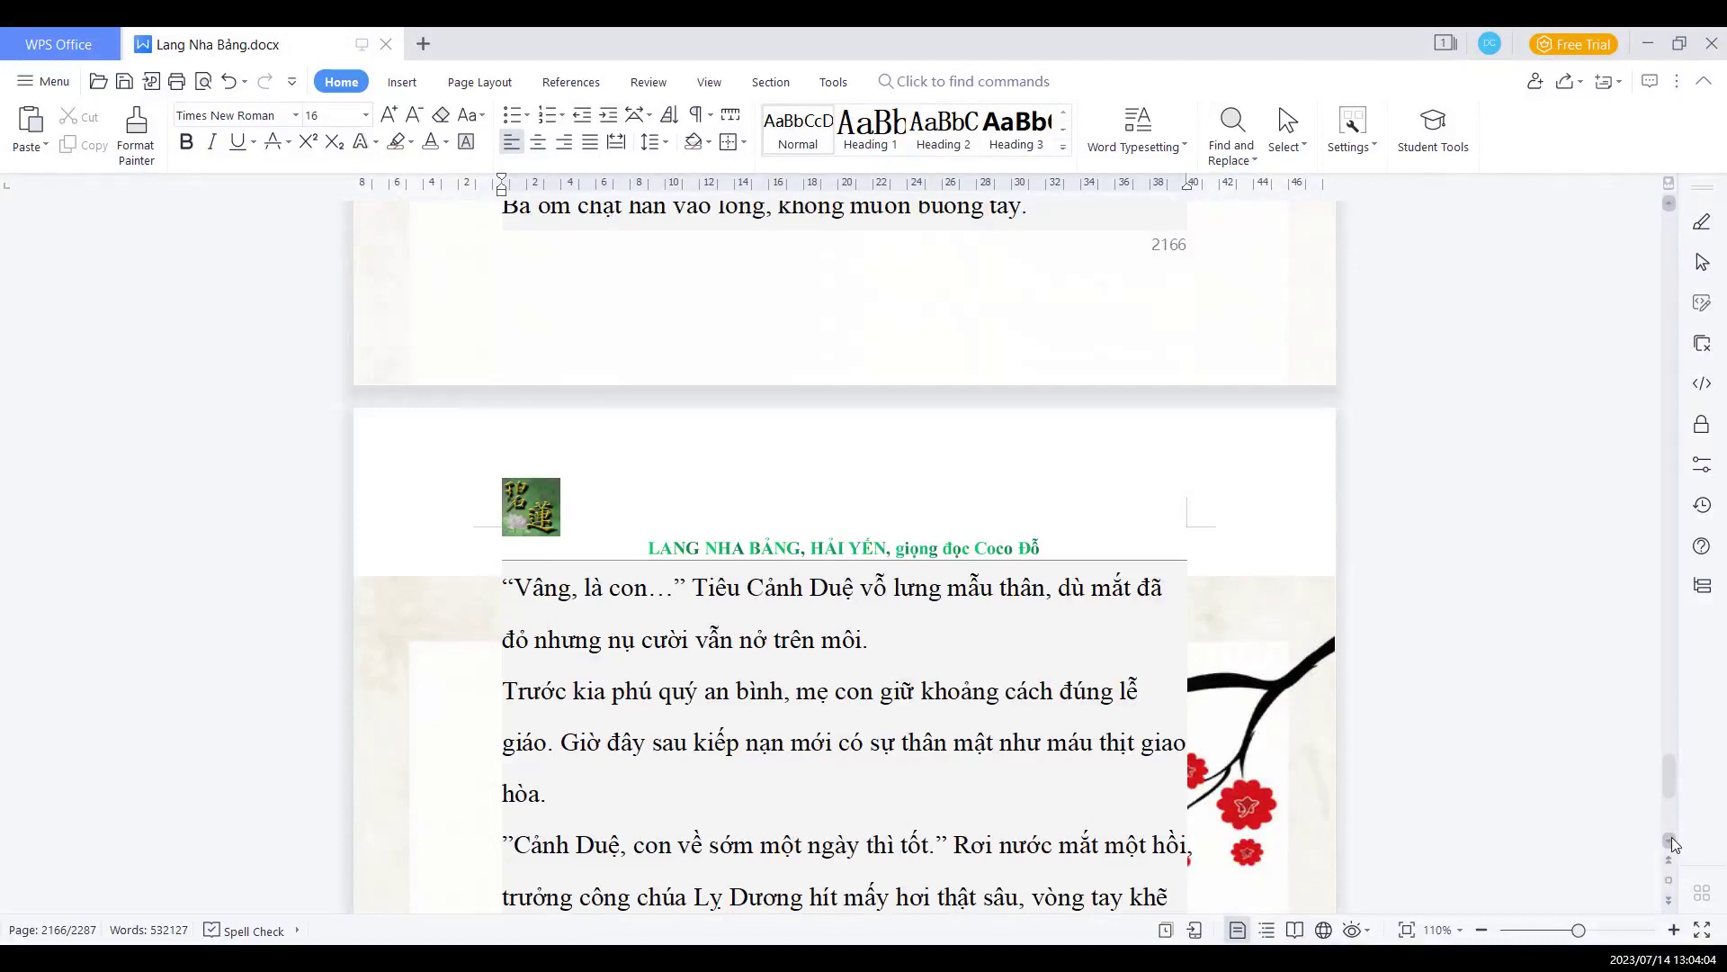
{"action": "left_click", "coordinate": [1672, 837]}
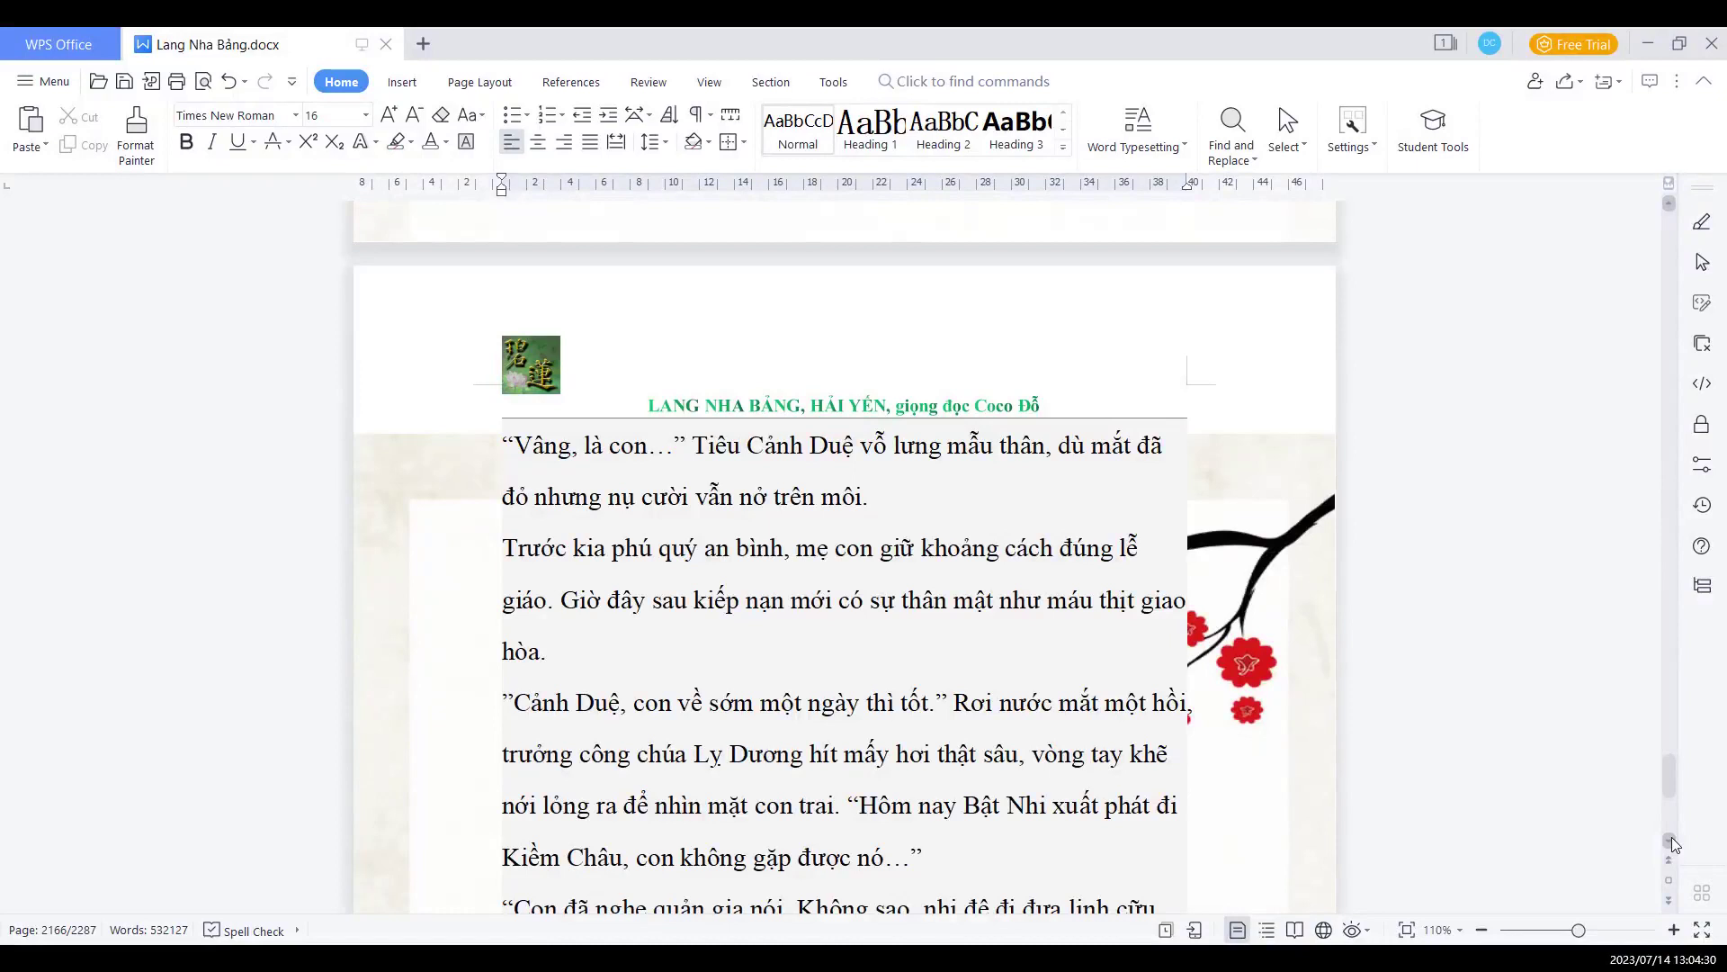
{"action": "left_click", "coordinate": [1672, 837]}
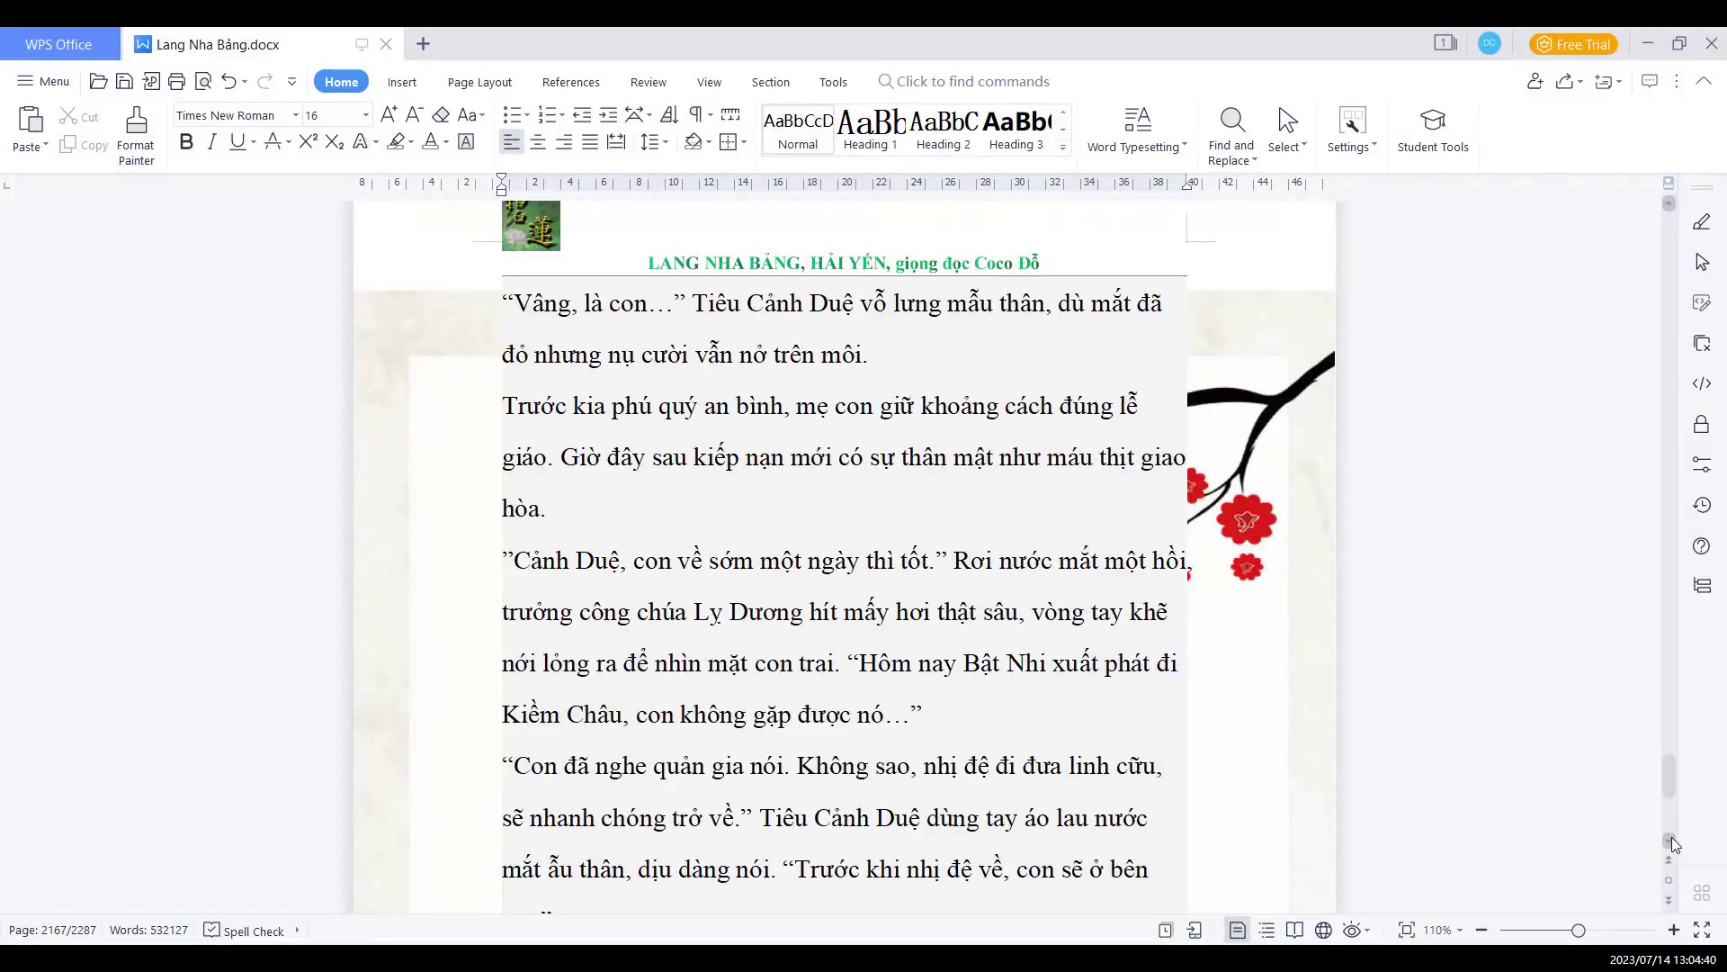
{"action": "left_click", "coordinate": [1672, 836]}
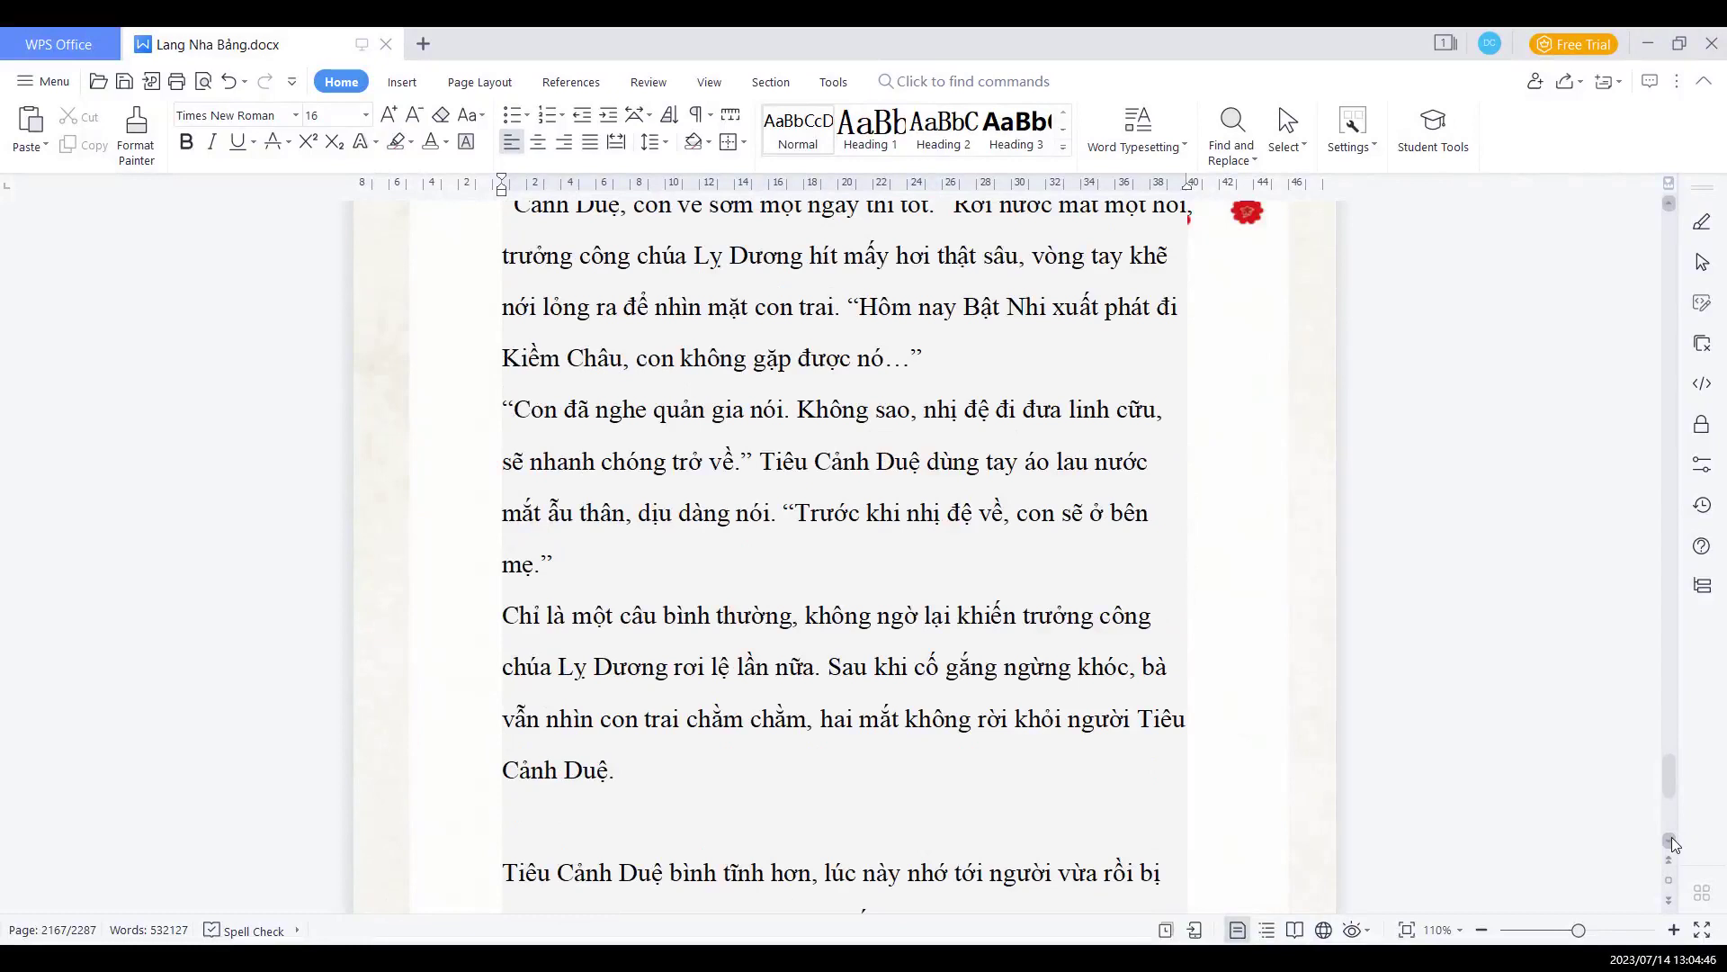
Delete the empty paragraph after 'Cảnh Duệ.', save, and scroll toward page 2168
{"action": "left_click", "coordinate": [704, 788]}
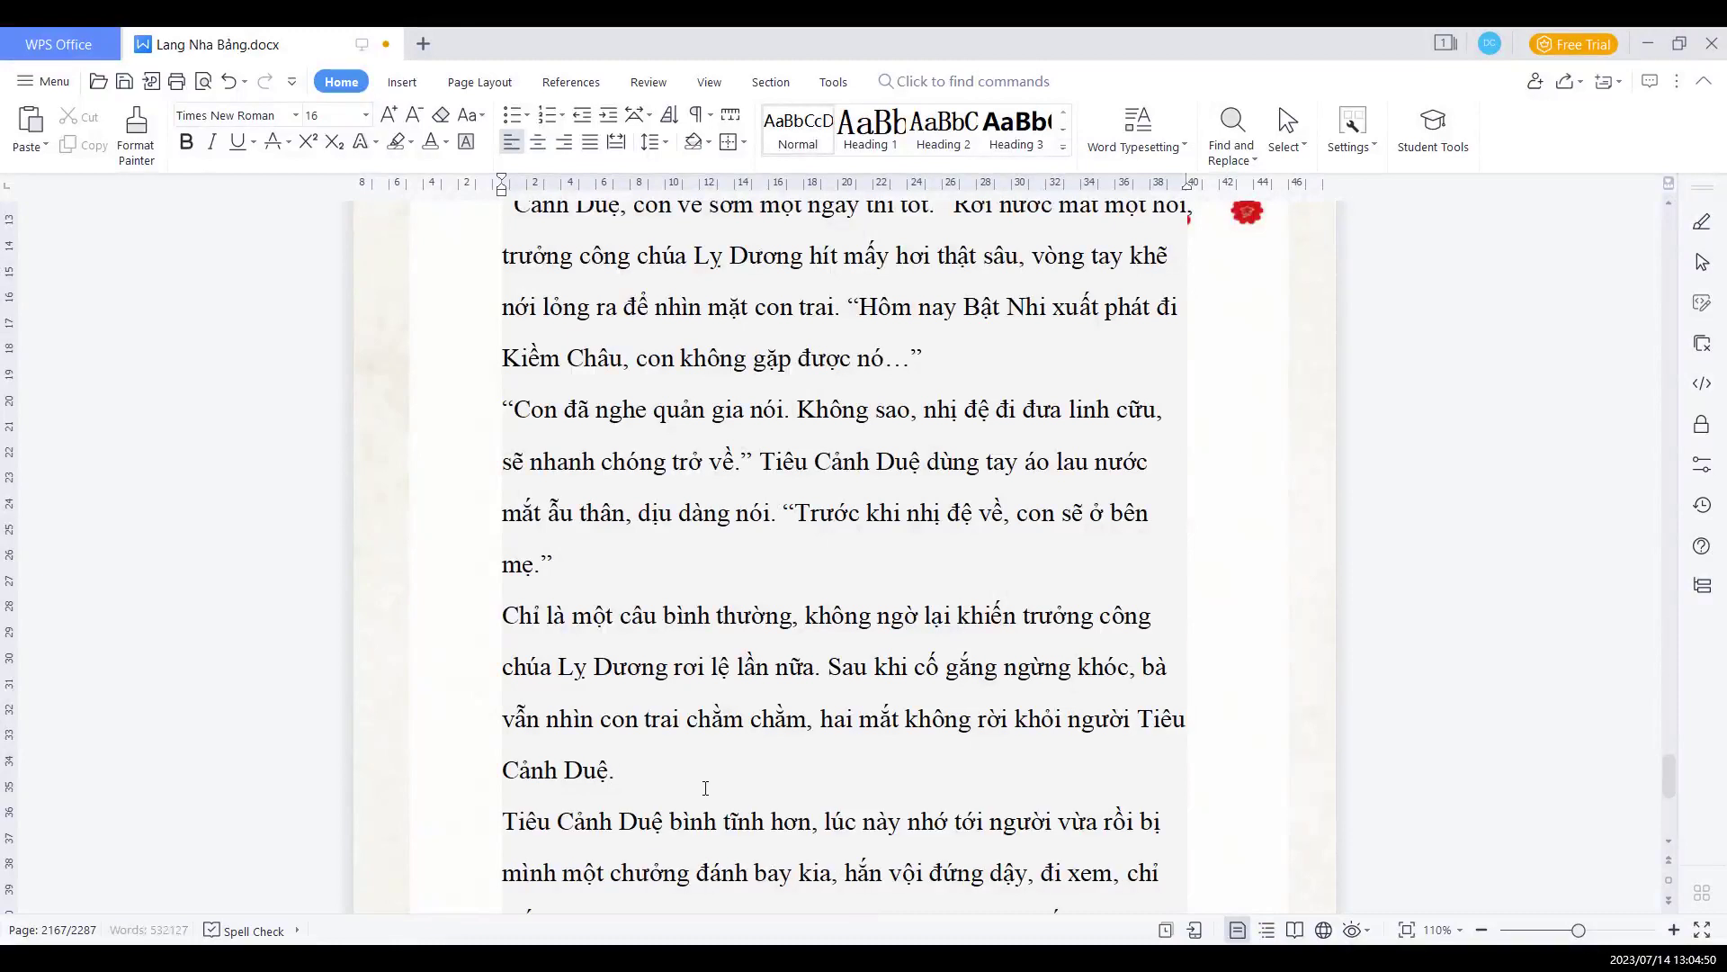
{"action": "key", "text": "Delete"}
{"action": "left_click", "coordinate": [125, 83]}
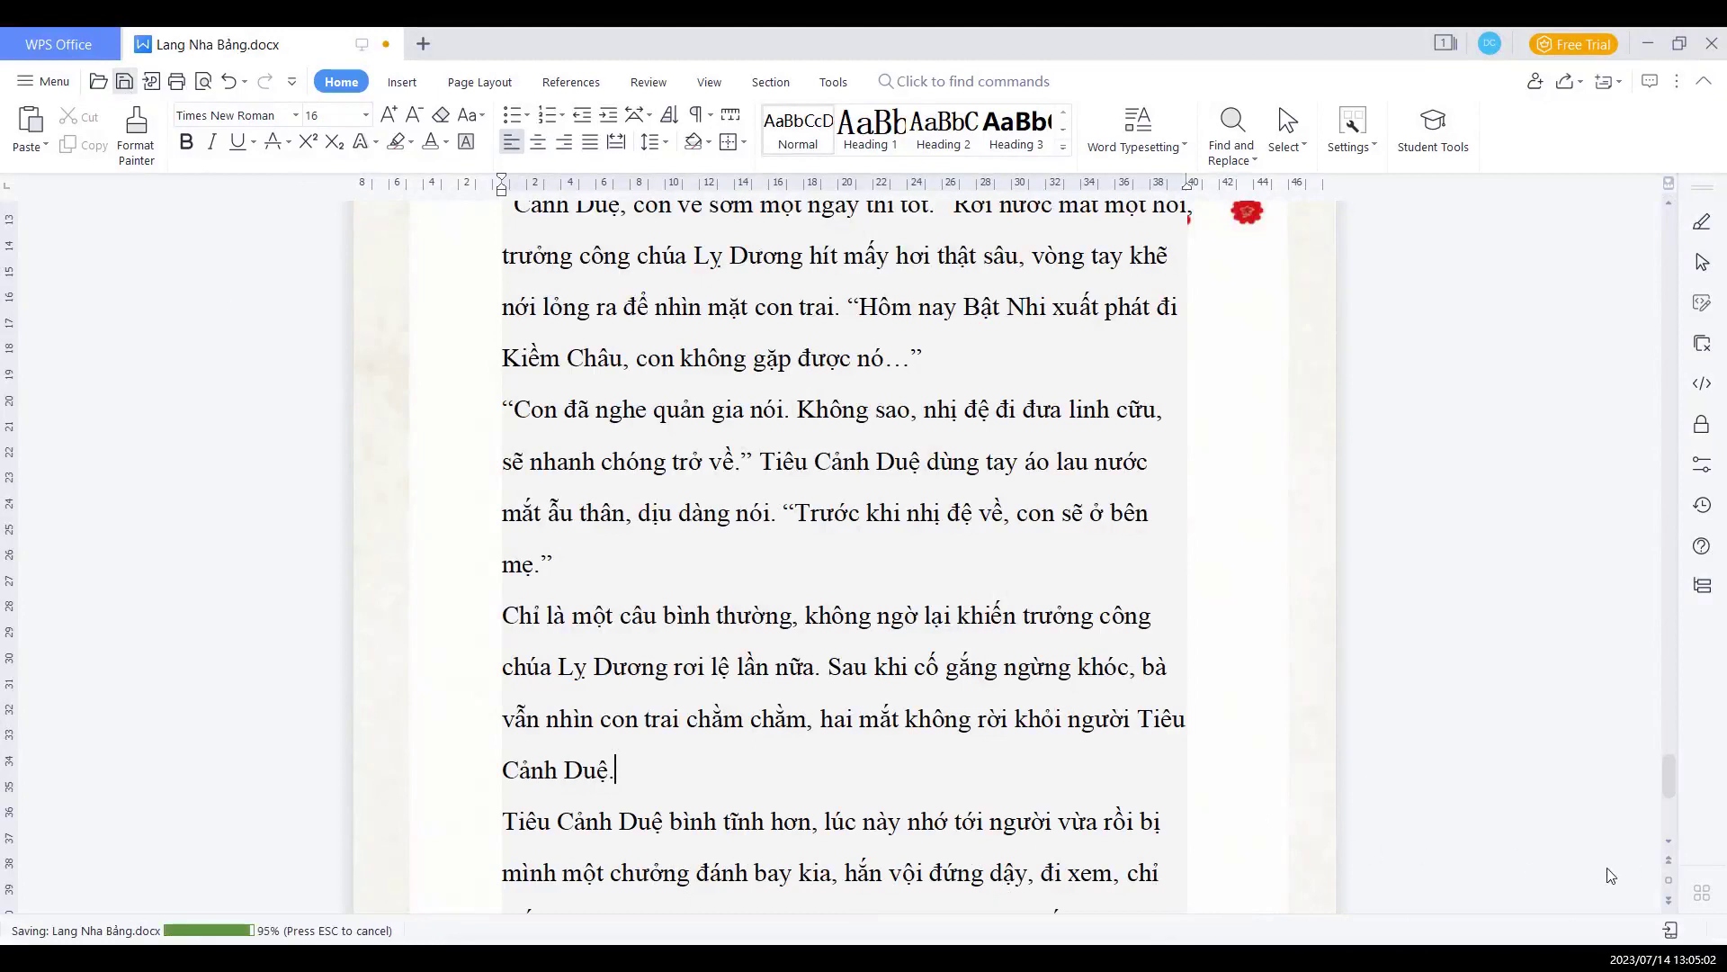
{"action": "left_click", "coordinate": [1668, 843]}
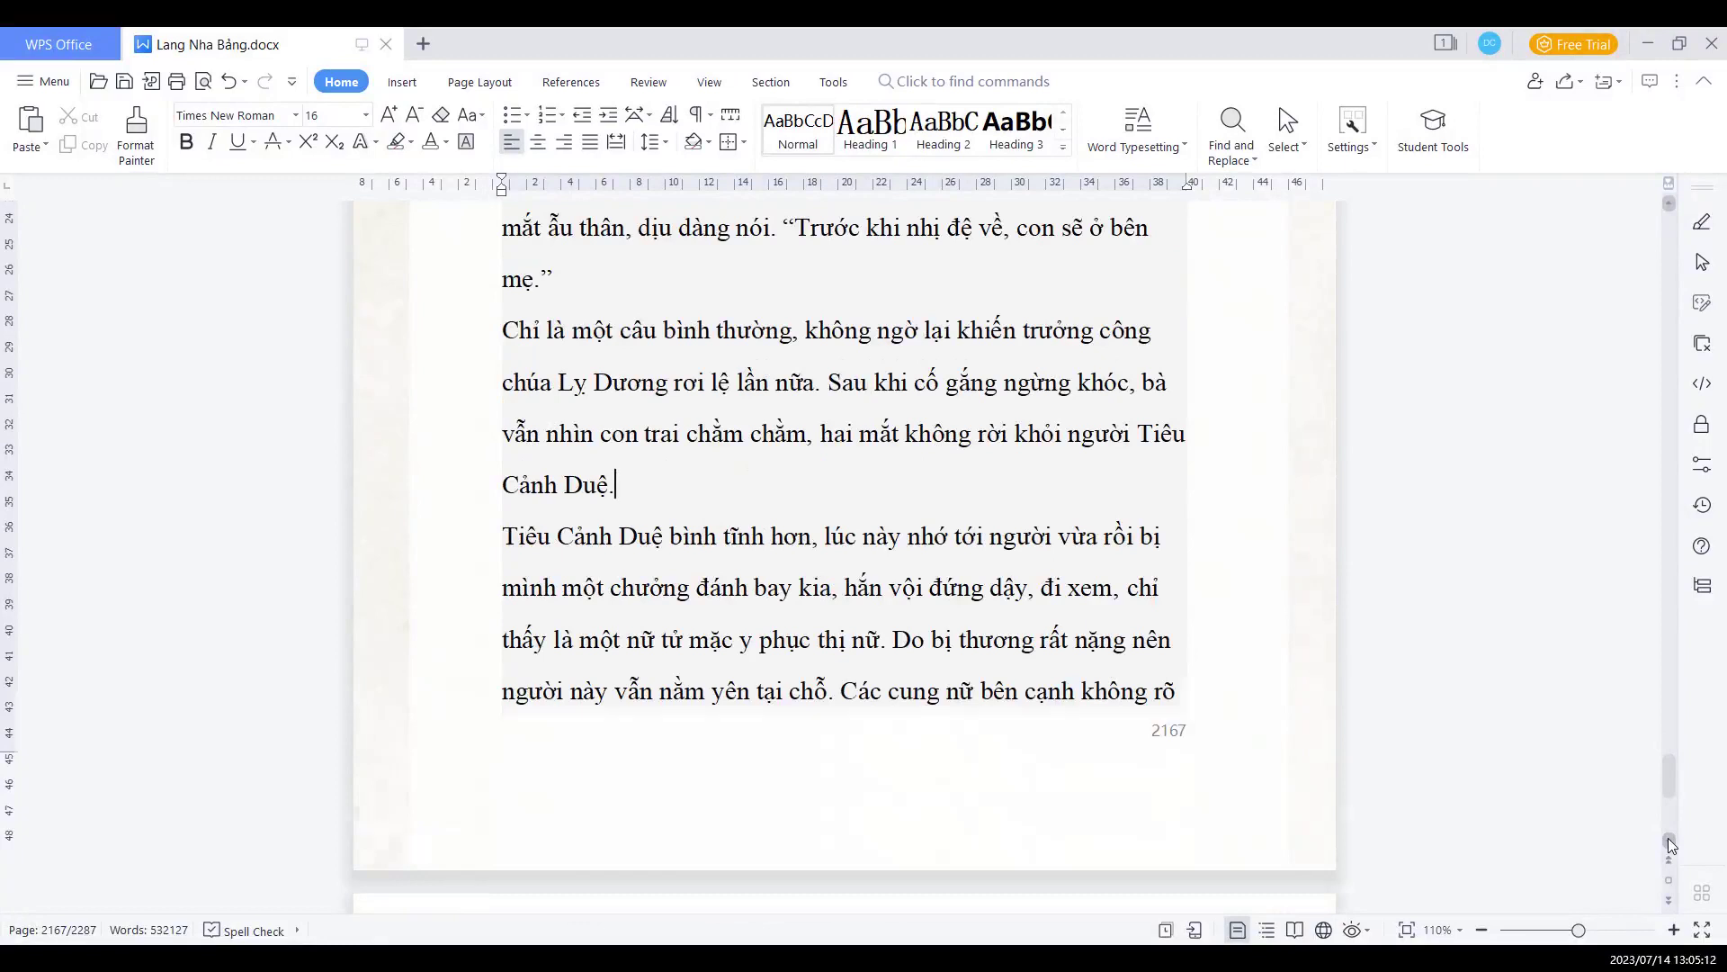
{"action": "left_click", "coordinate": [1670, 844]}
{"action": "left_click", "coordinate": [1669, 844]}
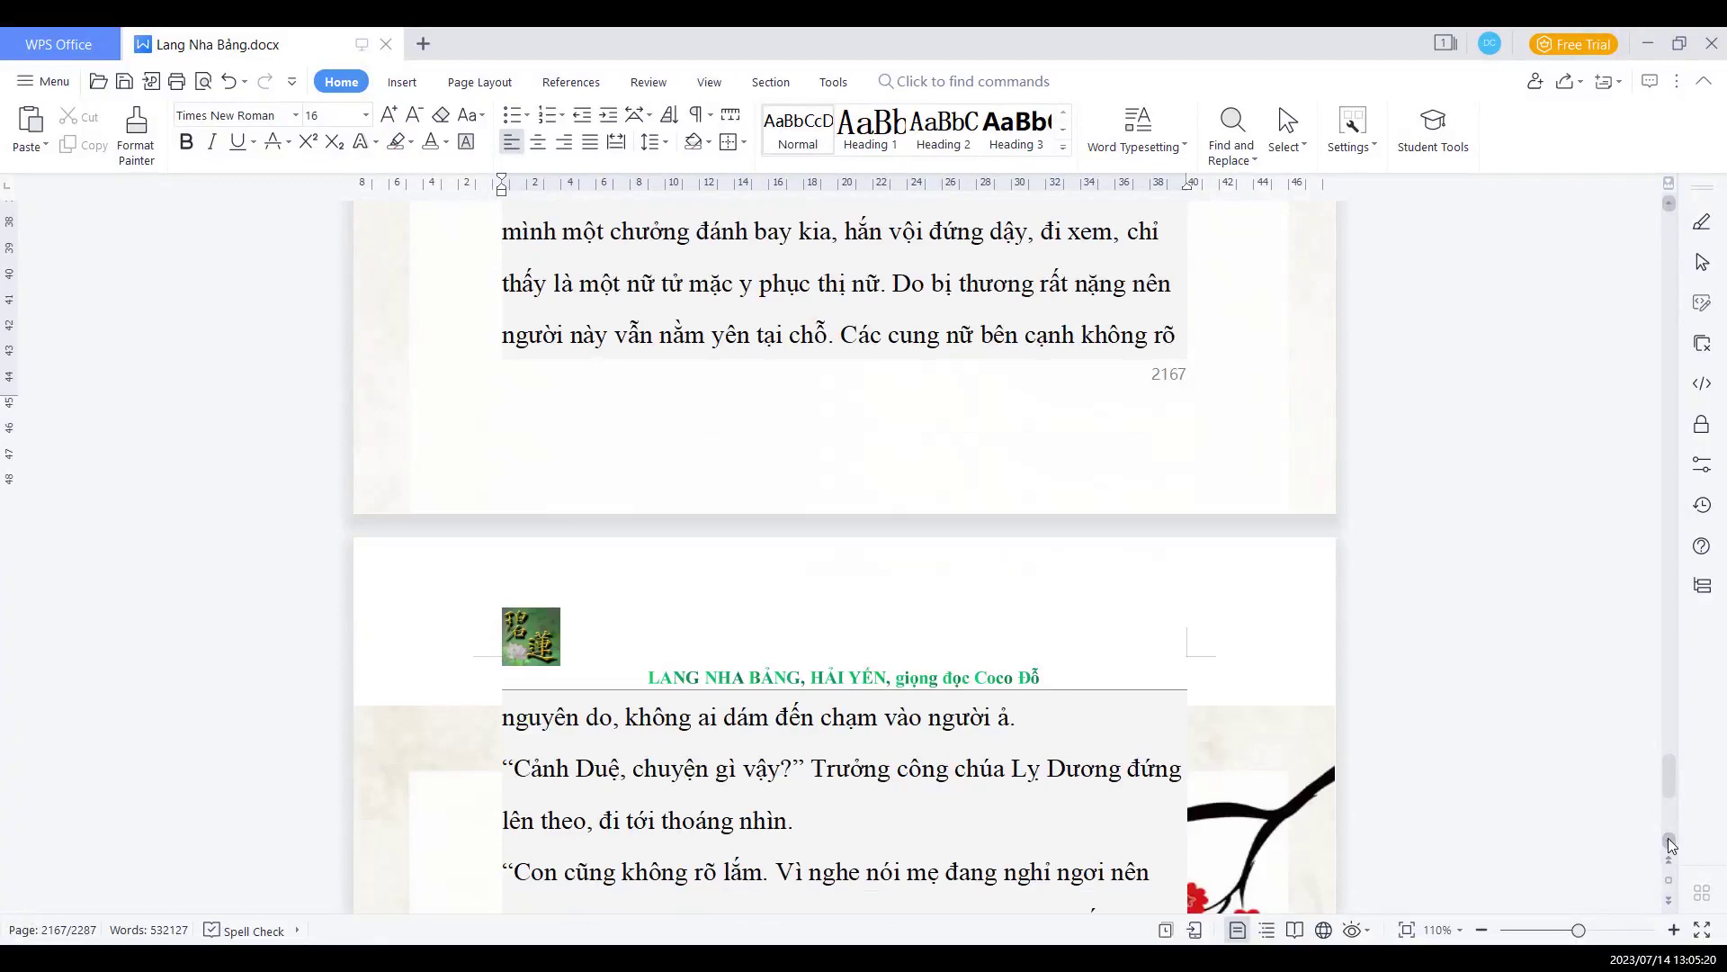
{"action": "left_click", "coordinate": [1669, 844]}
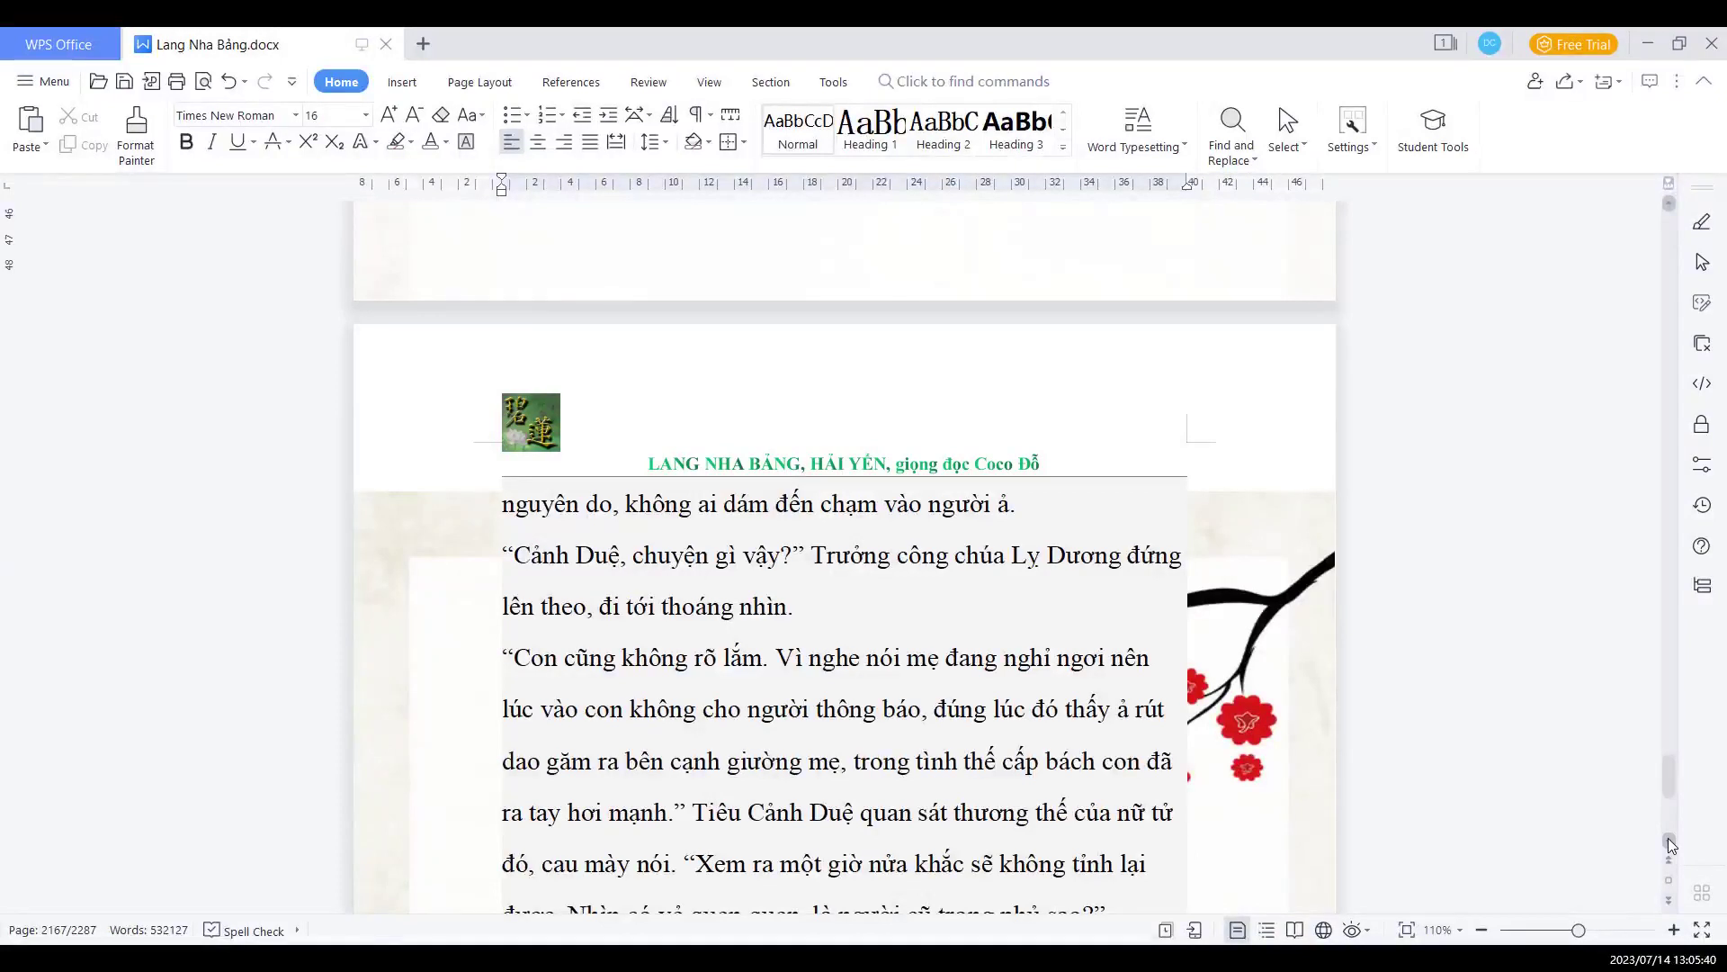
{"action": "left_click", "coordinate": [1670, 844]}
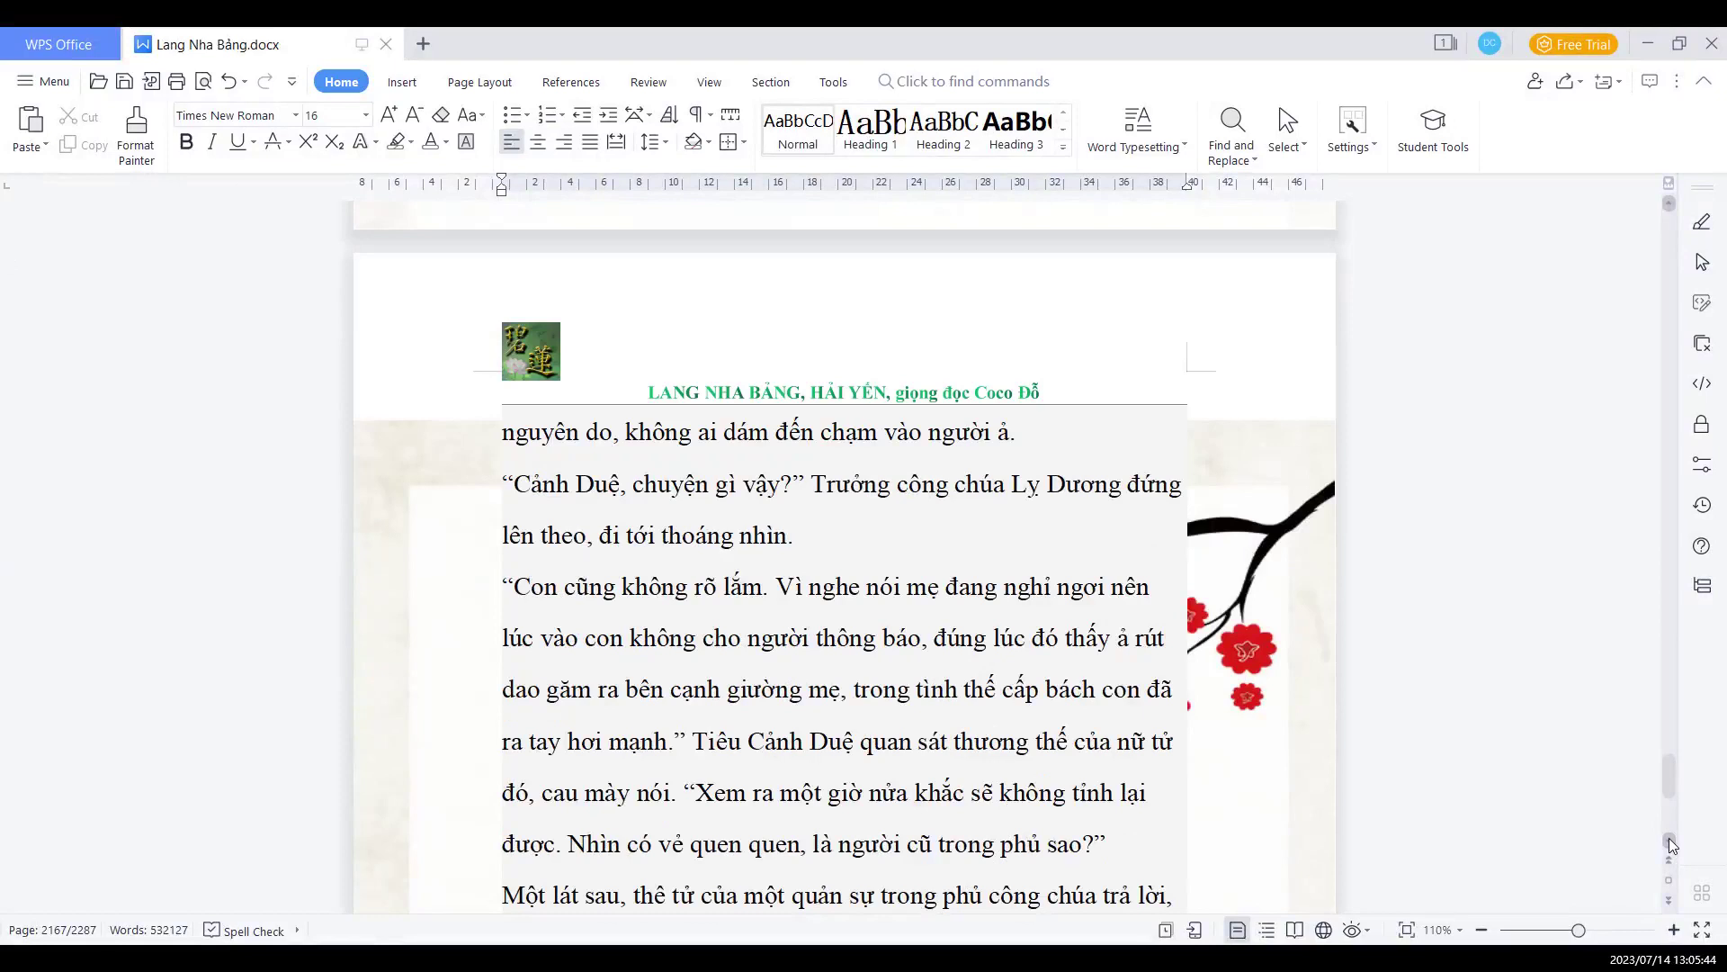
{"action": "left_click", "coordinate": [1669, 847]}
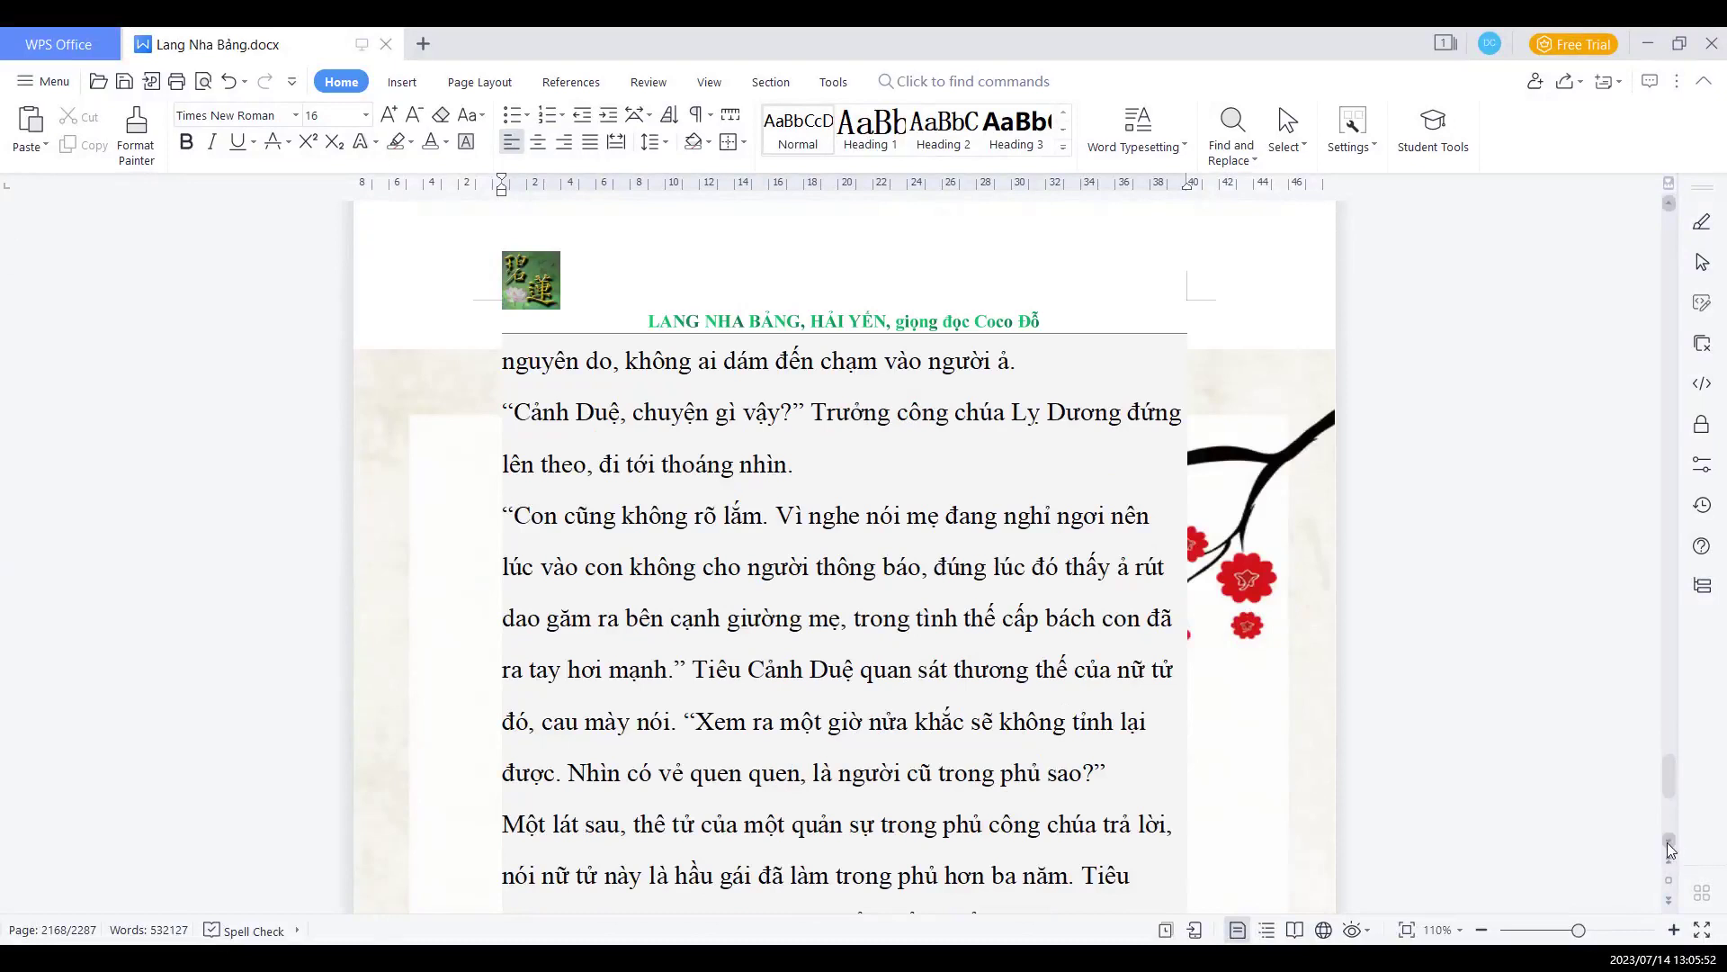
{"action": "left_click", "coordinate": [1669, 847]}
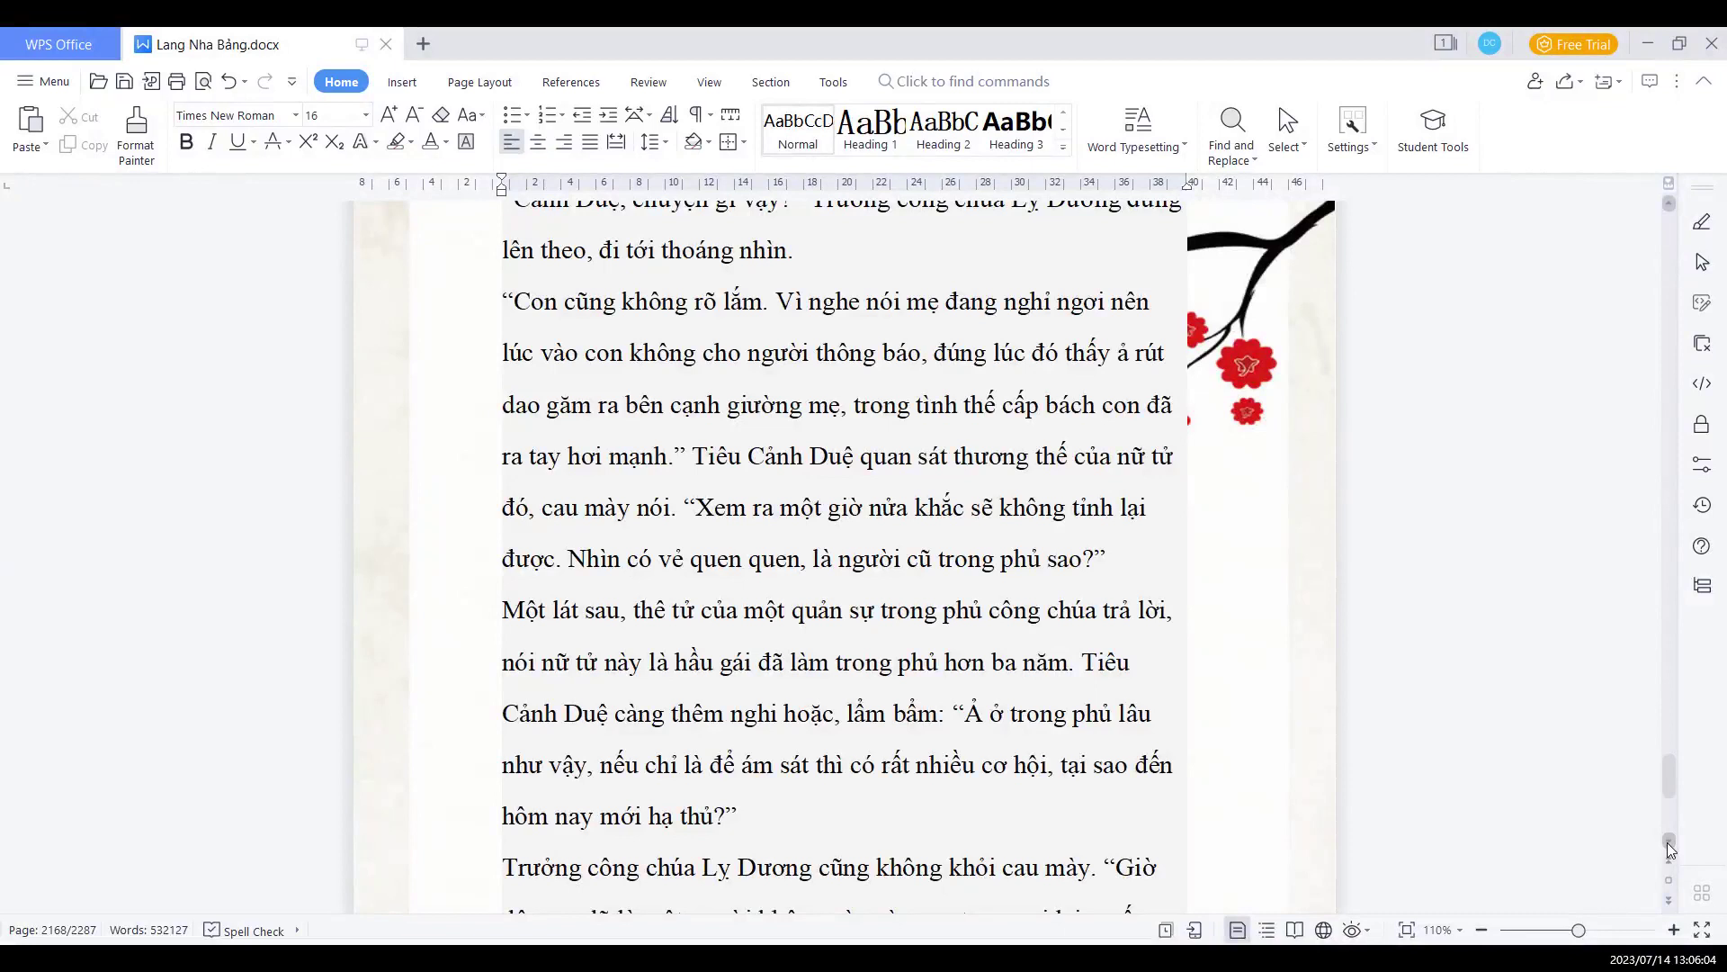
{"action": "left_click", "coordinate": [1668, 845]}
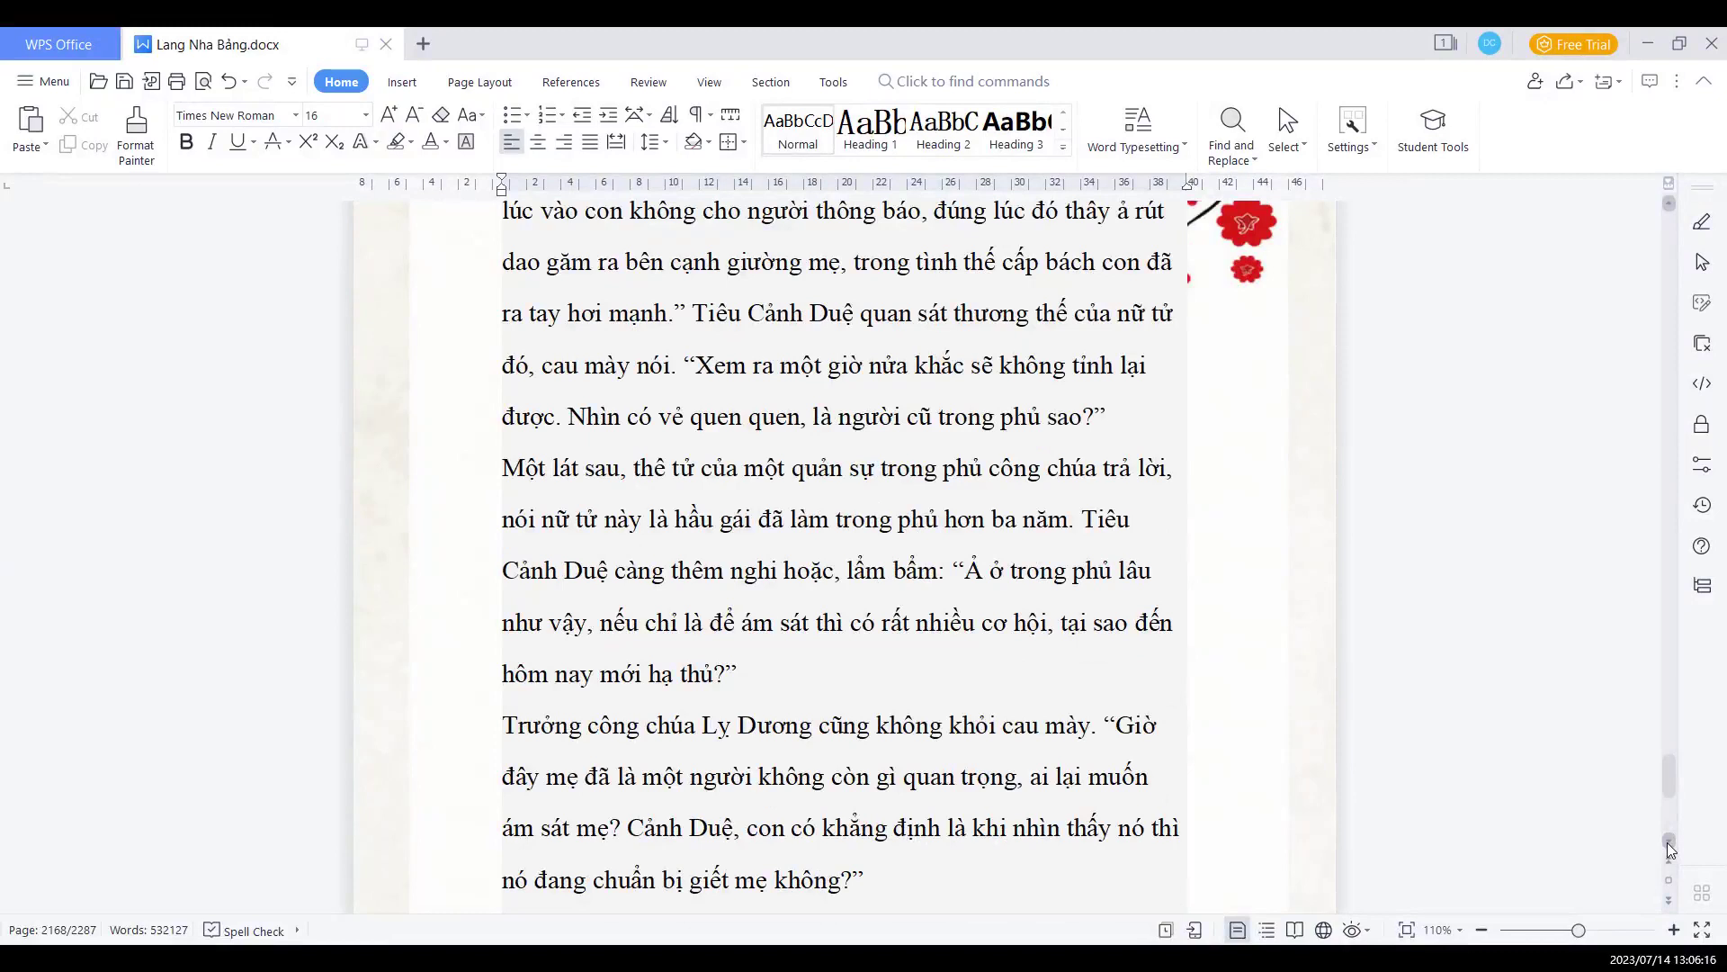
{"action": "left_click", "coordinate": [1669, 846]}
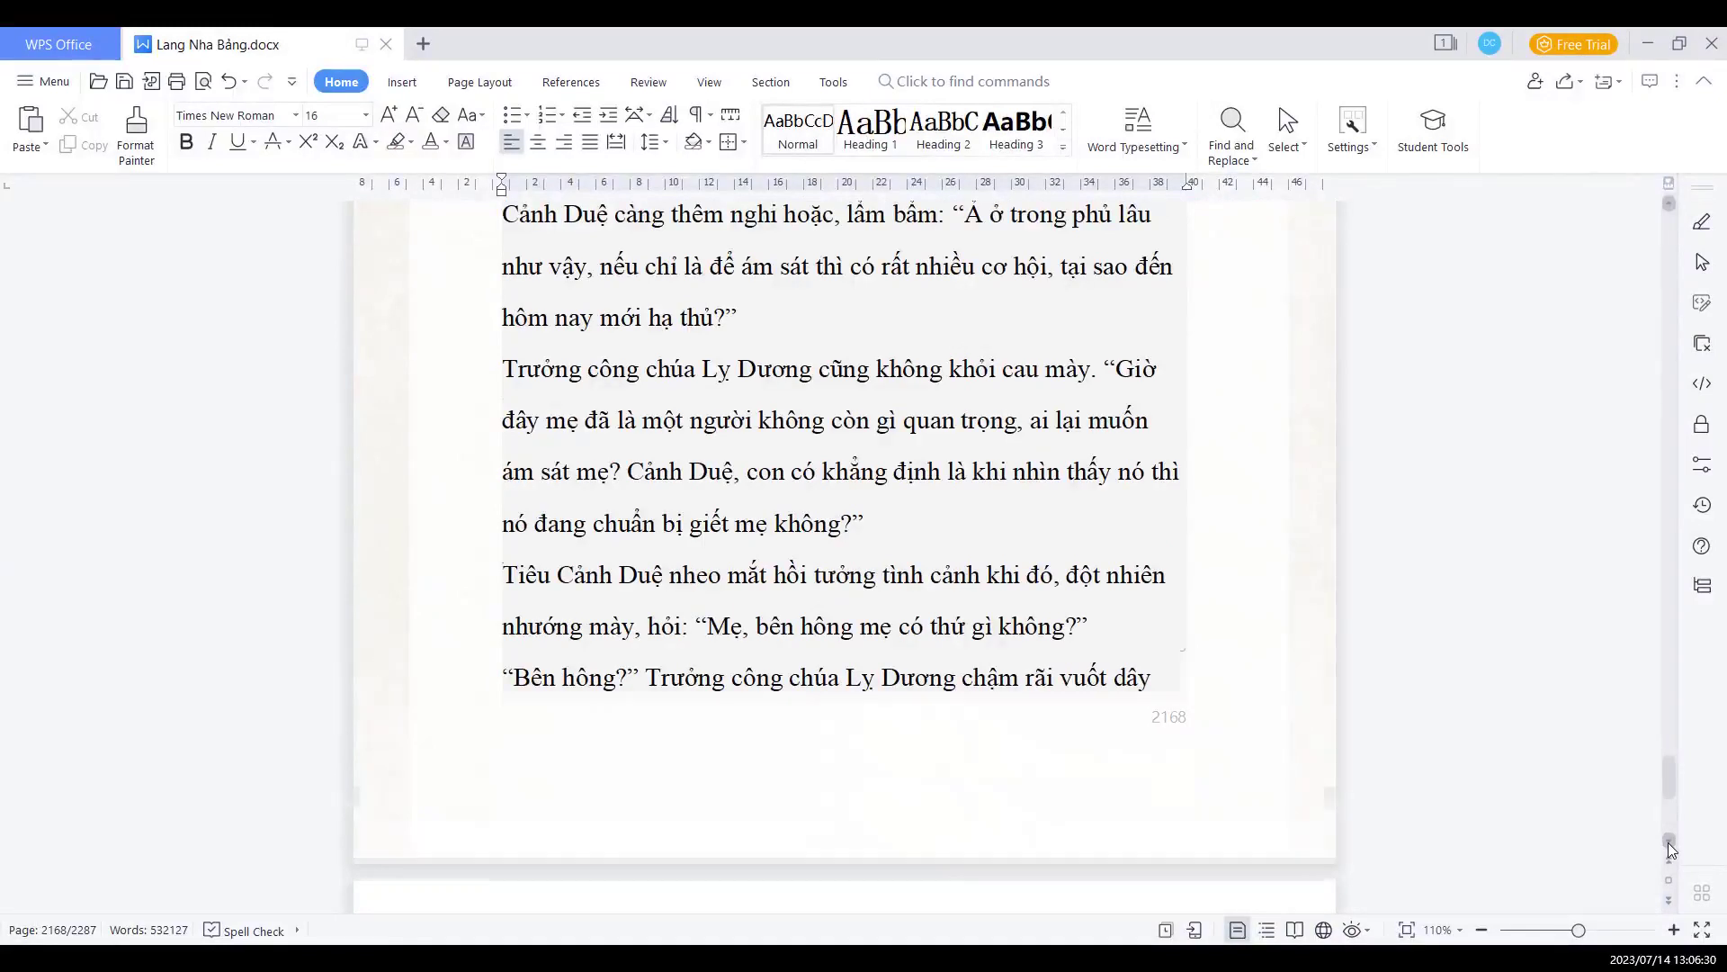
Scroll through page 2169 to where the princess asks Cảnh Duệ if he wants to see
{"action": "left_click", "coordinate": [1669, 849]}
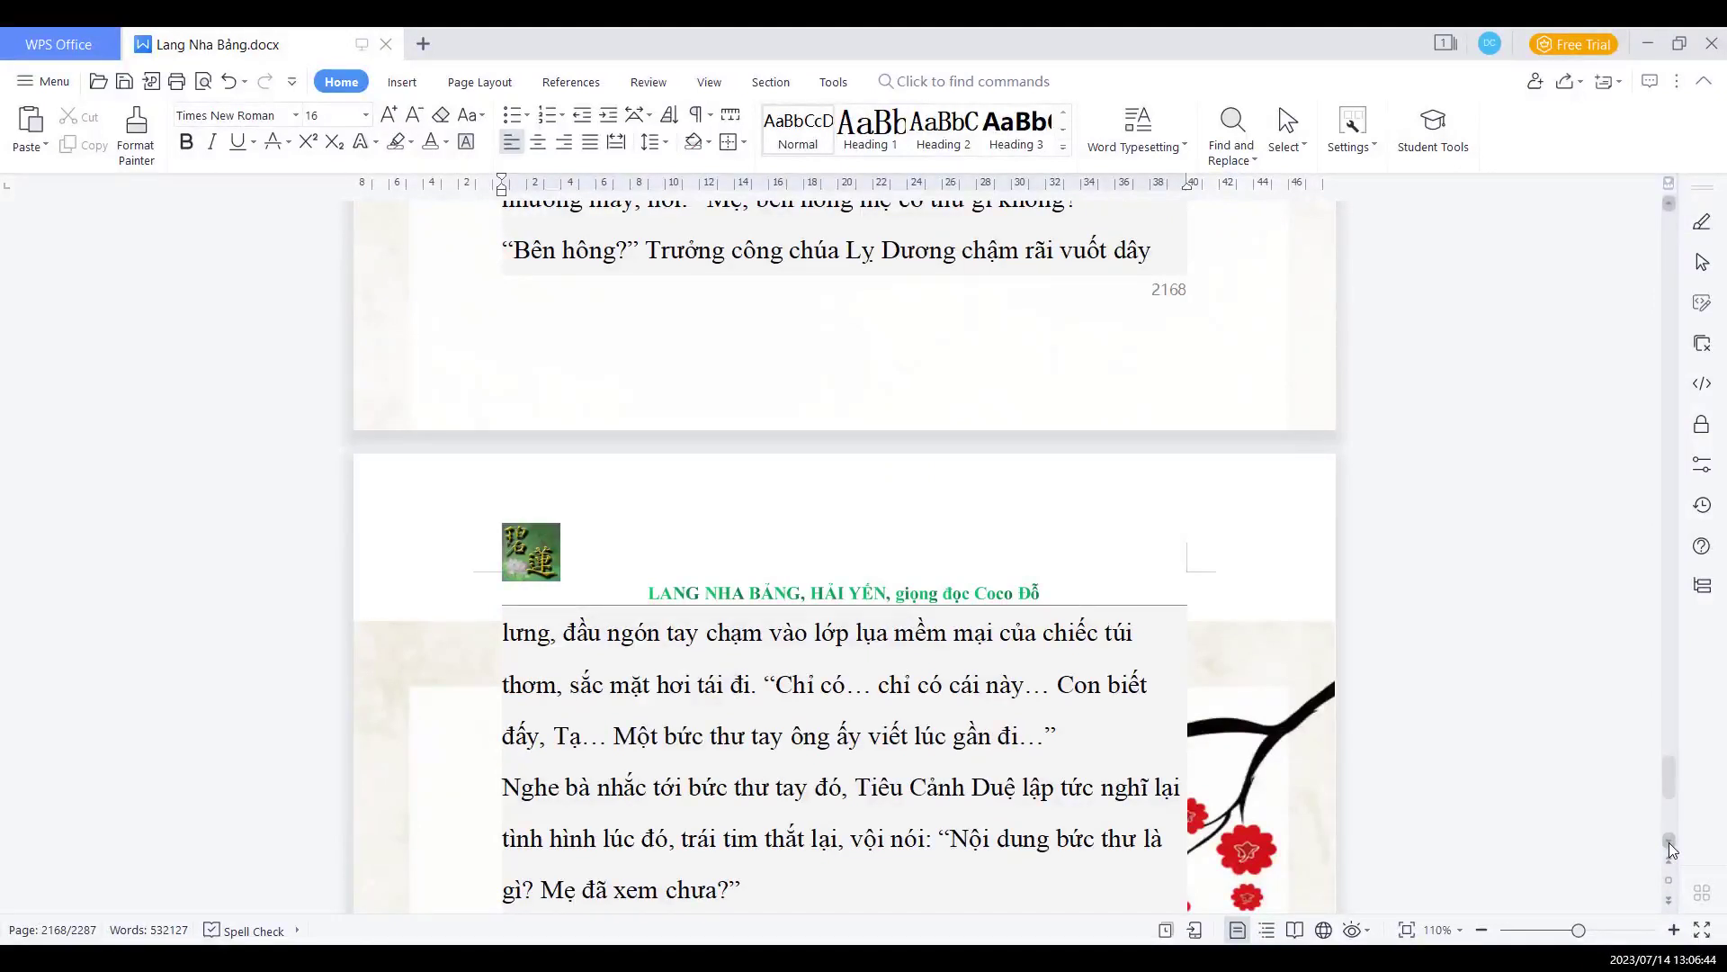
{"action": "left_click", "coordinate": [1669, 842]}
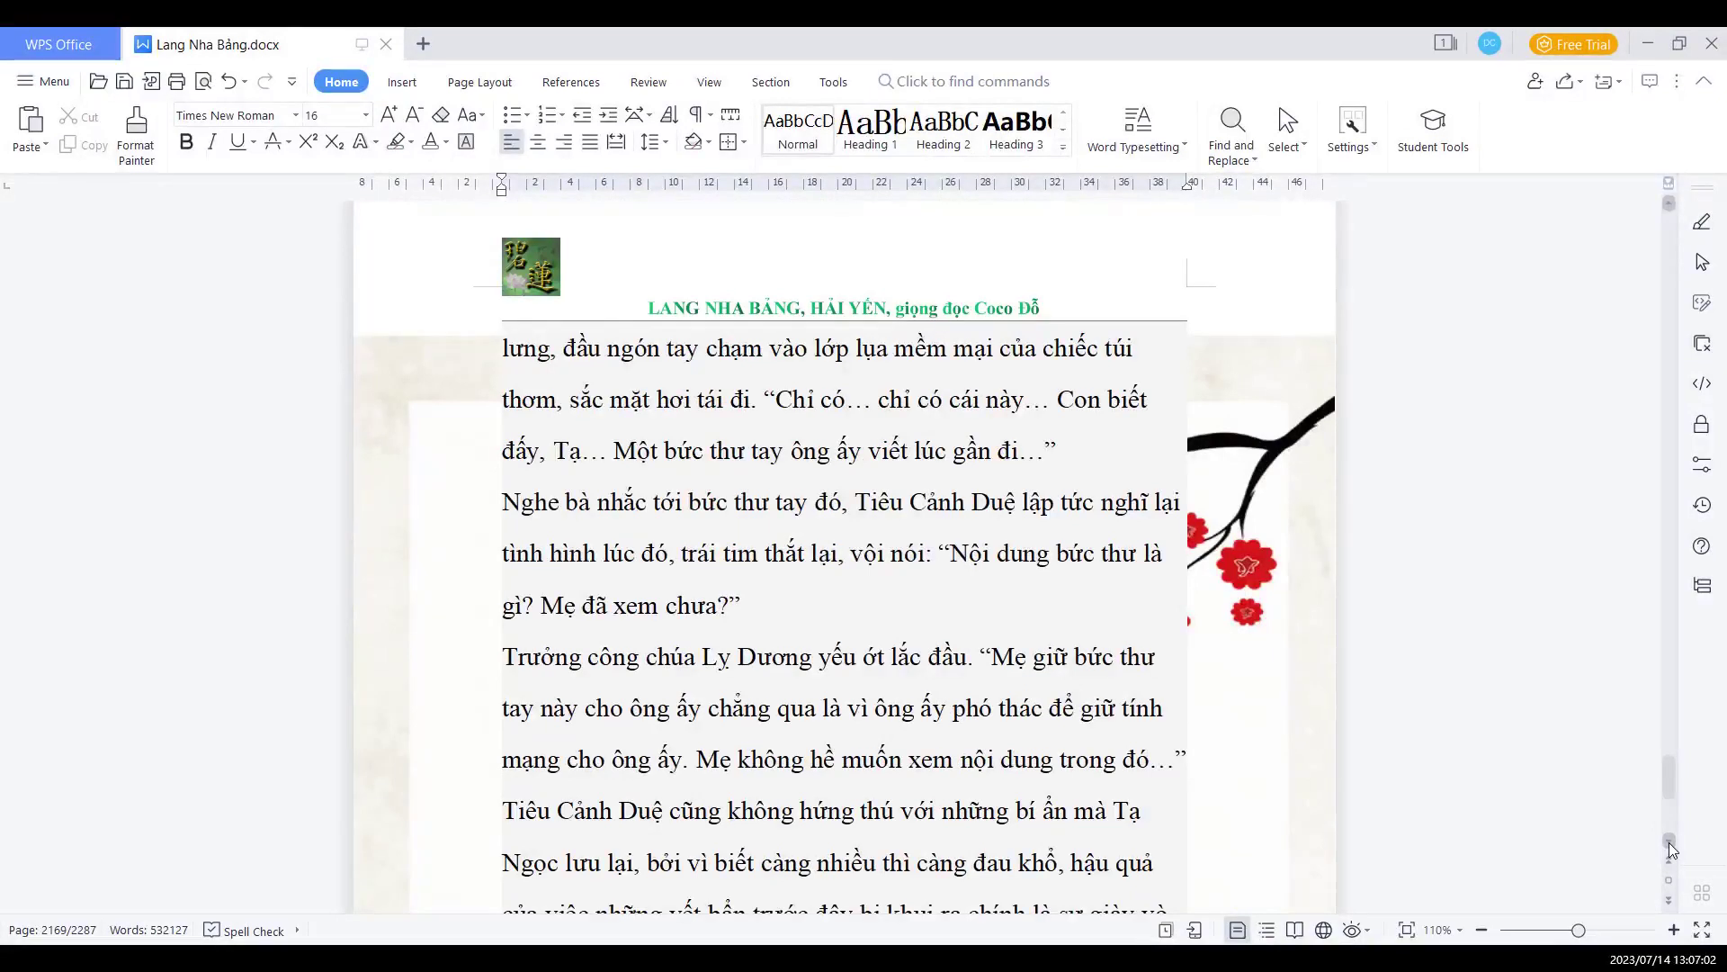
{"action": "left_click", "coordinate": [1669, 842]}
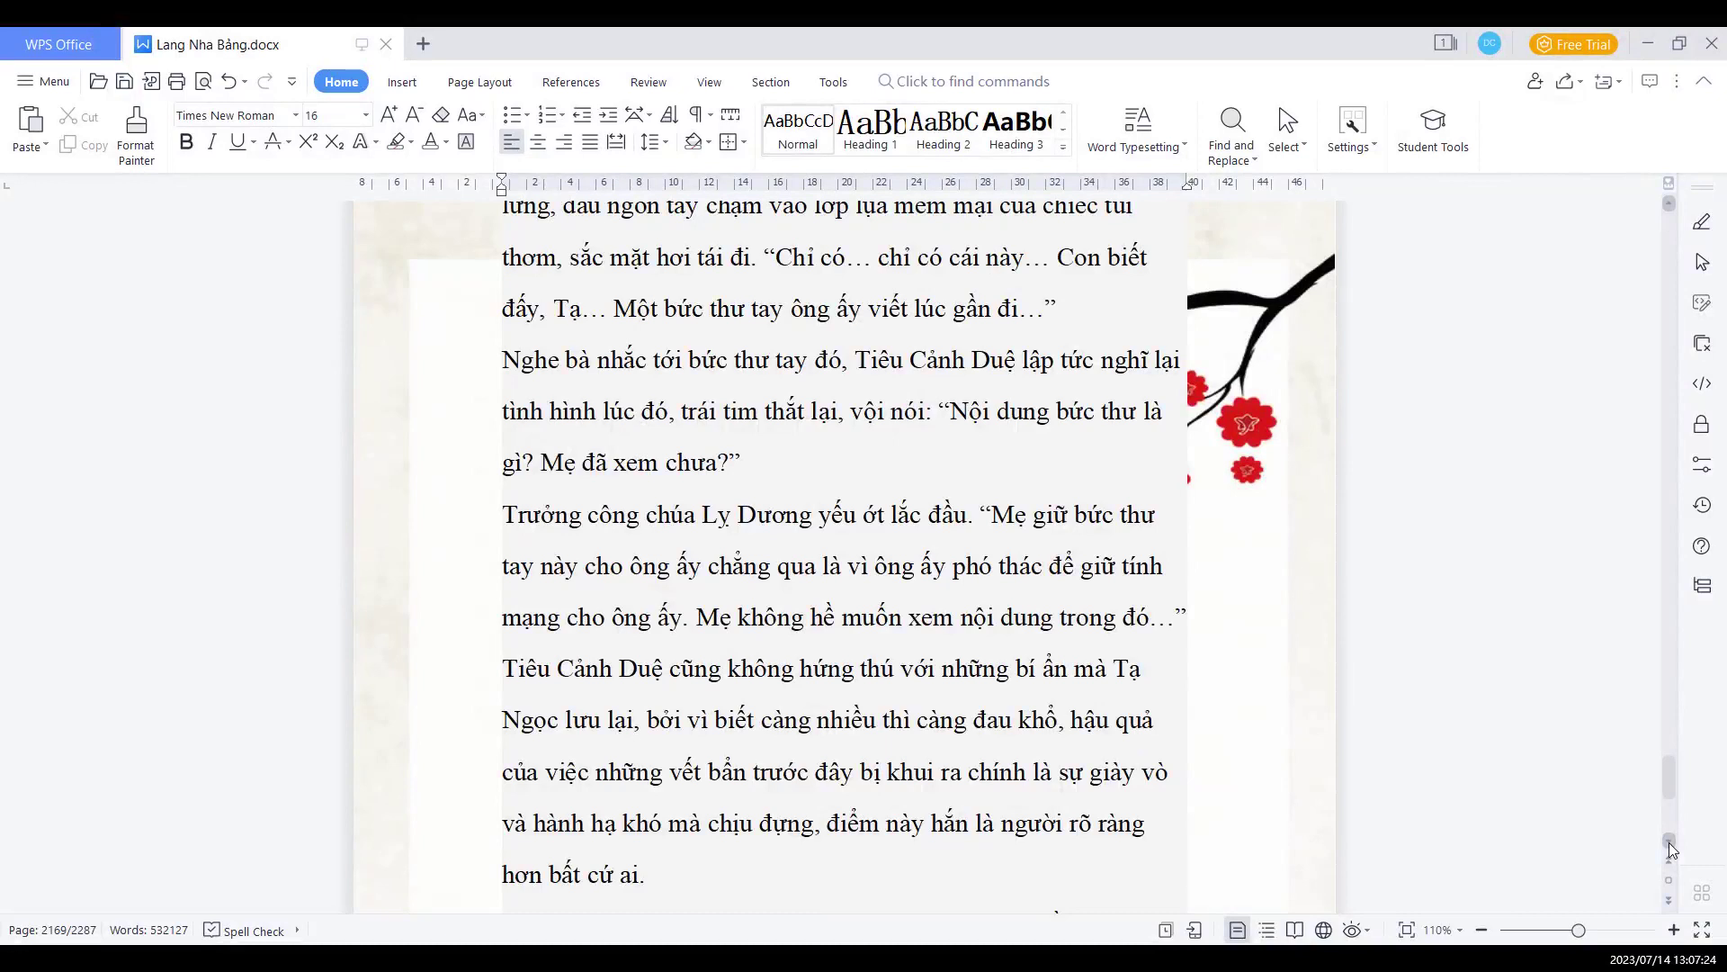
{"action": "left_click", "coordinate": [1670, 842]}
{"action": "left_click", "coordinate": [1669, 842]}
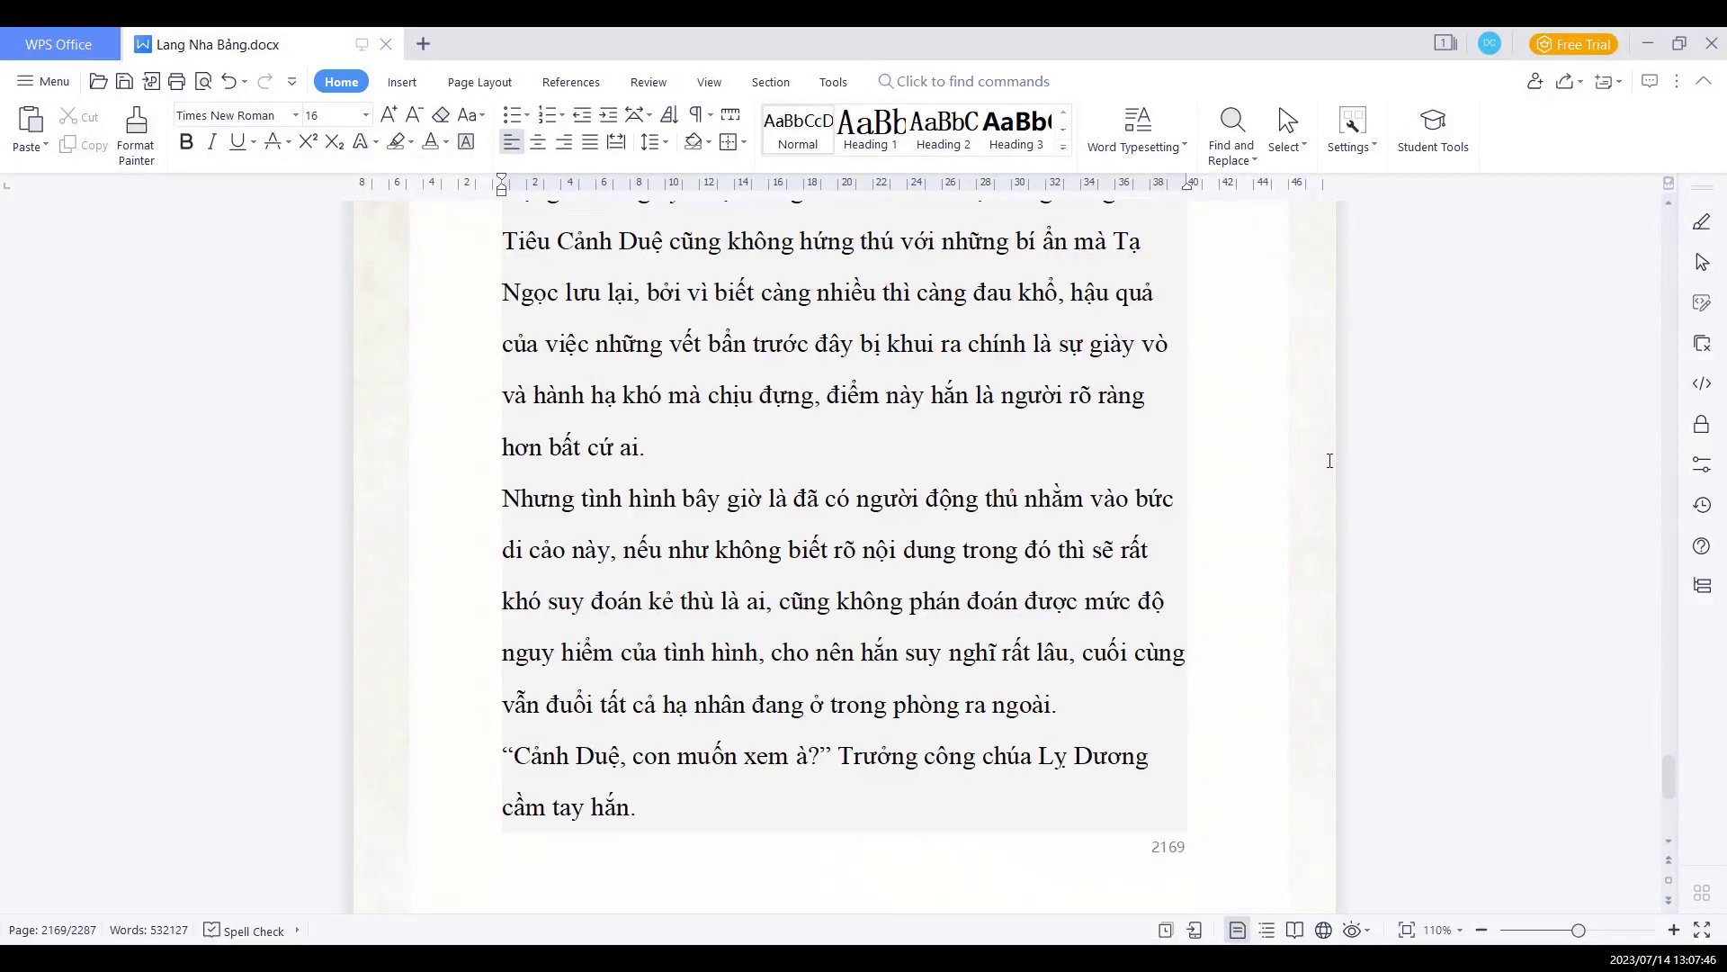
Scroll through page 2171 to where Princess Lỵ Dương collapses sobbing on the bed
{"action": "left_click", "coordinate": [1671, 848]}
{"action": "left_click", "coordinate": [1671, 847]}
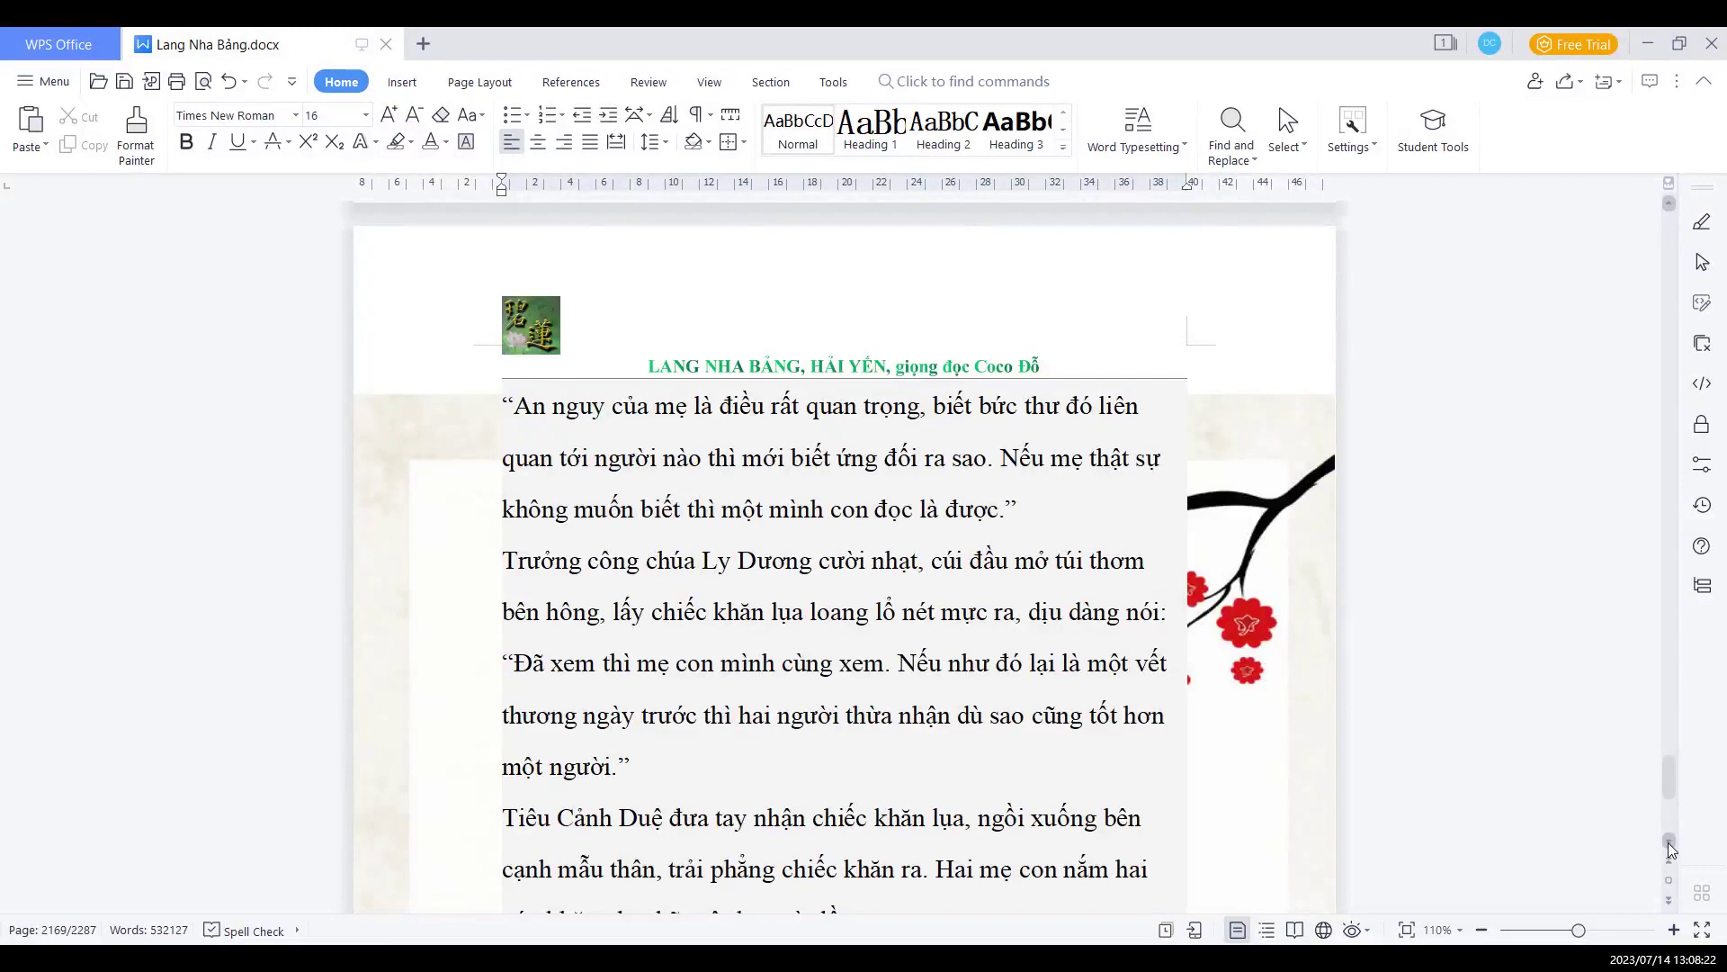
{"action": "scroll", "coordinate": [1670, 848], "scroll_direction": "down", "scroll_amount": 1}
{"action": "scroll", "coordinate": [1670, 848], "scroll_direction": "down", "scroll_amount": 2}
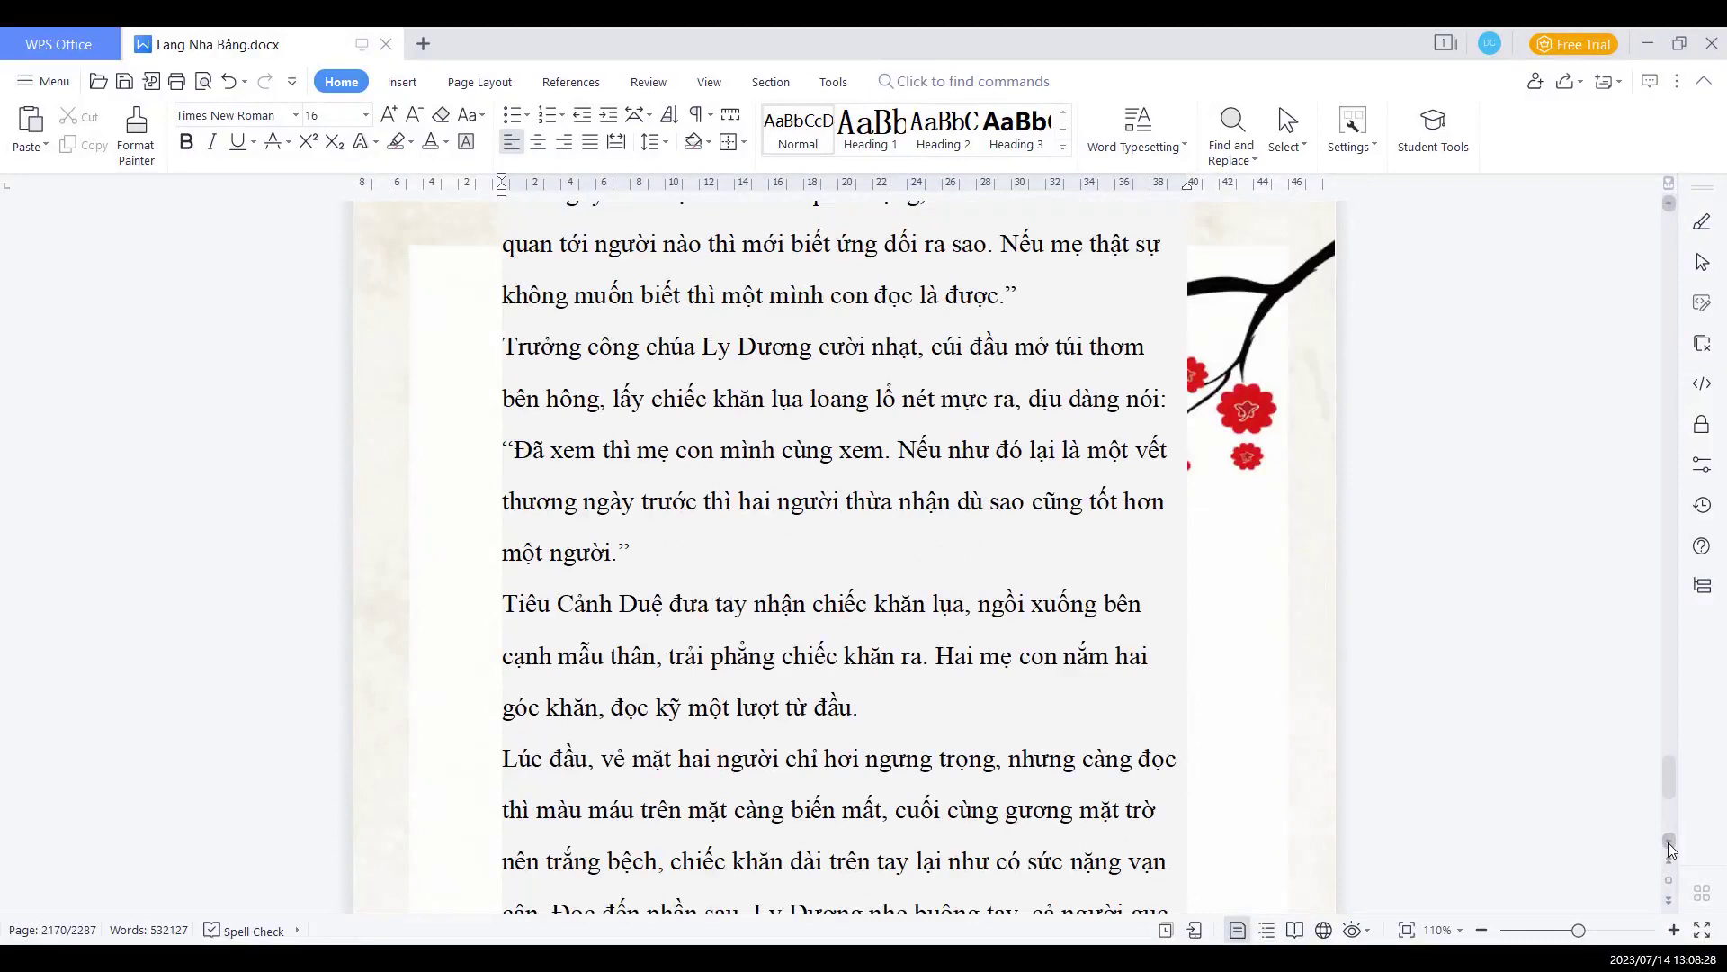
{"action": "scroll", "coordinate": [1670, 848], "scroll_direction": "down", "scroll_amount": 2}
{"action": "scroll", "coordinate": [1671, 849], "scroll_direction": "down", "scroll_amount": 2}
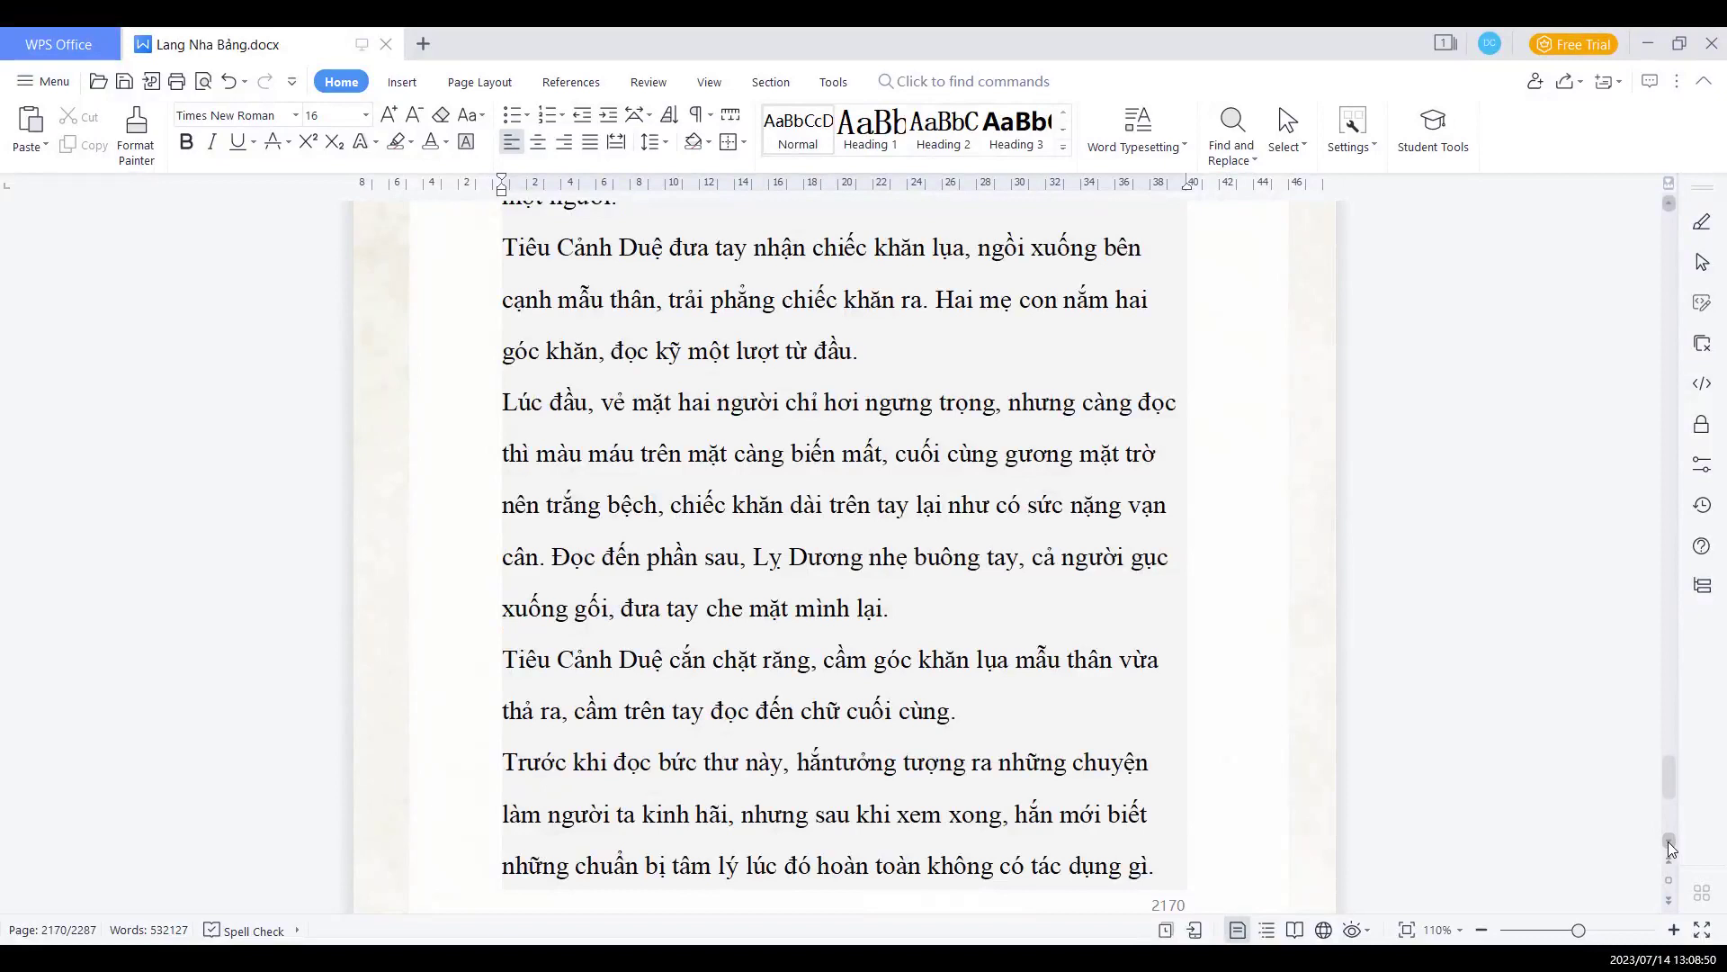
{"action": "scroll", "coordinate": [1671, 848], "scroll_direction": "down", "scroll_amount": 2}
{"action": "scroll", "coordinate": [1670, 848], "scroll_direction": "down", "scroll_amount": 3}
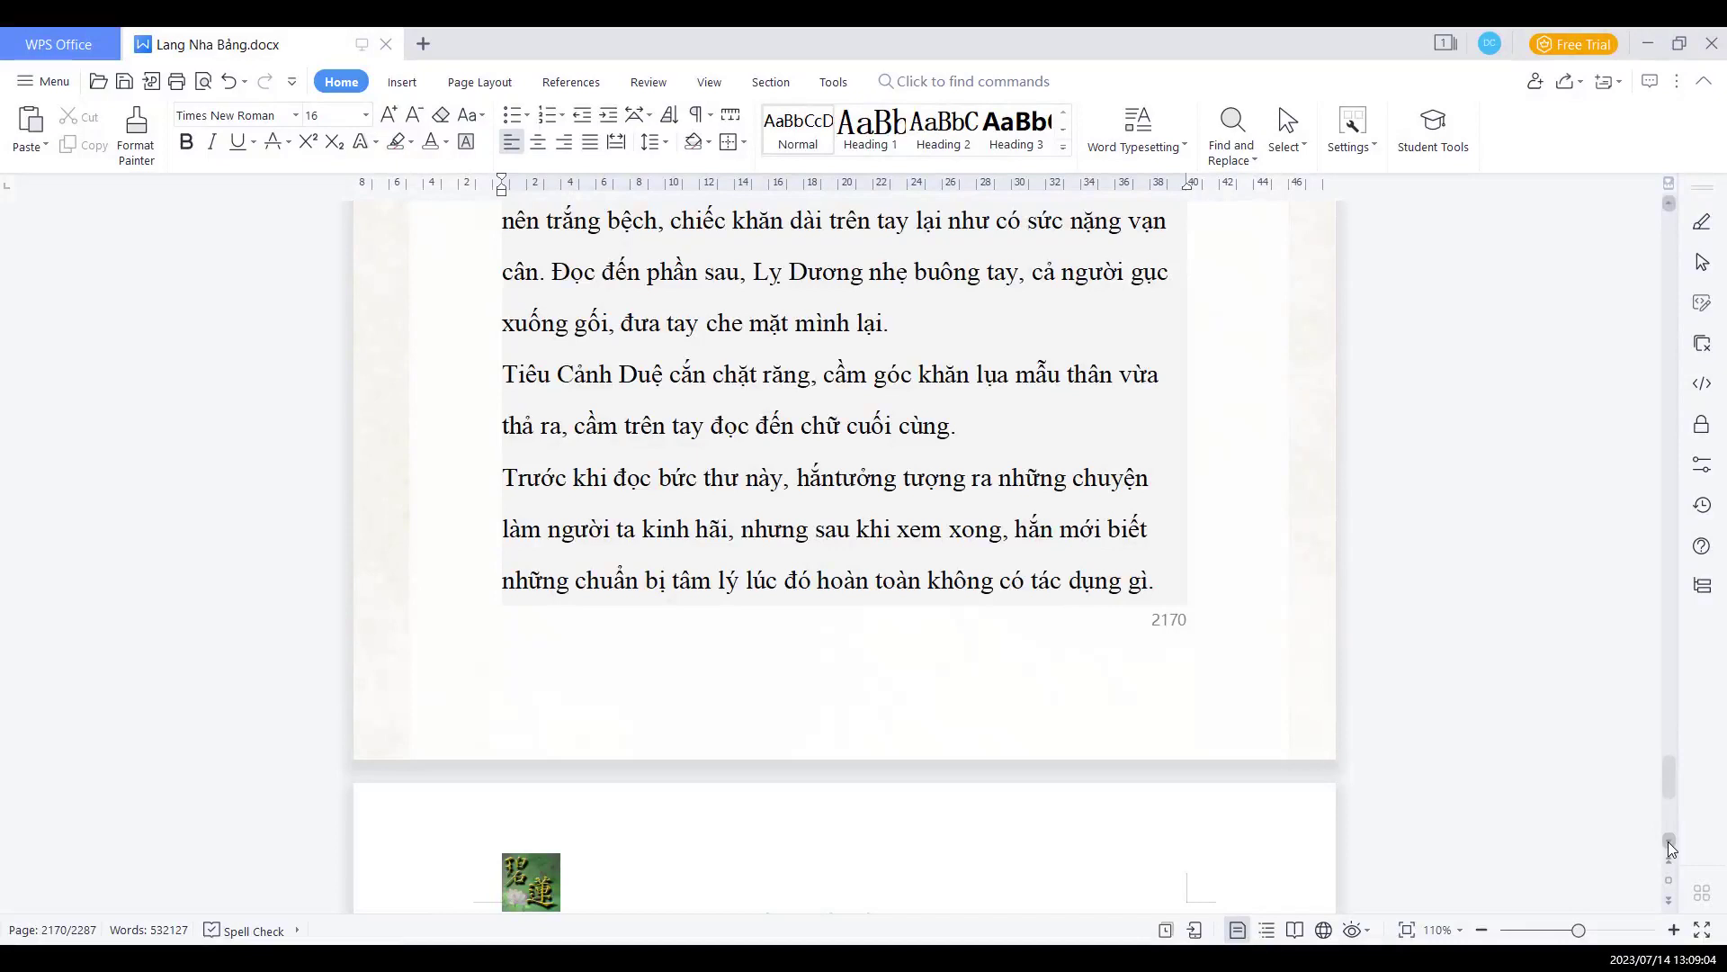
{"action": "scroll", "coordinate": [1672, 849], "scroll_direction": "down", "scroll_amount": 3}
{"action": "scroll", "coordinate": [1672, 848], "scroll_direction": "down", "scroll_amount": 5}
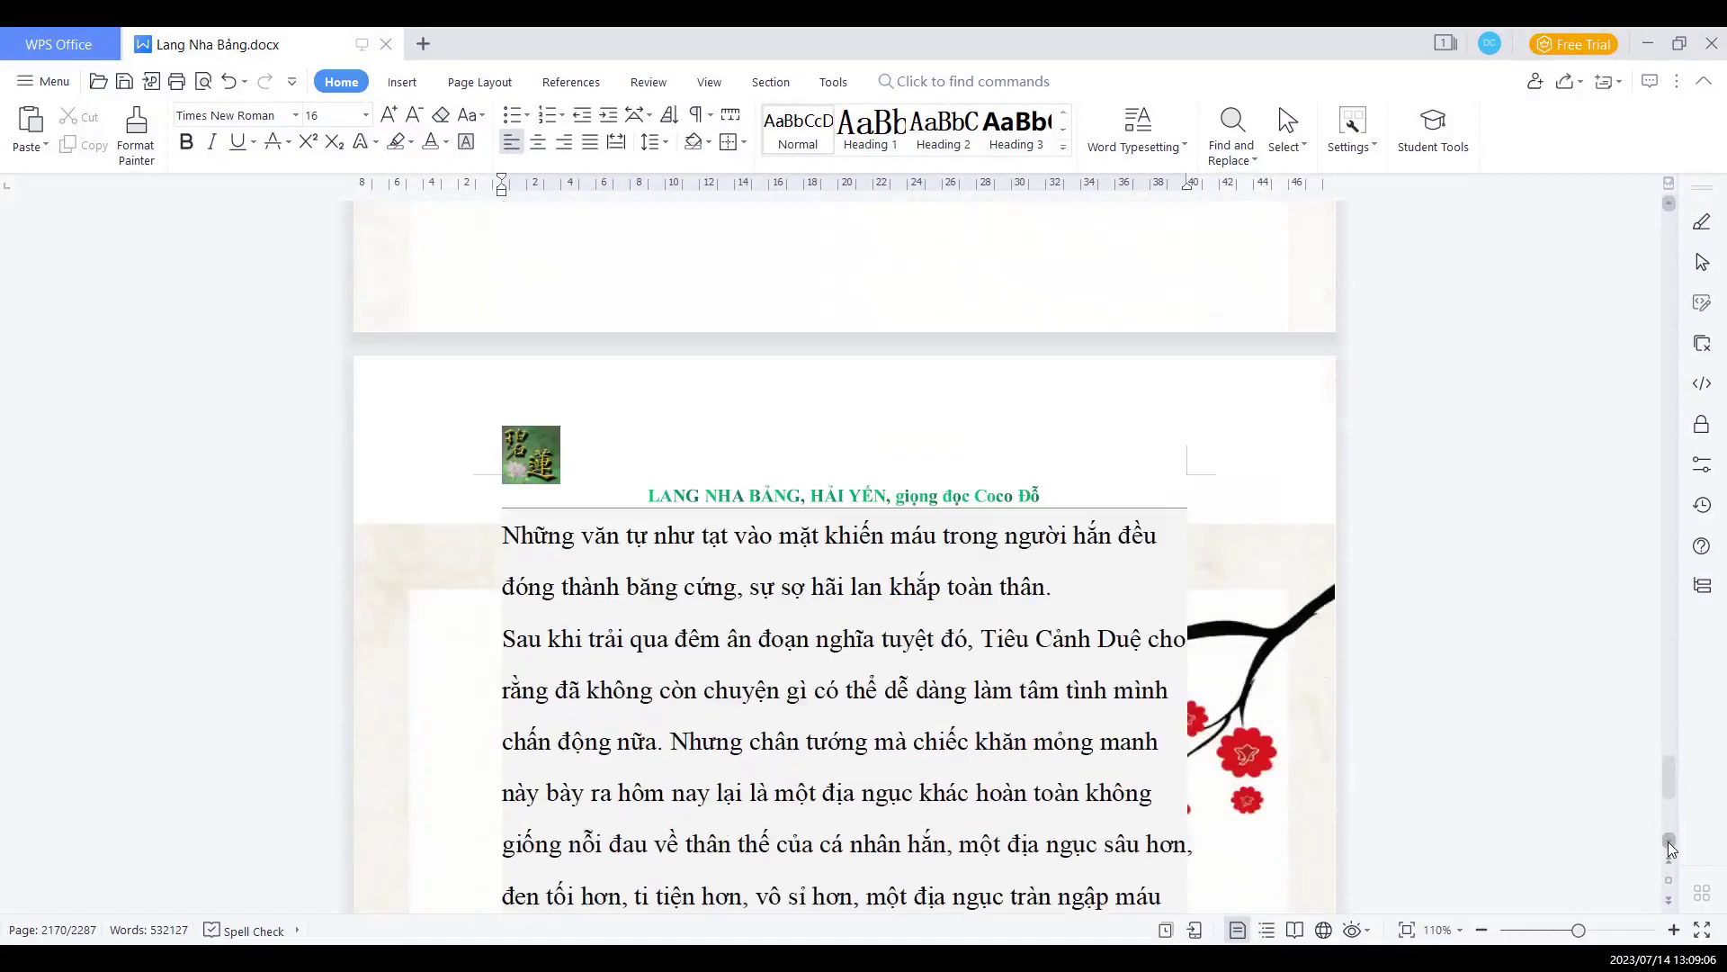
{"action": "scroll", "coordinate": [1671, 847], "scroll_direction": "down", "scroll_amount": 2}
{"action": "scroll", "coordinate": [1671, 848], "scroll_direction": "down", "scroll_amount": 2}
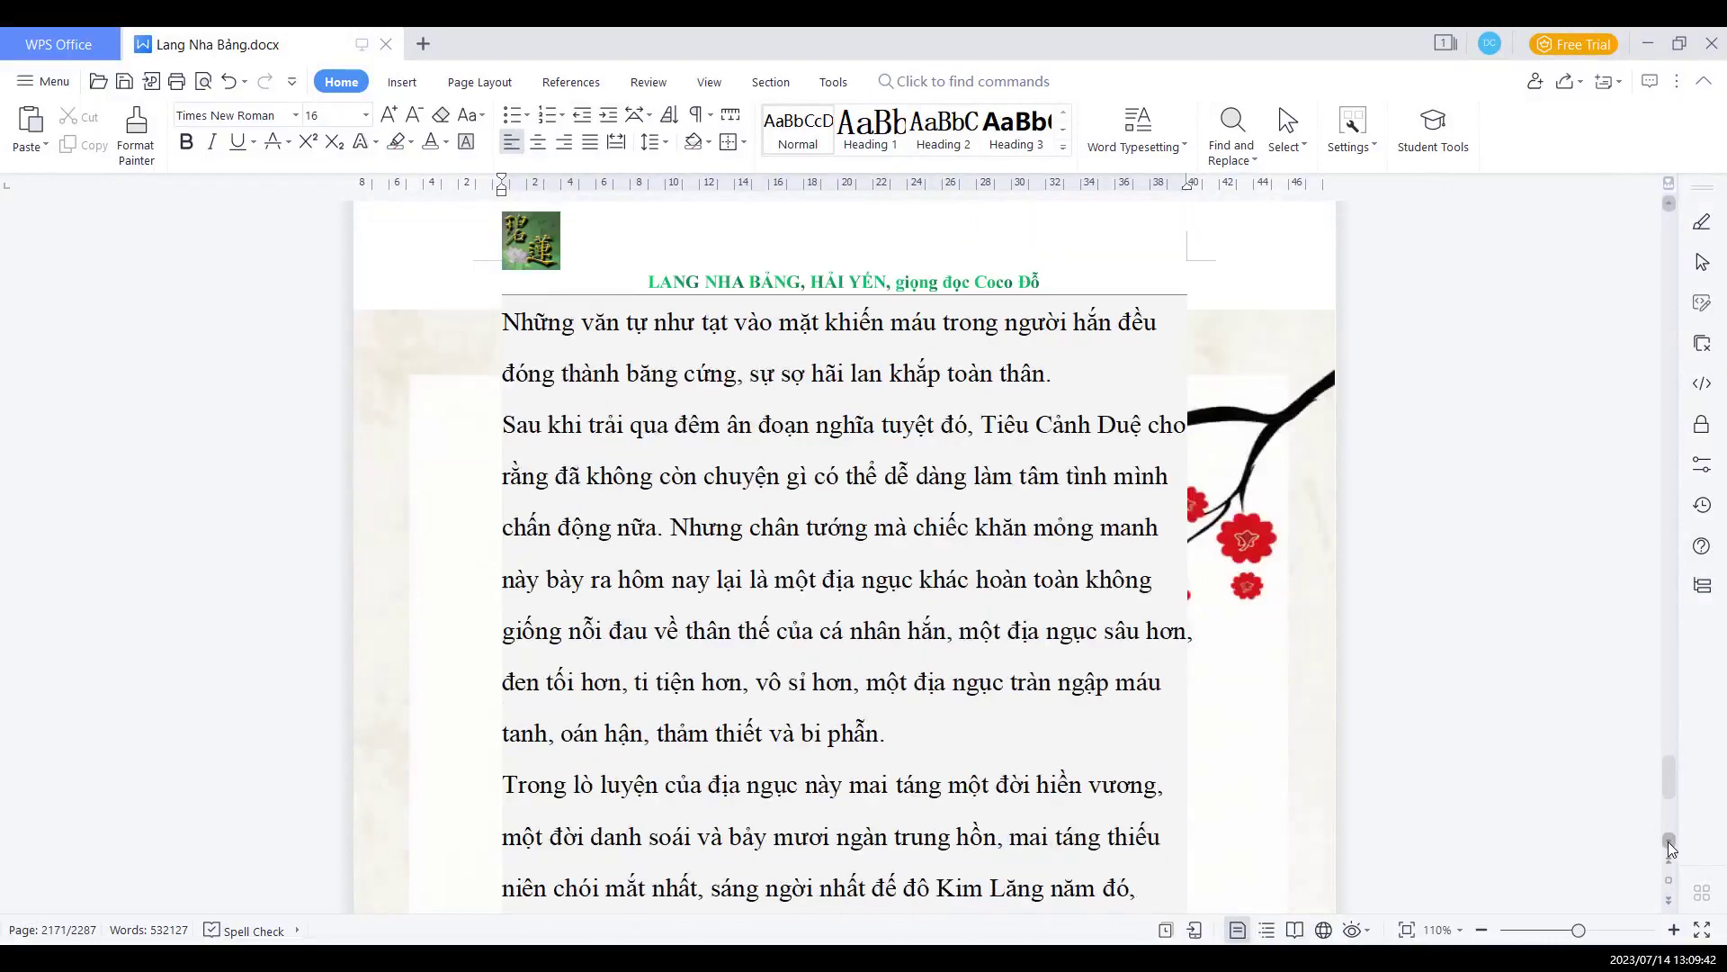
{"action": "left_click", "coordinate": [1671, 847]}
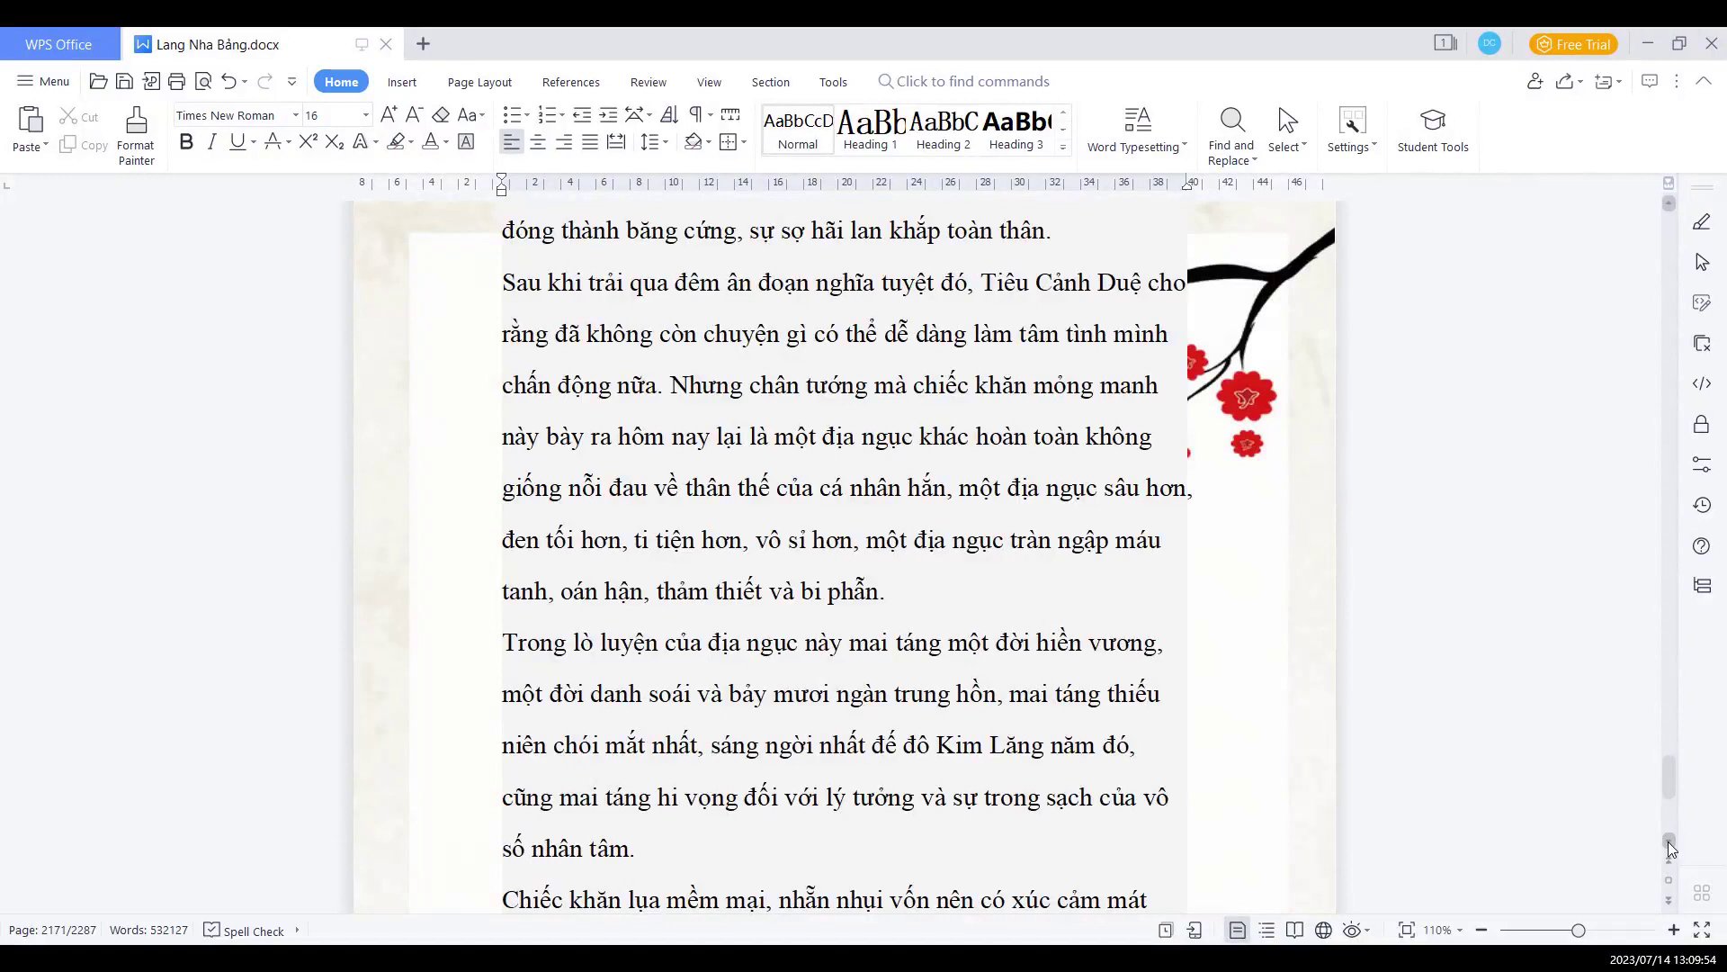
{"action": "scroll", "coordinate": [1670, 845], "scroll_direction": "down", "scroll_amount": 1}
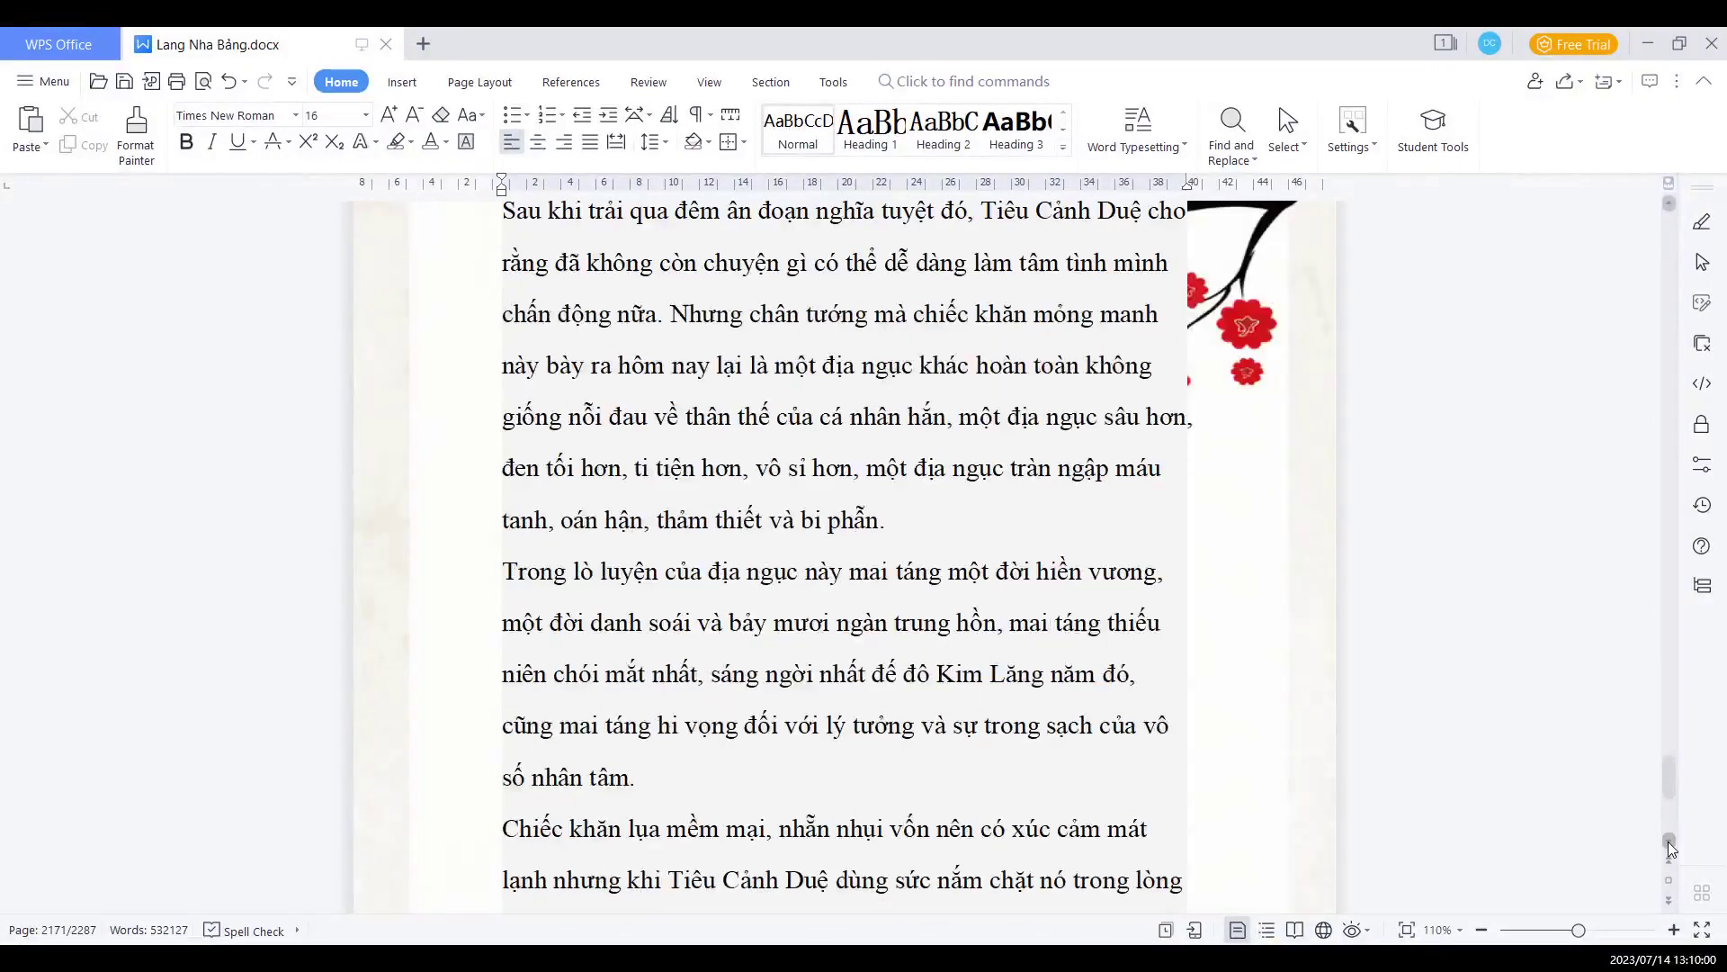
{"action": "scroll", "coordinate": [1671, 847], "scroll_direction": "down", "scroll_amount": 1}
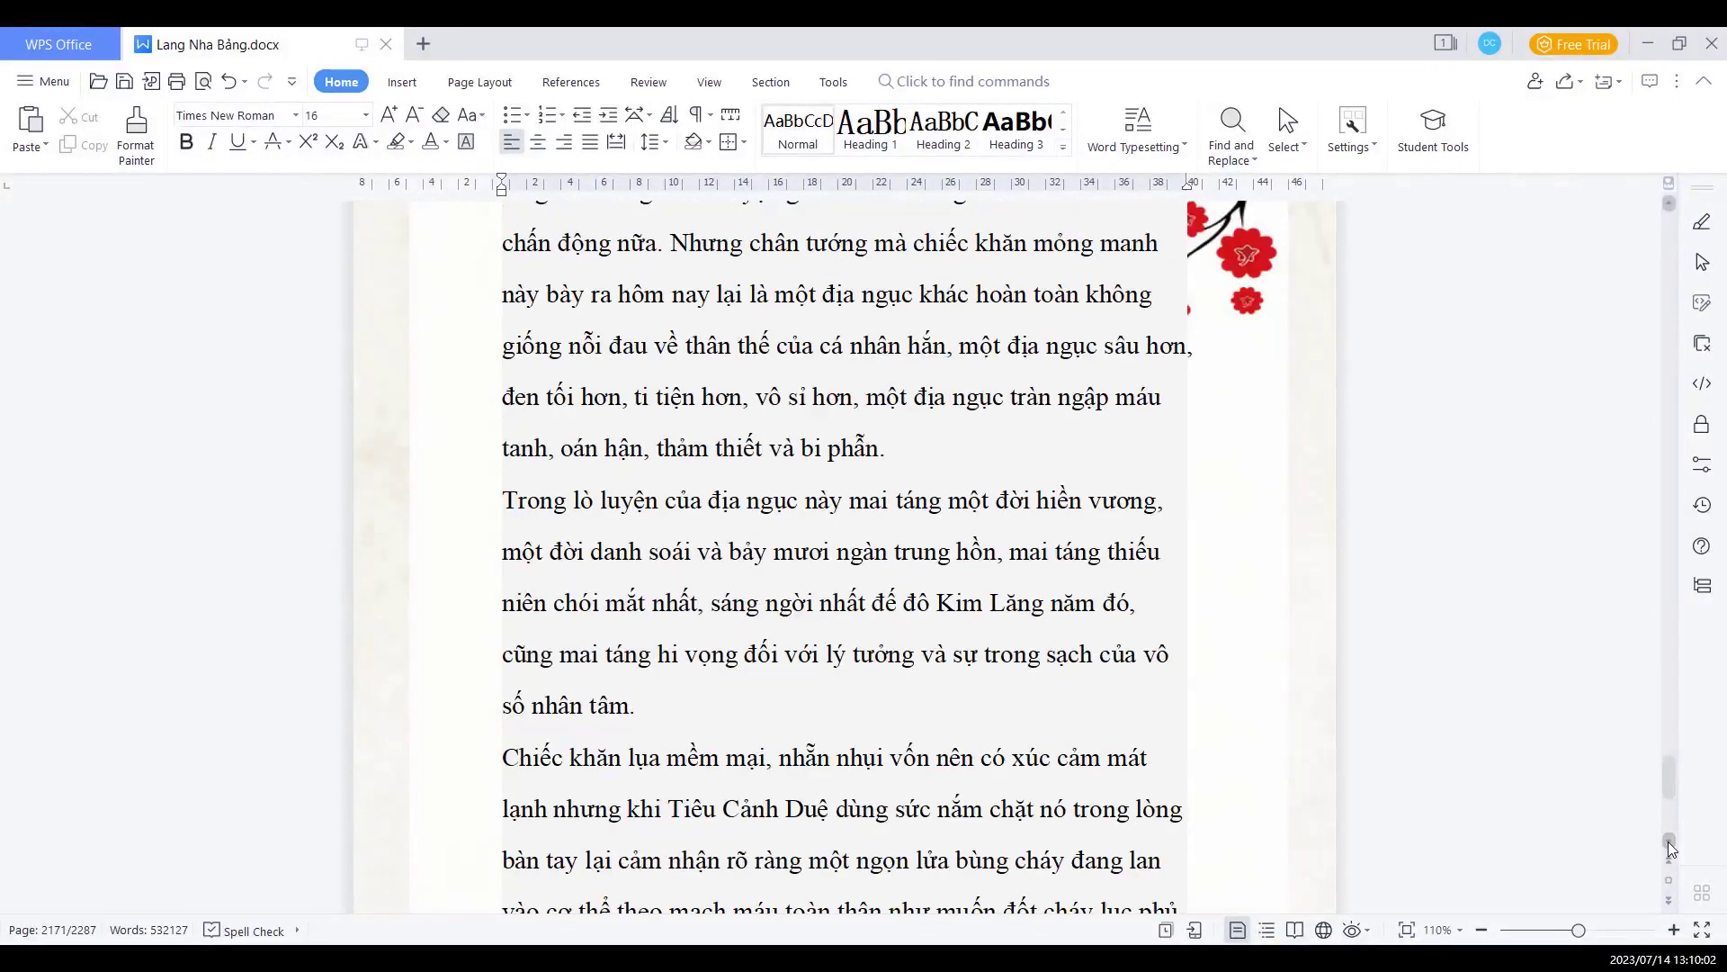
{"action": "scroll", "coordinate": [1671, 847], "scroll_direction": "down", "scroll_amount": 1}
{"action": "scroll", "coordinate": [1670, 845], "scroll_direction": "down", "scroll_amount": 2}
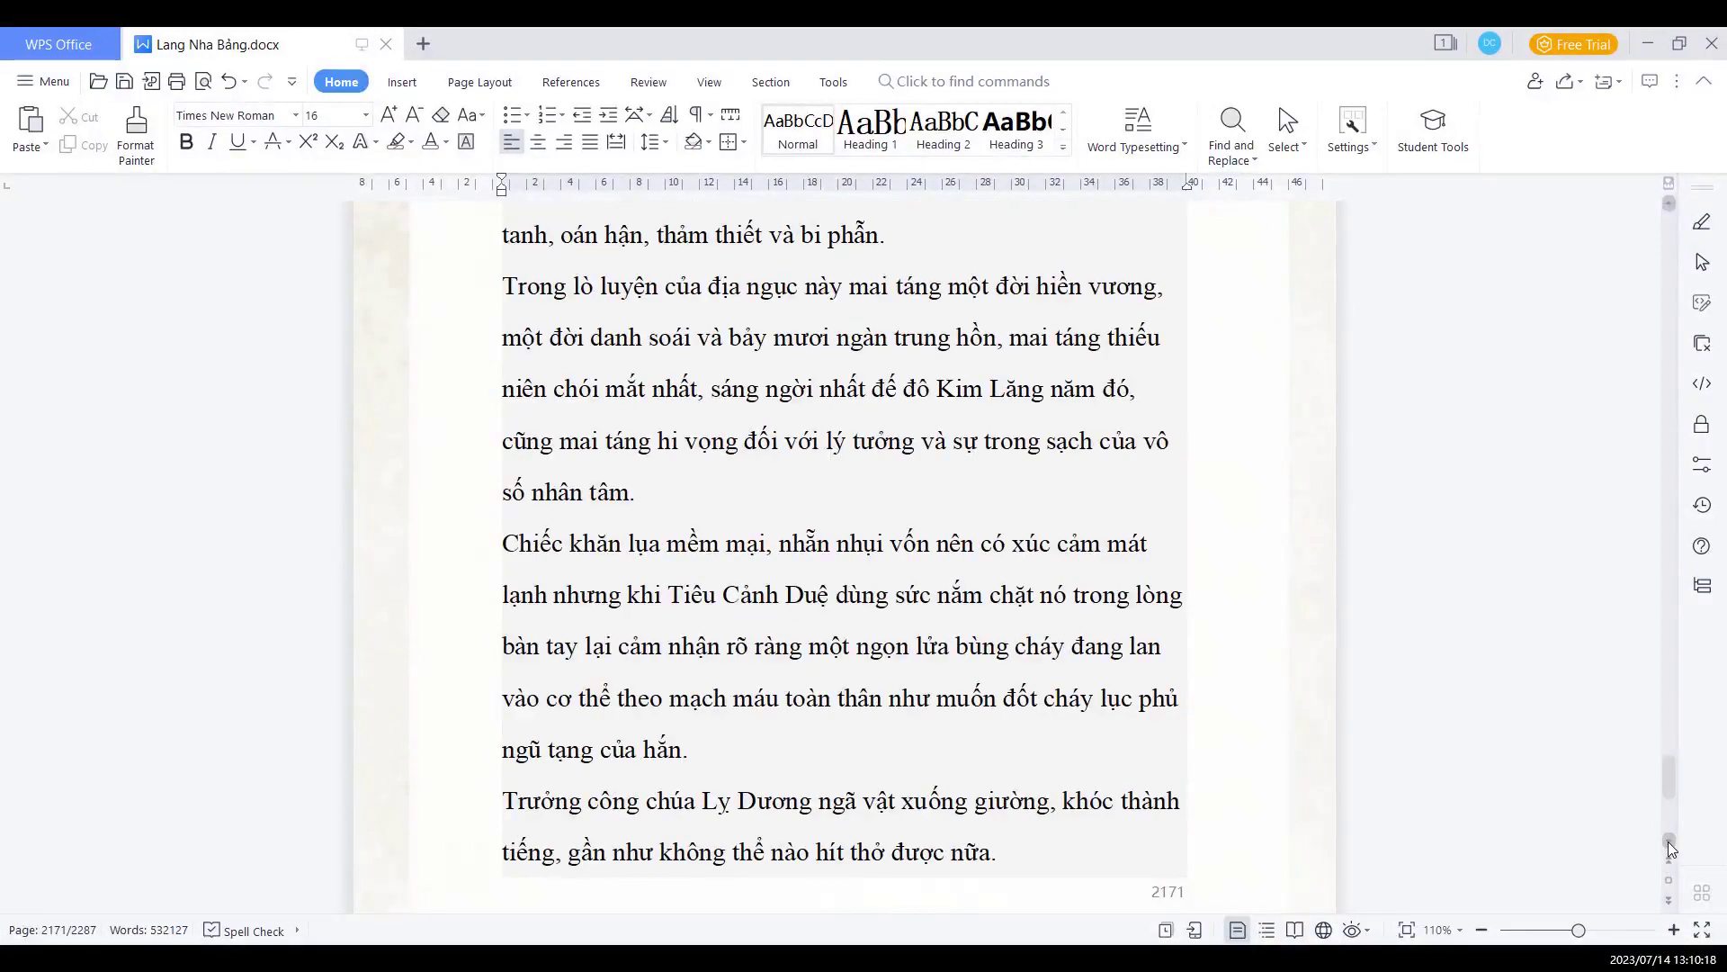
{"action": "left_click", "coordinate": [1668, 841]}
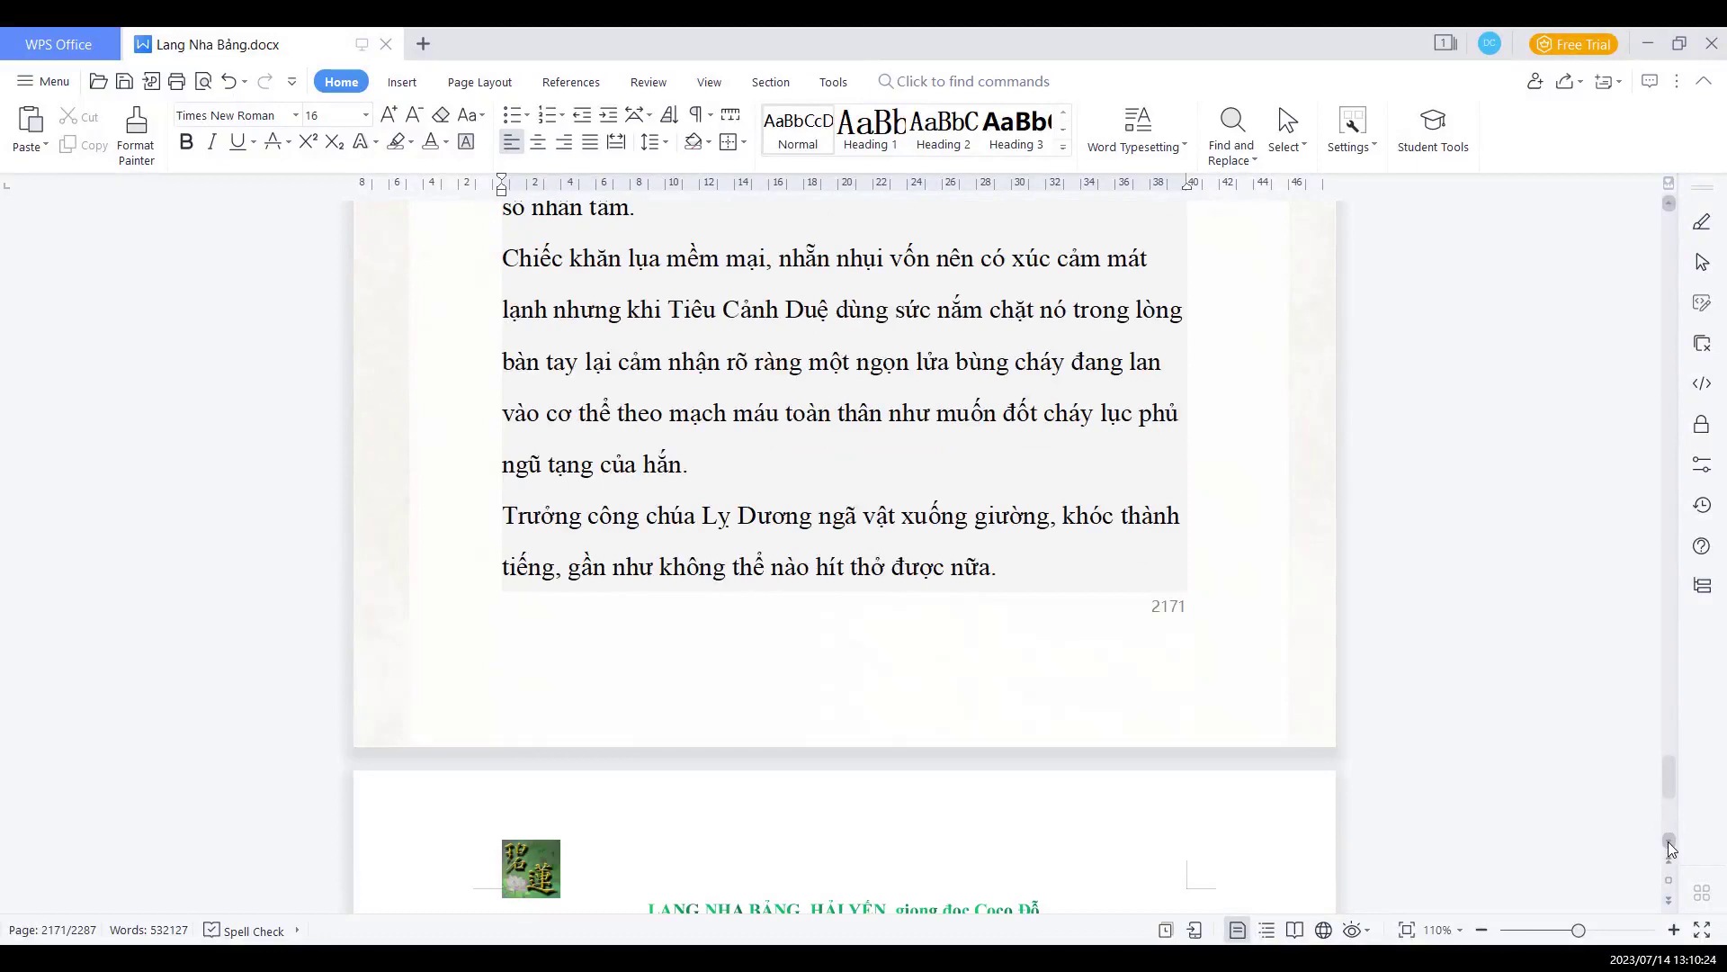
Scroll past page 2172's dialogue to the chapter 167 'Thỉnh cầu' title page and cast photo
{"action": "left_click", "coordinate": [1670, 847]}
{"action": "left_click", "coordinate": [1668, 848]}
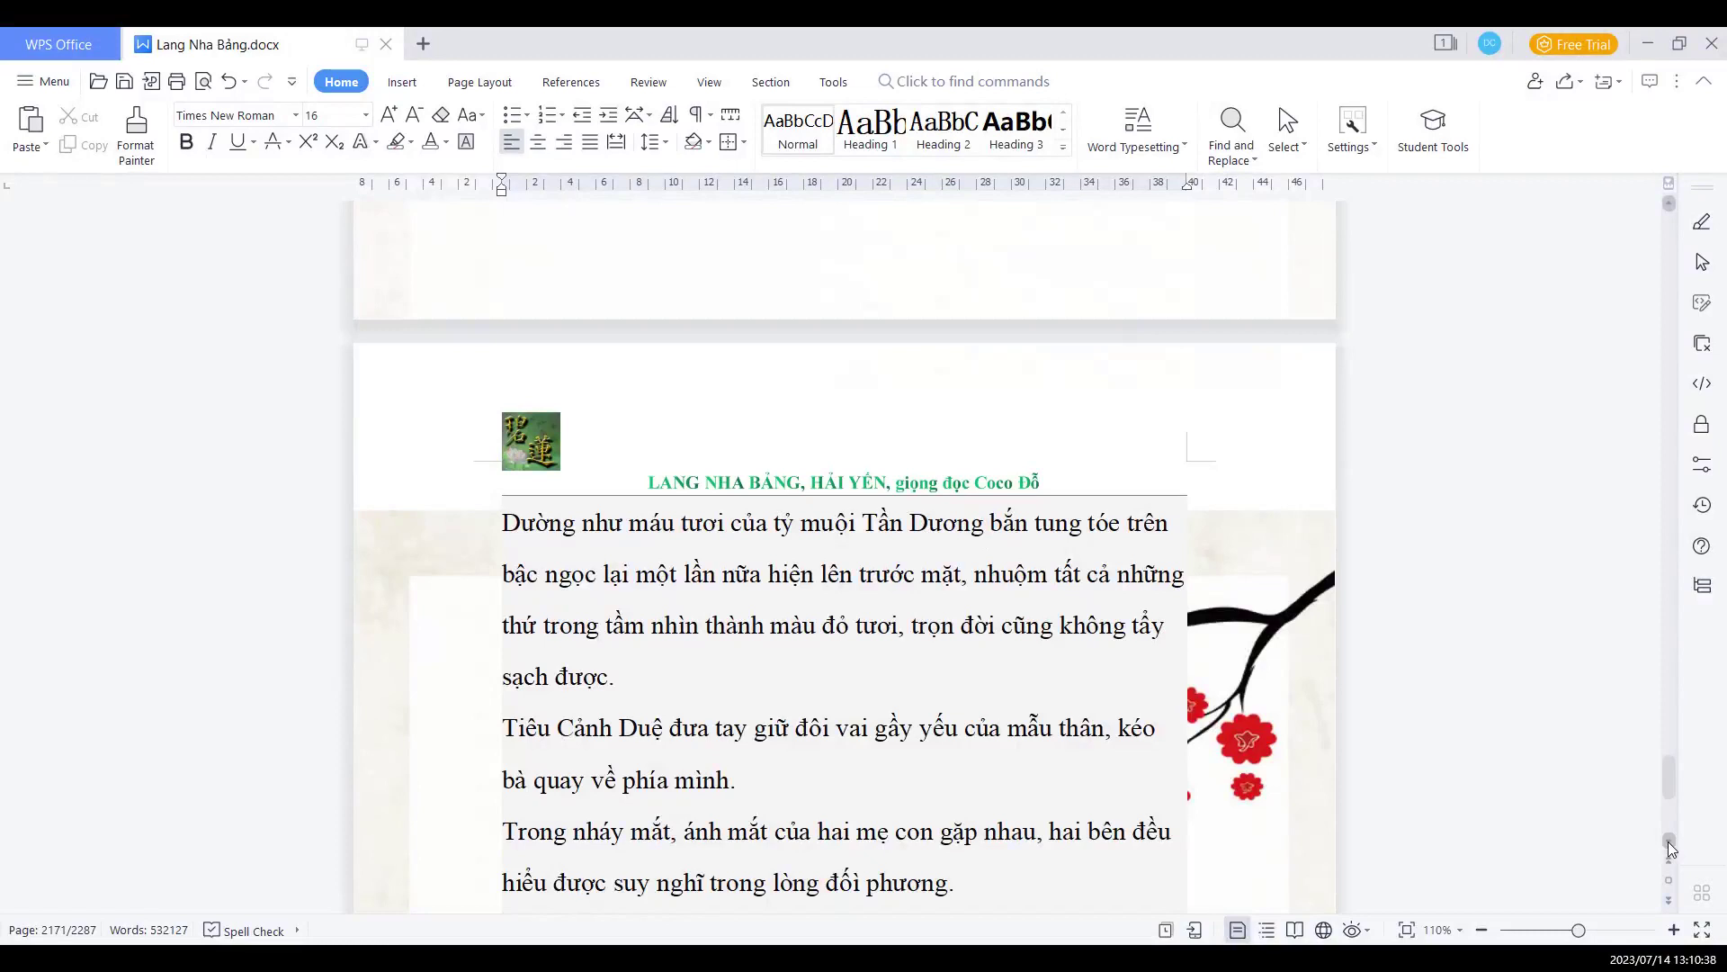
{"action": "left_click", "coordinate": [1671, 847]}
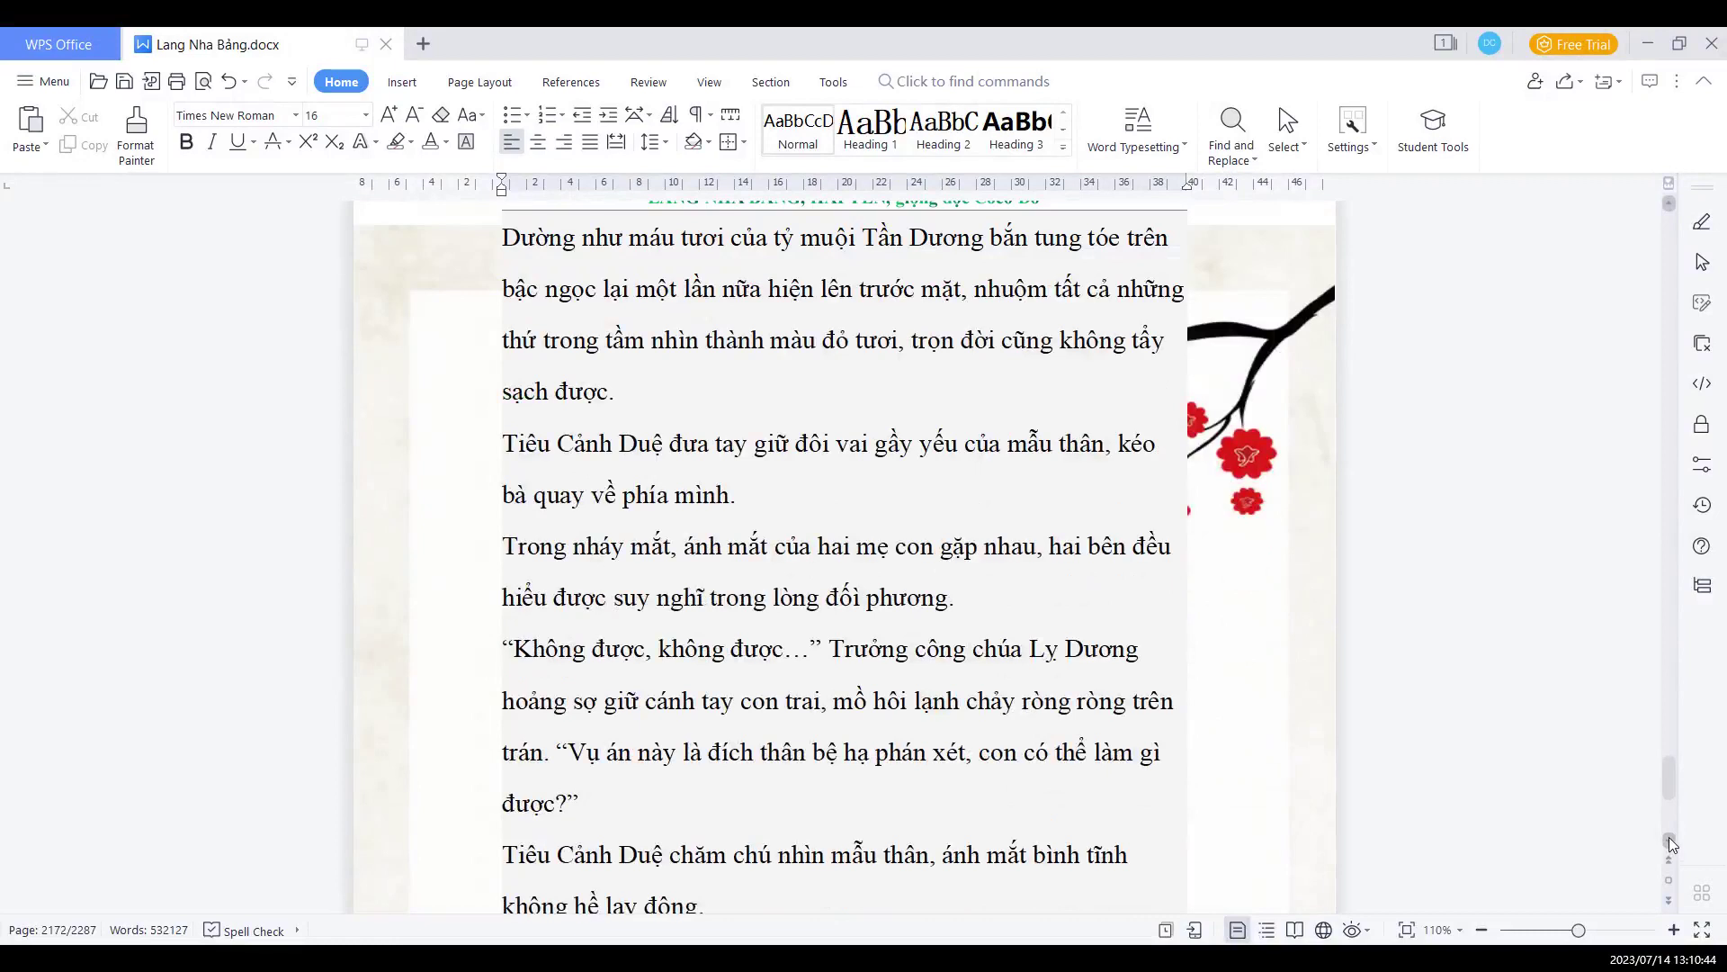
{"action": "left_click", "coordinate": [1671, 846]}
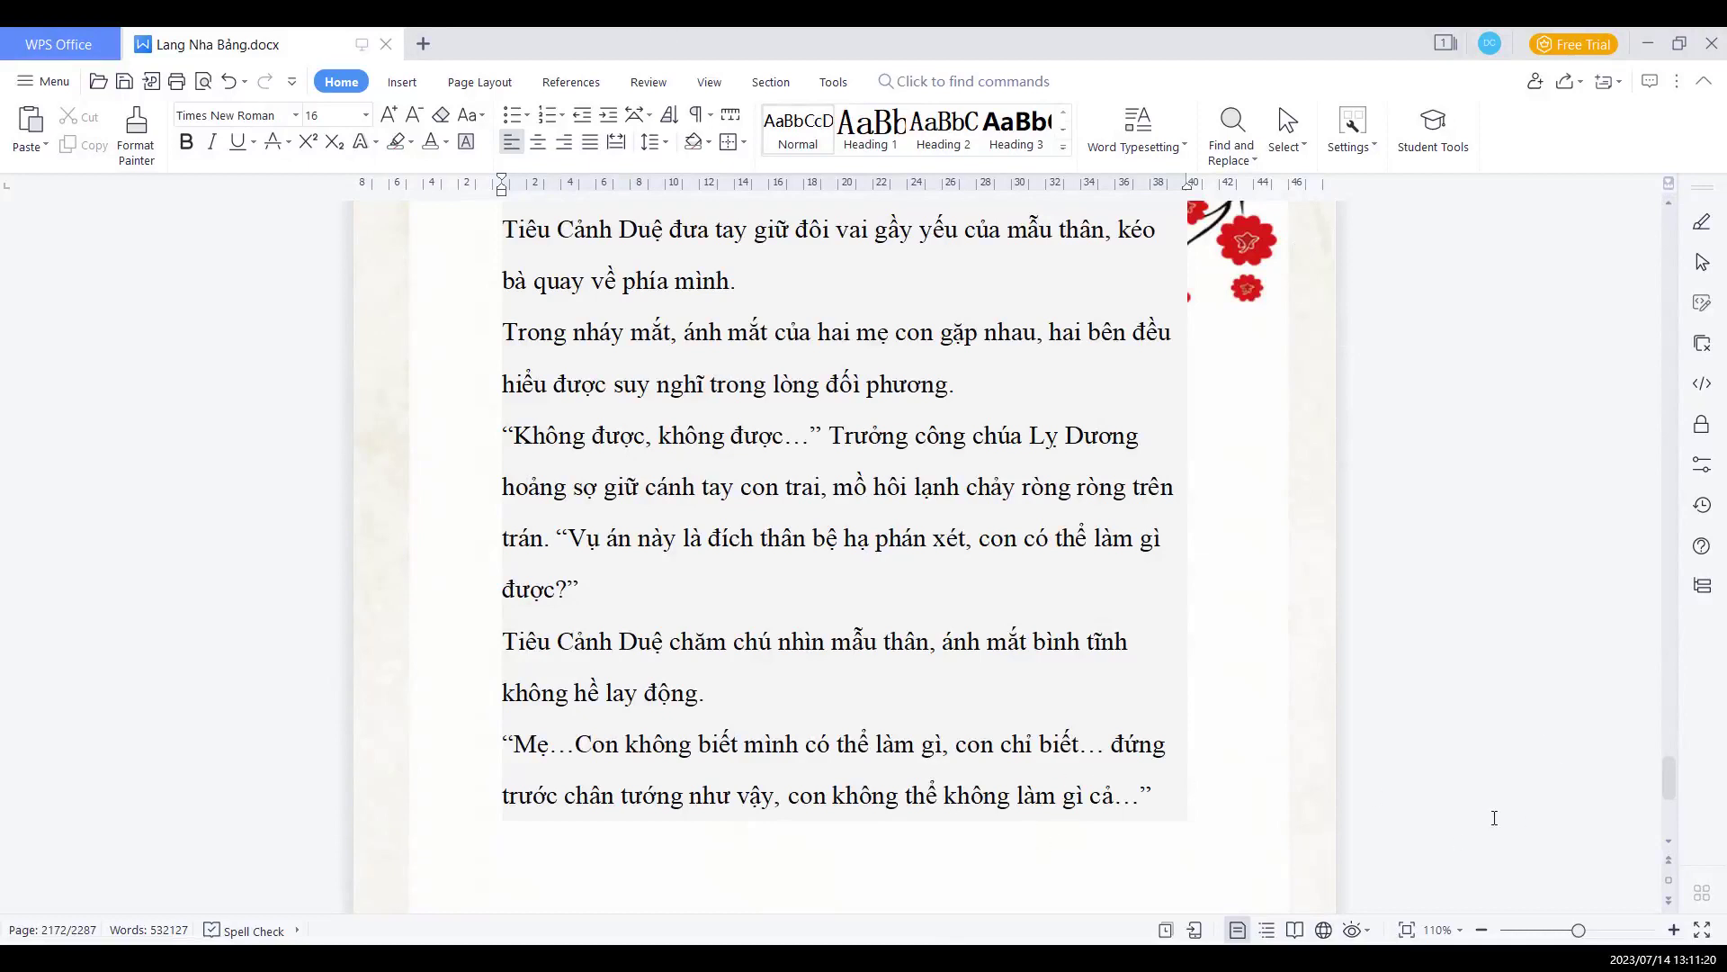
{"action": "left_click", "coordinate": [1670, 843]}
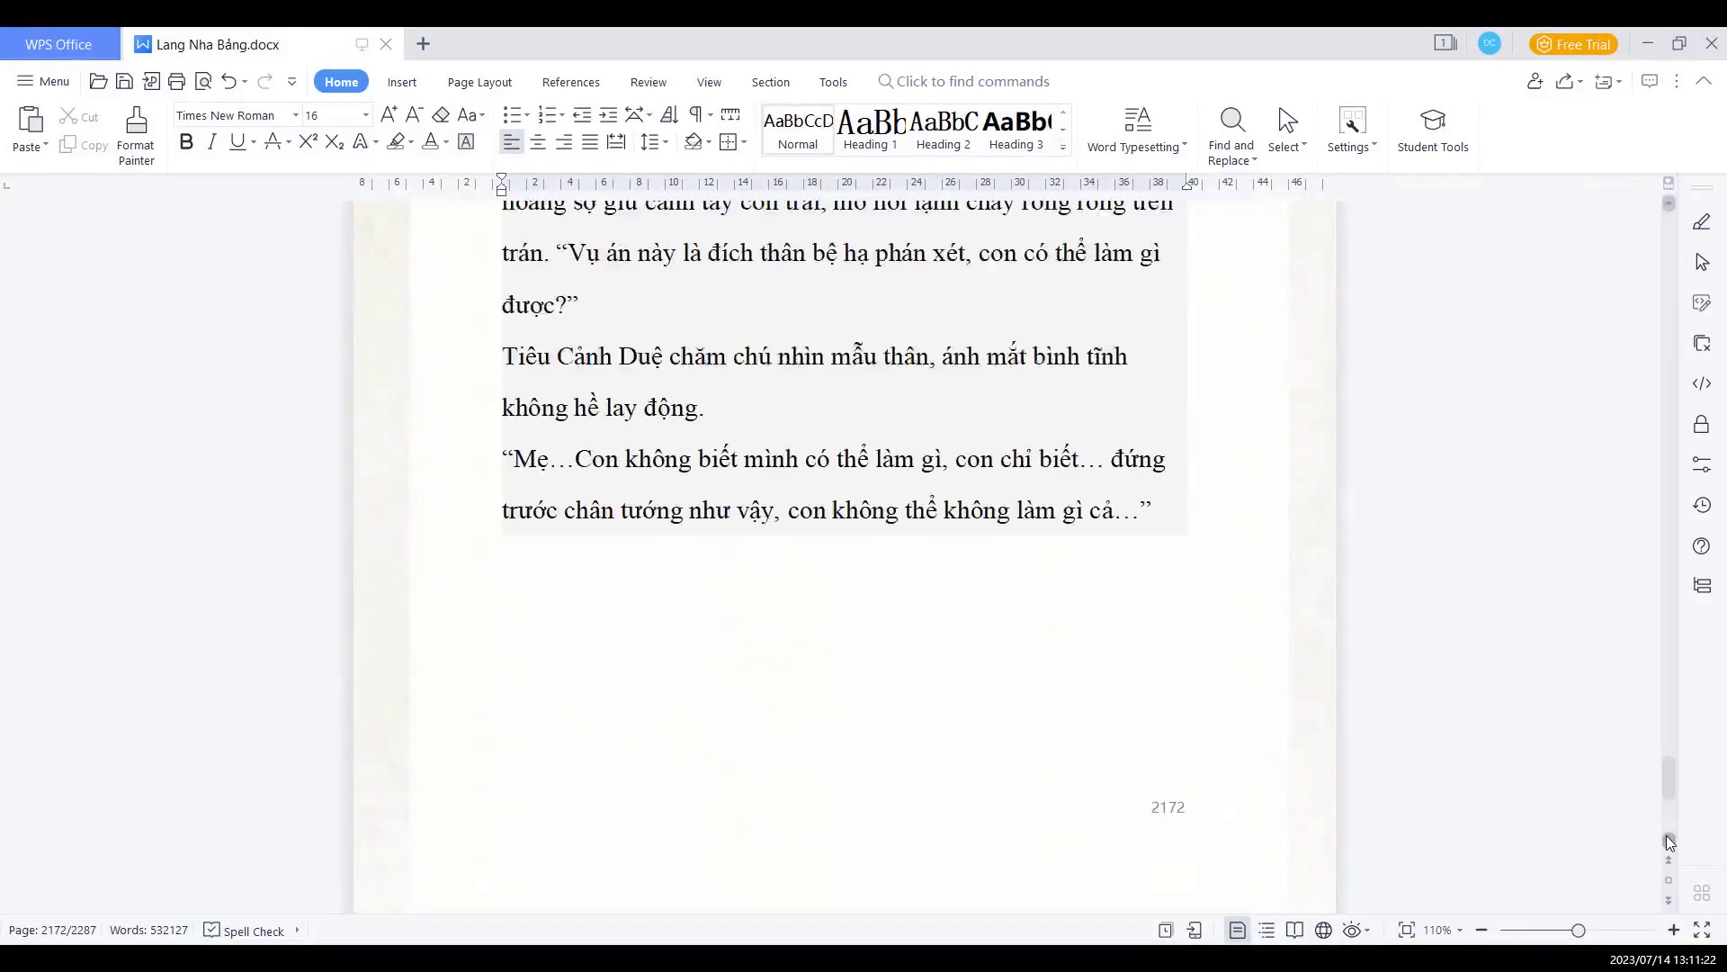
{"action": "left_click", "coordinate": [1669, 842]}
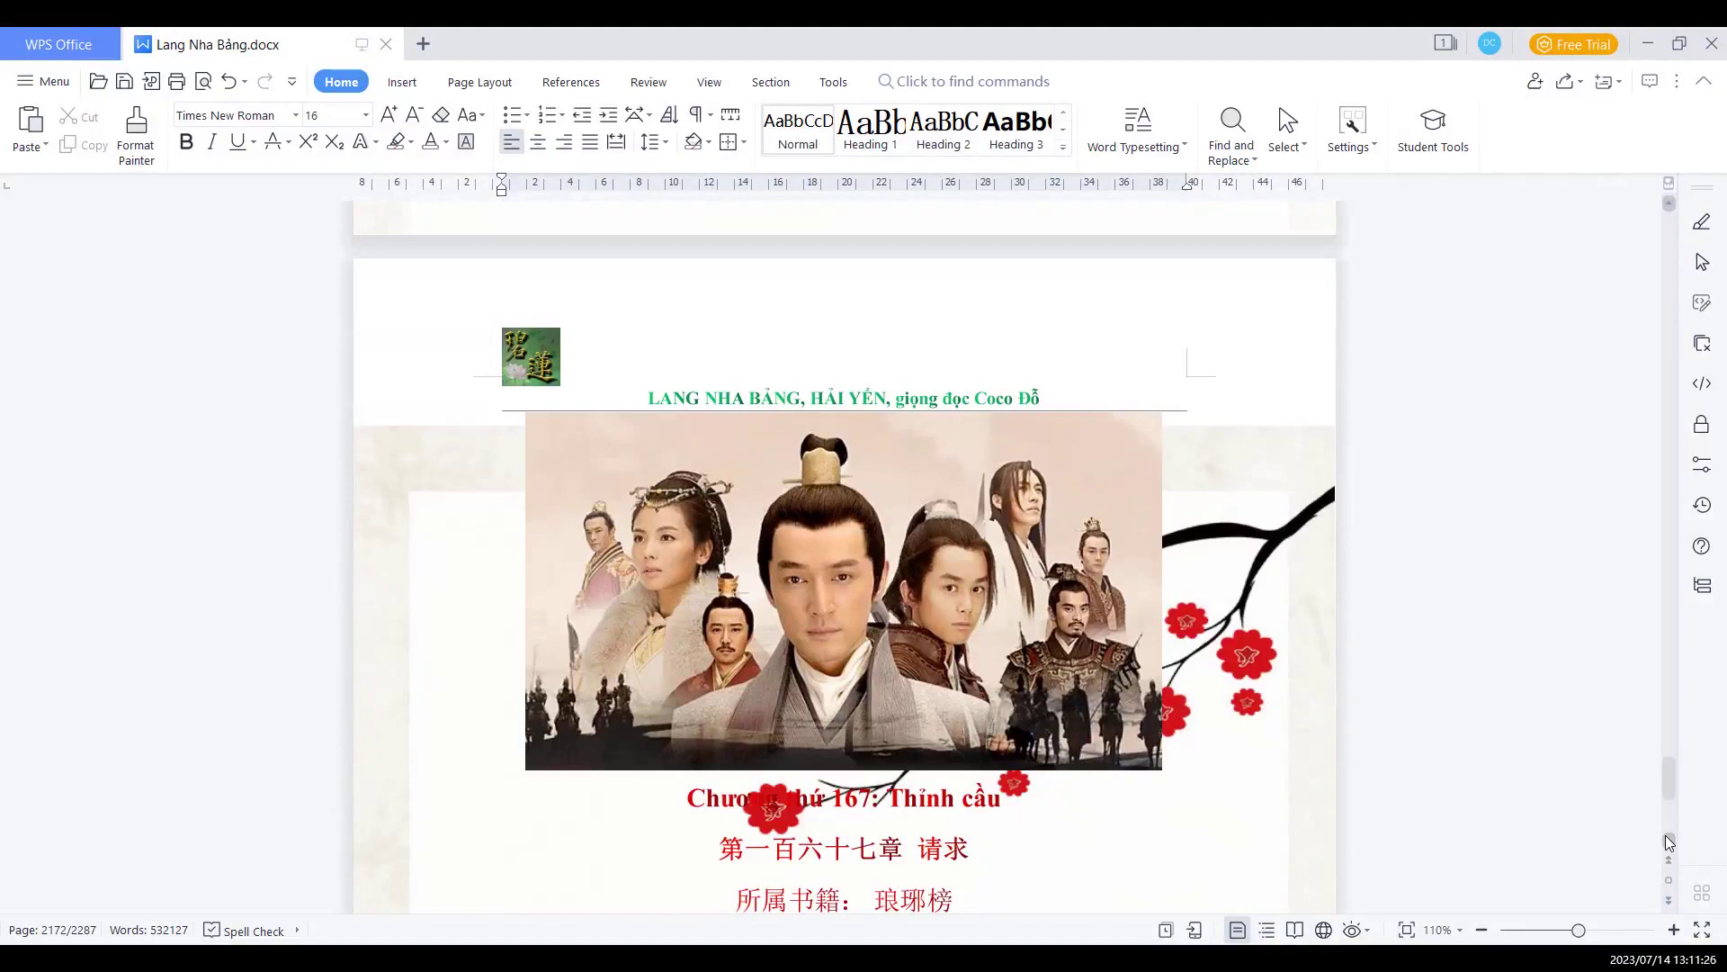
Scroll past the chapter 167 heading to page 2173's end, where the princess describes the emperor's ruthlessness
{"action": "left_click", "coordinate": [1671, 836]}
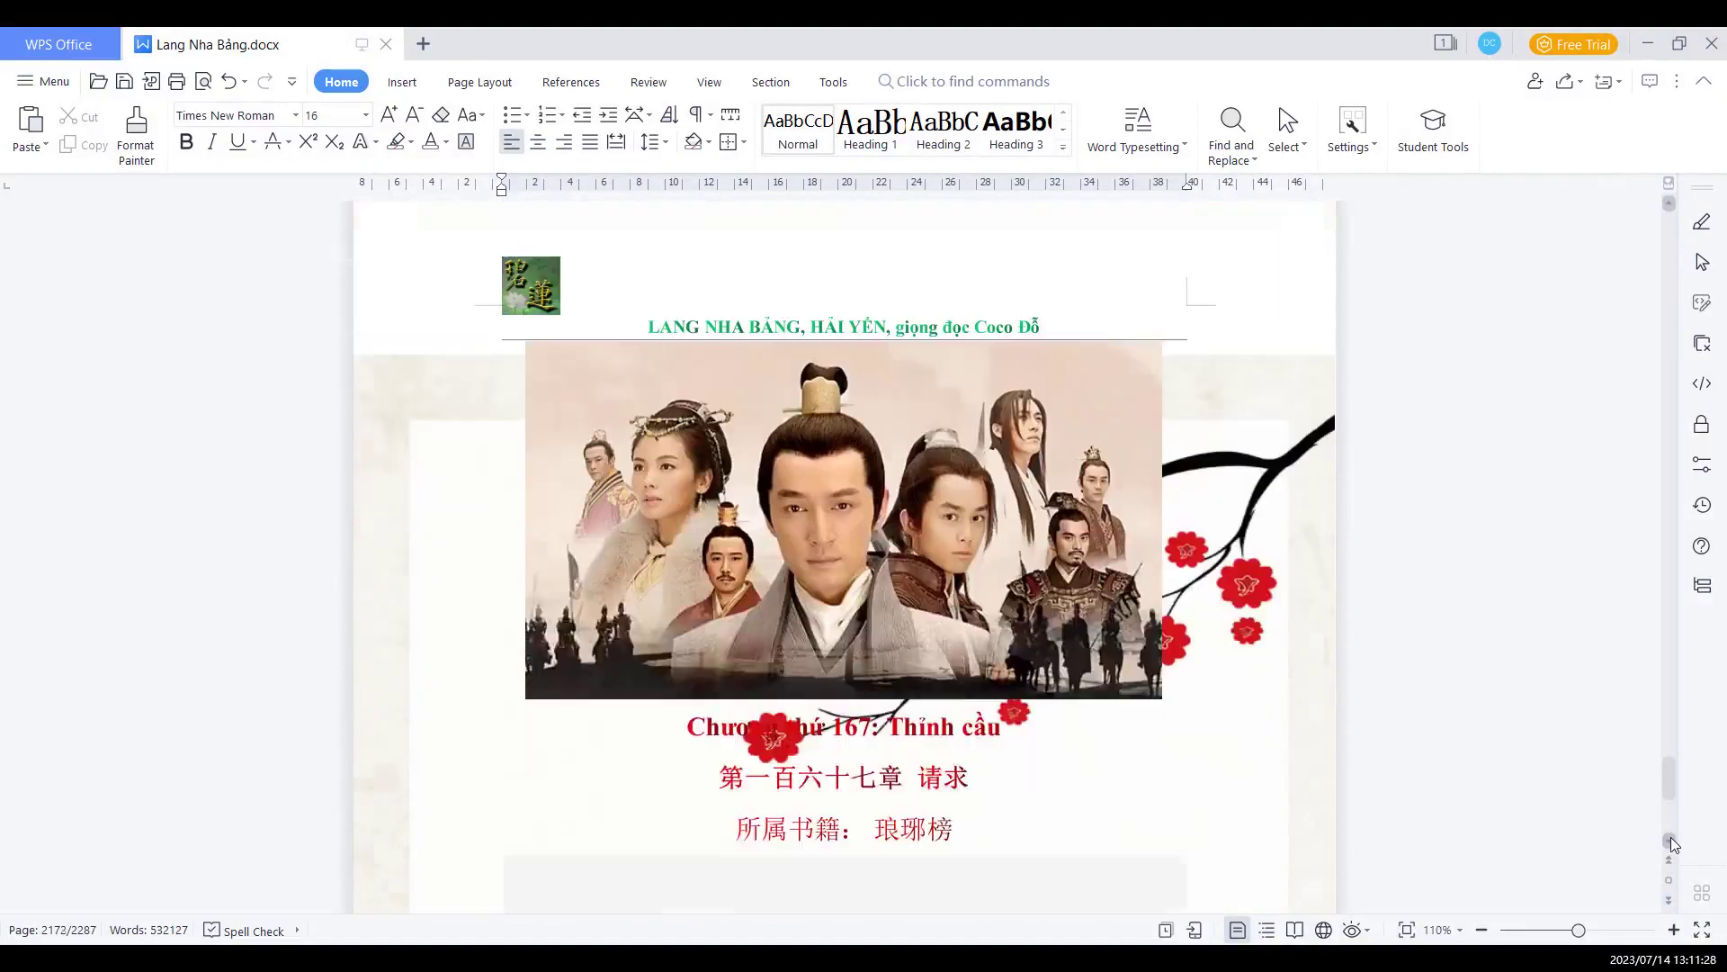
{"action": "left_click", "coordinate": [1671, 837]}
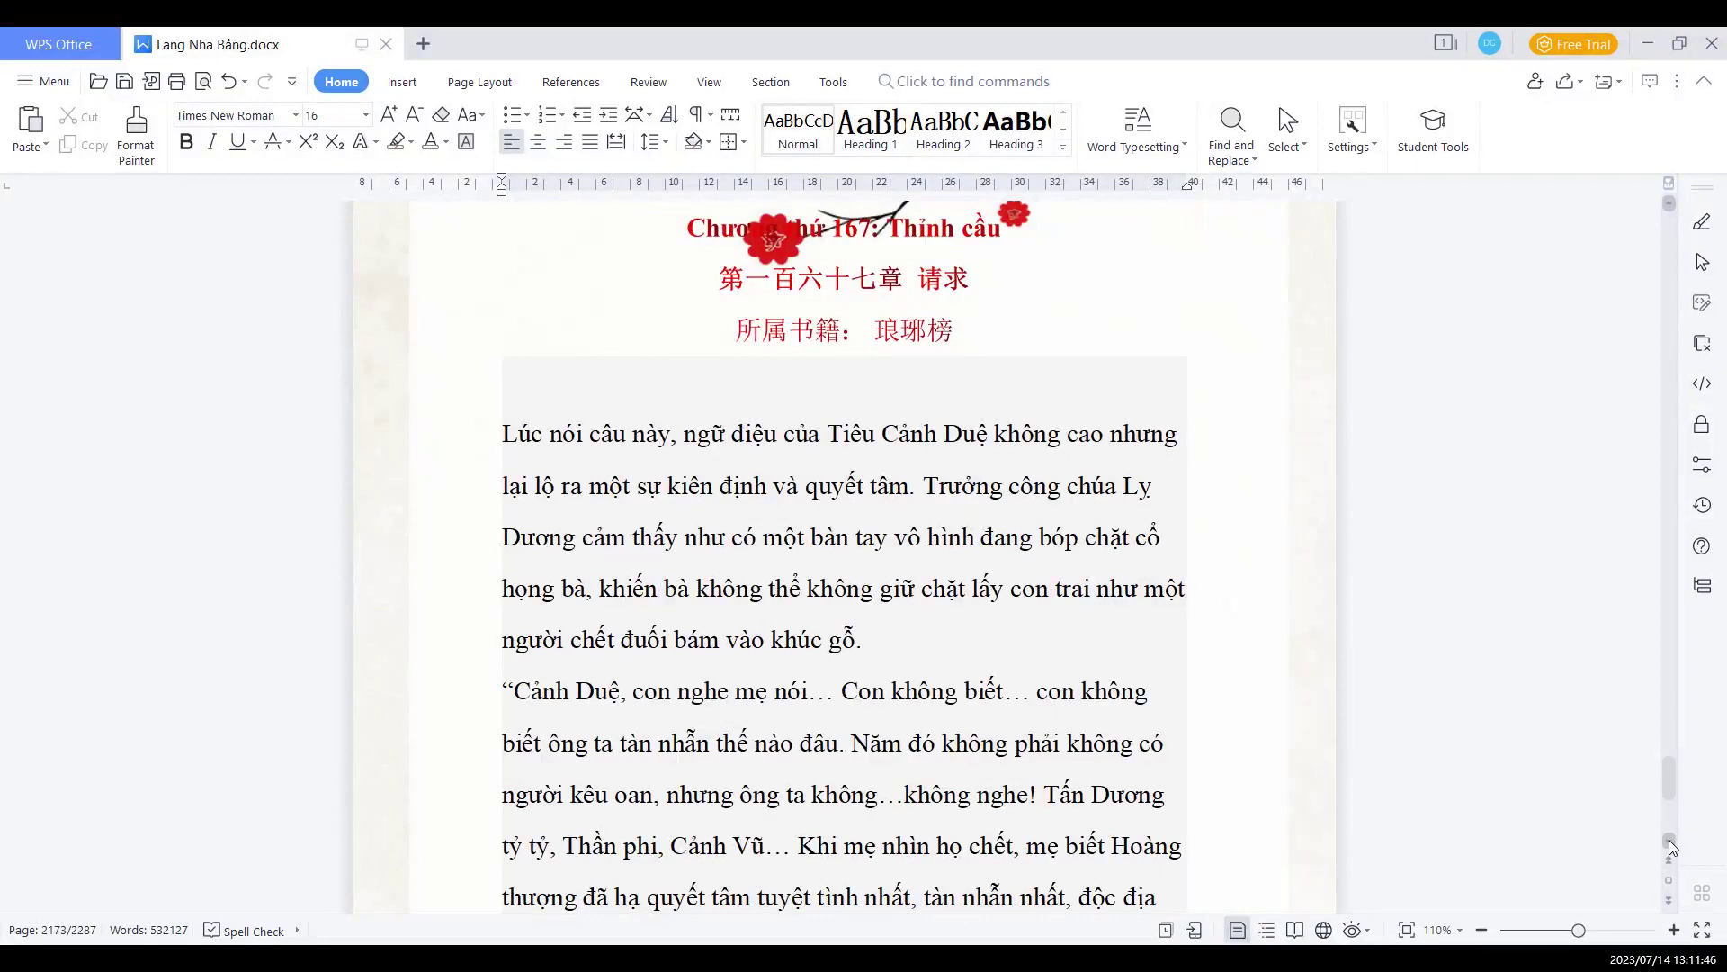
{"action": "scroll", "coordinate": [1670, 843], "scroll_direction": "down", "scroll_amount": 3}
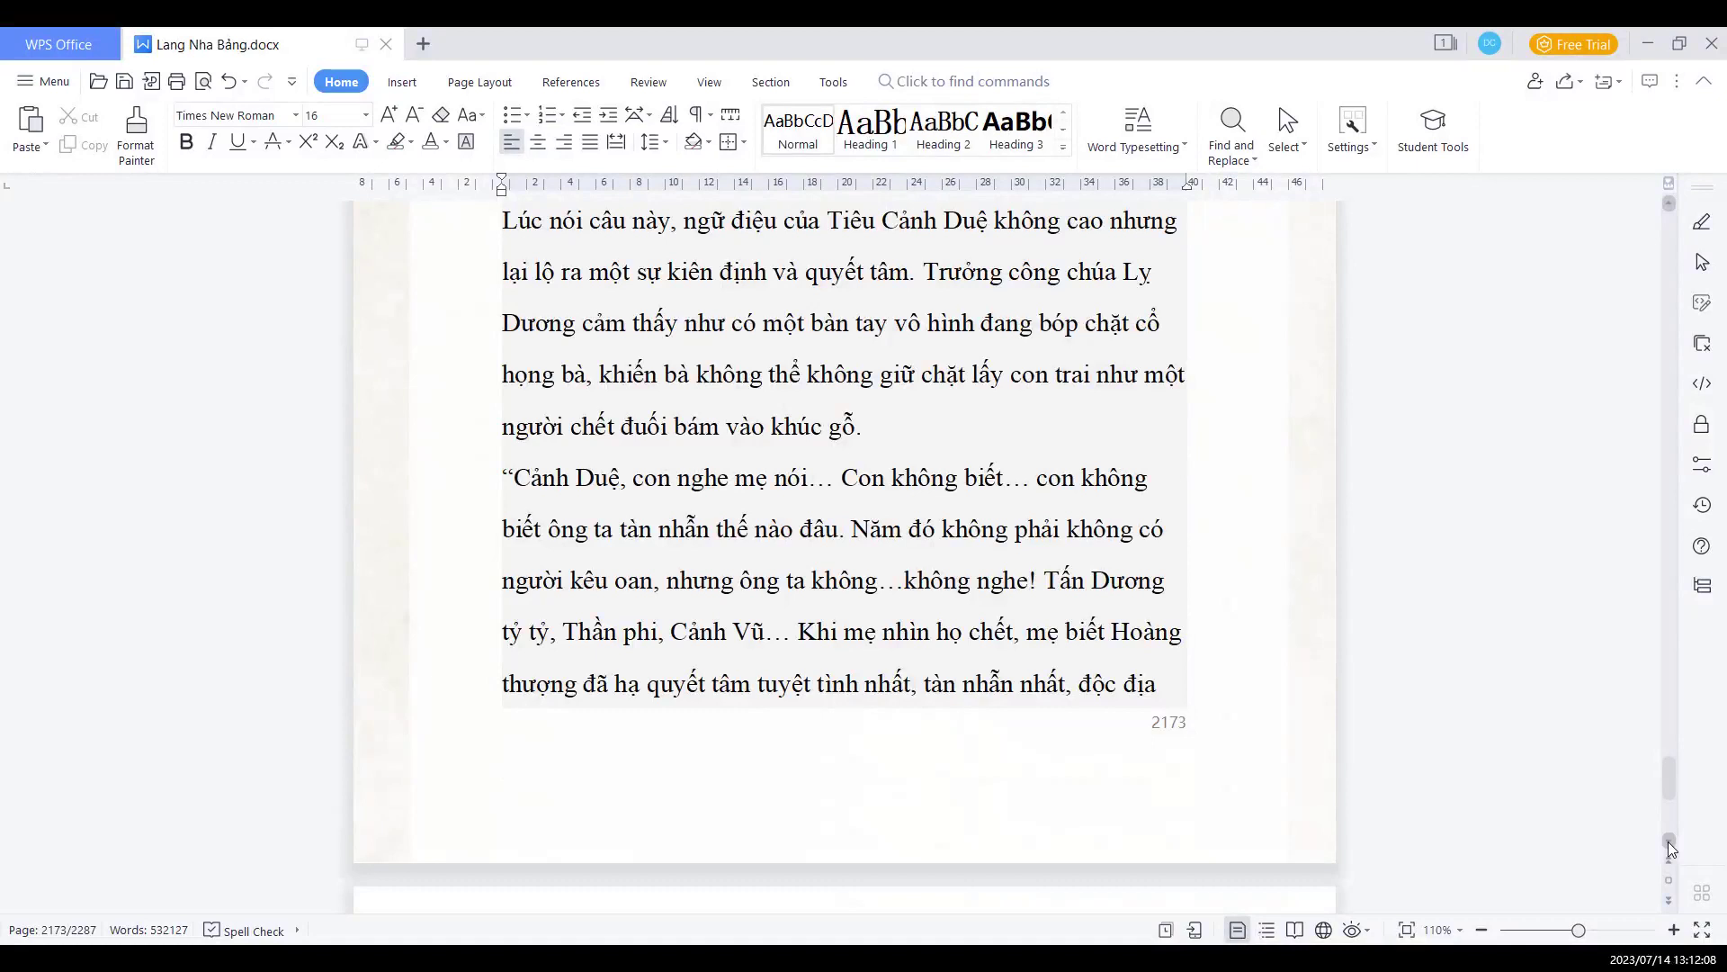
Scroll through the mother-son argument on page 2174 until page 2175's opening lines appear
{"action": "left_click", "coordinate": [1668, 841]}
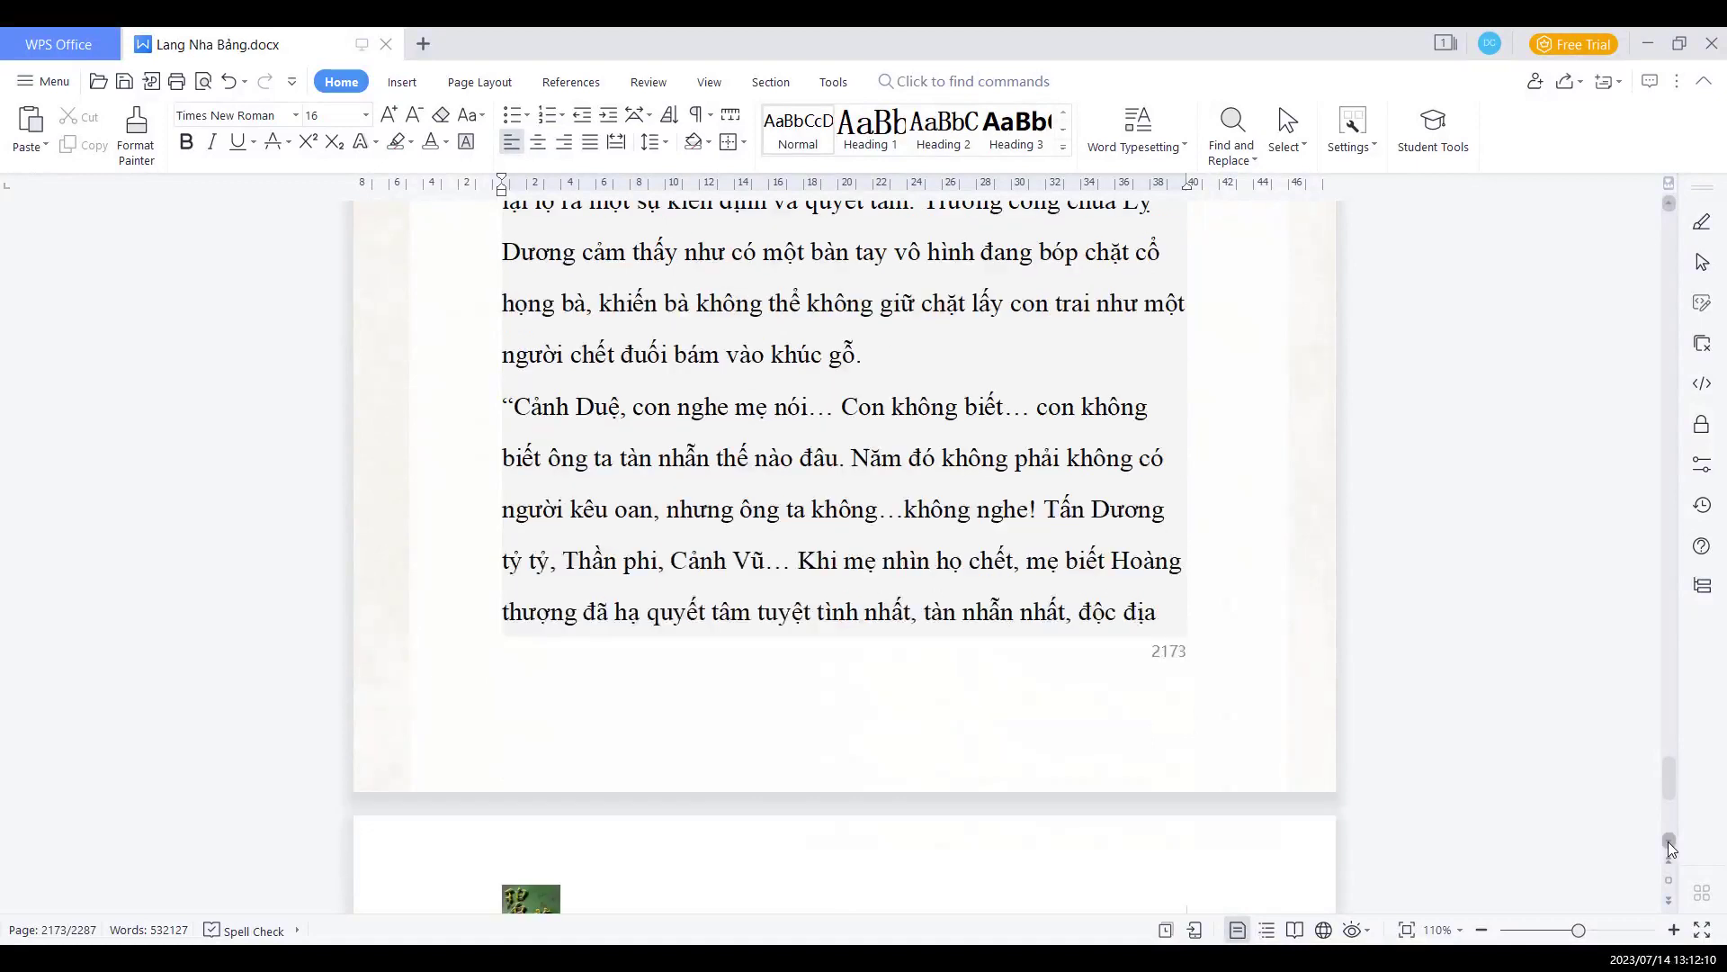
{"action": "left_click", "coordinate": [1669, 841]}
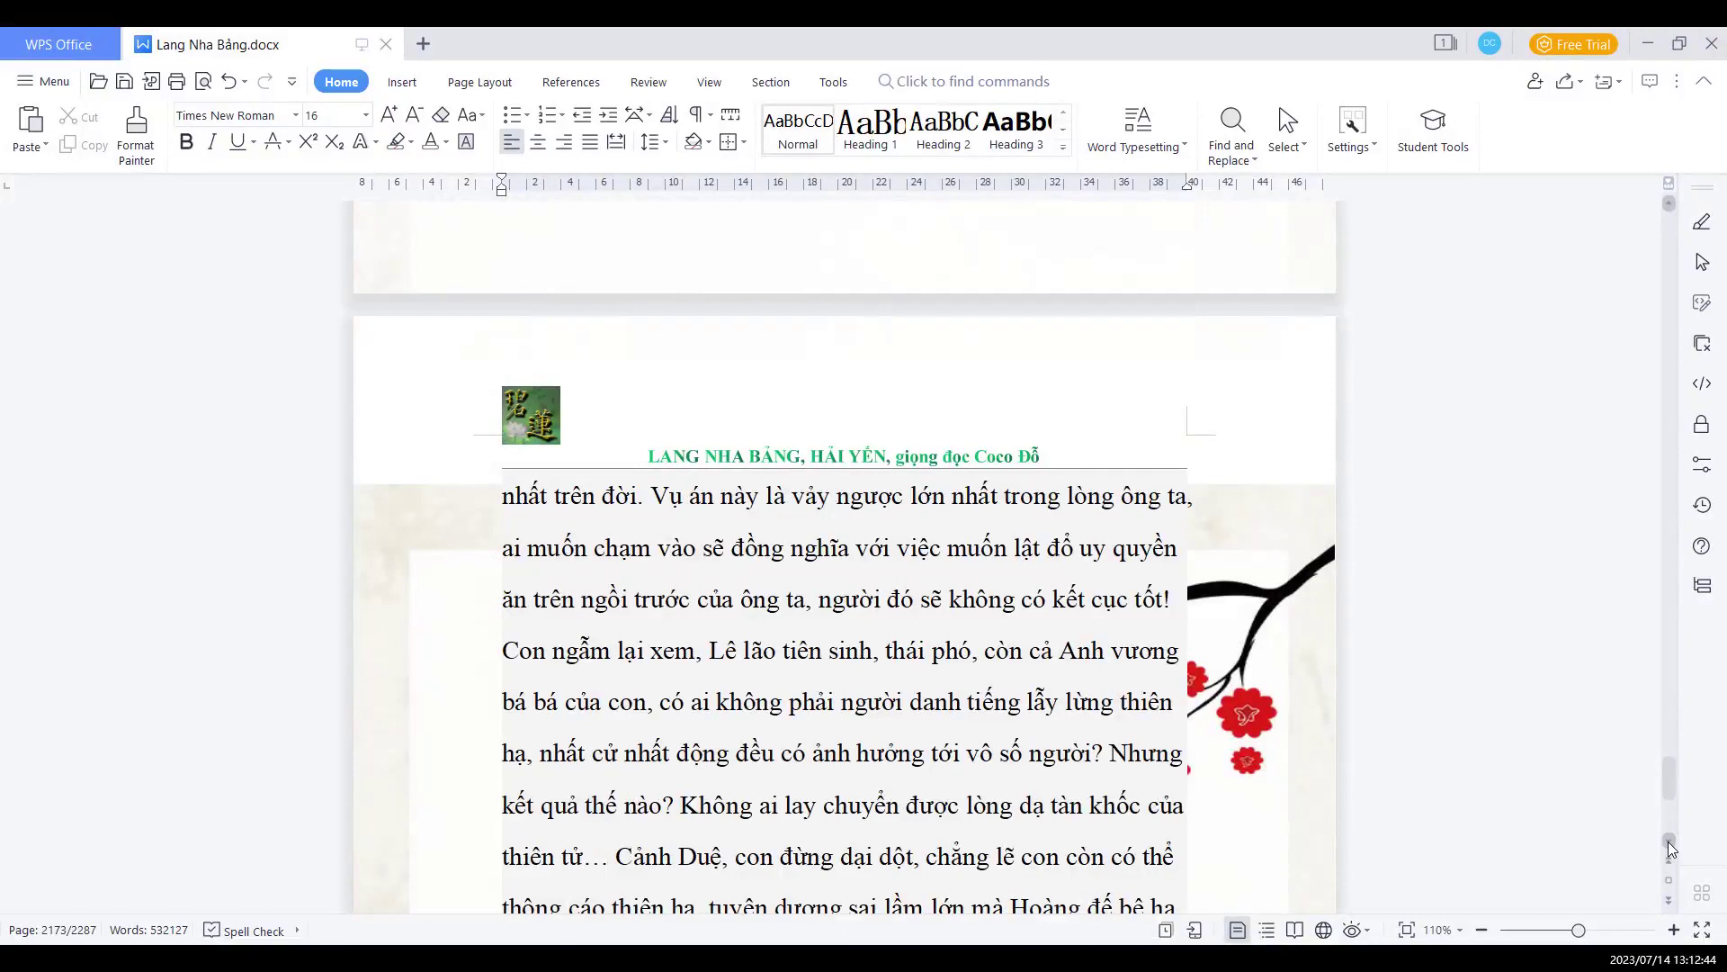
{"action": "left_click", "coordinate": [1671, 848]}
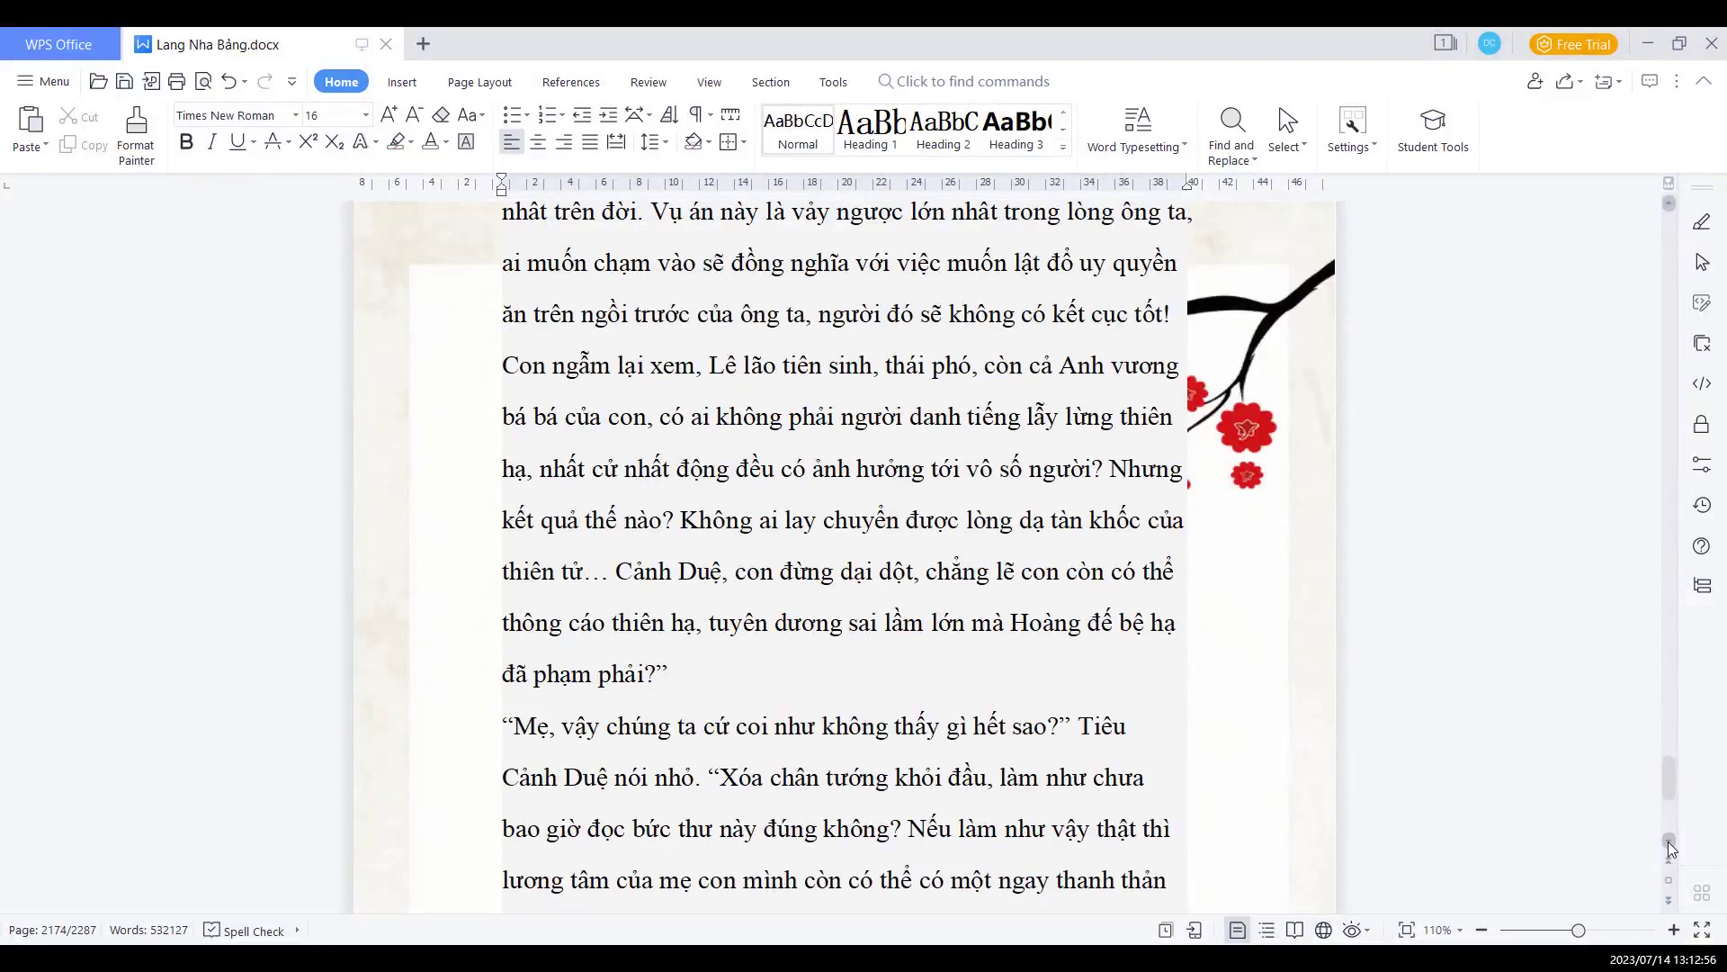
{"action": "left_click", "coordinate": [1671, 847]}
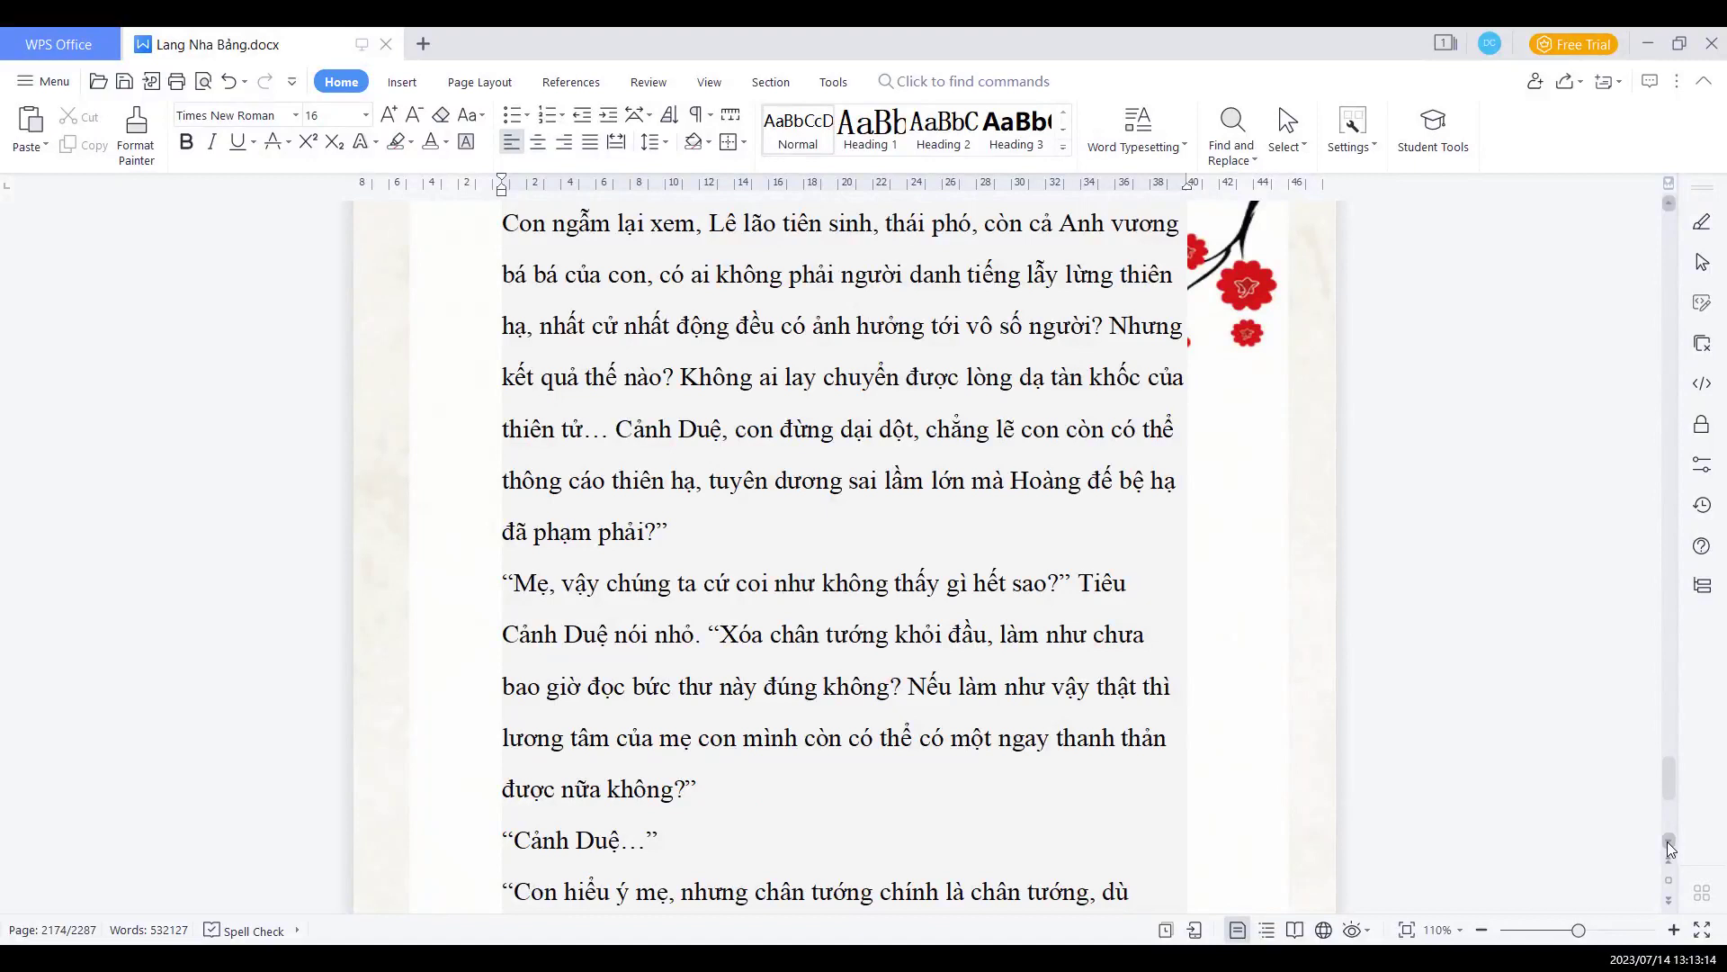
{"action": "left_click", "coordinate": [1670, 849]}
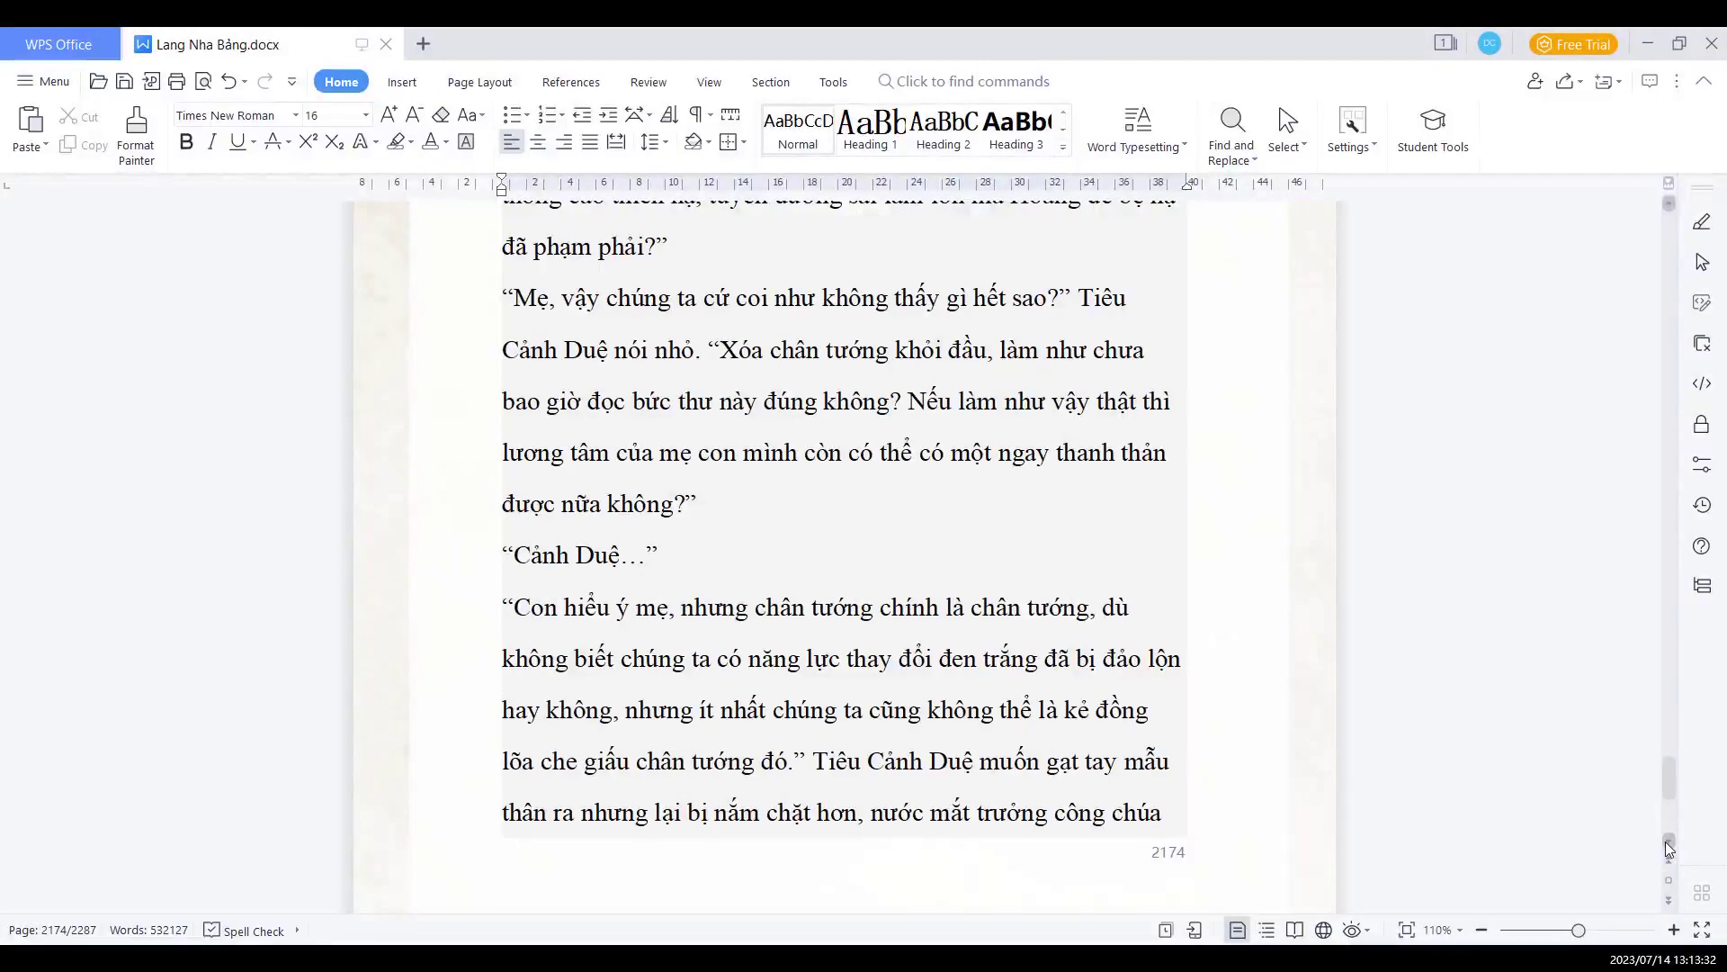
{"action": "left_click", "coordinate": [1670, 848]}
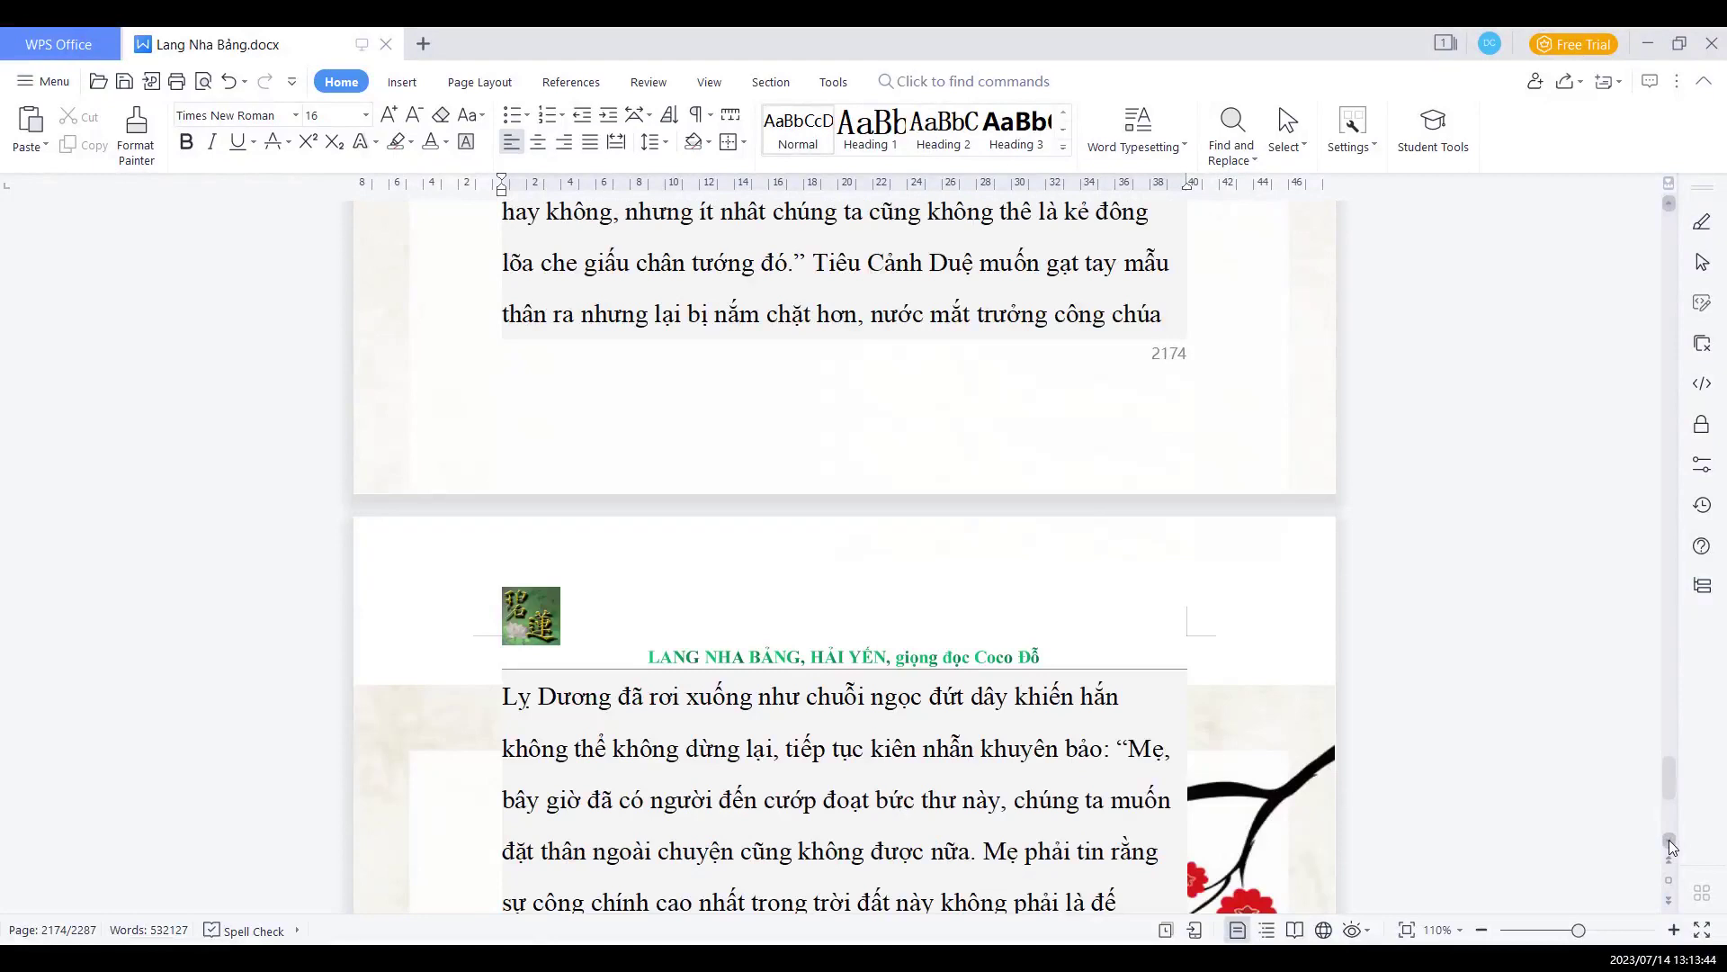
{"action": "scroll", "coordinate": [1668, 839], "scroll_direction": "down", "scroll_amount": 2}
{"action": "scroll", "coordinate": [1669, 840], "scroll_direction": "down", "scroll_amount": 2}
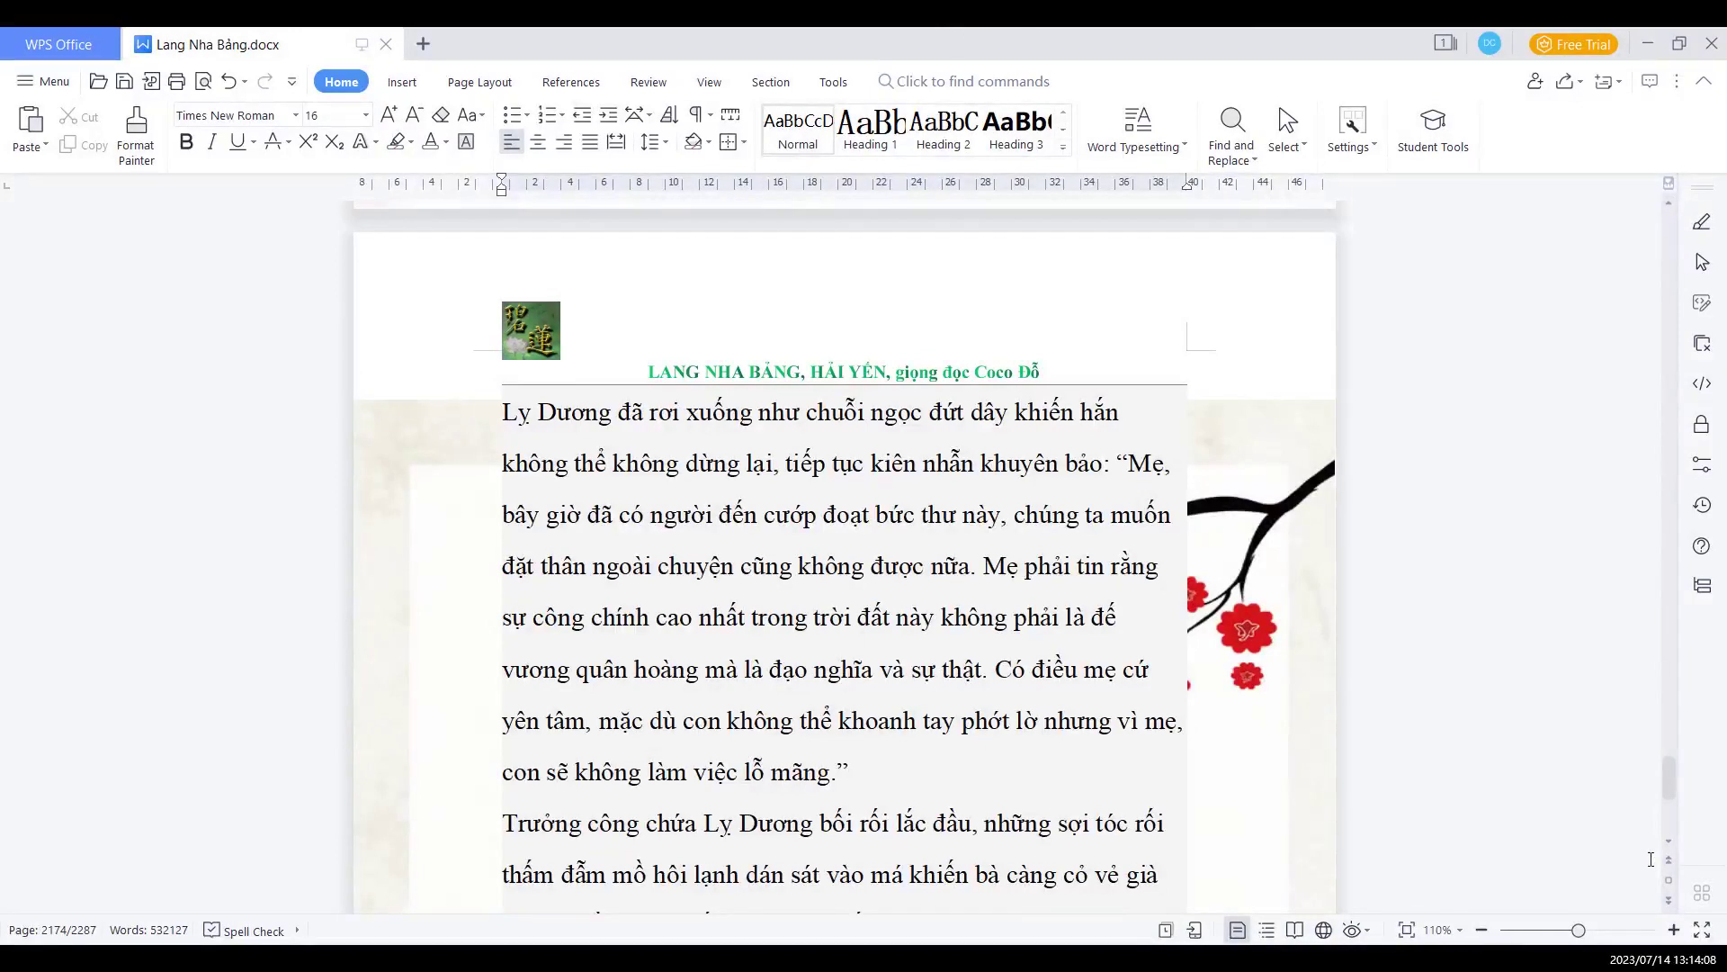
{"action": "scroll", "coordinate": [1674, 852], "scroll_direction": "down", "scroll_amount": 1}
{"action": "scroll", "coordinate": [1674, 851], "scroll_direction": "down", "scroll_amount": 3}
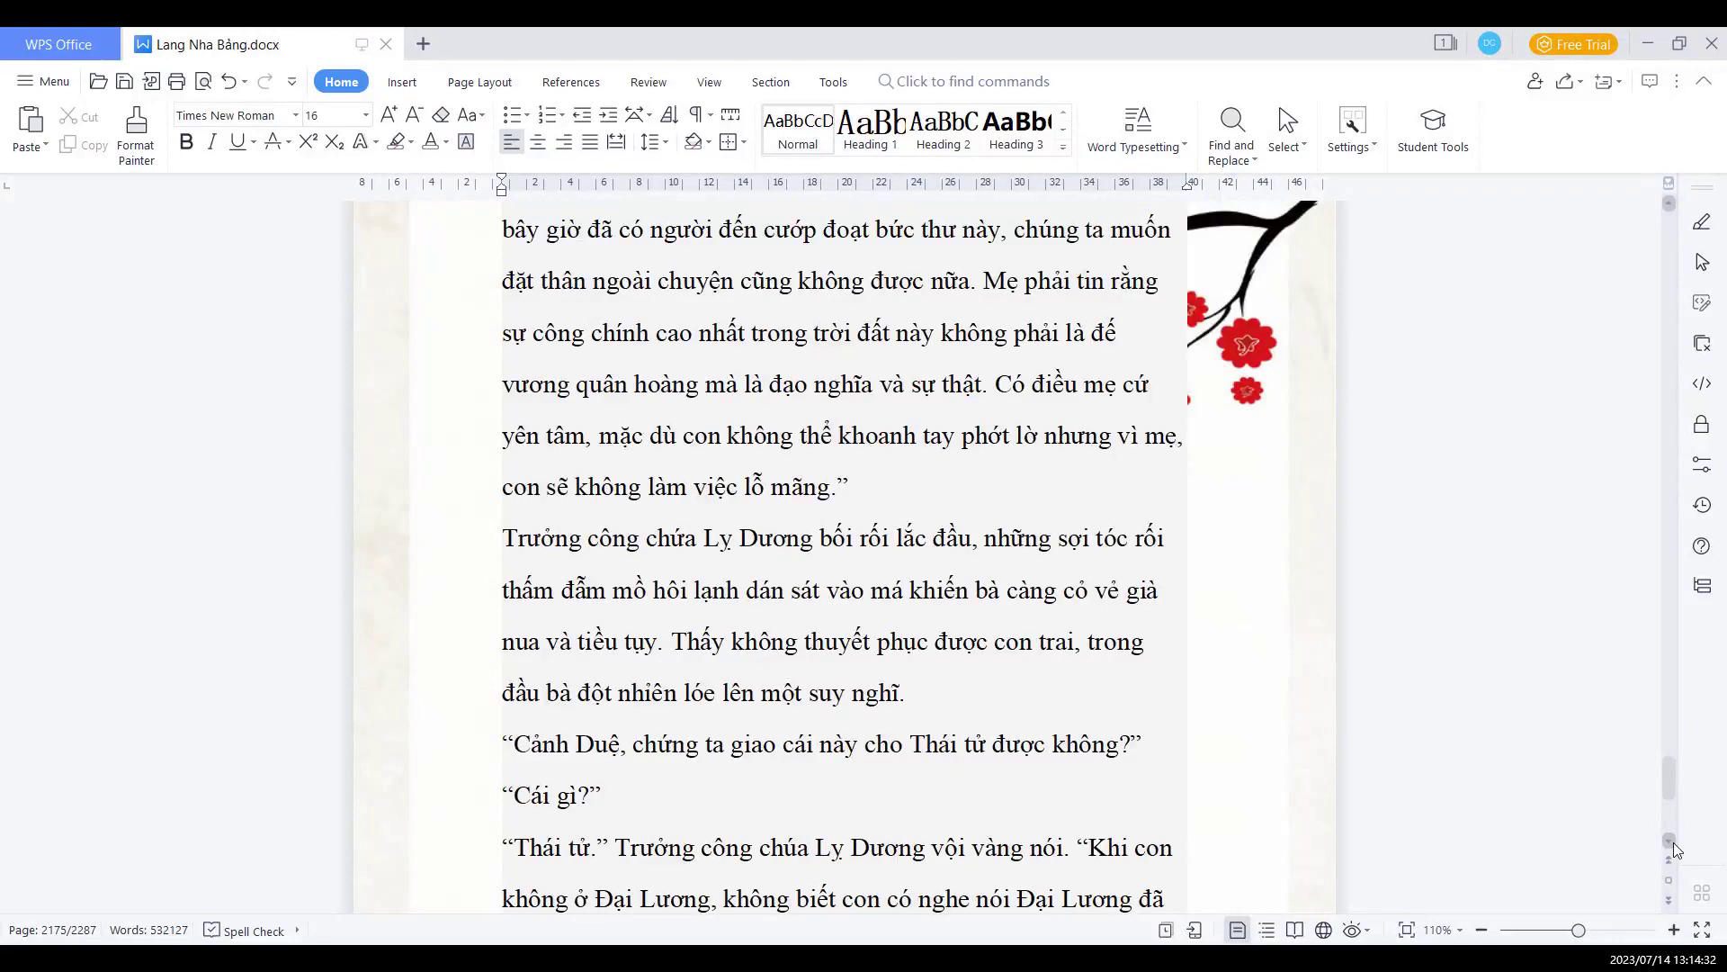
Scroll to page 2175's last lines, with page 2176's discussion of Cảnh Diễm's letter beginning
{"action": "left_click", "coordinate": [1673, 842]}
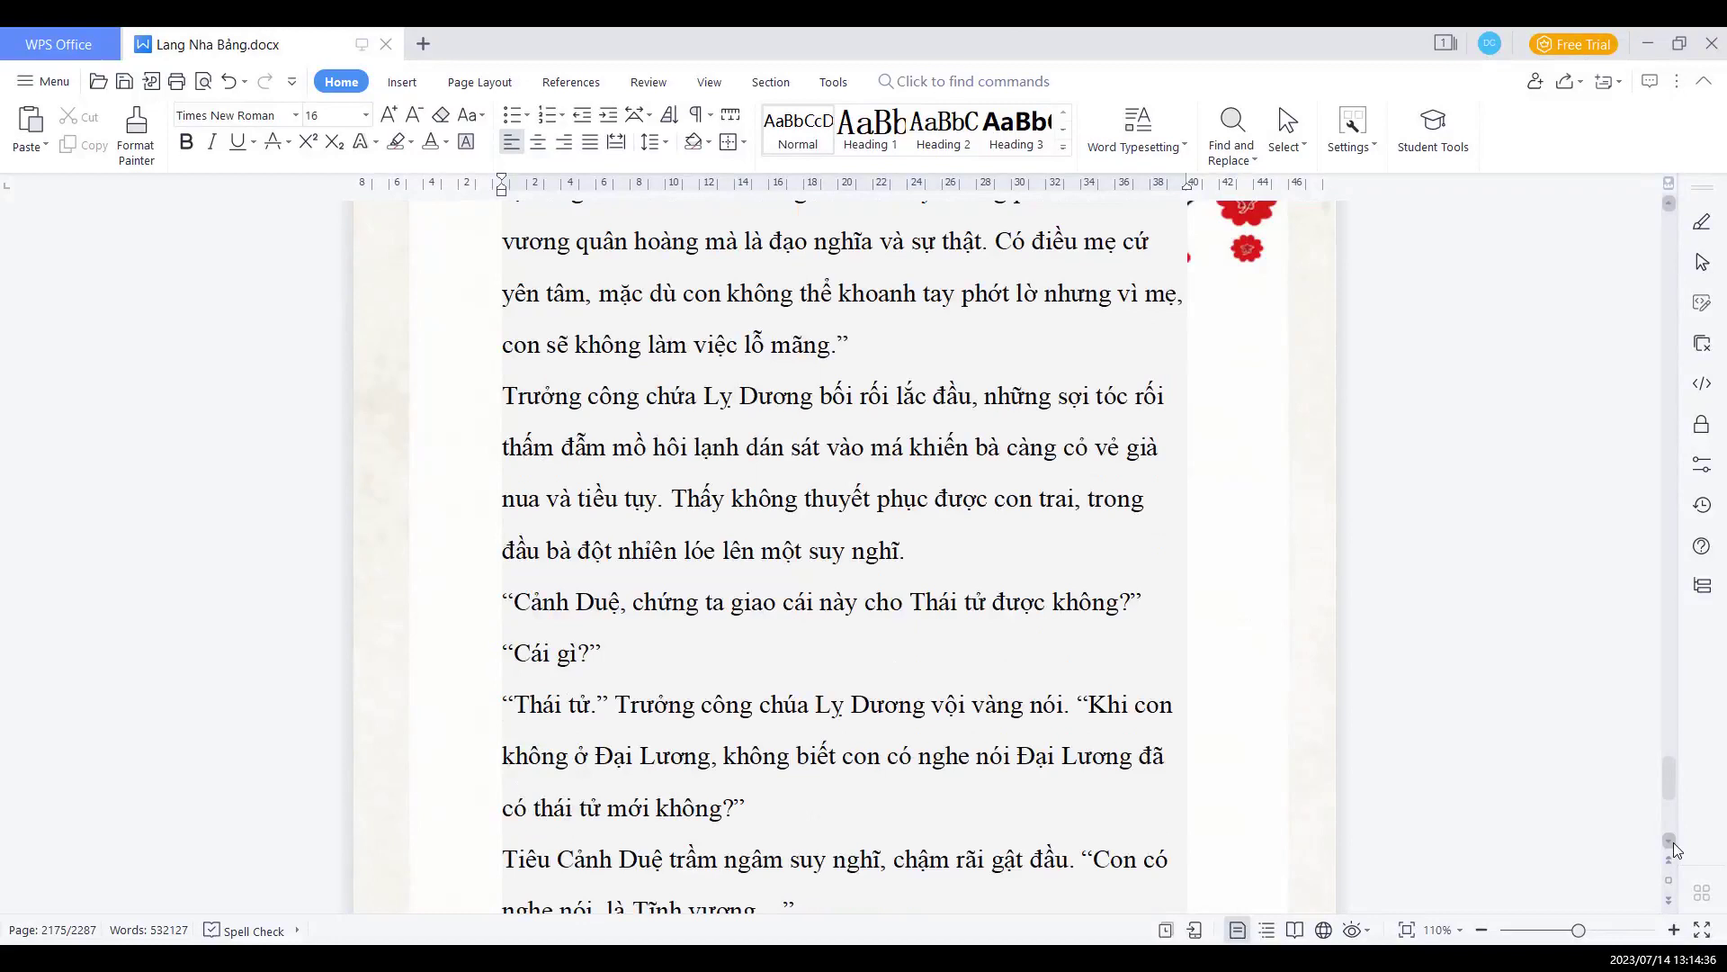
{"action": "left_click", "coordinate": [1673, 843]}
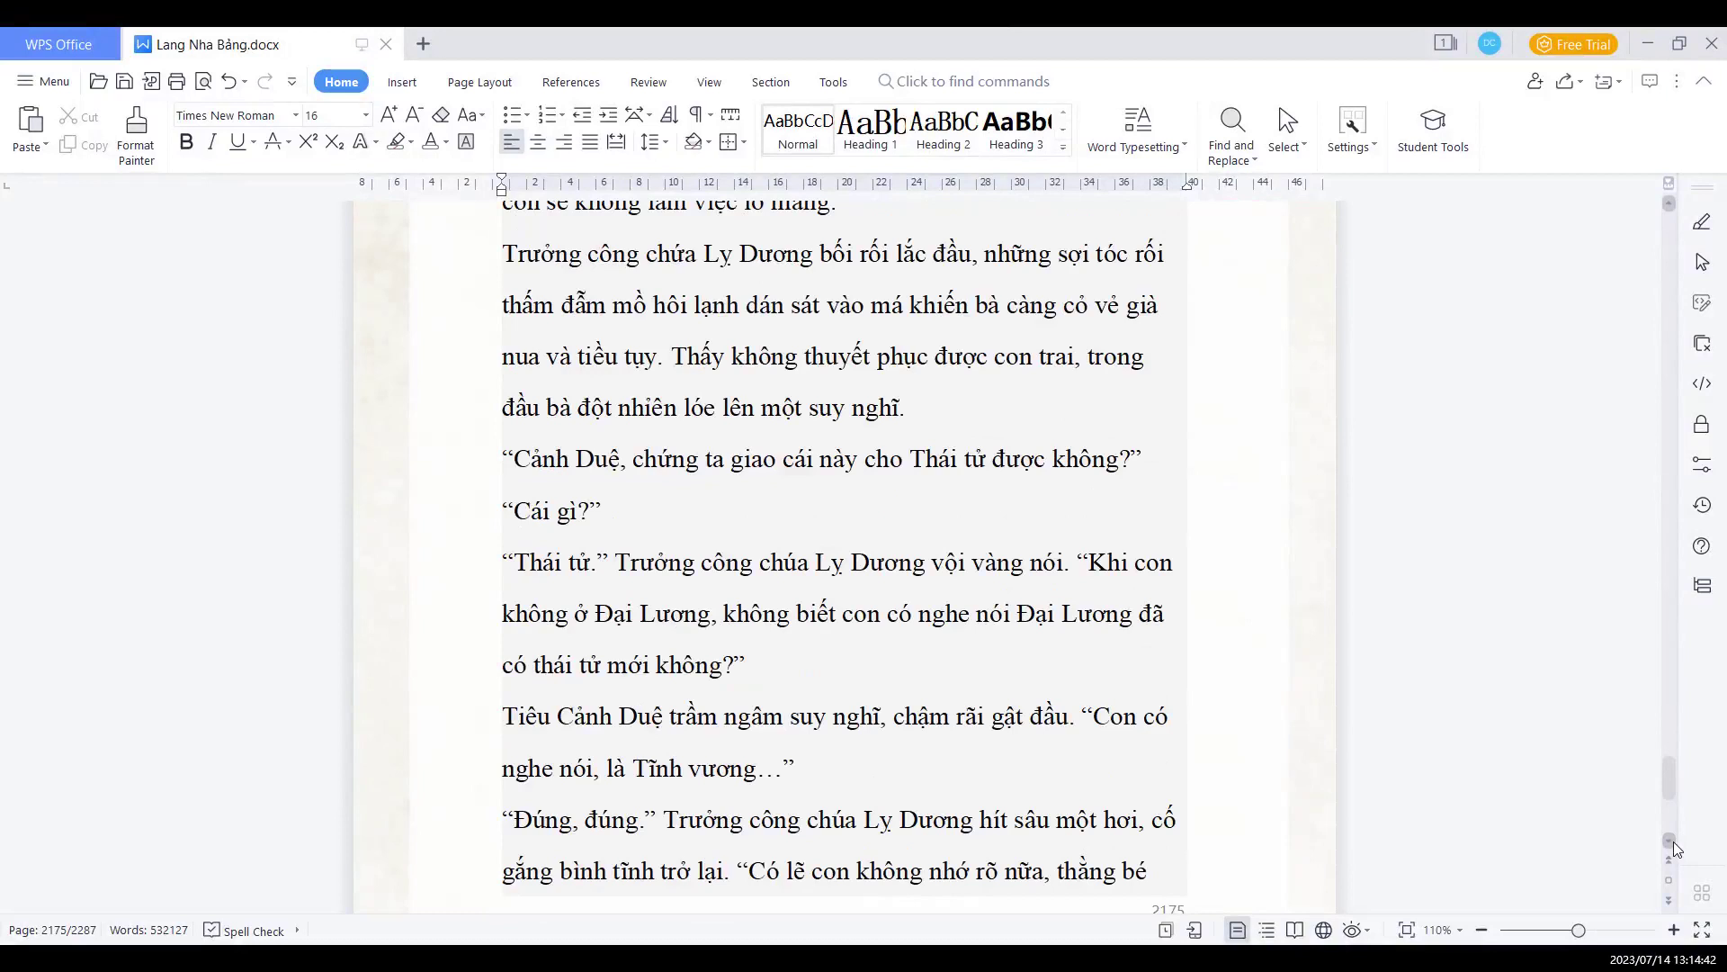
{"action": "left_click", "coordinate": [1674, 841]}
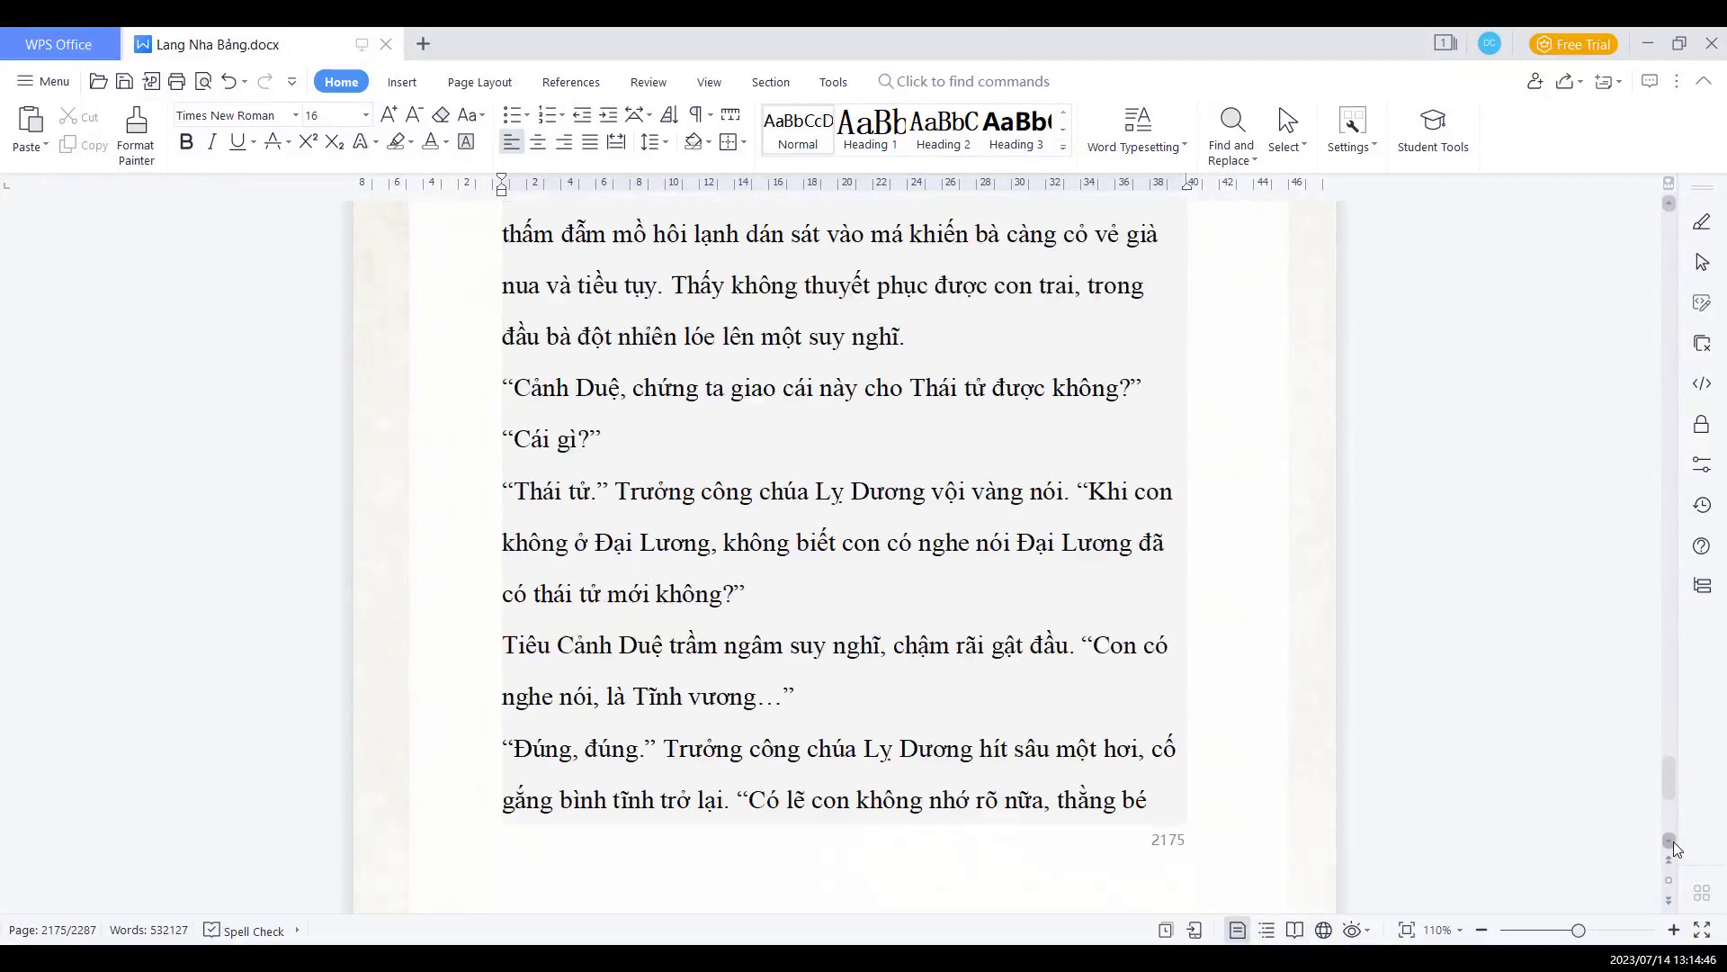
{"action": "left_click", "coordinate": [1673, 841]}
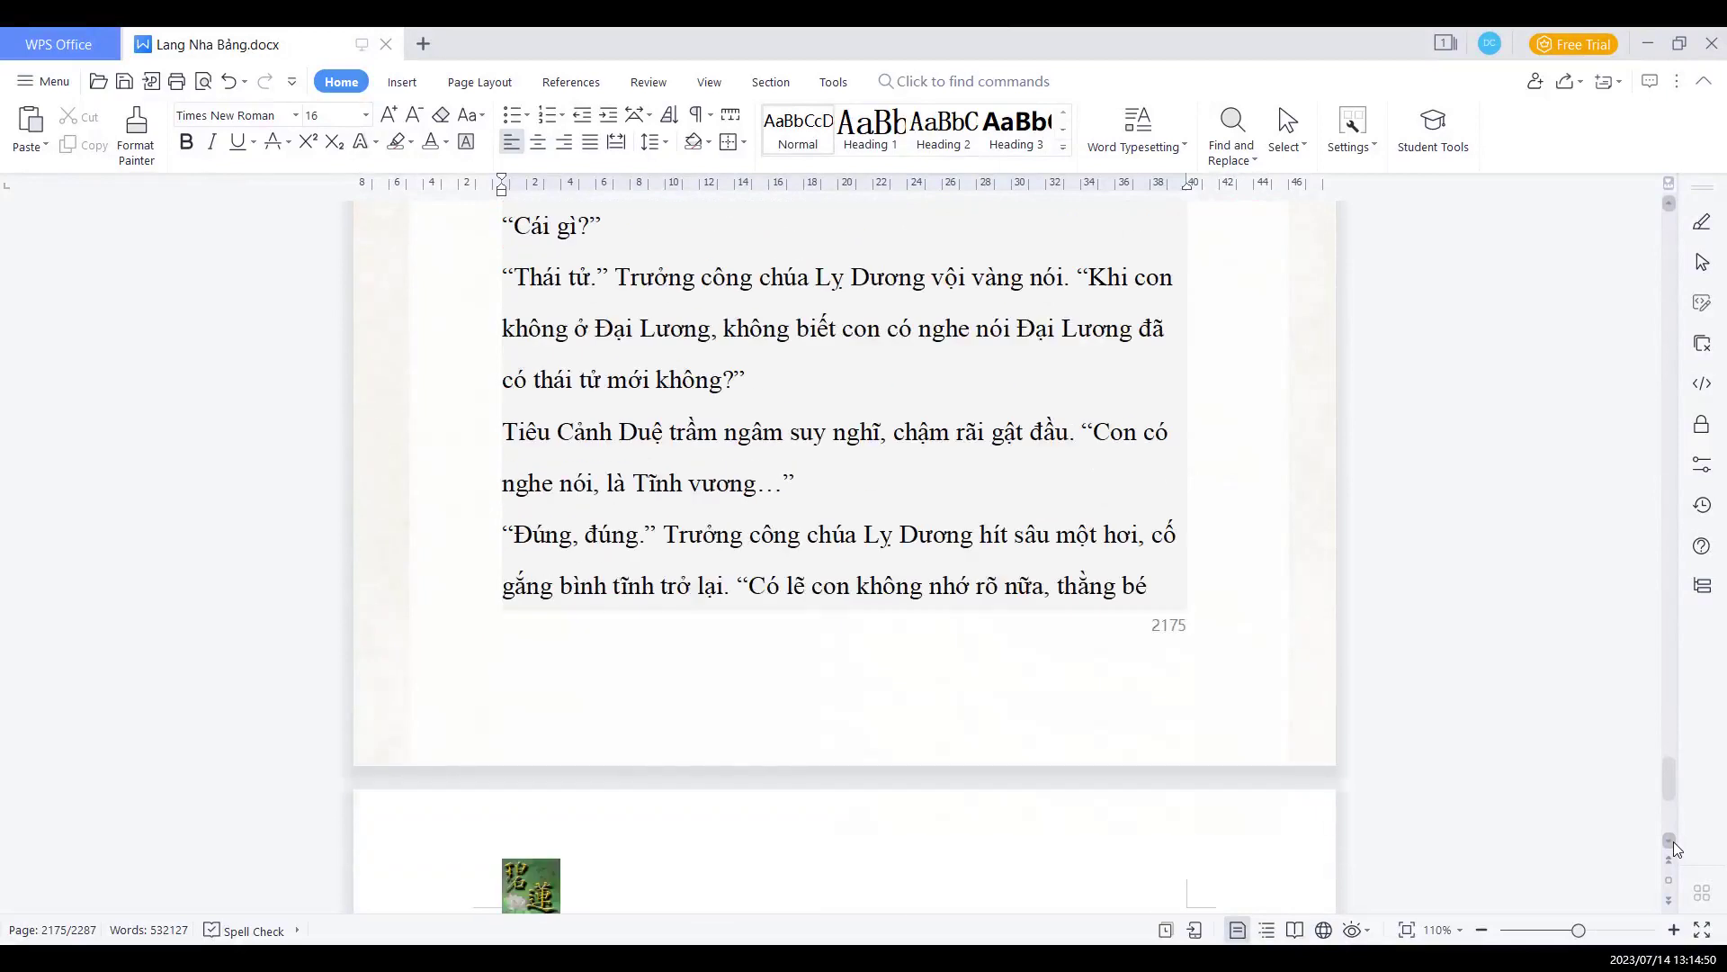
{"action": "left_click", "coordinate": [1674, 841]}
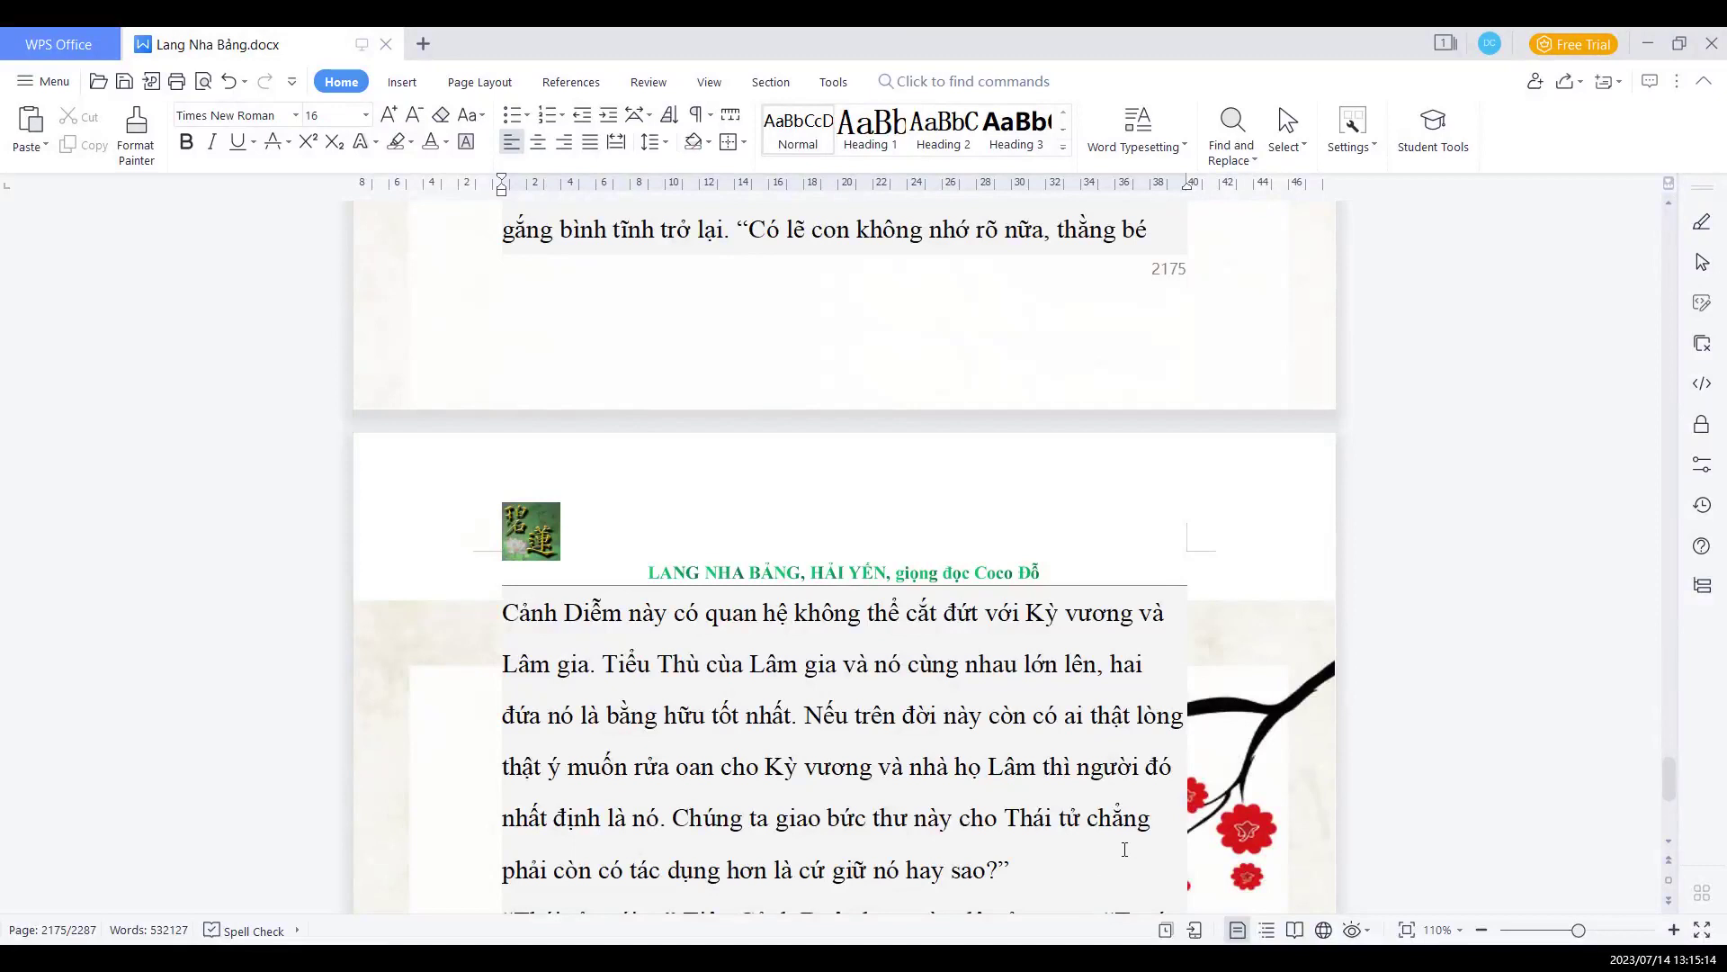
Scroll to the new page where Tiêu Cảnh Duệ guards his mother's chamber overnight
{"action": "left_click", "coordinate": [1670, 844]}
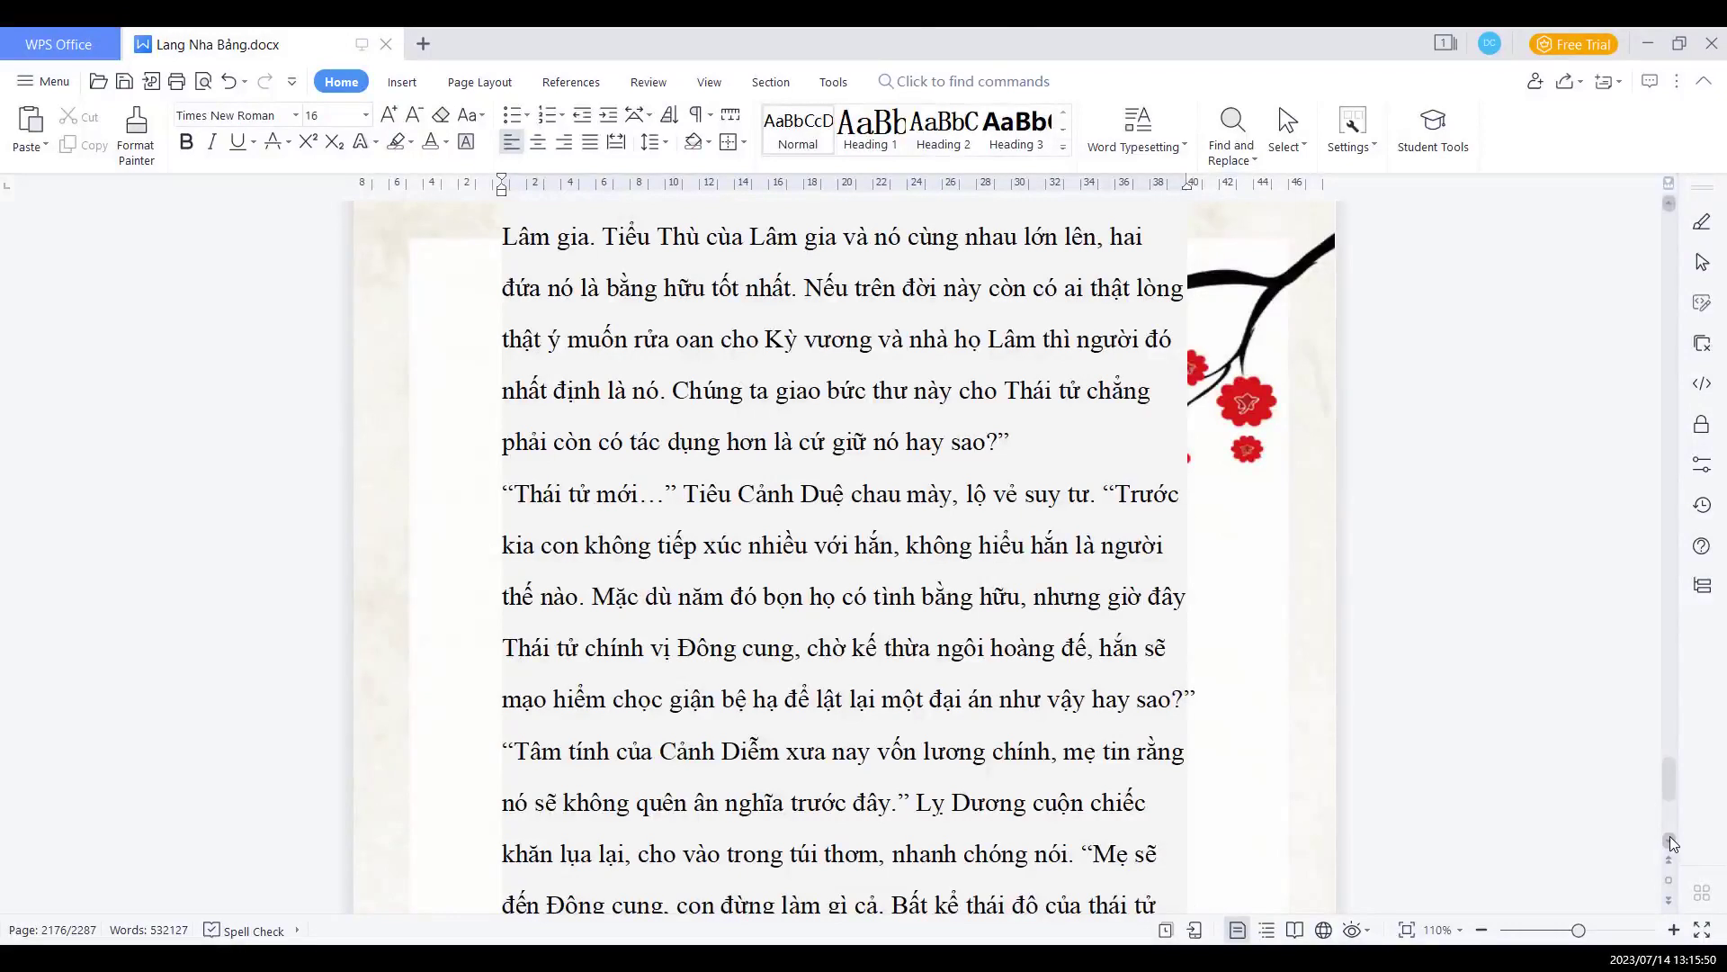
{"action": "scroll", "coordinate": [1670, 844], "scroll_direction": "down", "scroll_amount": 2}
{"action": "scroll", "coordinate": [1671, 844], "scroll_direction": "down", "scroll_amount": 2}
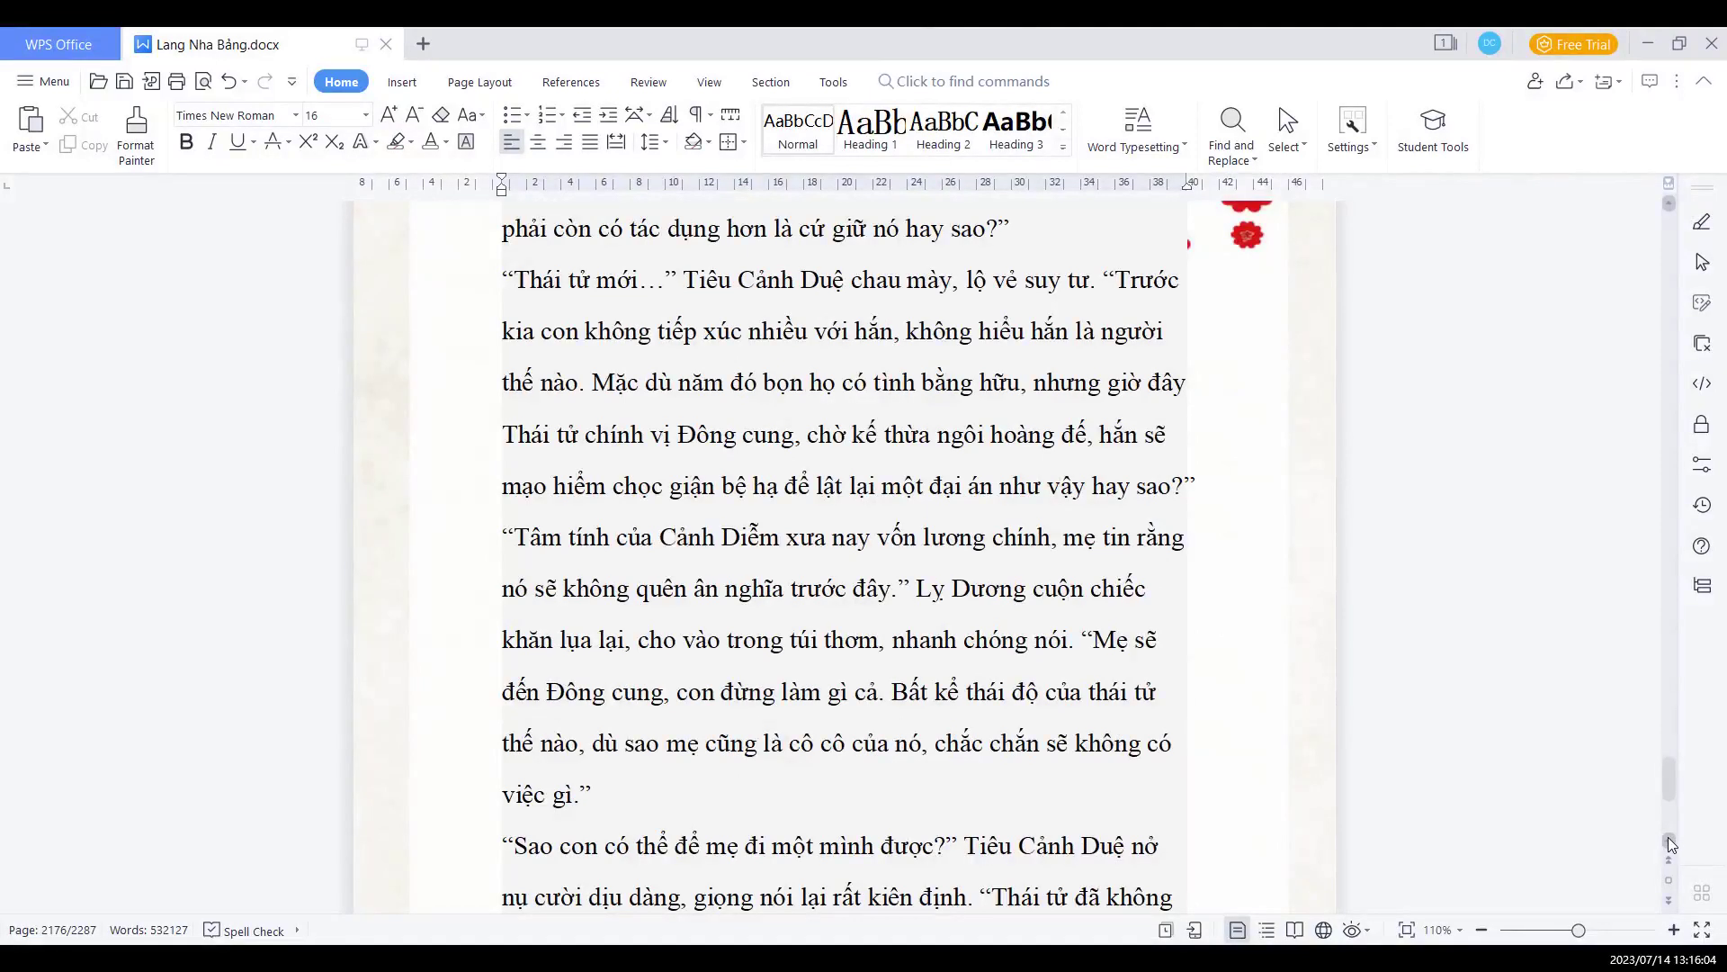
{"action": "scroll", "coordinate": [1669, 845], "scroll_direction": "down", "scroll_amount": 2}
{"action": "scroll", "coordinate": [1670, 844], "scroll_direction": "down", "scroll_amount": 2}
{"action": "scroll", "coordinate": [1669, 846], "scroll_direction": "down", "scroll_amount": 2}
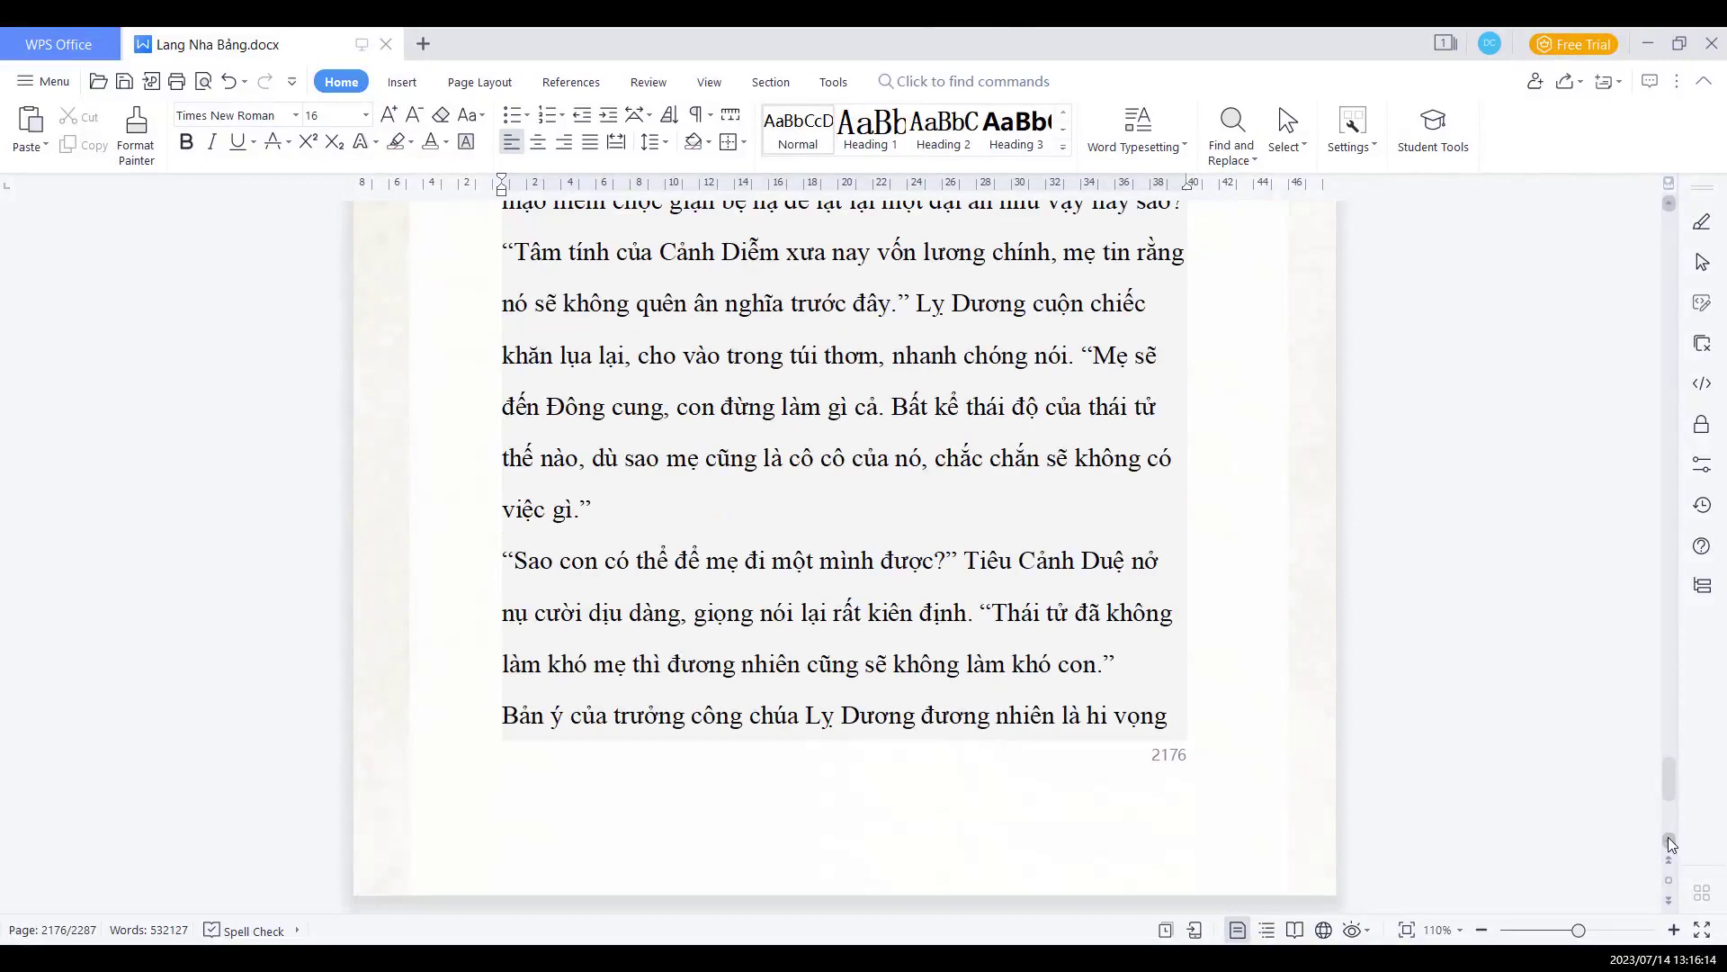
{"action": "scroll", "coordinate": [1669, 846], "scroll_direction": "down", "scroll_amount": 2}
{"action": "scroll", "coordinate": [1670, 845], "scroll_direction": "down", "scroll_amount": 3}
{"action": "scroll", "coordinate": [1668, 846], "scroll_direction": "down", "scroll_amount": 3}
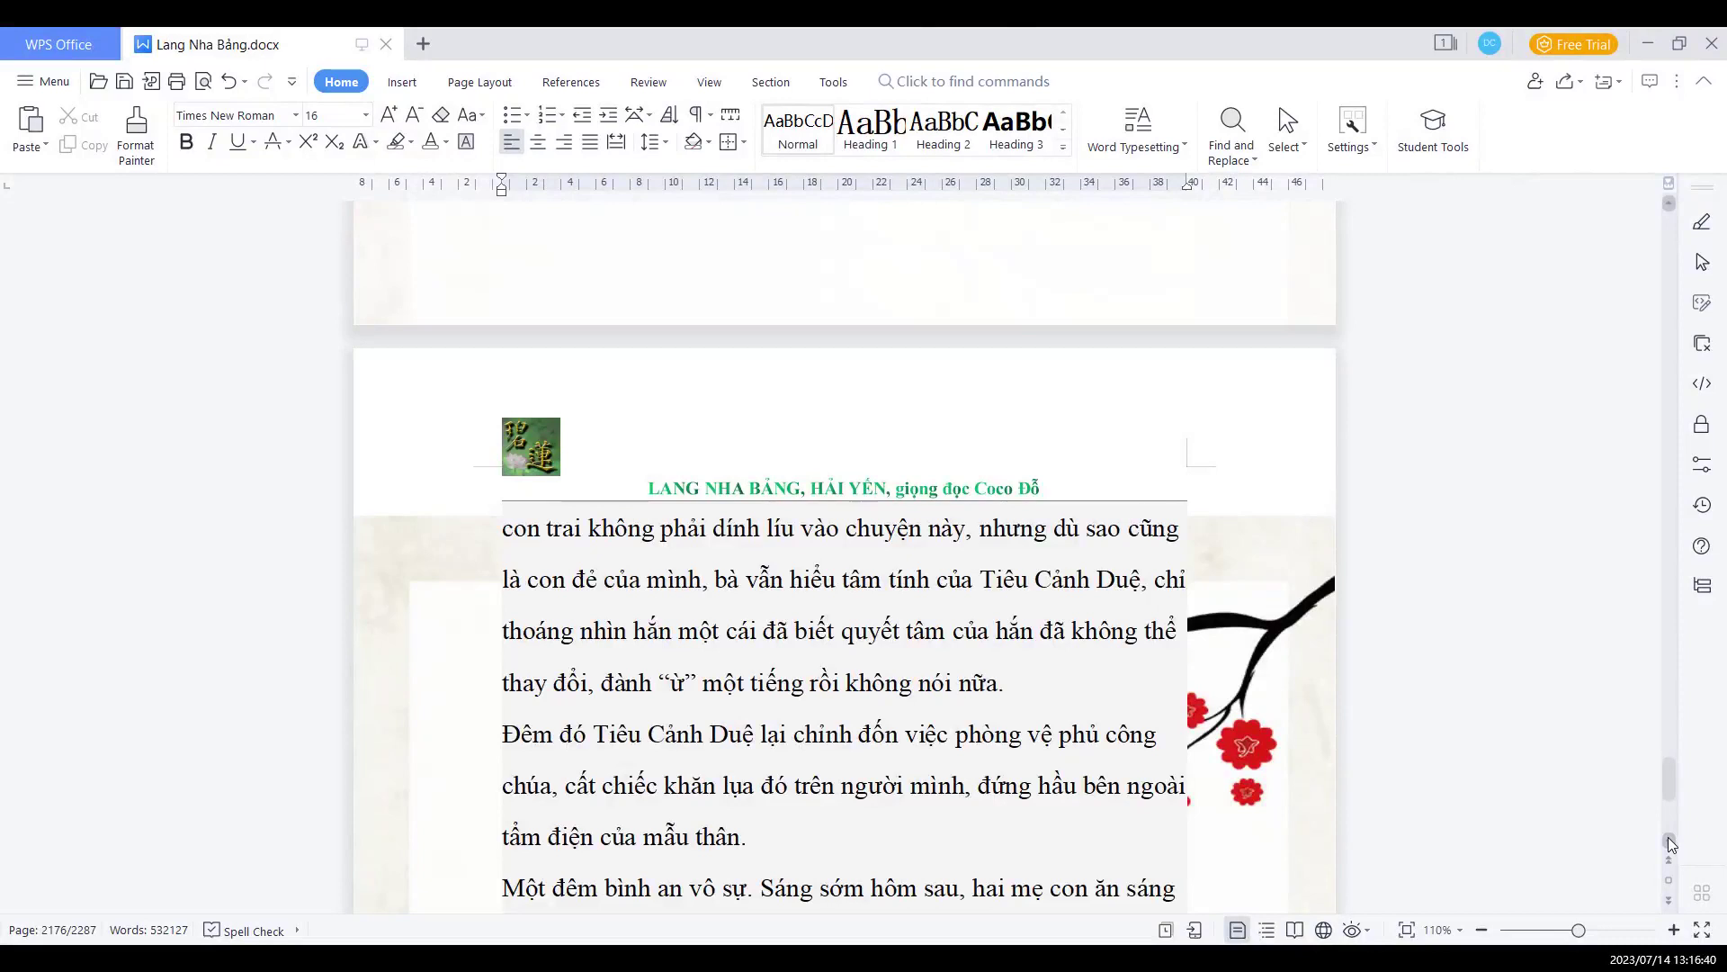
Scroll through page 2177 to page 2178, where Mai Trường Tô greets the princess and Cảnh Duệ
{"action": "left_click", "coordinate": [1670, 844]}
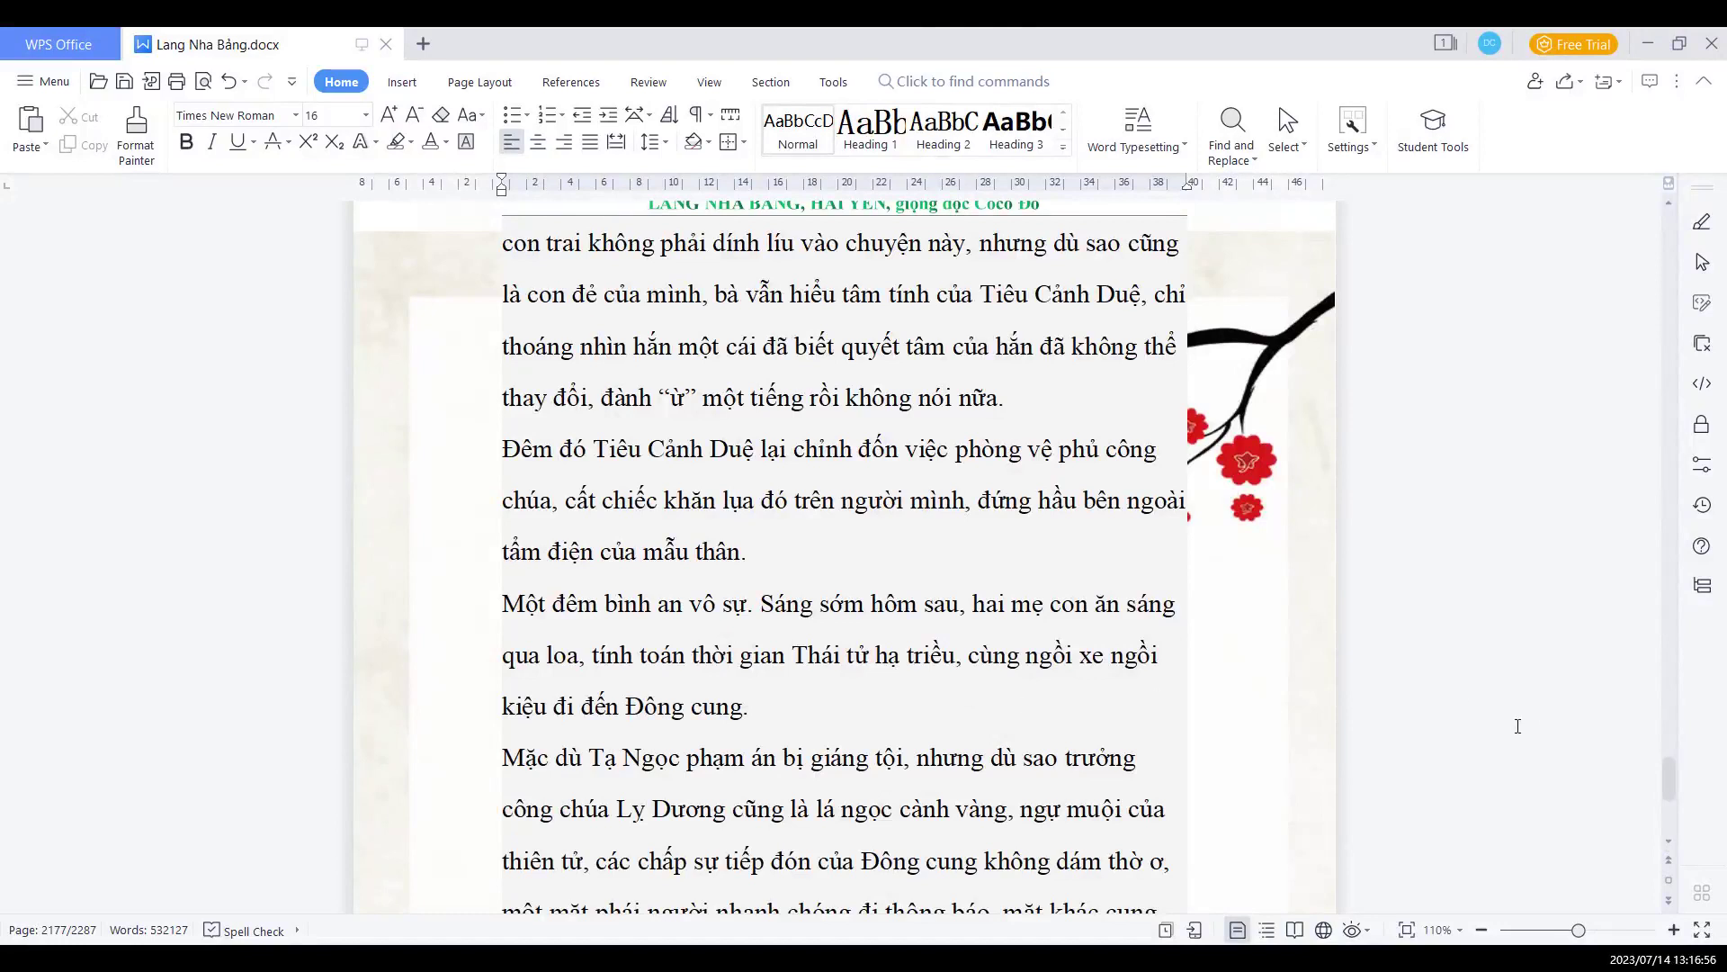
{"action": "left_click", "coordinate": [1671, 847]}
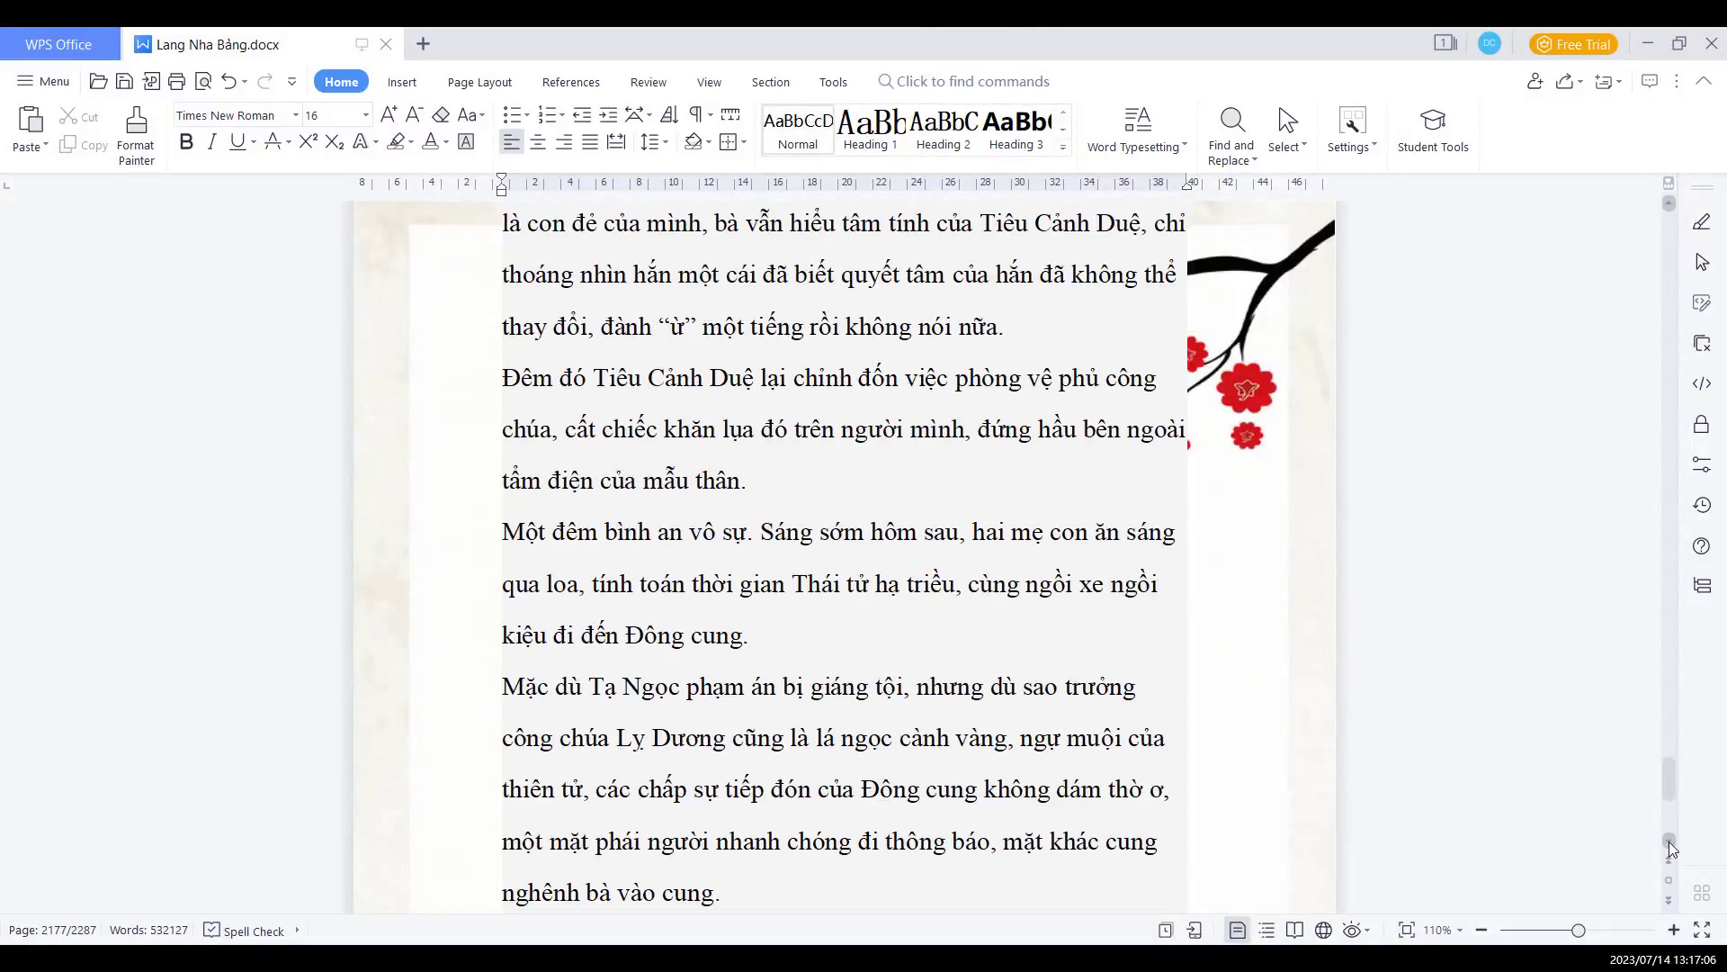
{"action": "left_click", "coordinate": [1671, 847]}
{"action": "left_click", "coordinate": [1670, 848]}
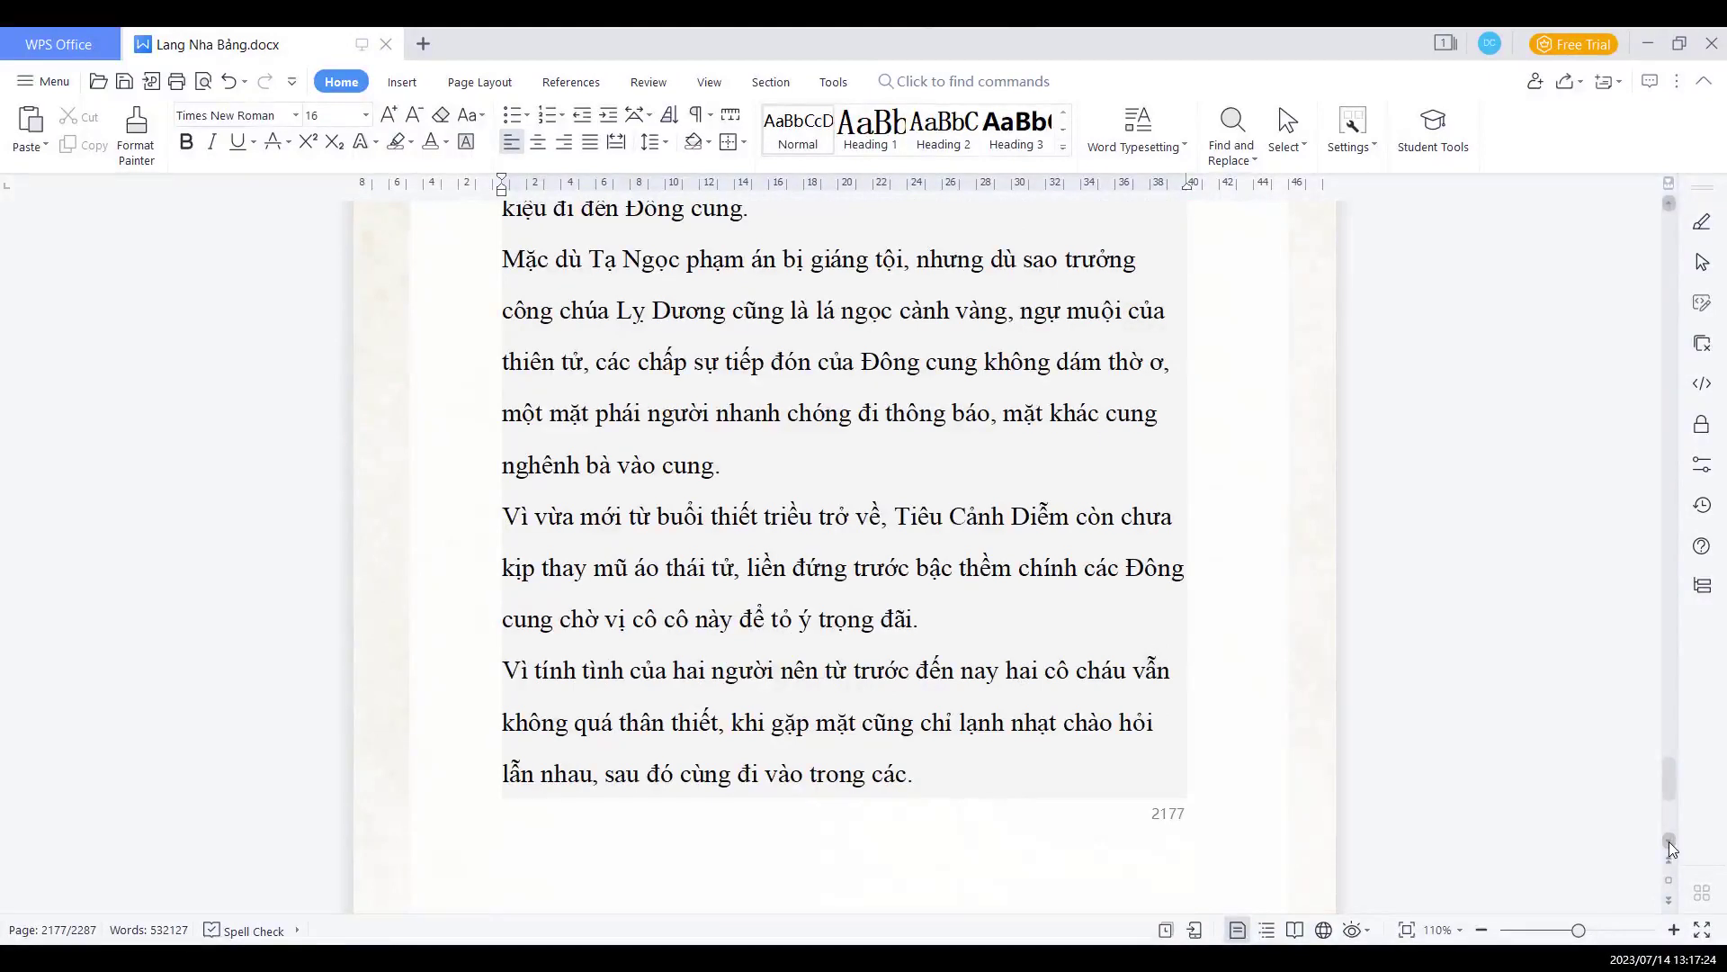
{"action": "scroll", "coordinate": [1670, 849], "scroll_direction": "down", "scroll_amount": 3}
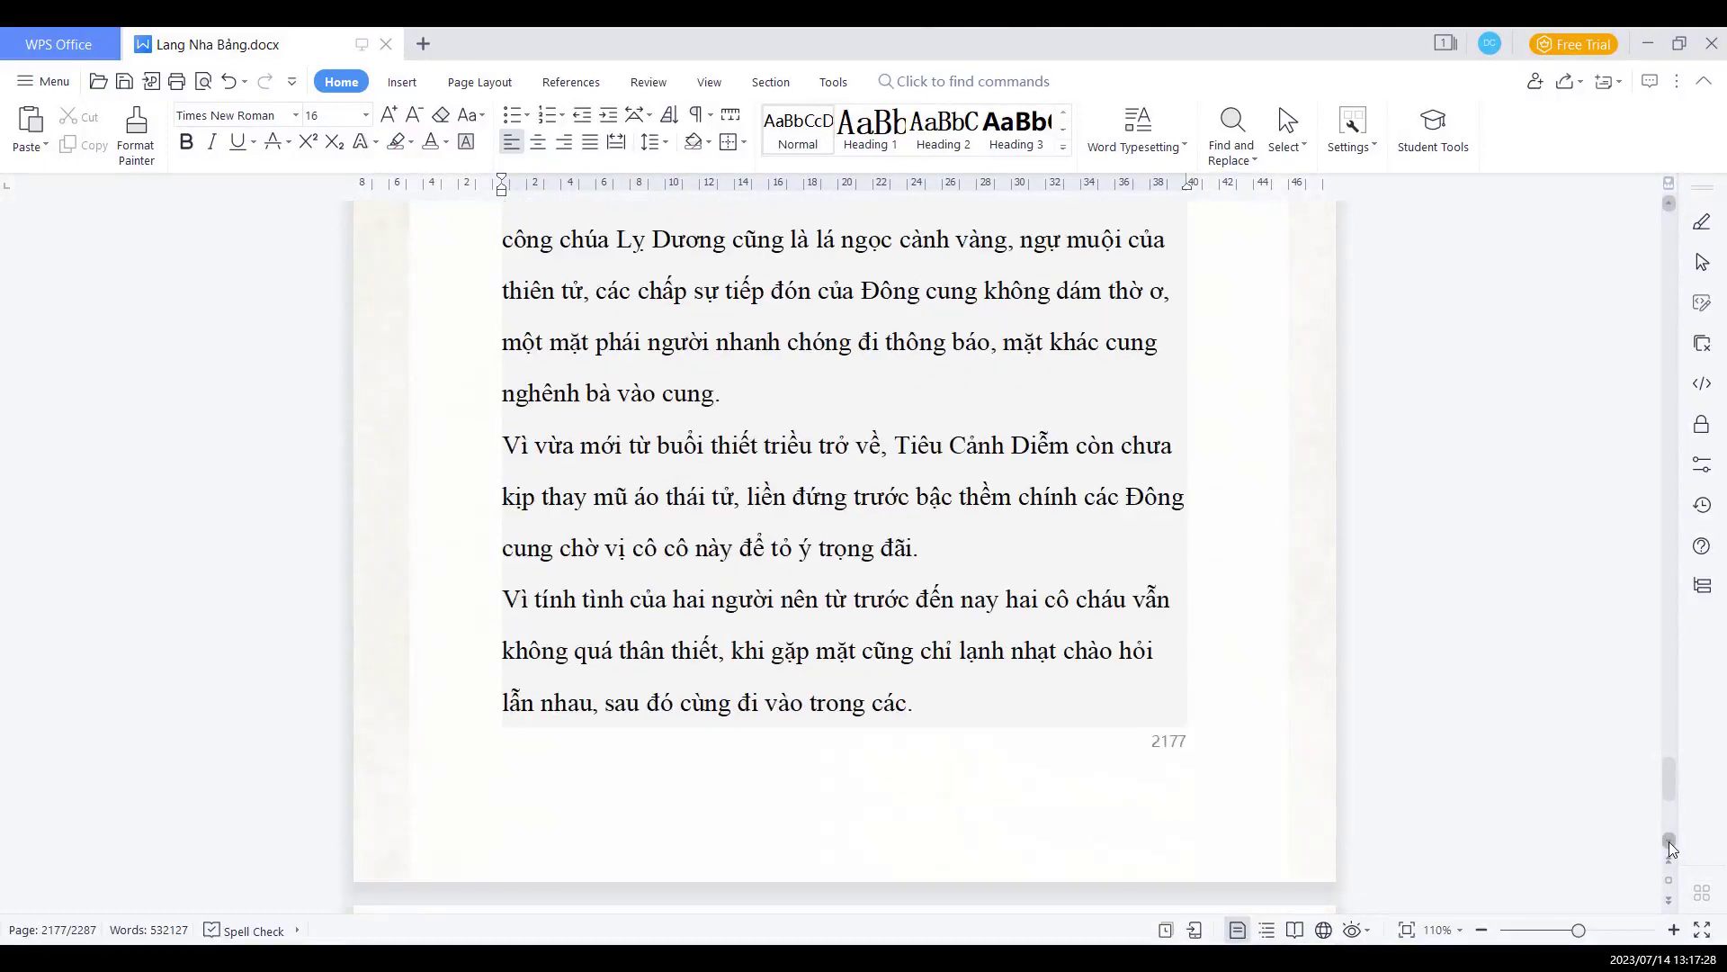
{"action": "scroll", "coordinate": [1672, 847], "scroll_direction": "down", "scroll_amount": 4}
{"action": "scroll", "coordinate": [1670, 847], "scroll_direction": "down", "scroll_amount": 4}
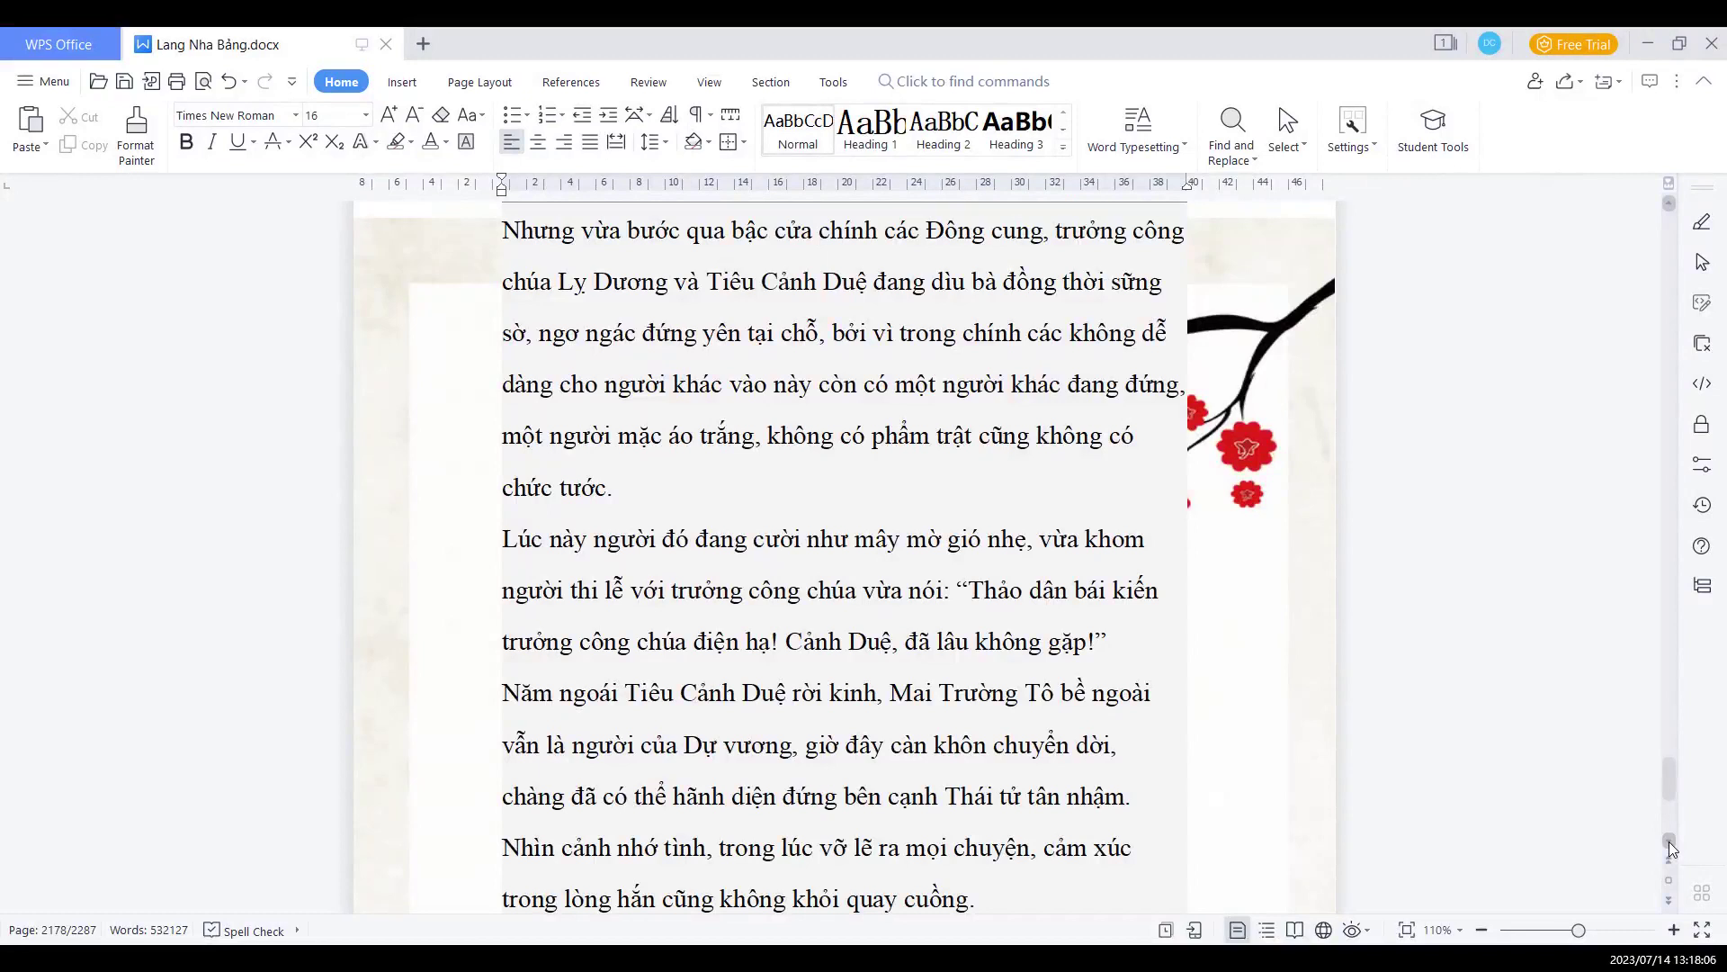
{"action": "left_click", "coordinate": [1671, 848]}
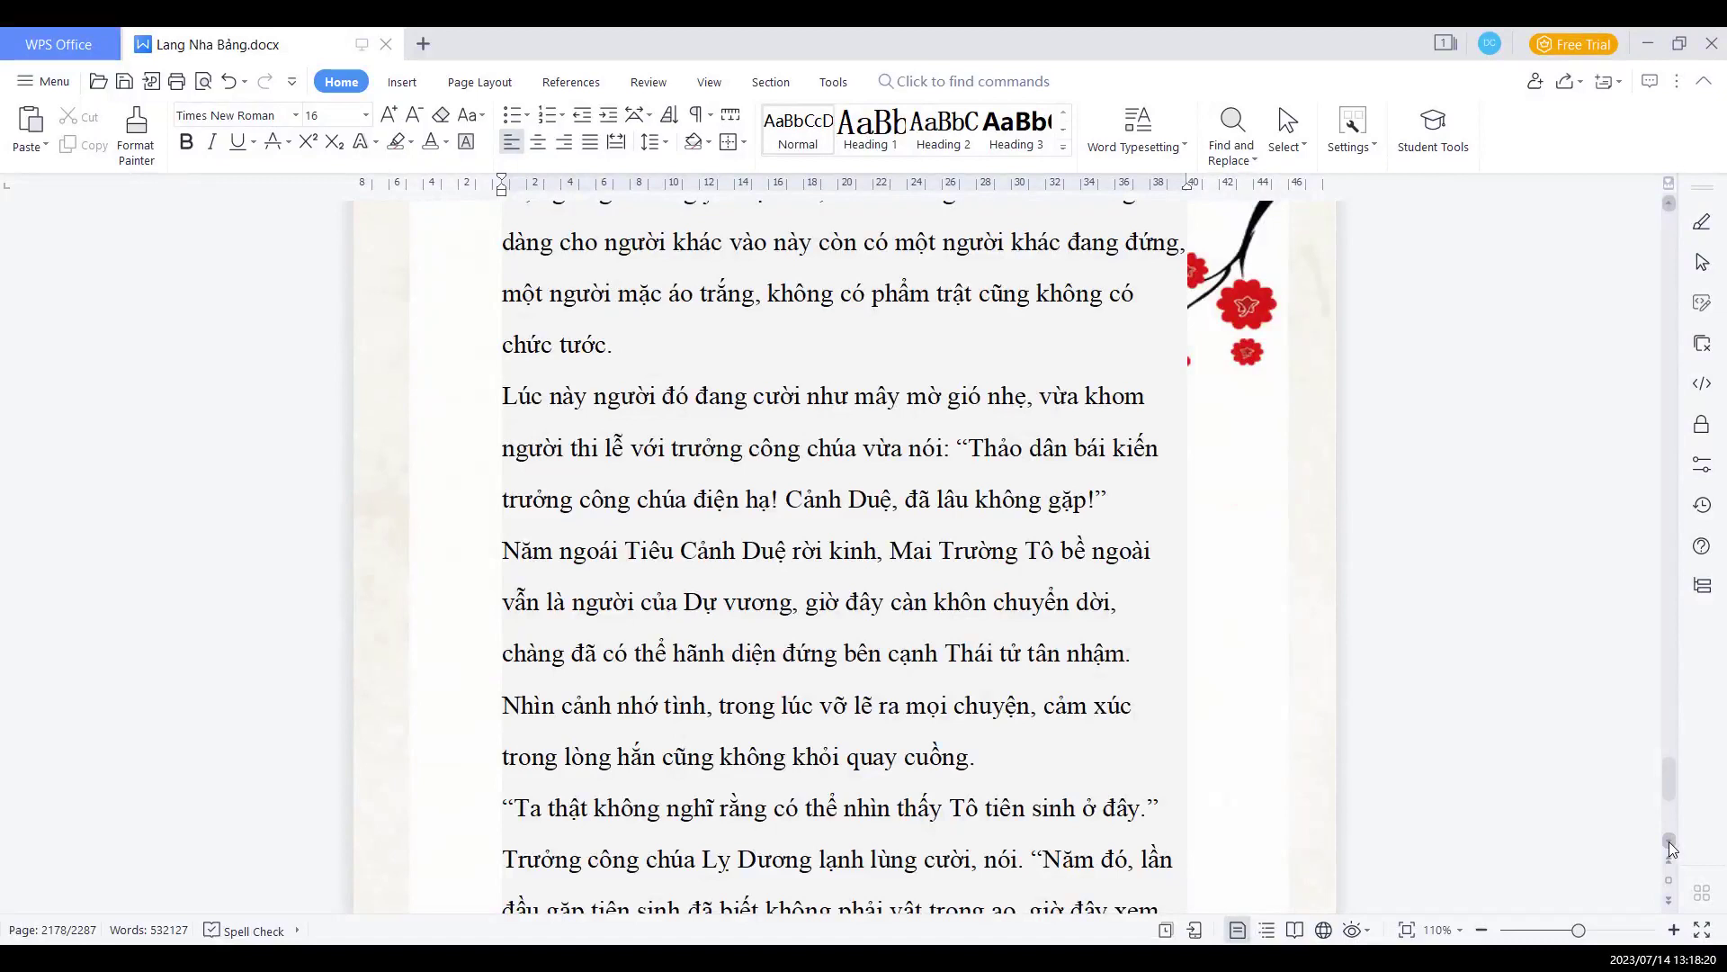
{"action": "scroll", "coordinate": [1672, 848], "scroll_direction": "down", "scroll_amount": 1}
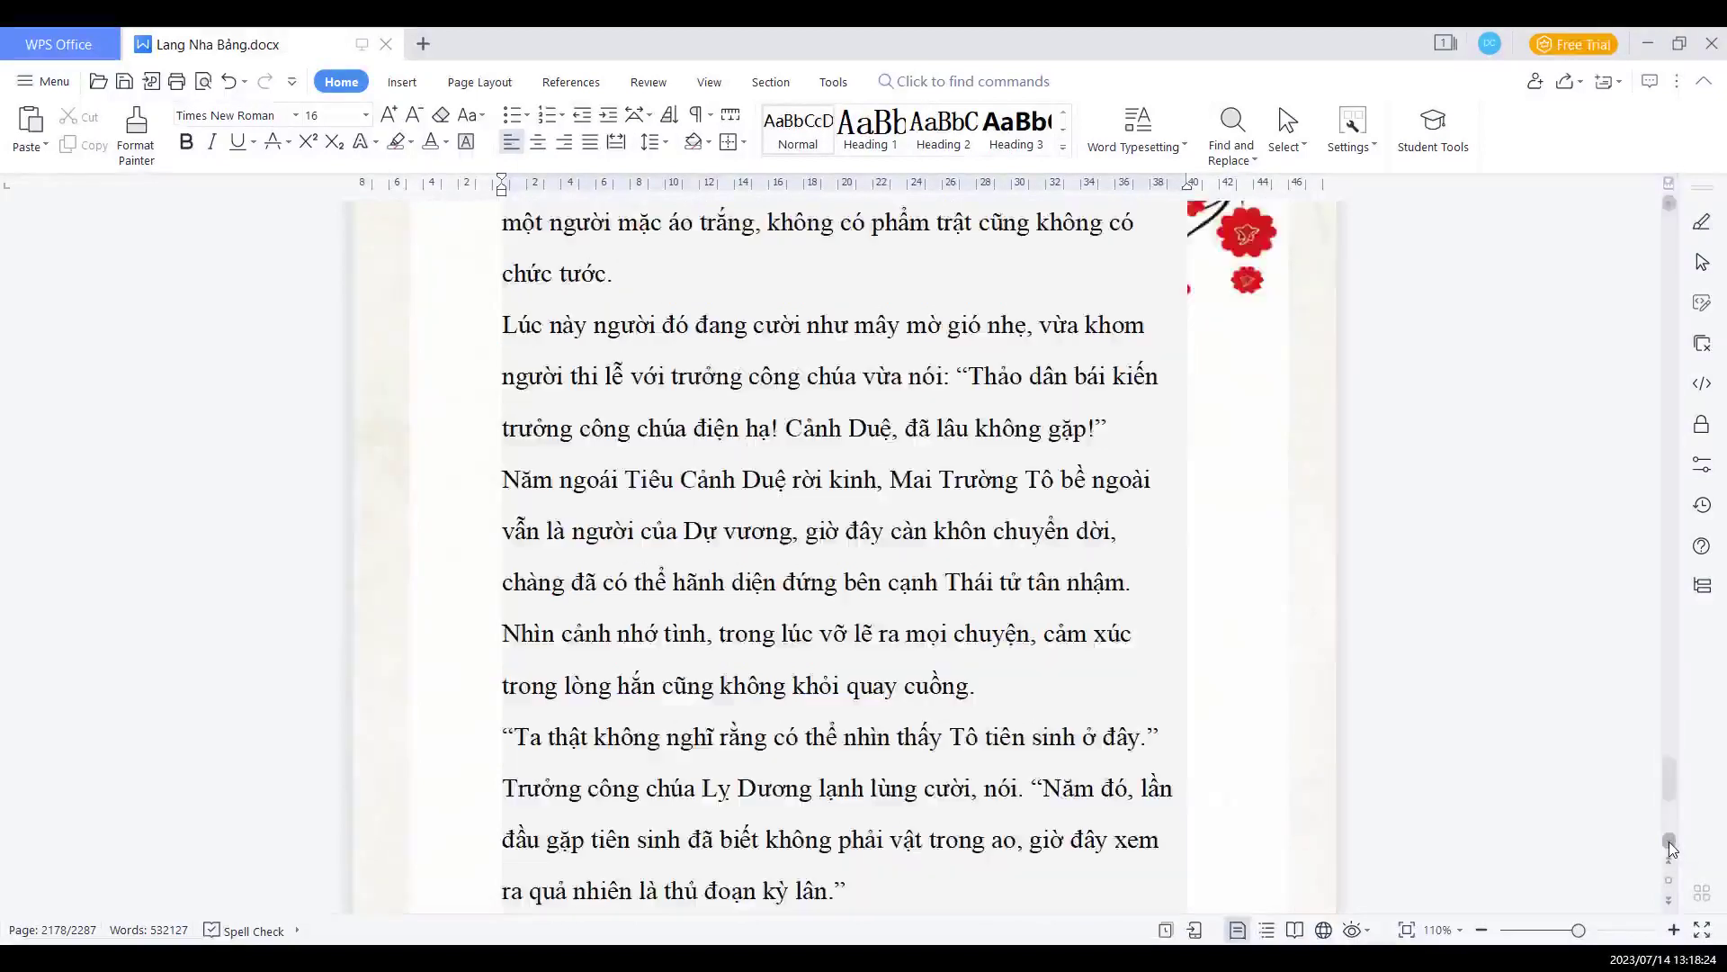
{"action": "scroll", "coordinate": [1670, 848], "scroll_direction": "down", "scroll_amount": 1}
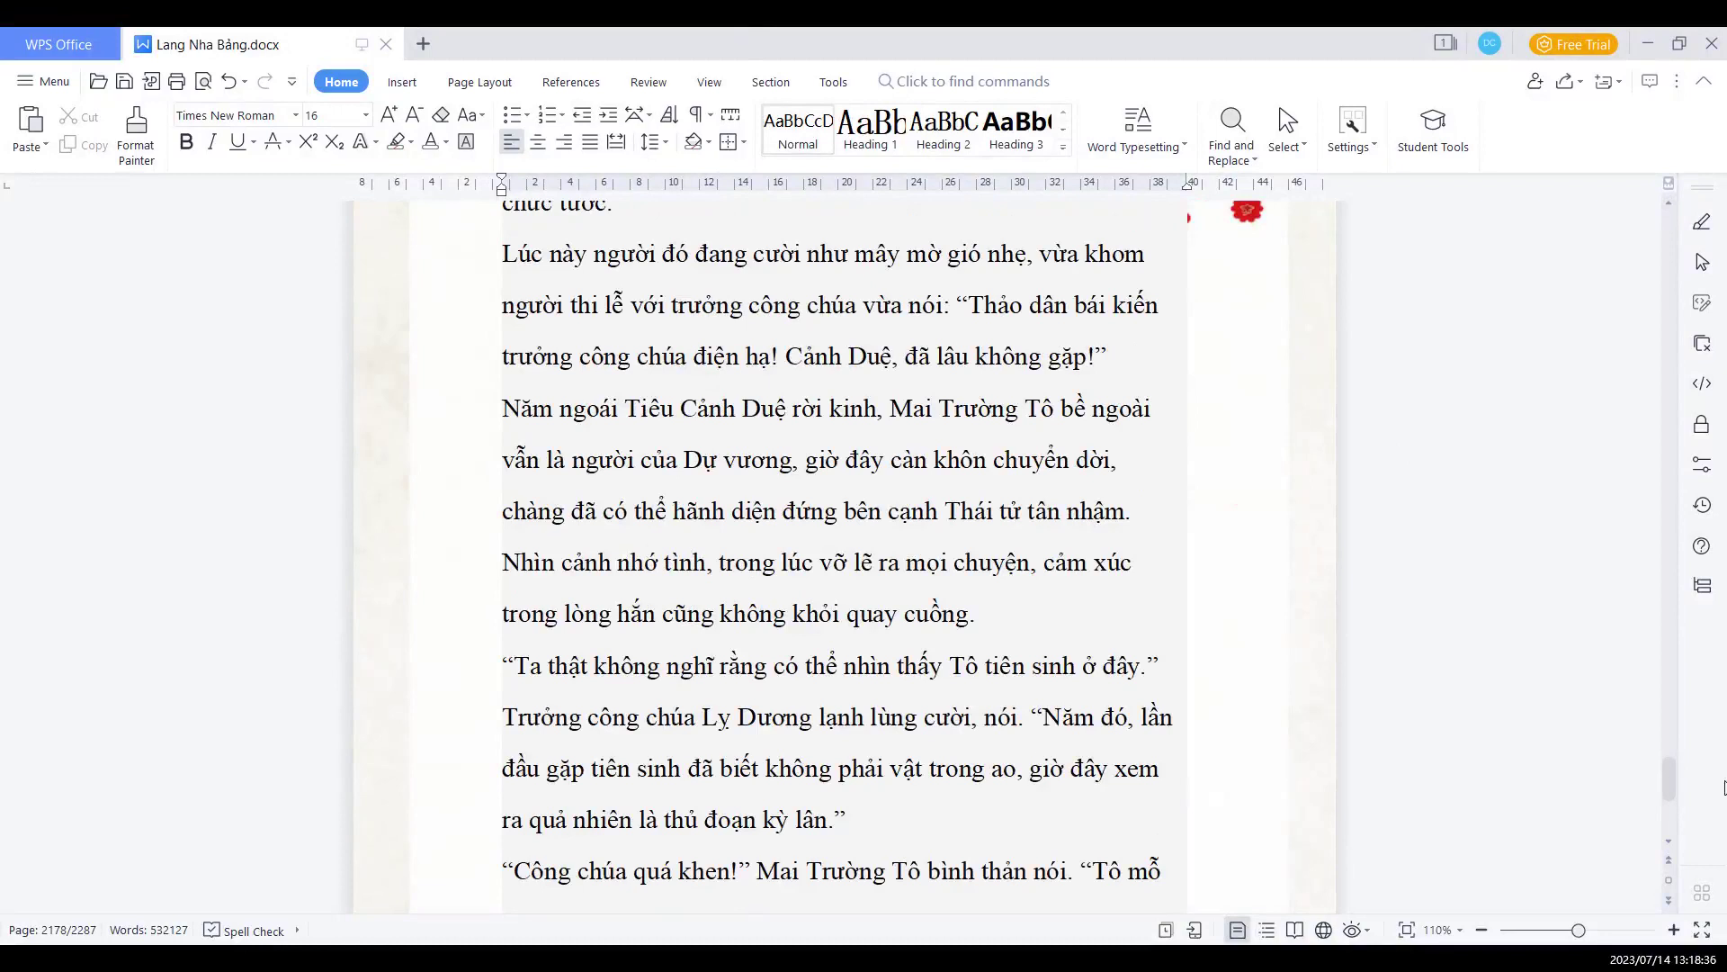
{"action": "left_click", "coordinate": [1671, 843]}
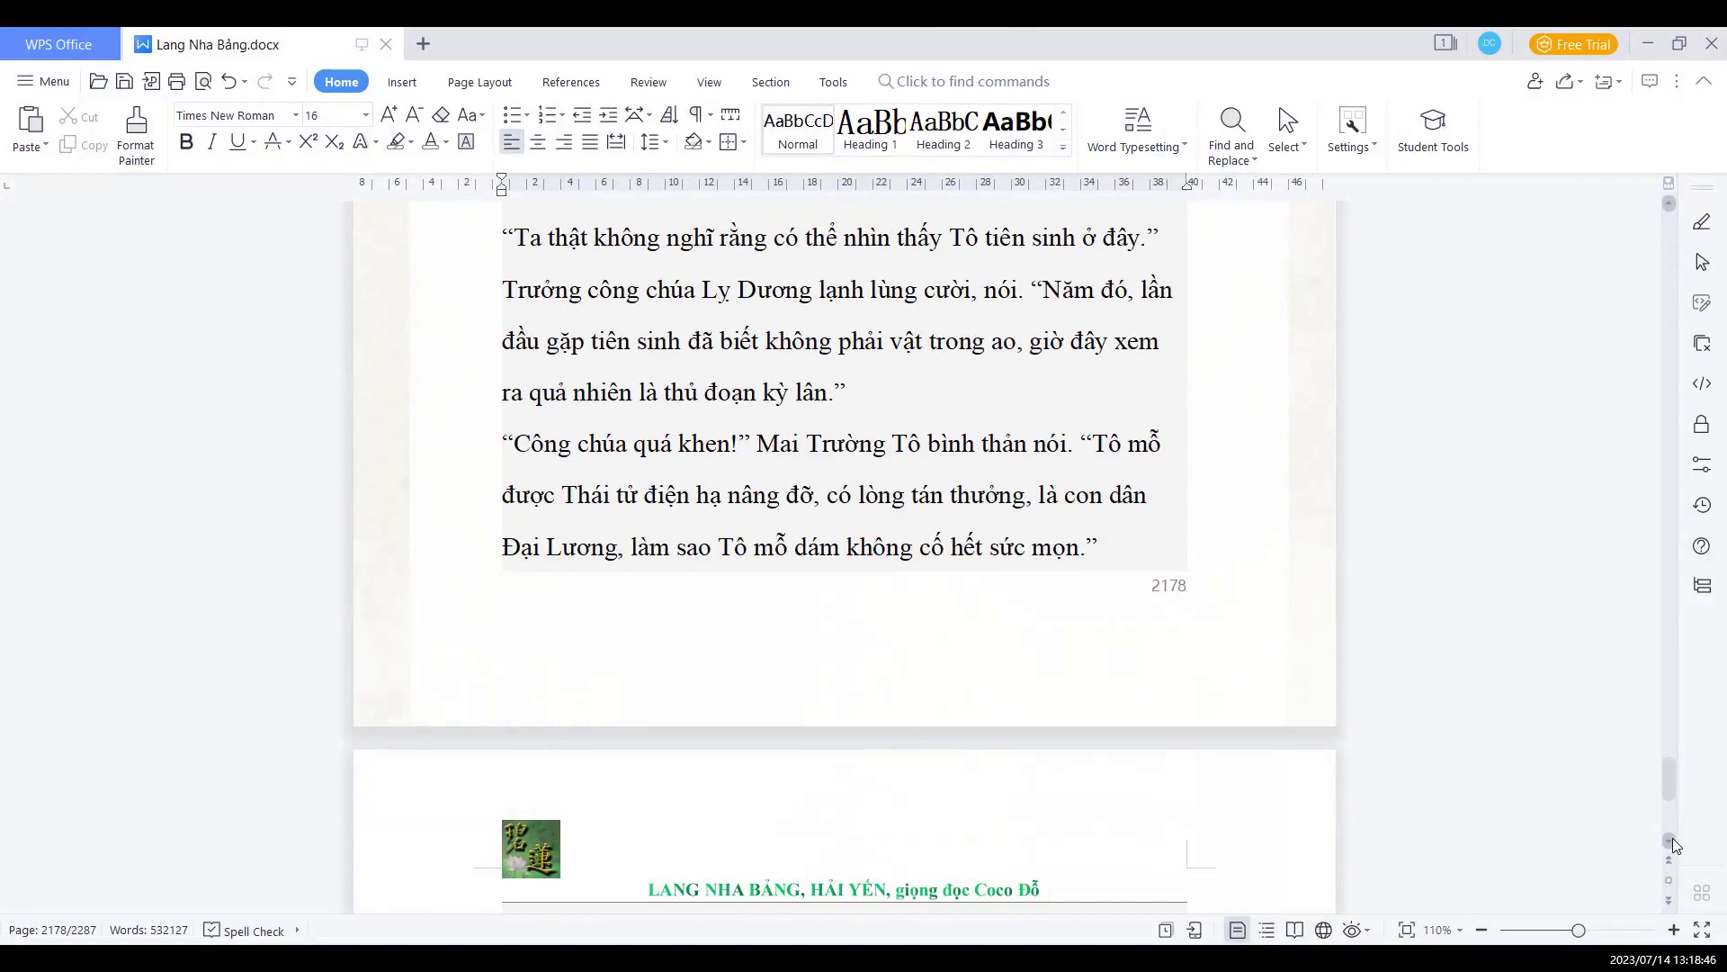
Scroll line by line through page 2179 to where Cảnh Duệ asks how Tô huynh knew
{"action": "left_click", "coordinate": [1674, 843]}
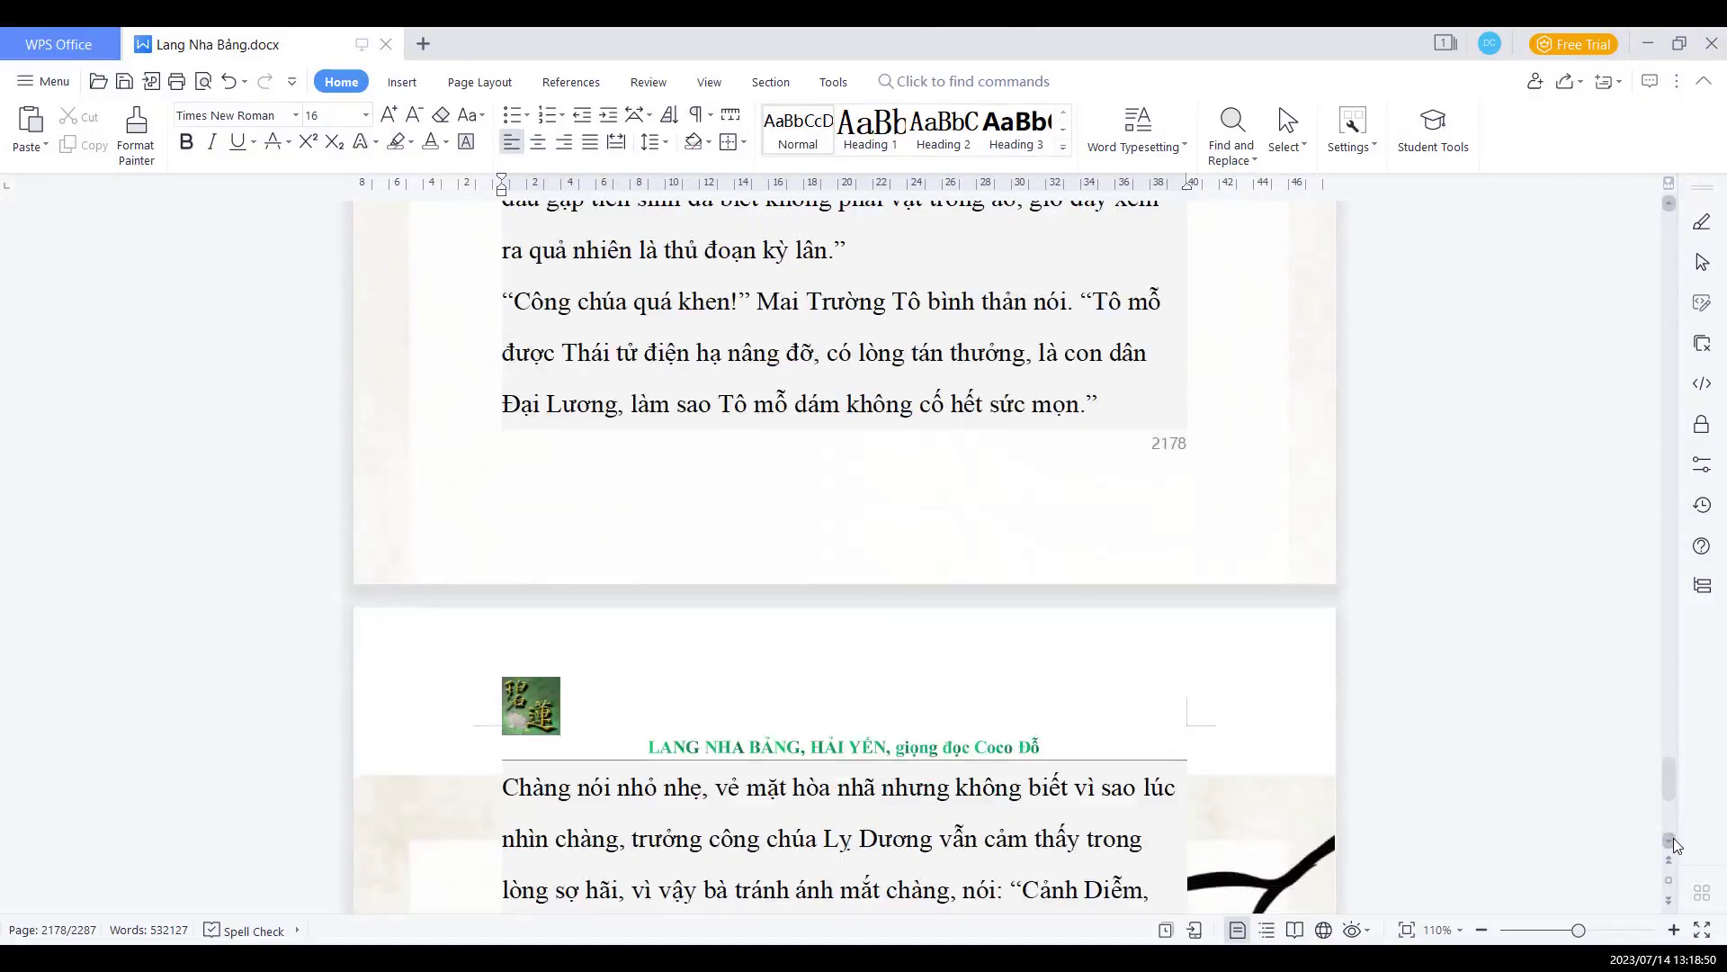
{"action": "left_click", "coordinate": [1673, 842]}
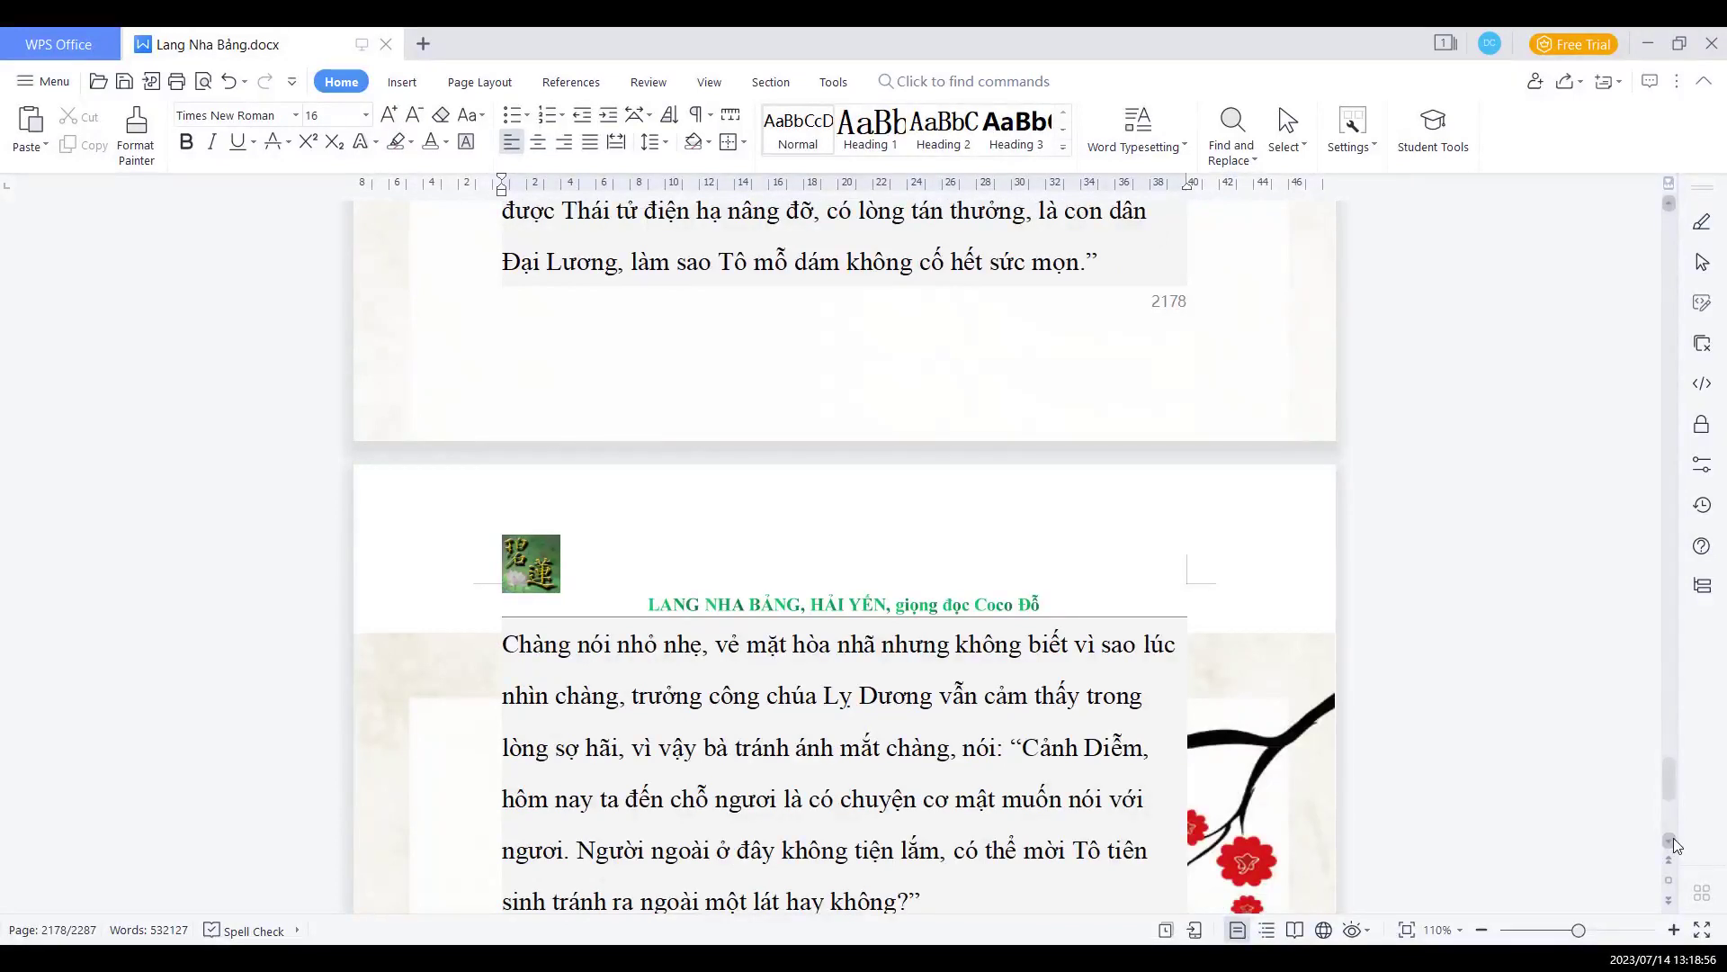
{"action": "left_click", "coordinate": [1674, 844]}
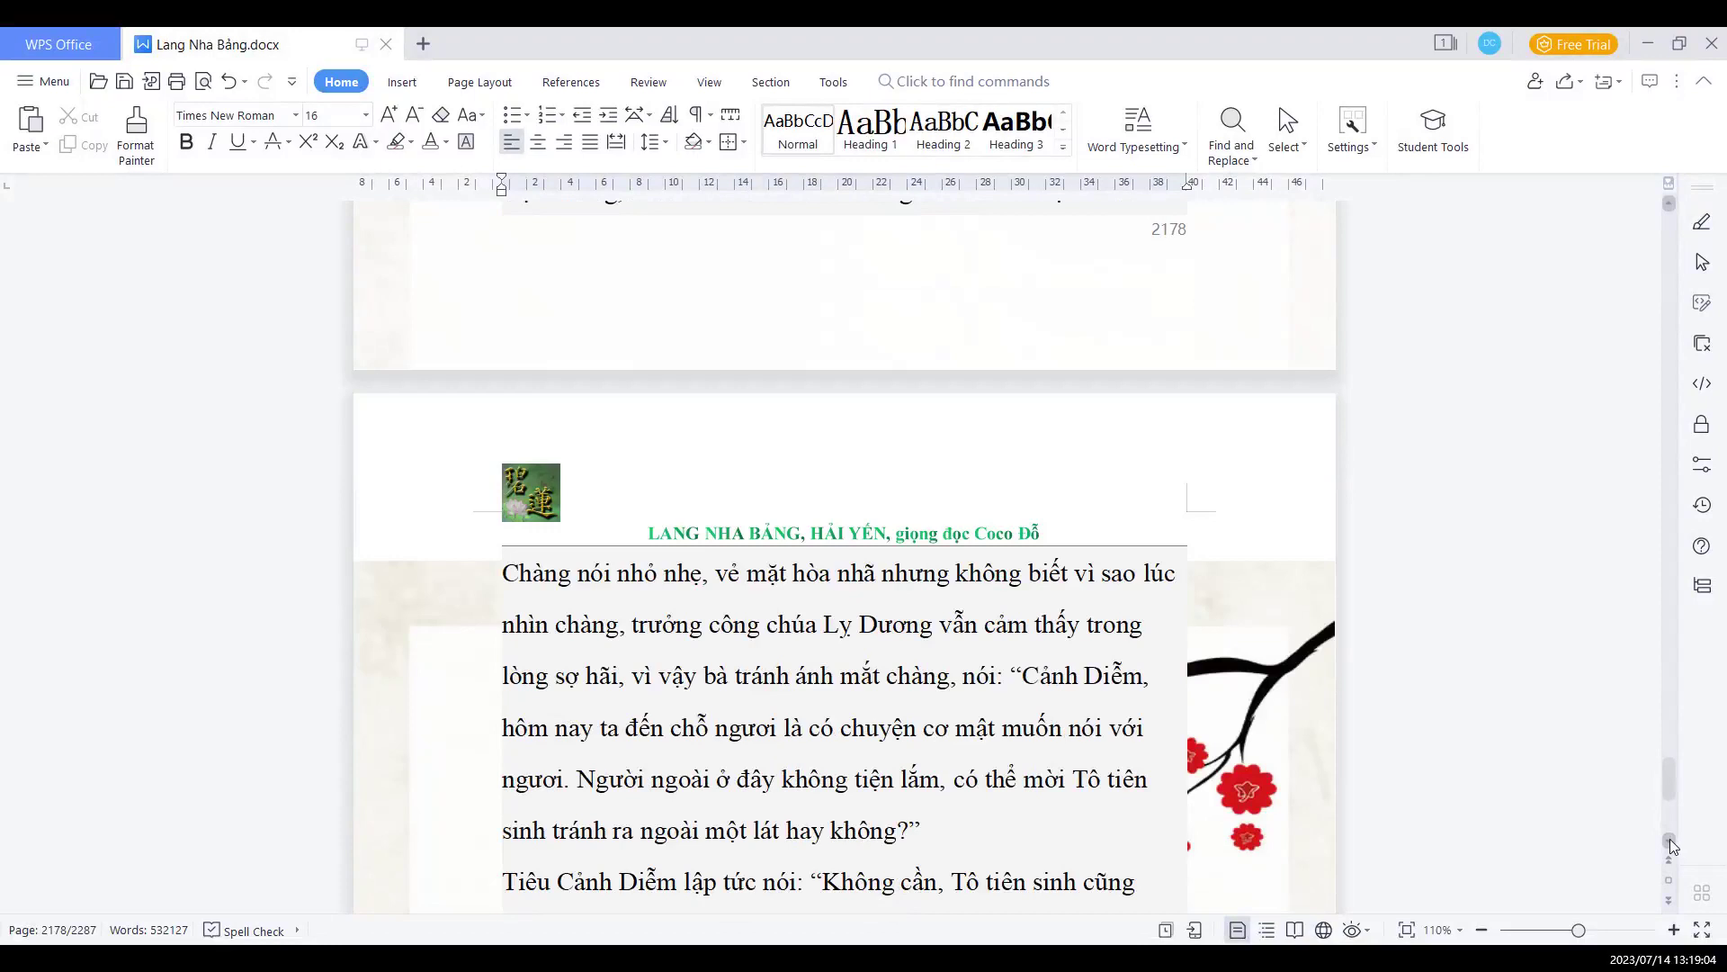
{"action": "left_click", "coordinate": [1674, 847]}
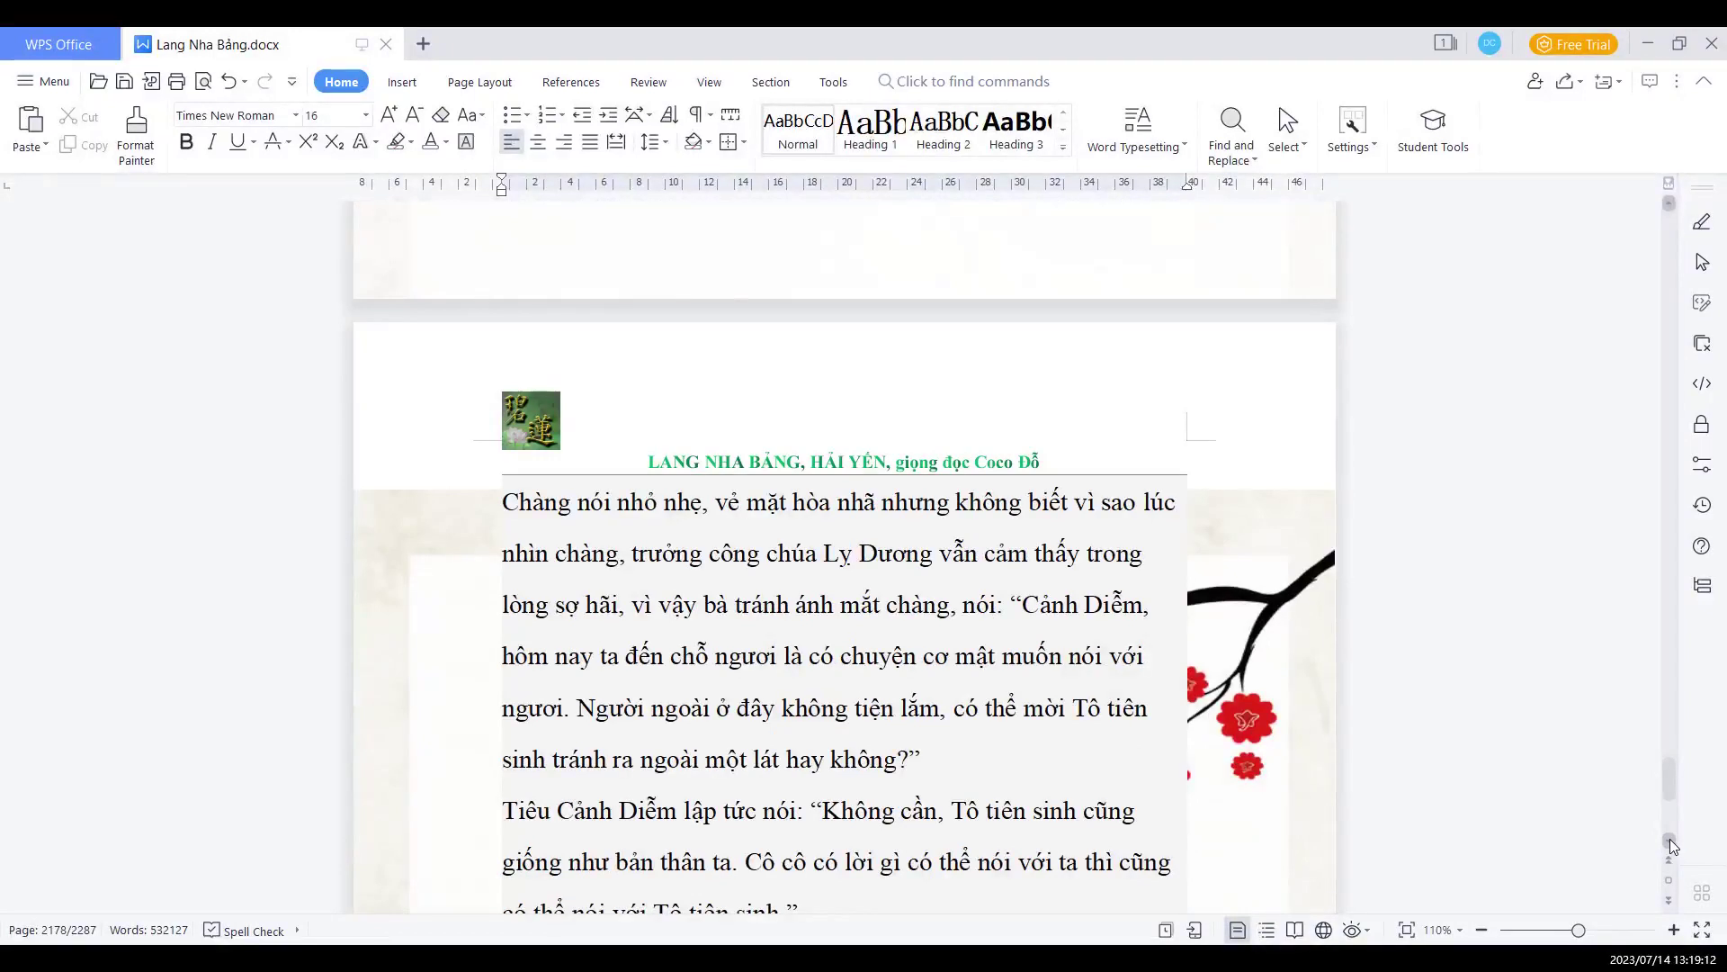
{"action": "left_click", "coordinate": [1674, 845]}
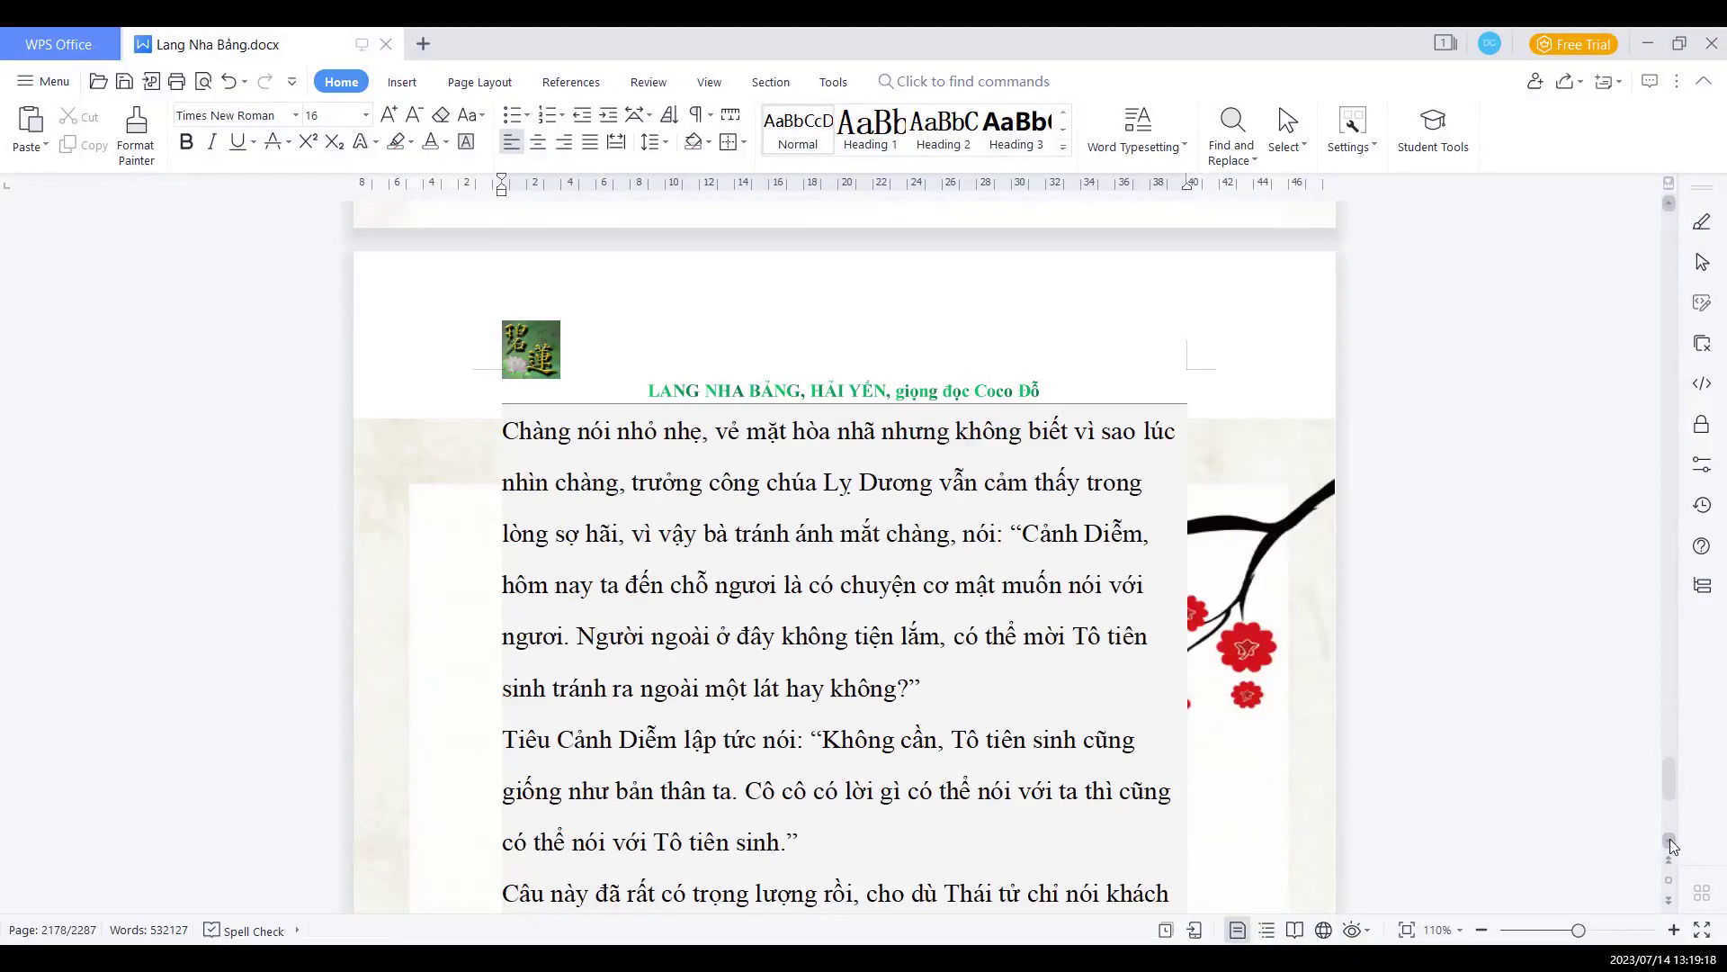
{"action": "left_click", "coordinate": [1674, 847]}
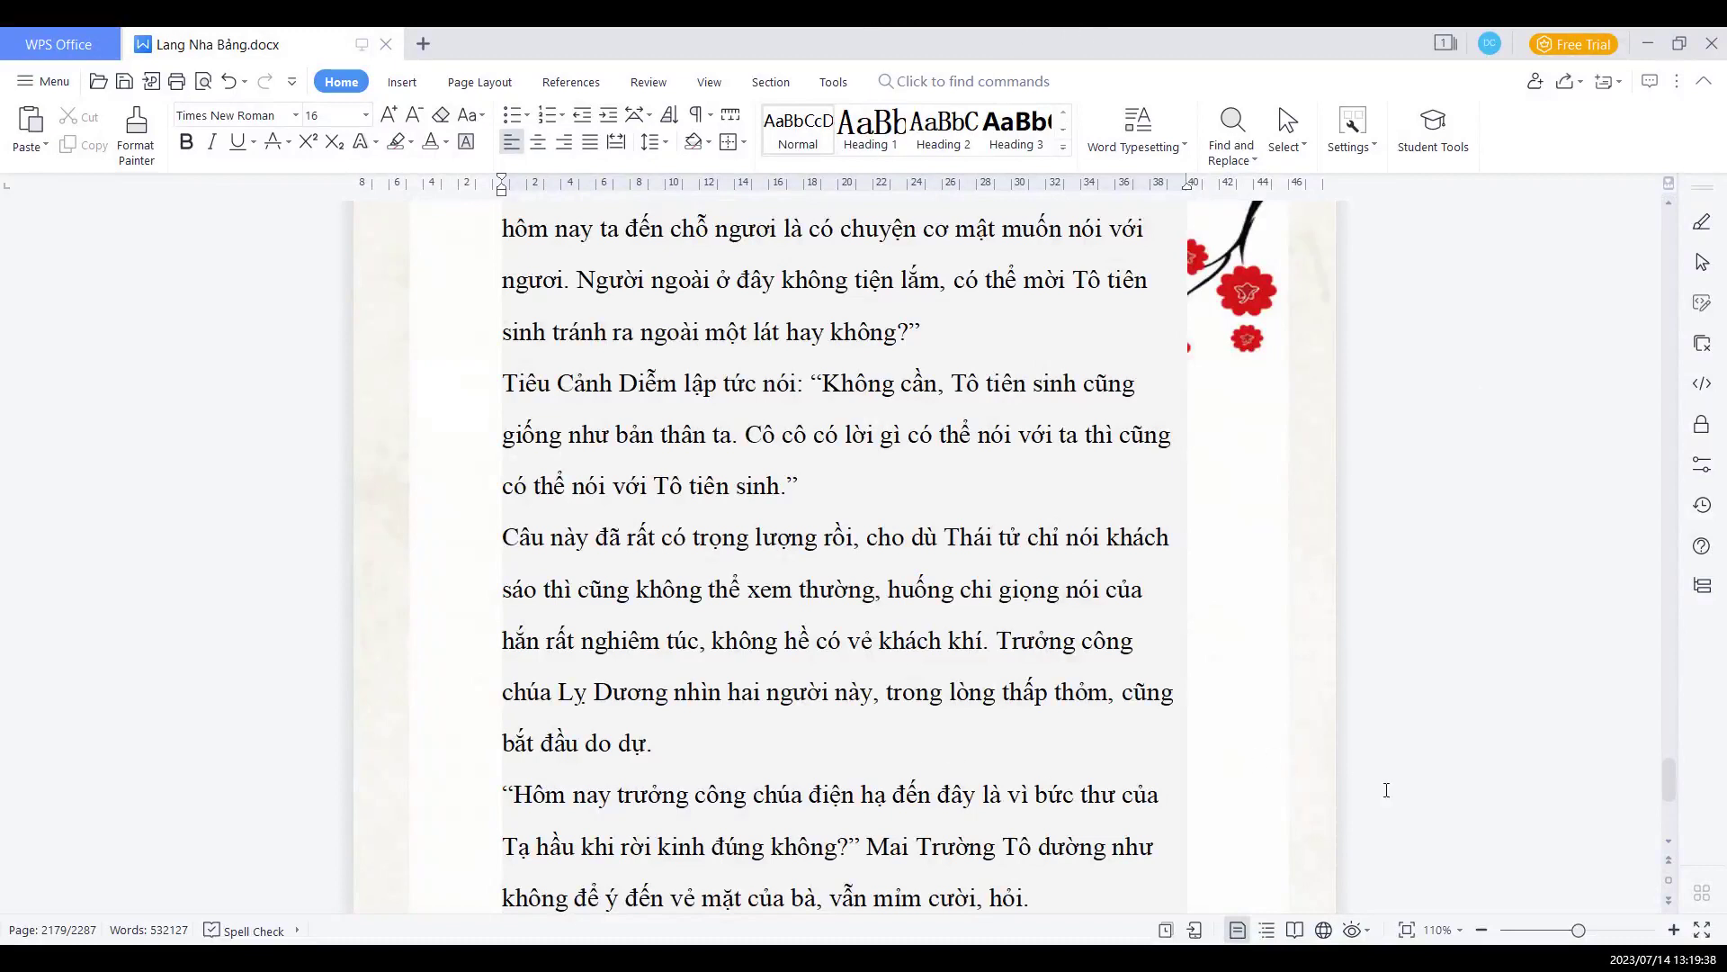
{"action": "left_click", "coordinate": [1671, 848]}
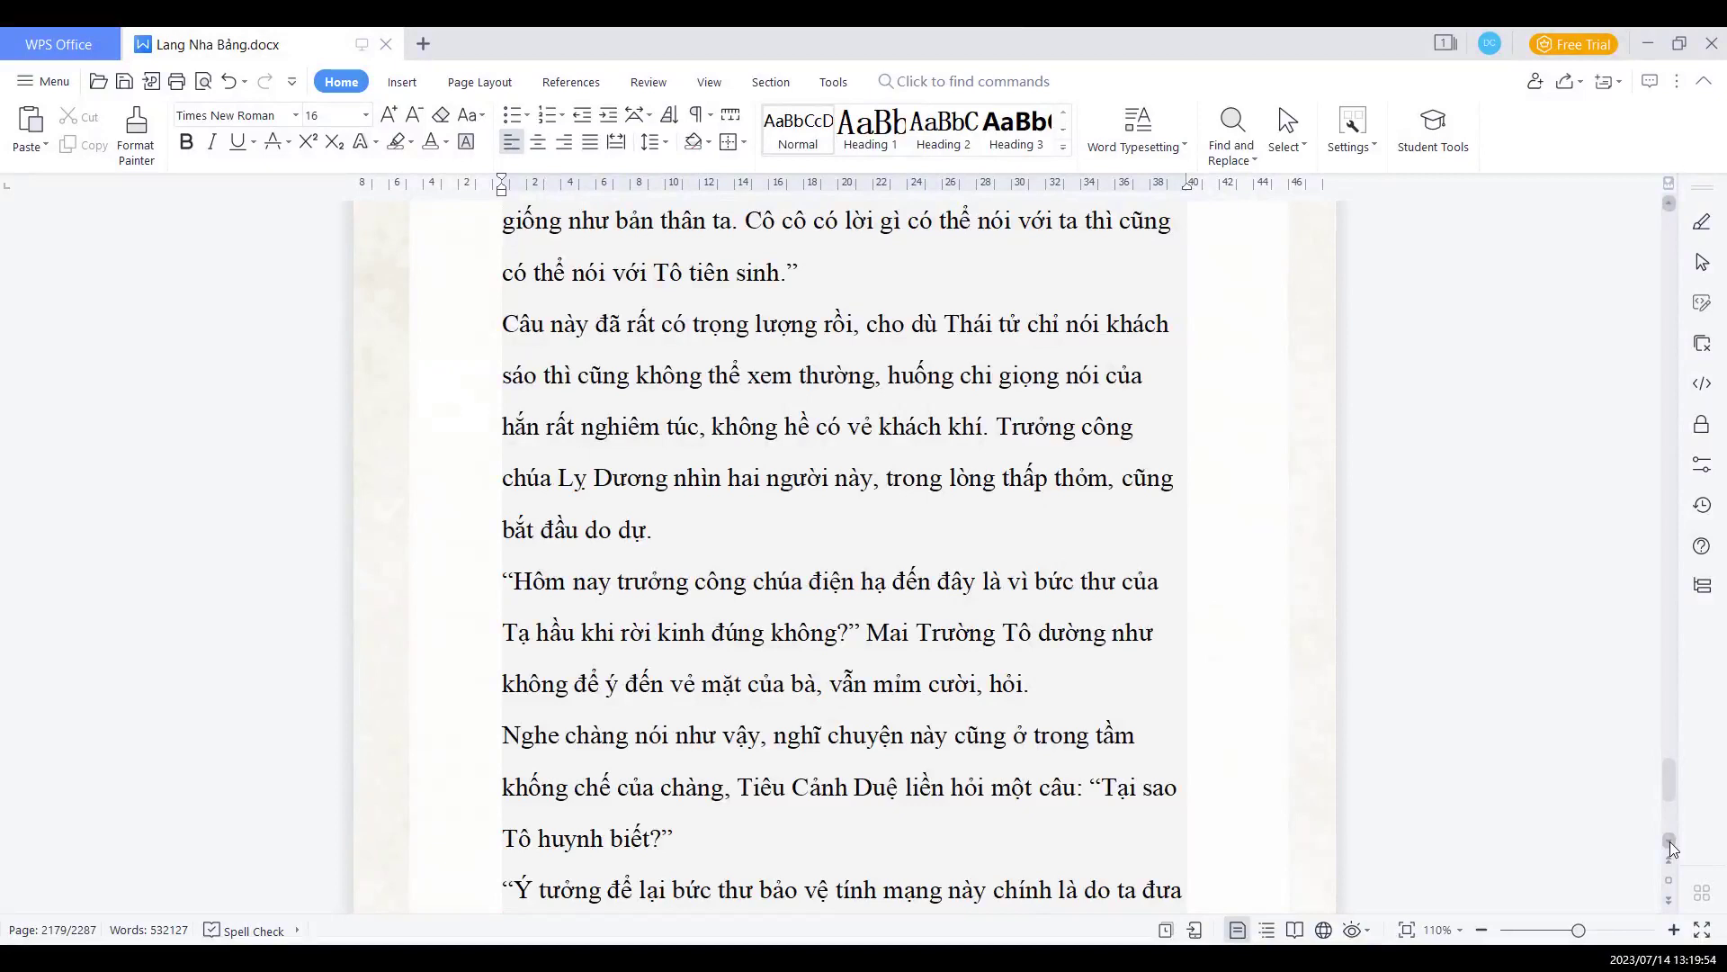
{"action": "scroll", "coordinate": [1671, 848], "scroll_direction": "down", "scroll_amount": 4}
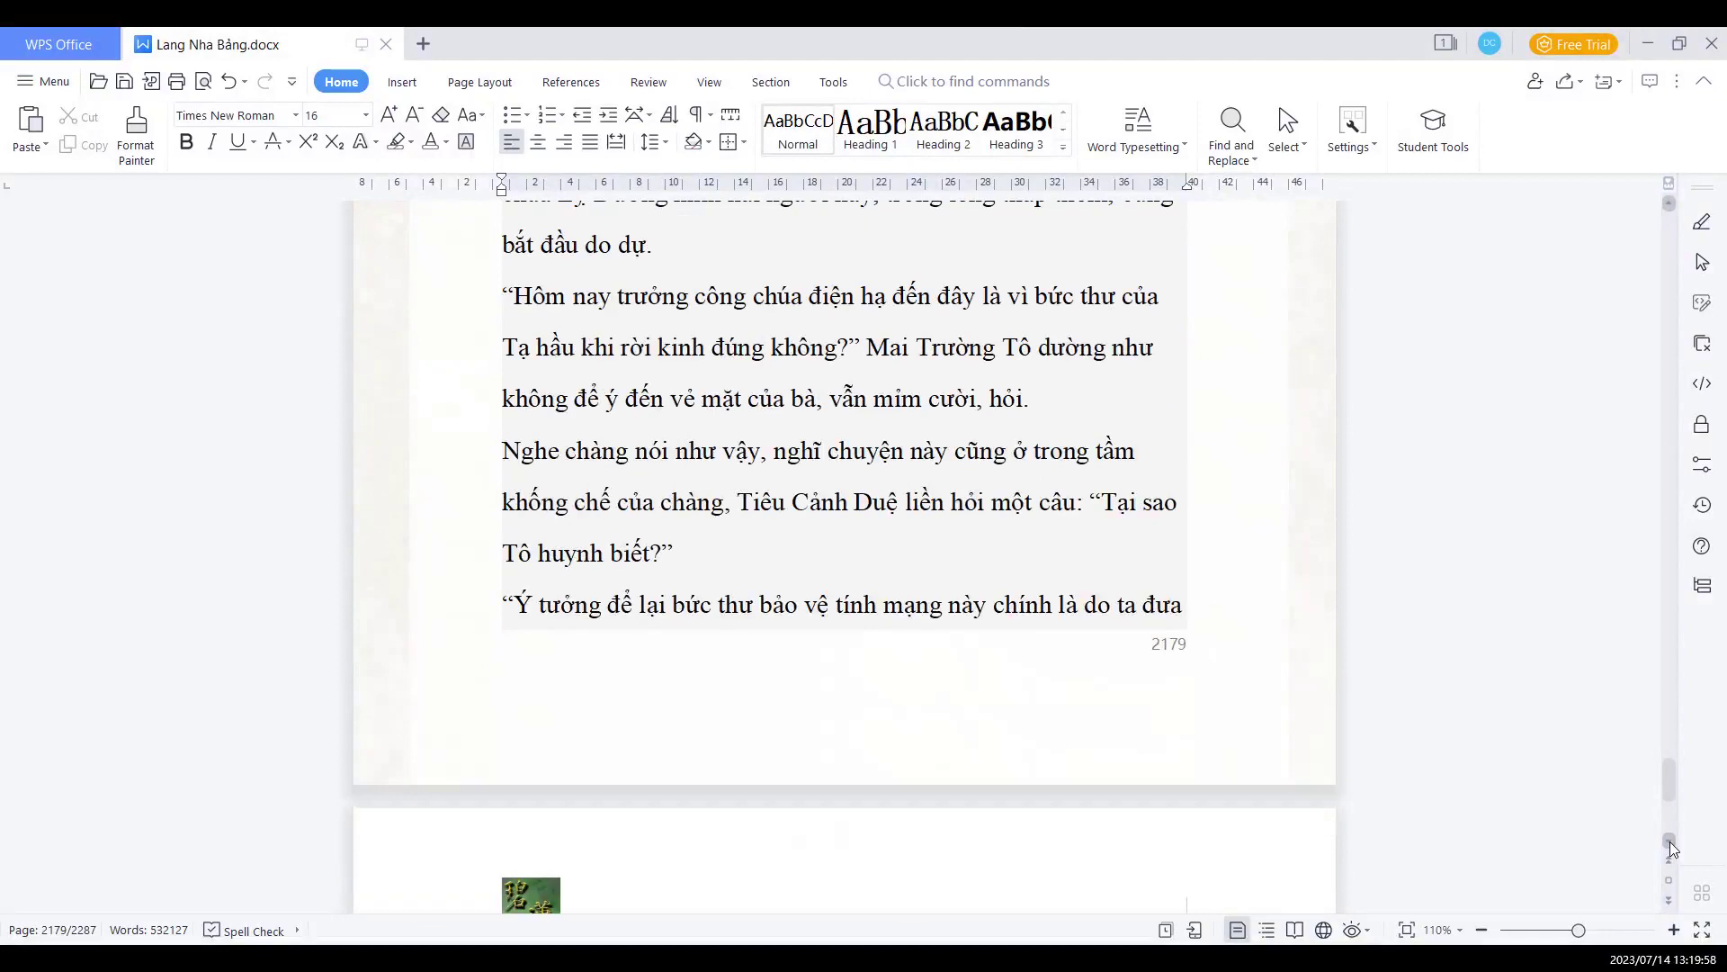
{"action": "scroll", "coordinate": [1672, 847], "scroll_direction": "down", "scroll_amount": 3}
{"action": "scroll", "coordinate": [1672, 848], "scroll_direction": "down", "scroll_amount": 3}
{"action": "scroll", "coordinate": [1670, 848], "scroll_direction": "down", "scroll_amount": 3}
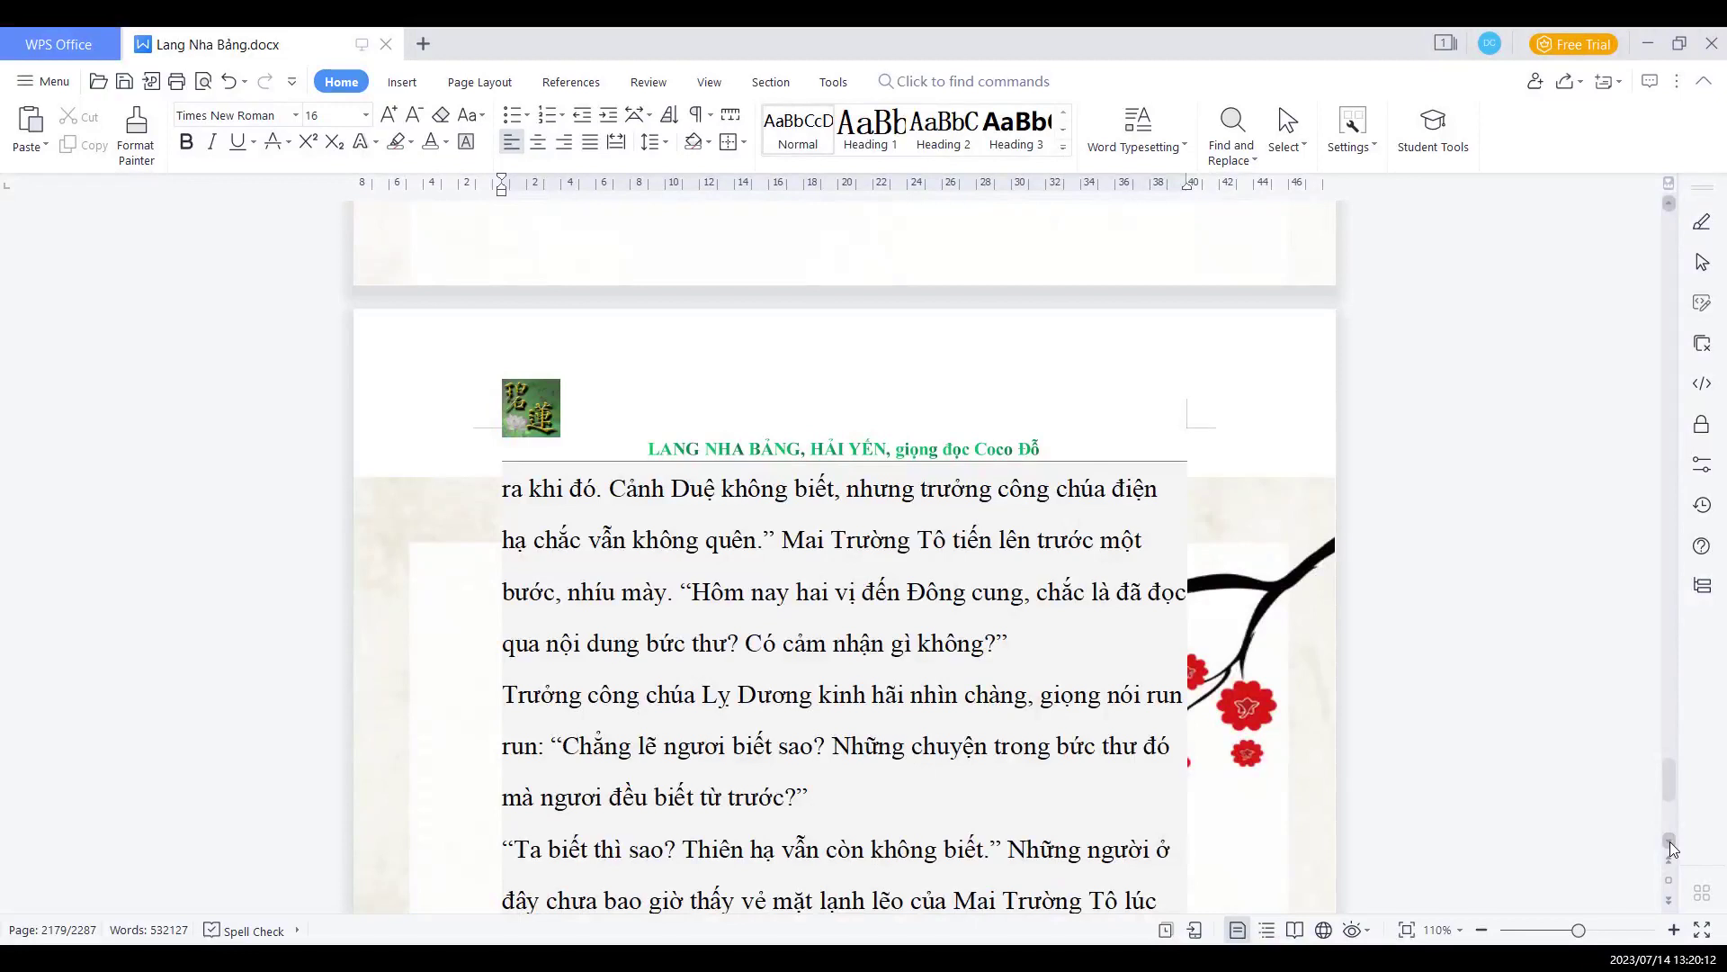
Scroll through page 2180, where Mai Trường Tô says his help is limited, to the next page
{"action": "left_click", "coordinate": [1671, 848]}
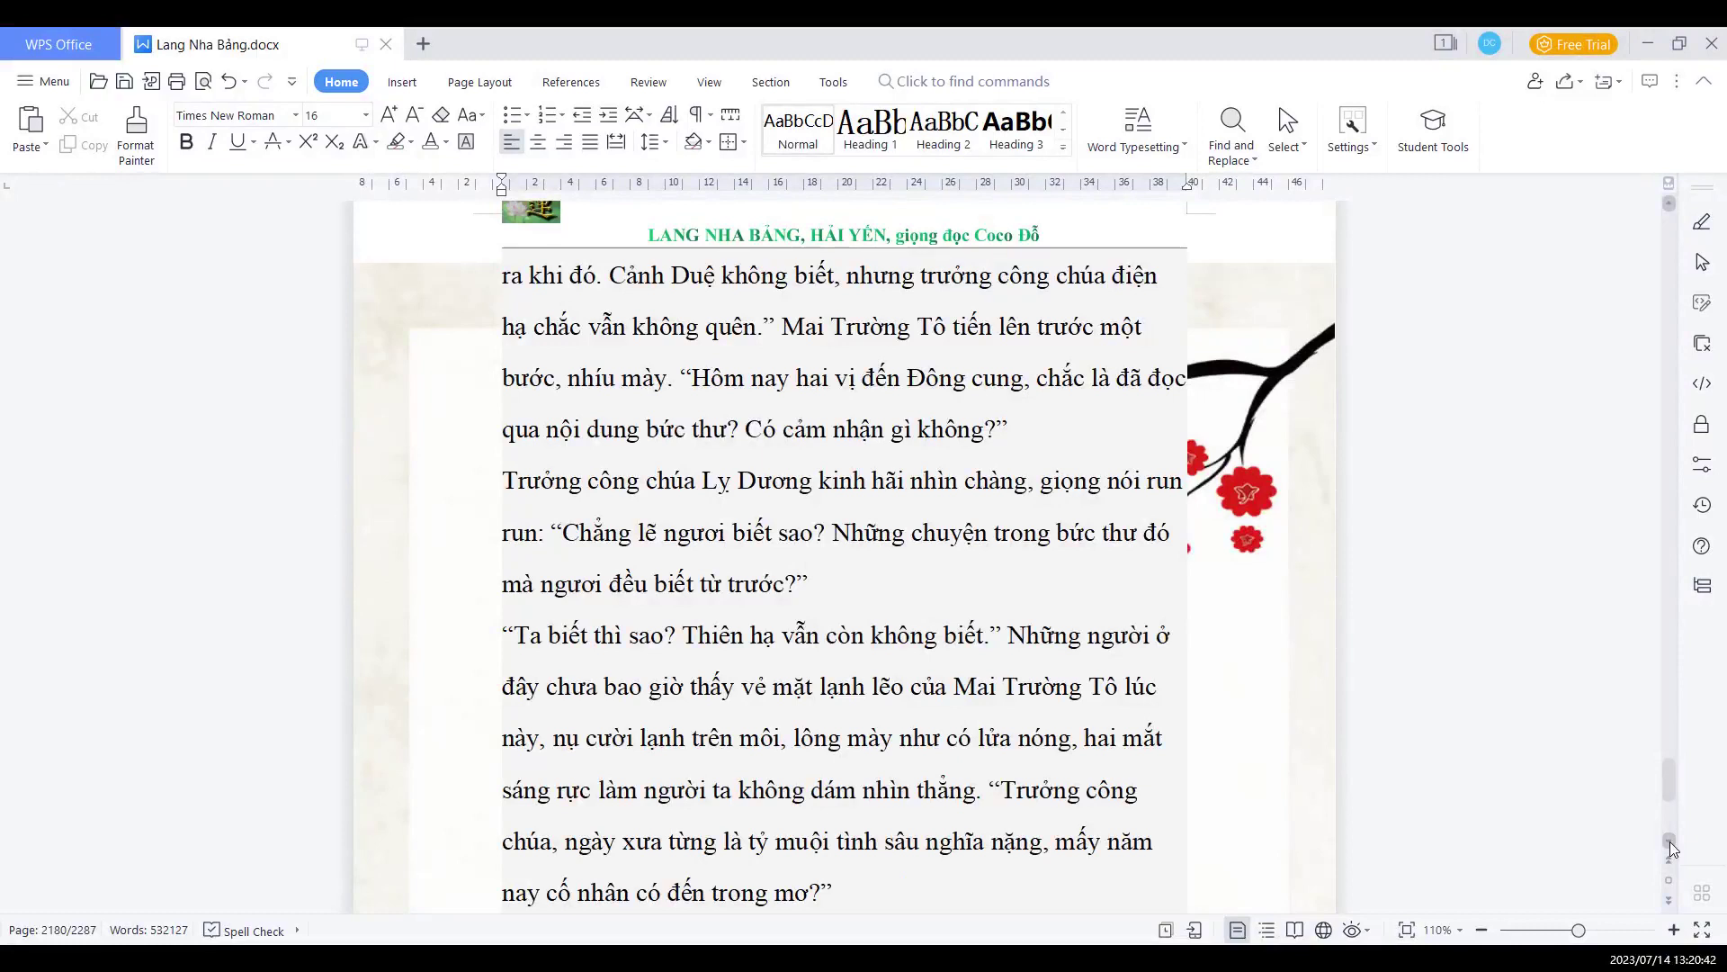
{"action": "left_click", "coordinate": [1671, 847]}
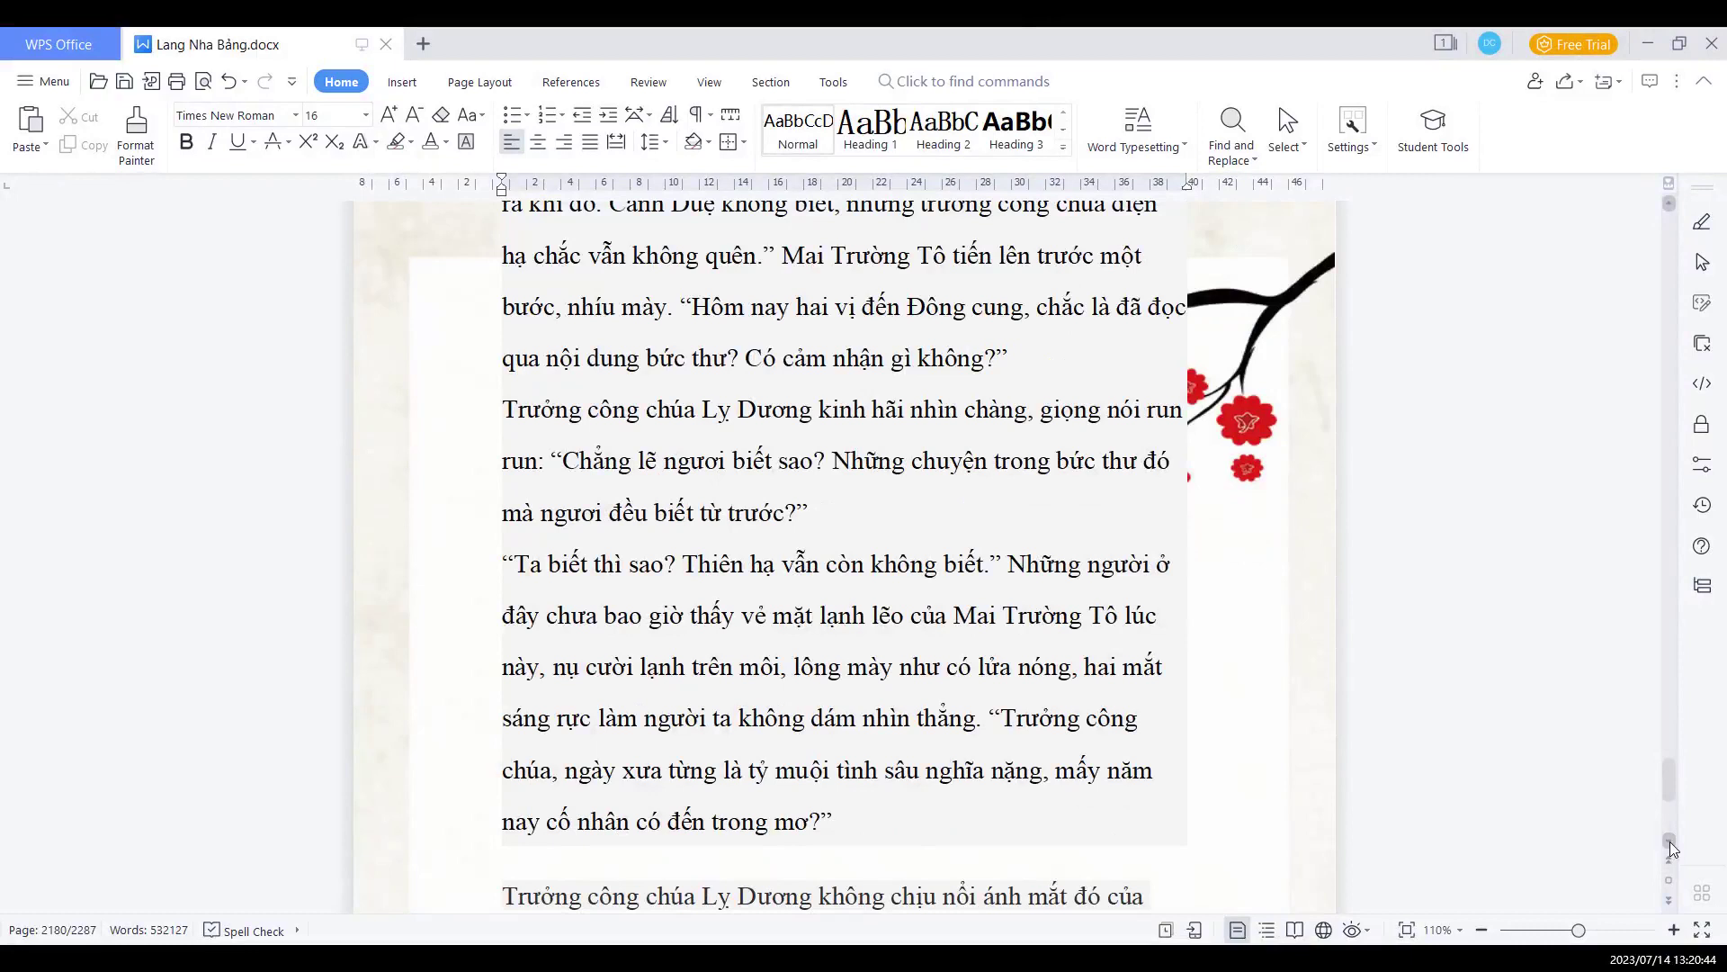
{"action": "left_click", "coordinate": [1670, 847]}
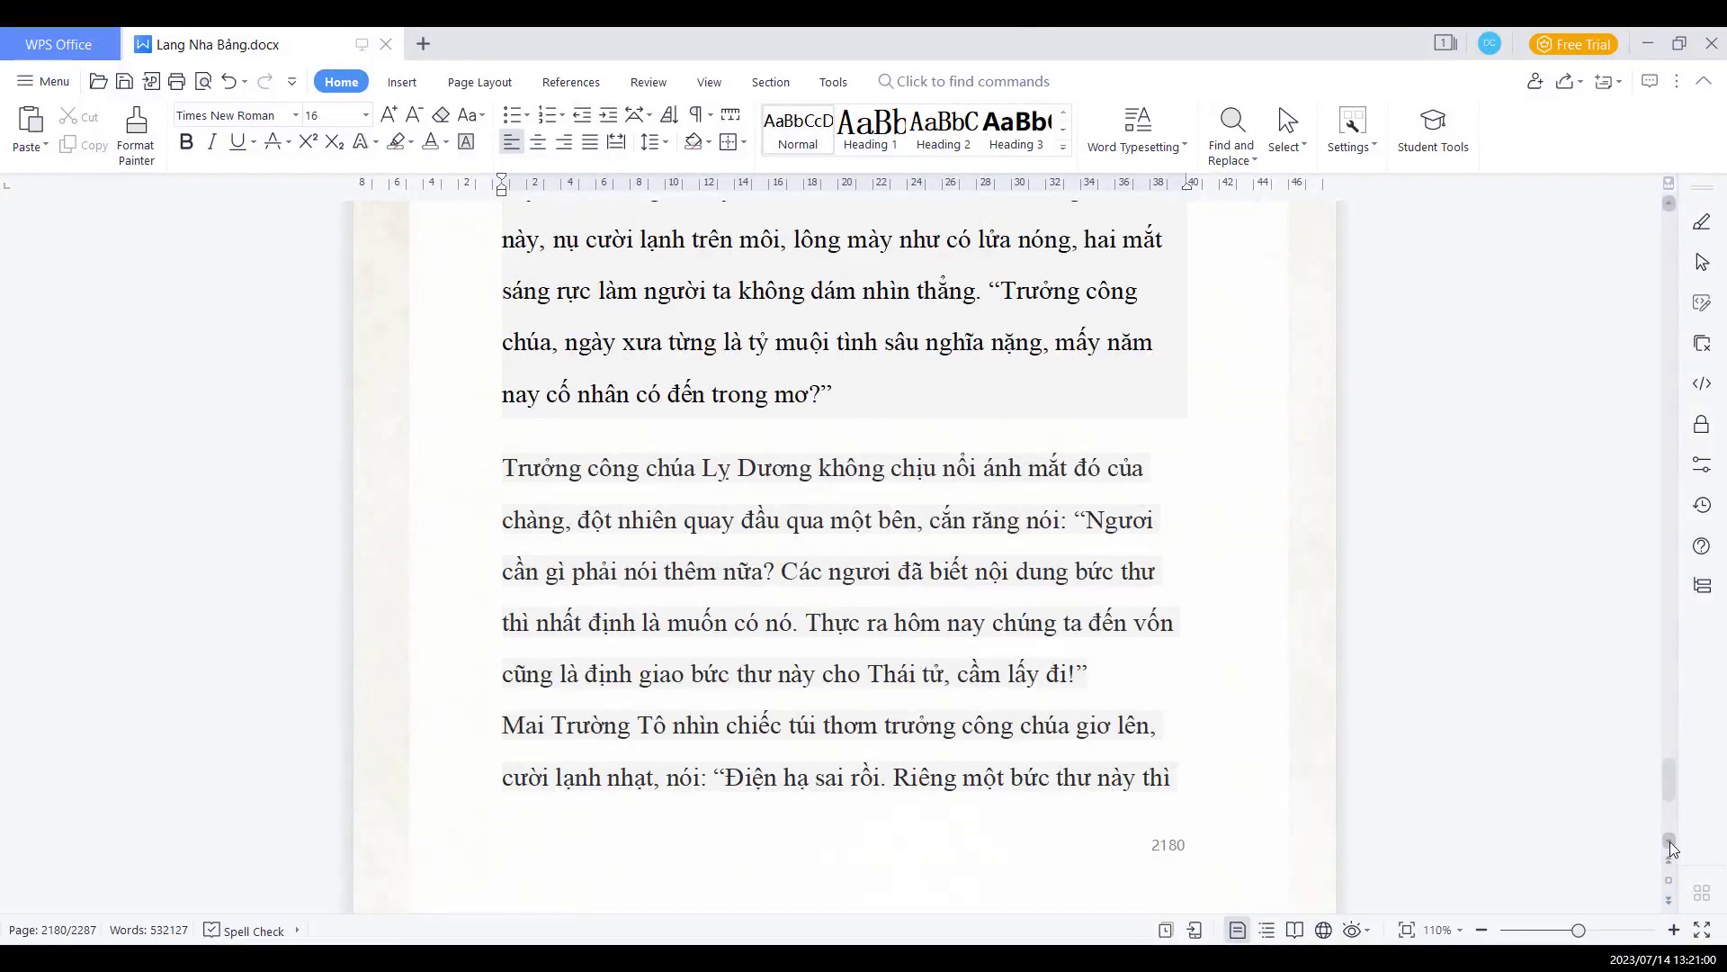
{"action": "scroll", "coordinate": [1672, 848], "scroll_direction": "down", "scroll_amount": 4}
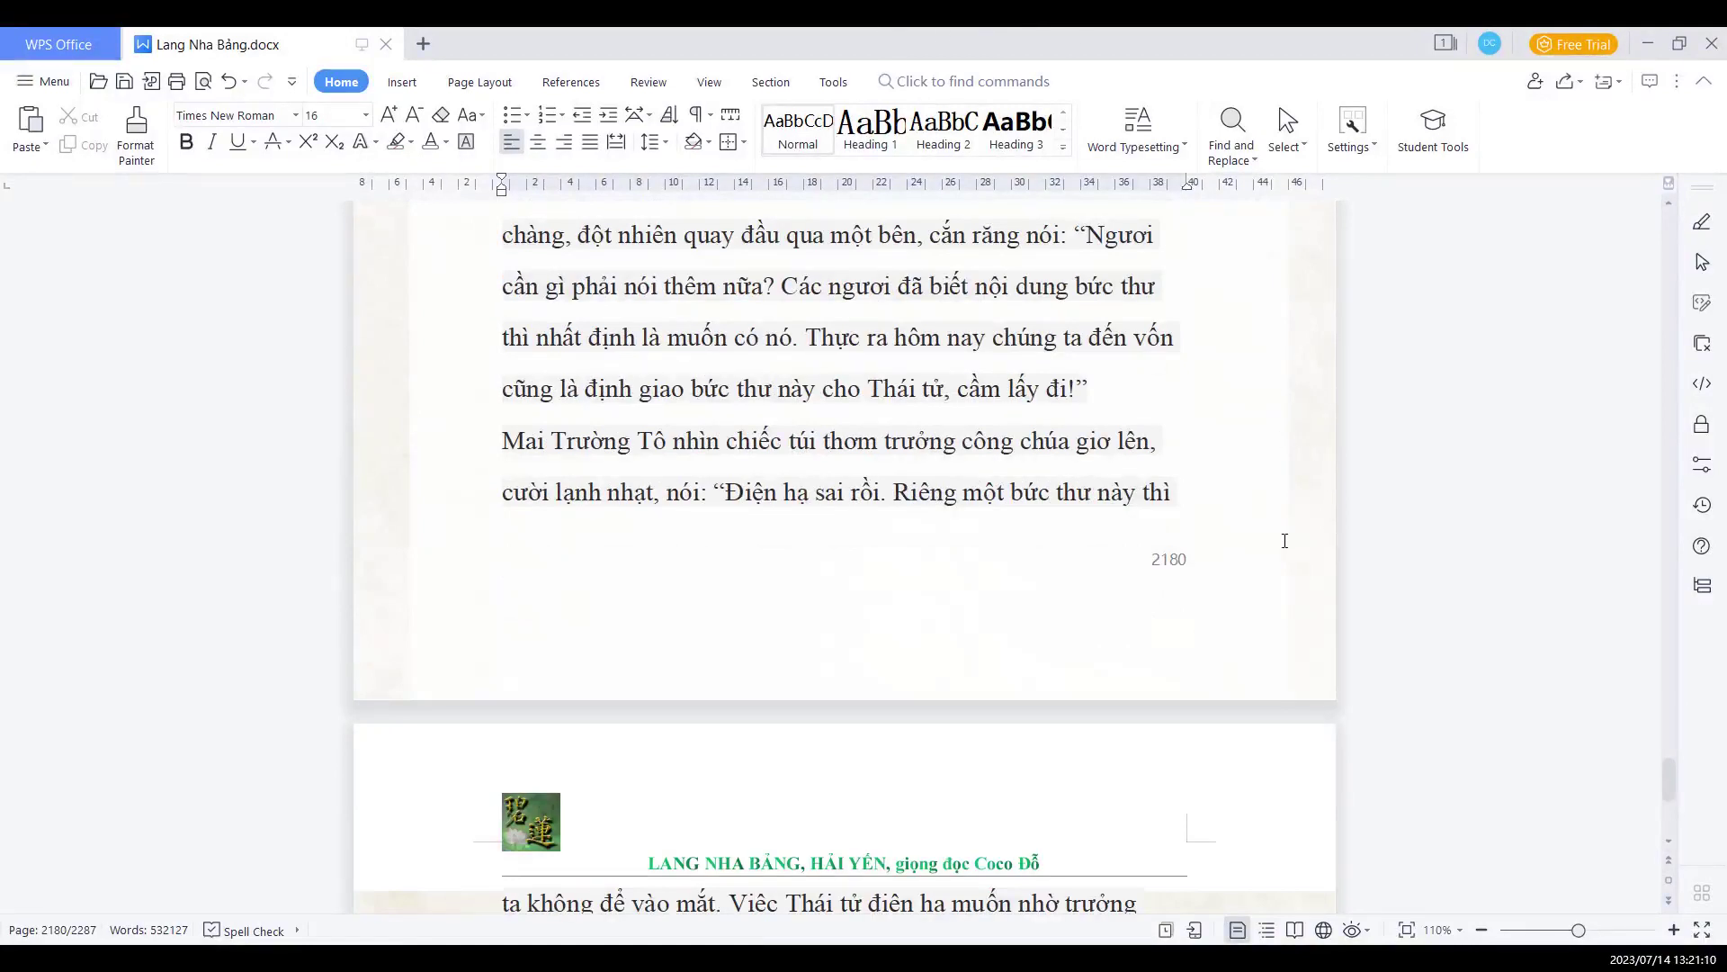
{"action": "left_click", "coordinate": [1668, 844]}
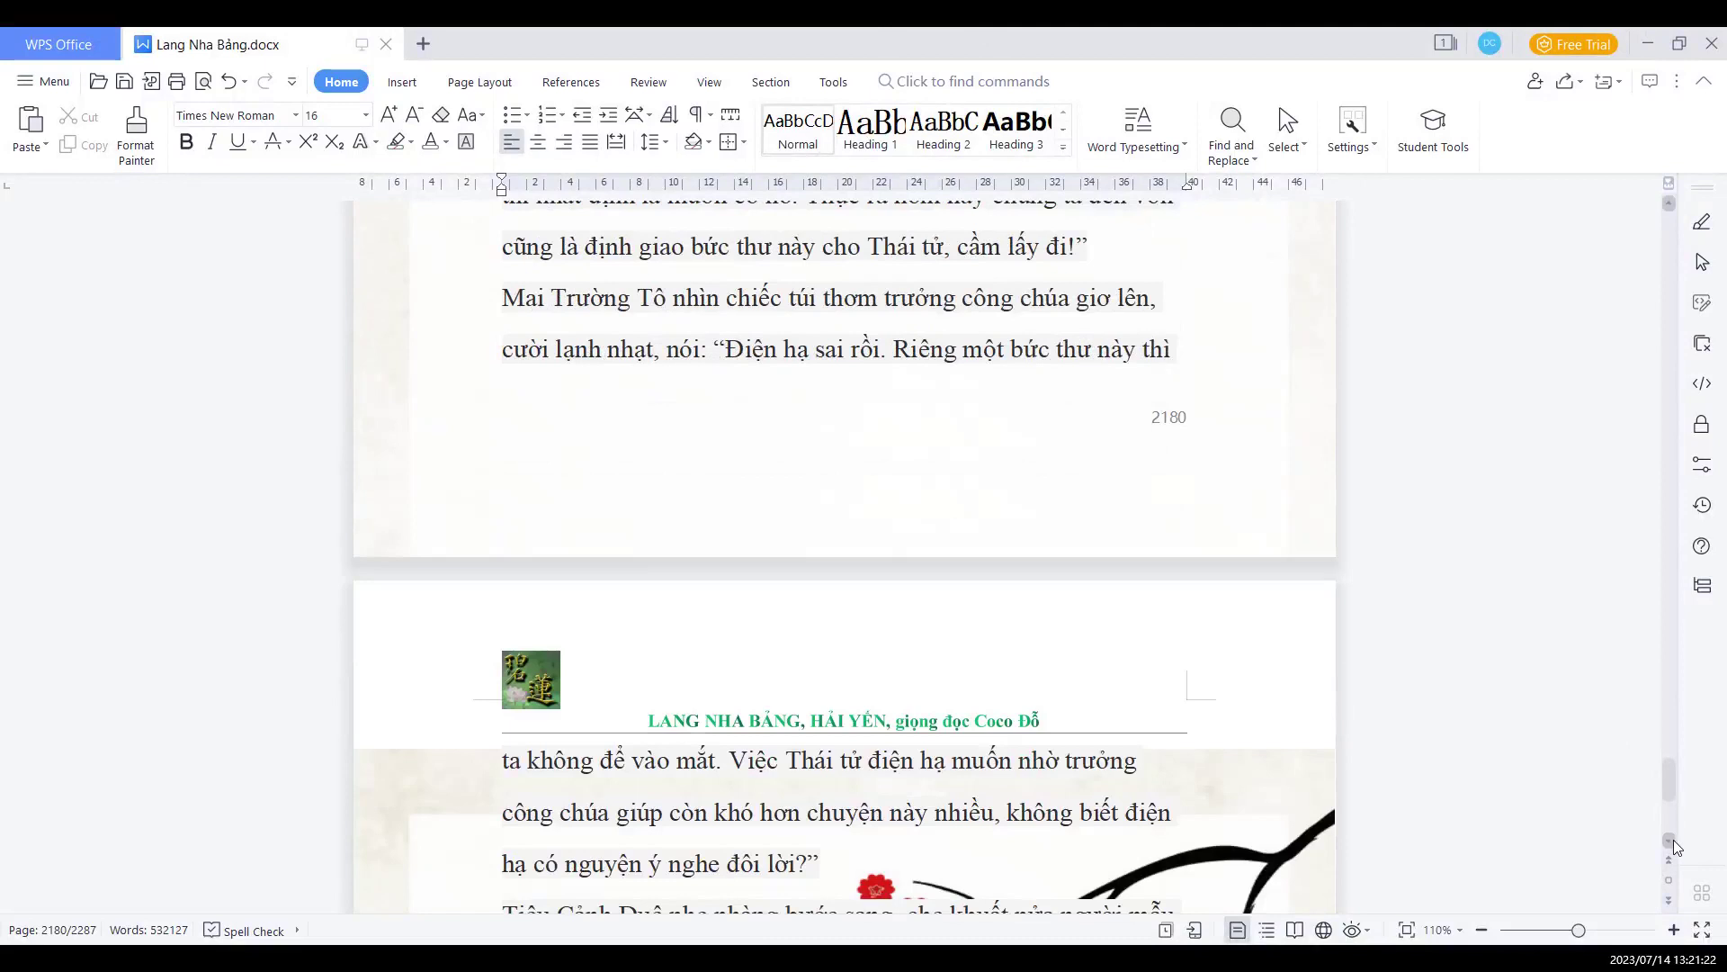
{"action": "left_click", "coordinate": [1674, 846]}
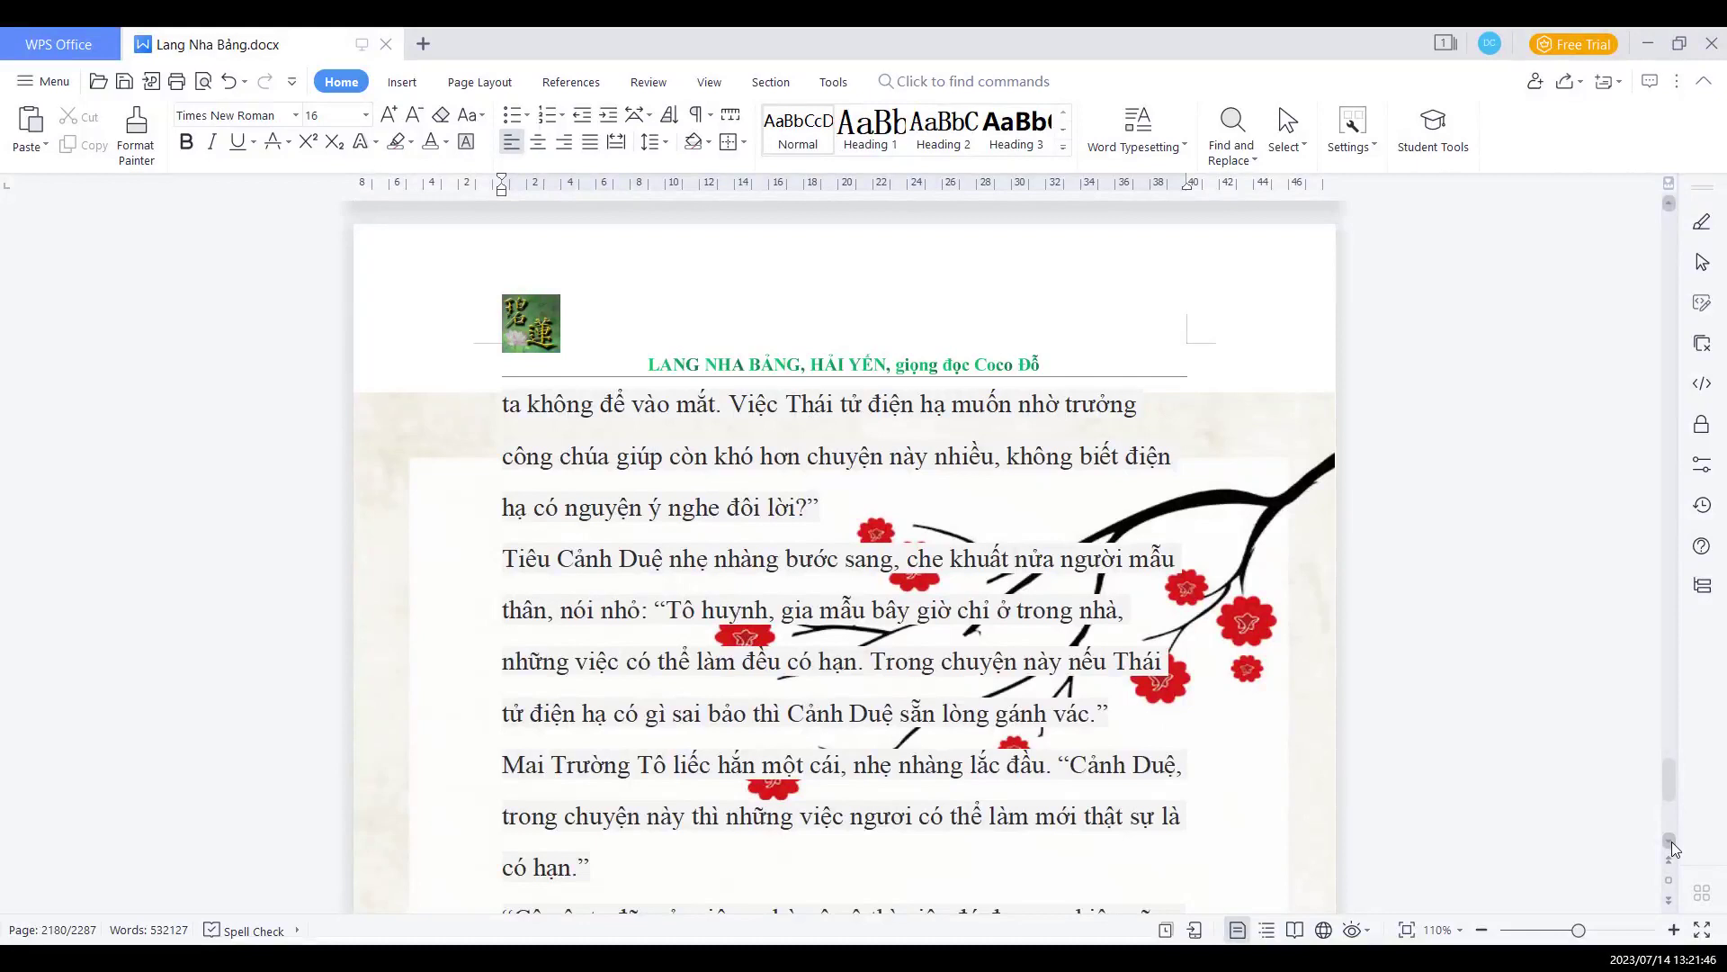
{"action": "scroll", "coordinate": [1673, 848], "scroll_direction": "down", "scroll_amount": 5}
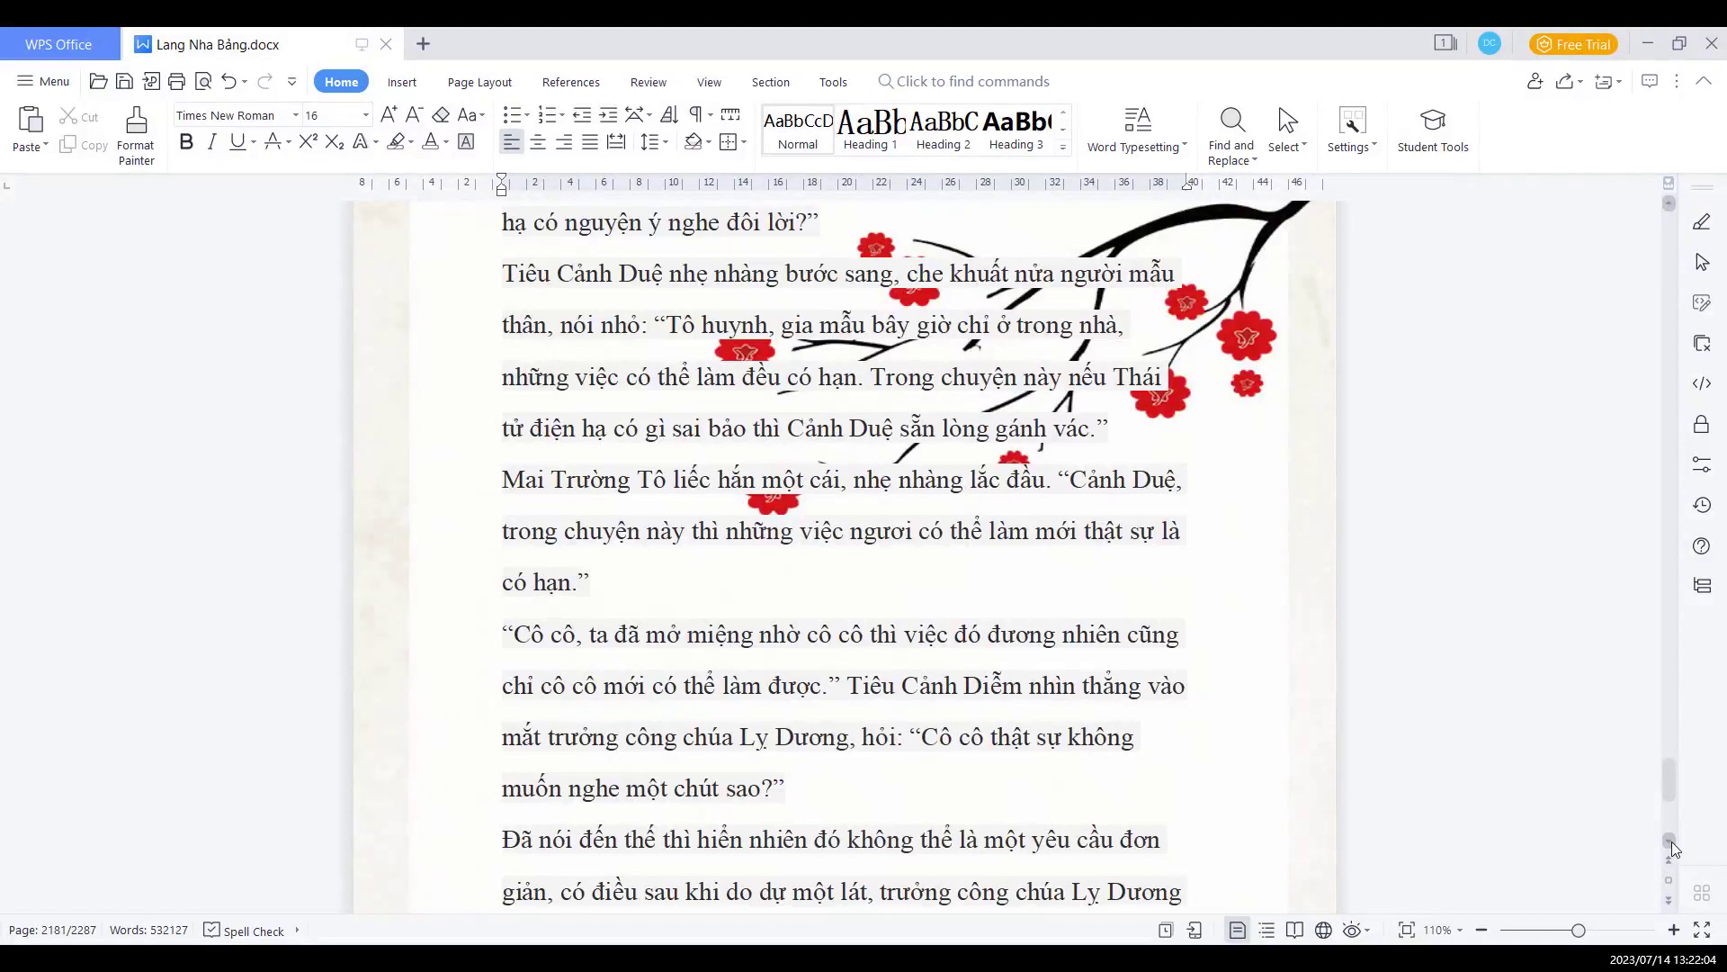
{"action": "scroll", "coordinate": [1674, 847], "scroll_direction": "down", "scroll_amount": 2}
{"action": "scroll", "coordinate": [1673, 847], "scroll_direction": "down", "scroll_amount": 2}
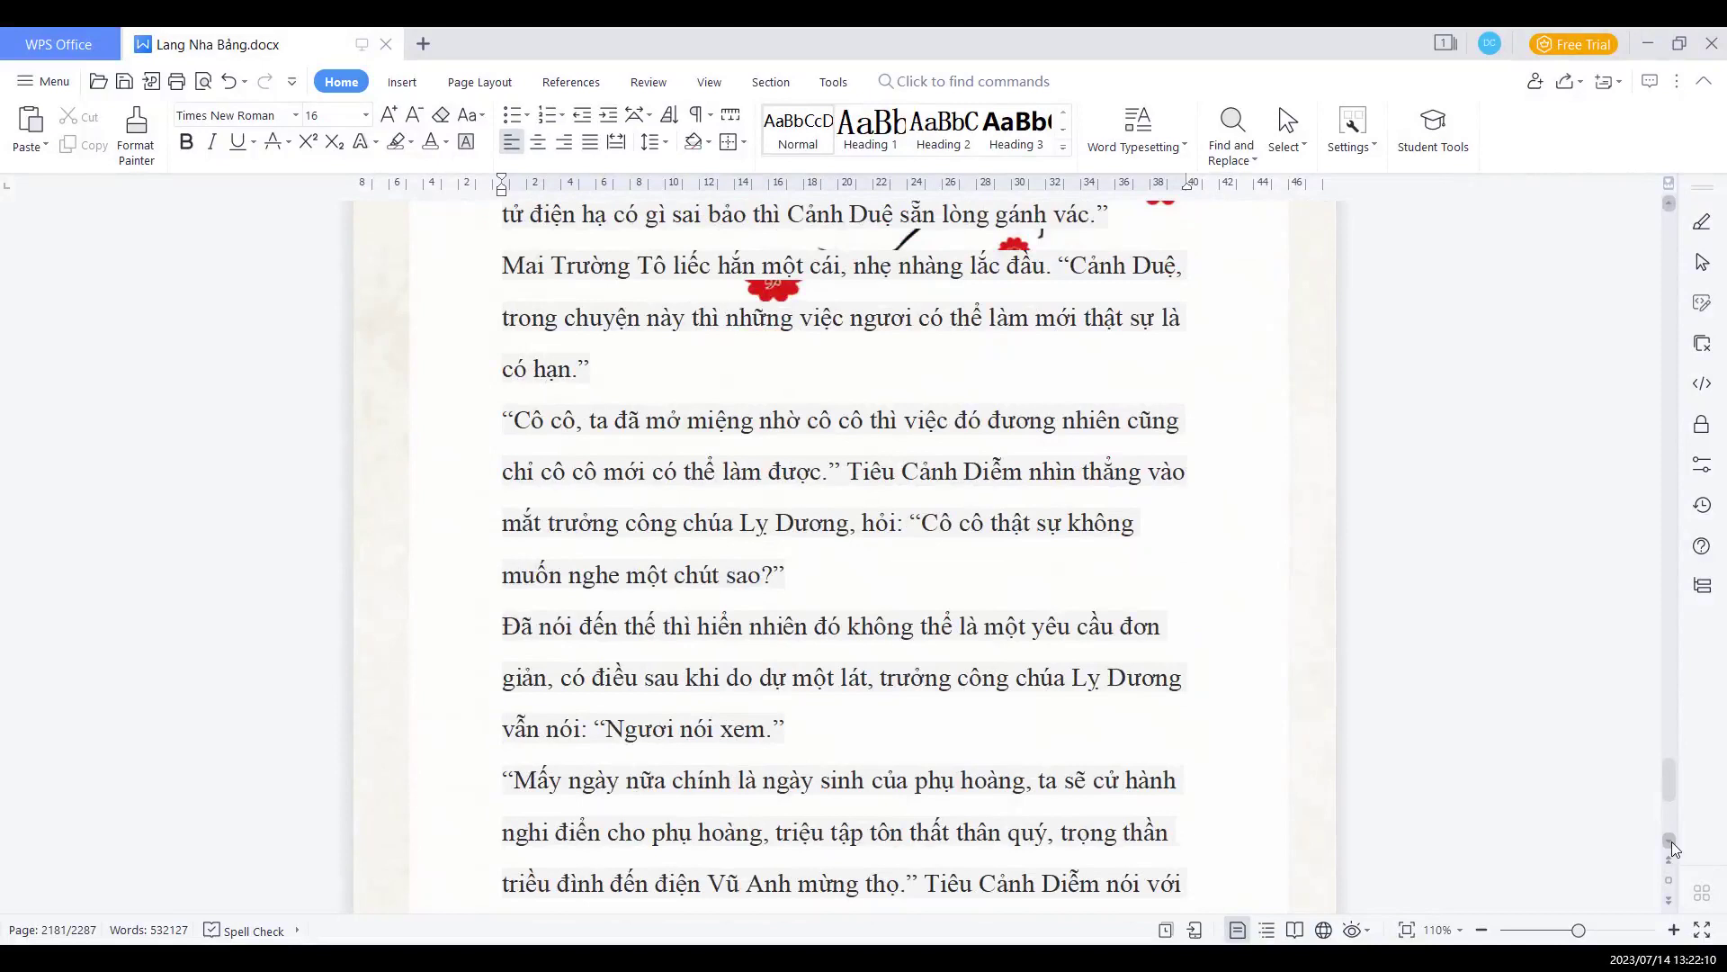
{"action": "scroll", "coordinate": [1674, 848], "scroll_direction": "down", "scroll_amount": 2}
{"action": "scroll", "coordinate": [1674, 849], "scroll_direction": "down", "scroll_amount": 2}
{"action": "scroll", "coordinate": [1674, 848], "scroll_direction": "down", "scroll_amount": 2}
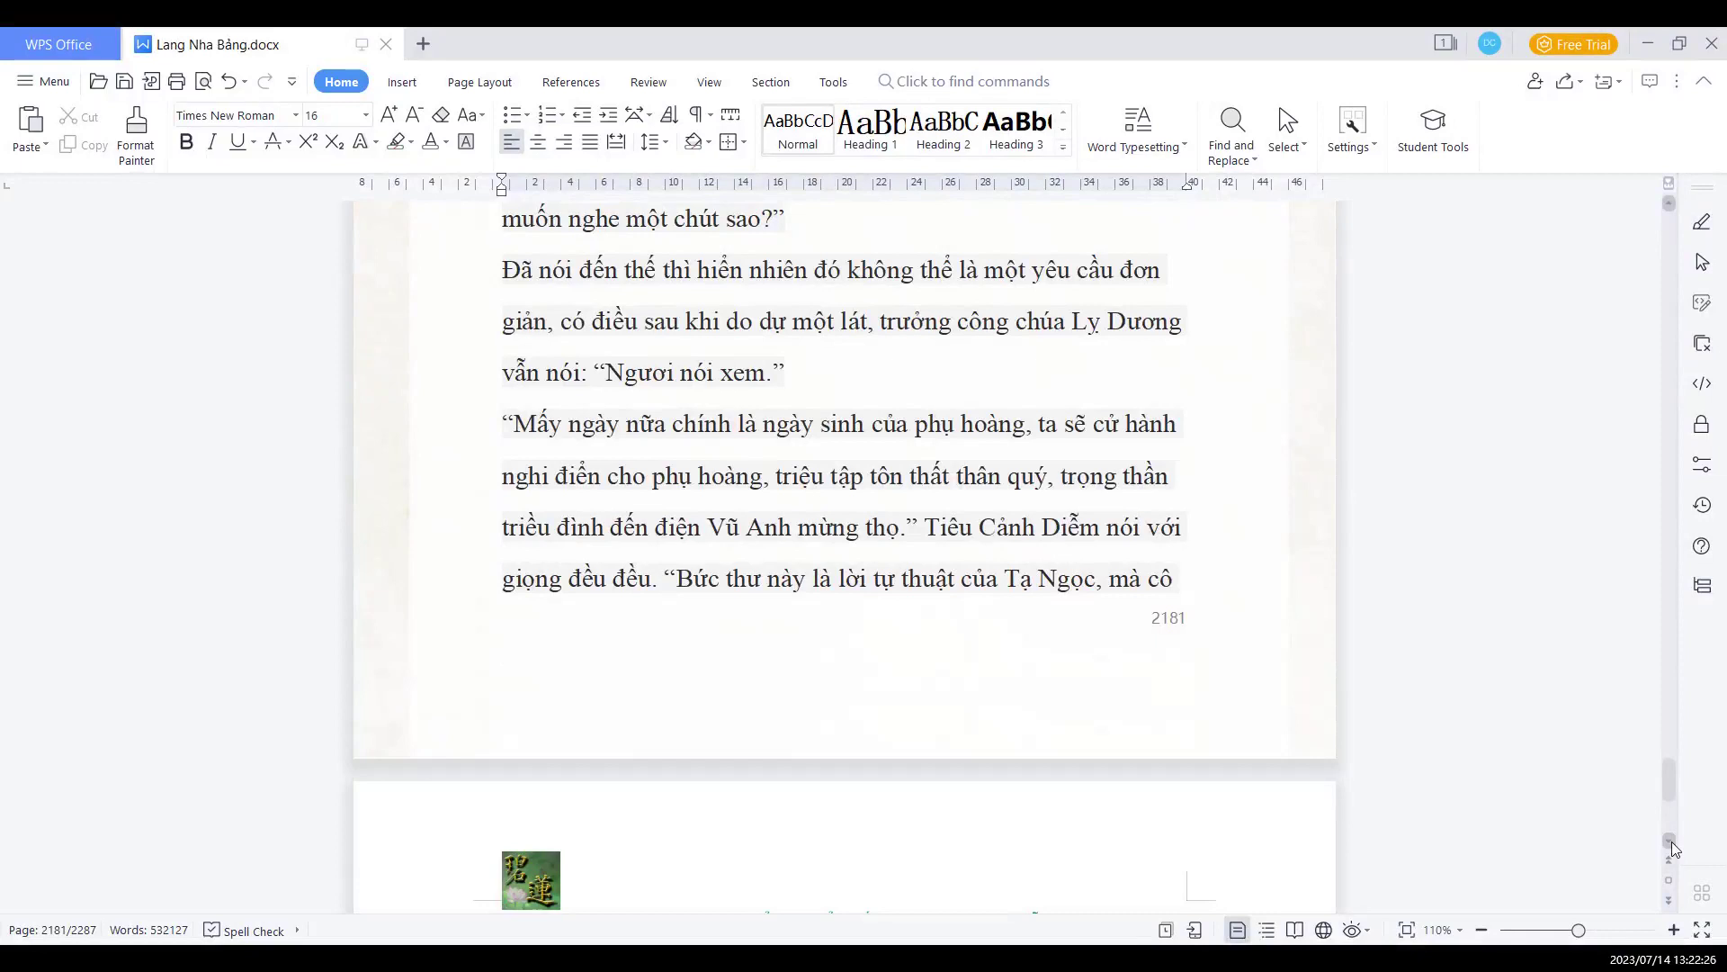
{"action": "scroll", "coordinate": [1672, 849], "scroll_direction": "down", "scroll_amount": 3}
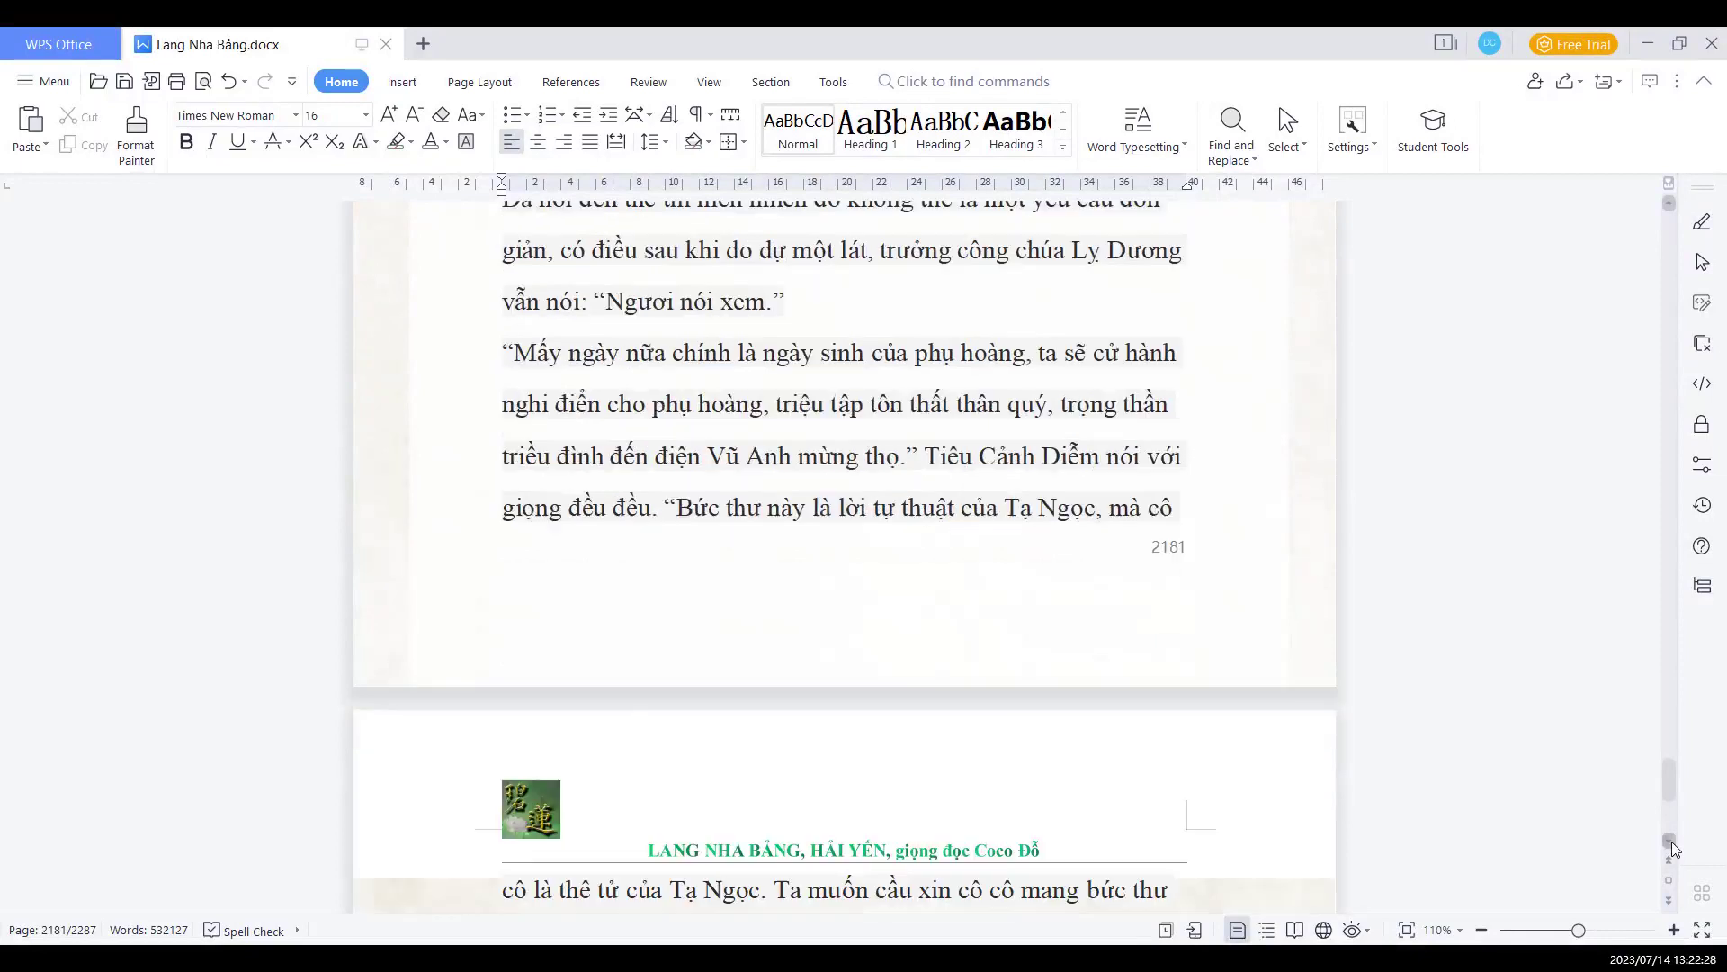
{"action": "scroll", "coordinate": [1672, 847], "scroll_direction": "down", "scroll_amount": 3}
{"action": "scroll", "coordinate": [1672, 848], "scroll_direction": "down", "scroll_amount": 3}
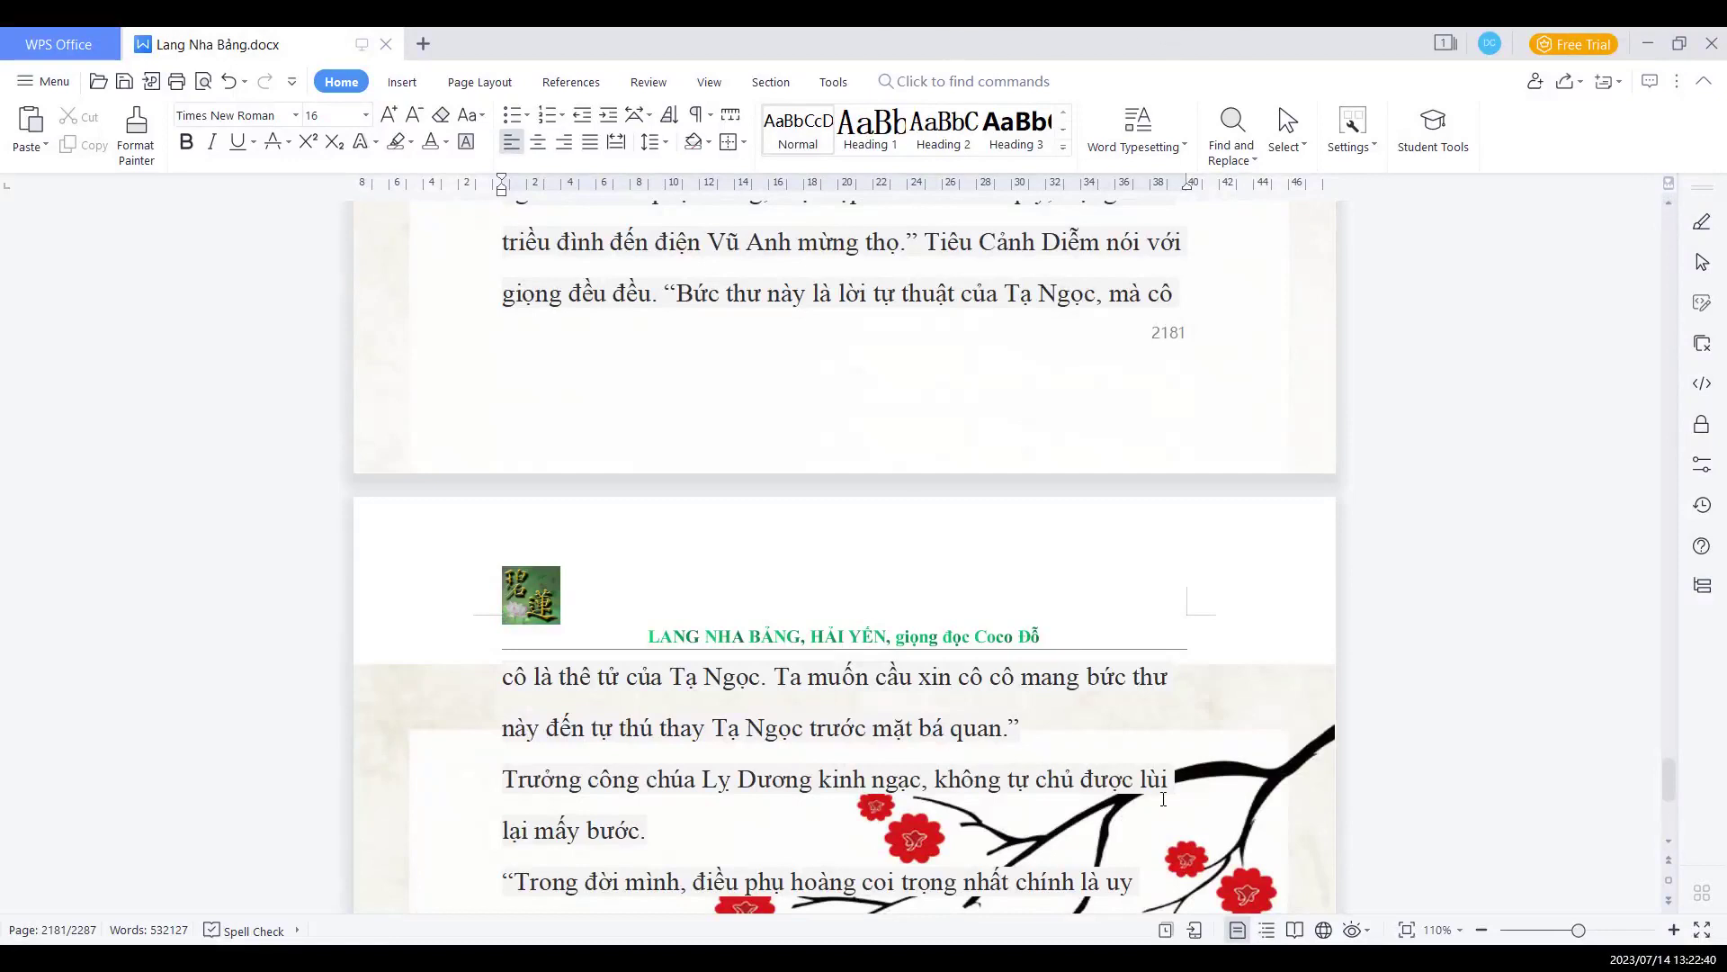
Scroll line by line to the end of page 2182 and the top of page 2183
{"action": "left_click", "coordinate": [1671, 842]}
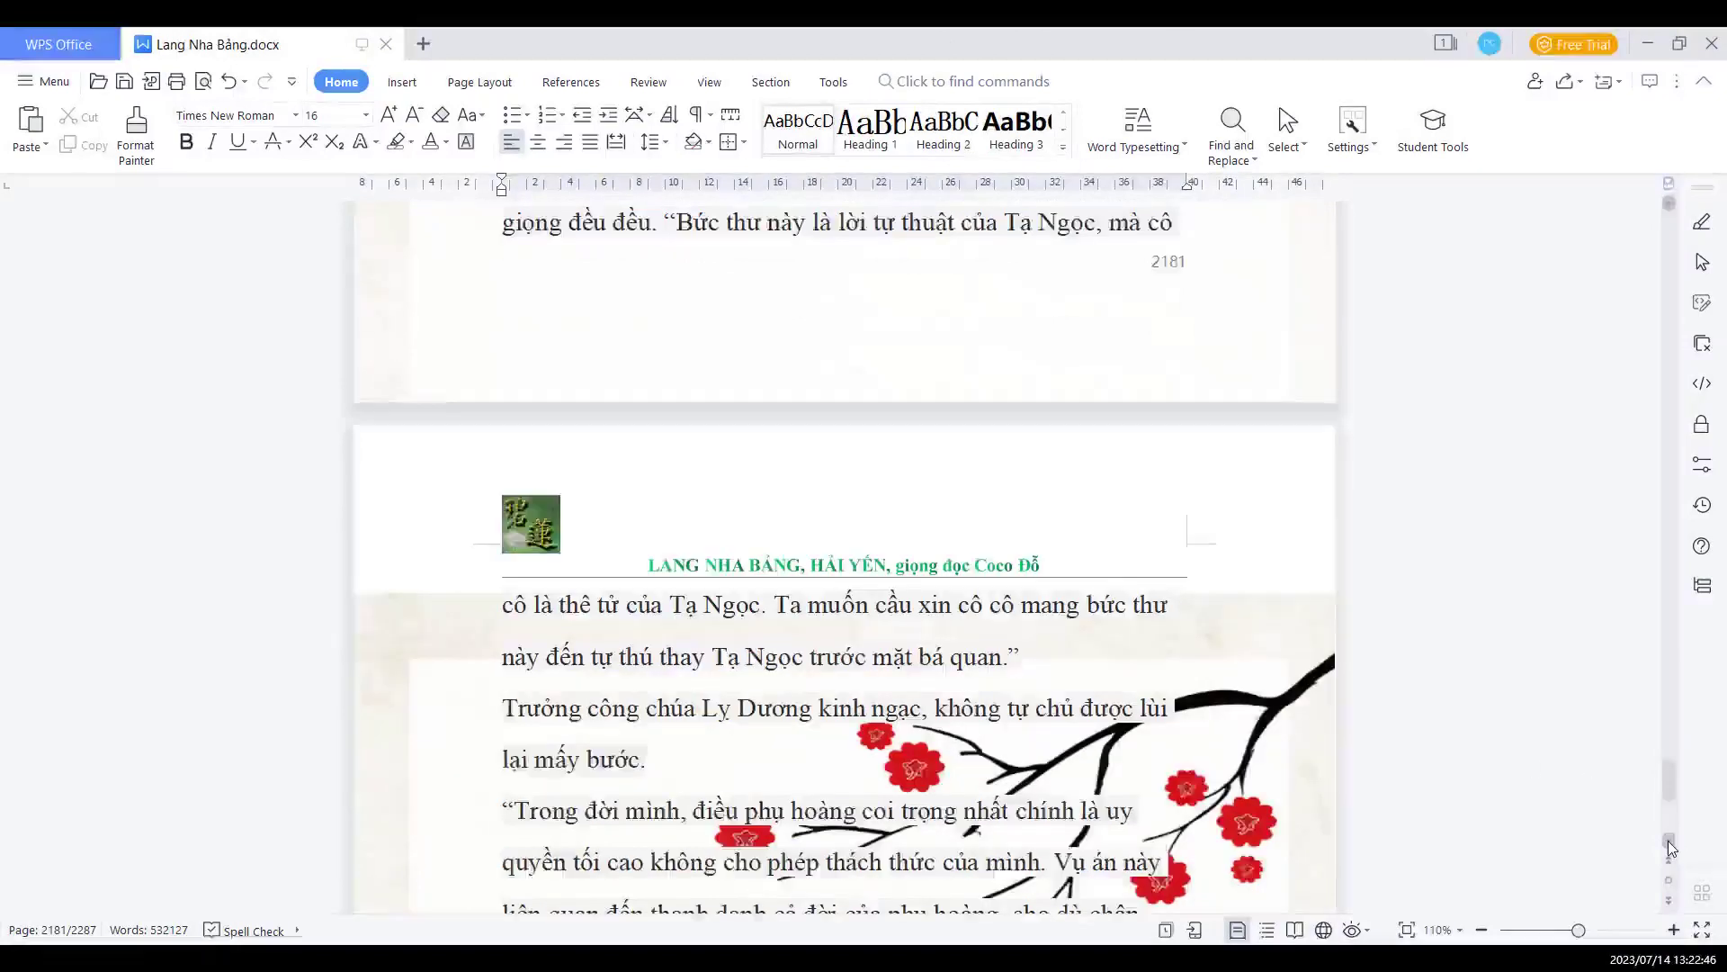
{"action": "left_click", "coordinate": [1672, 846]}
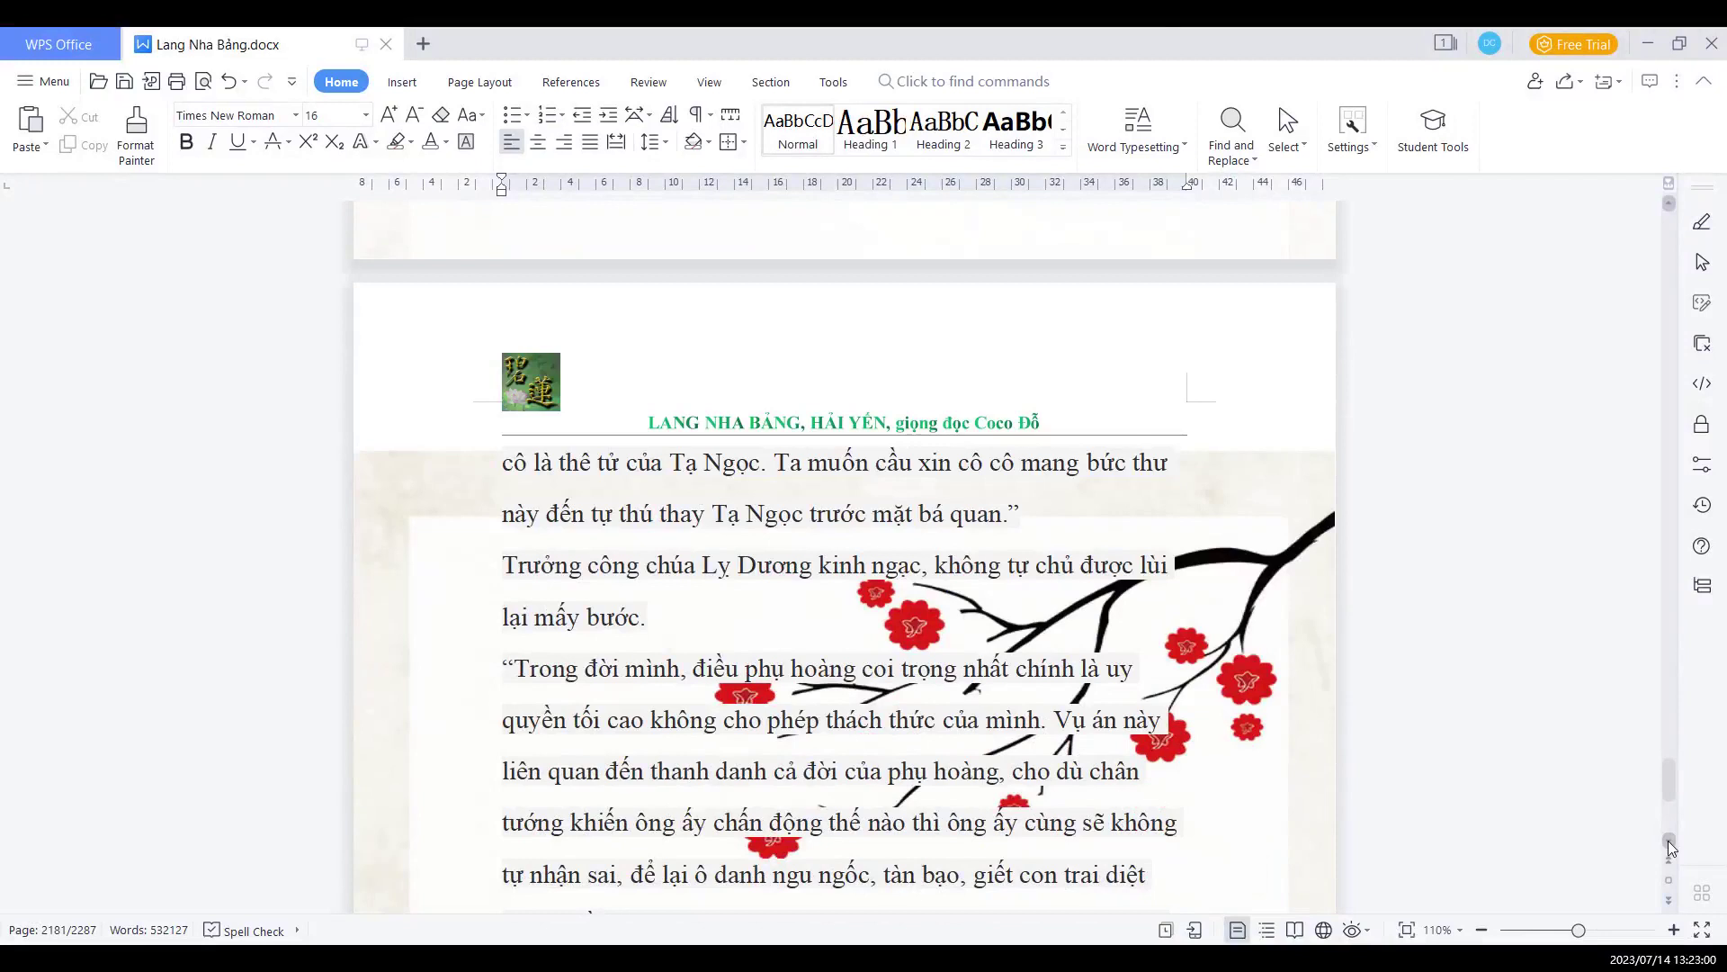
{"action": "scroll", "coordinate": [1671, 847], "scroll_direction": "down", "scroll_amount": 1}
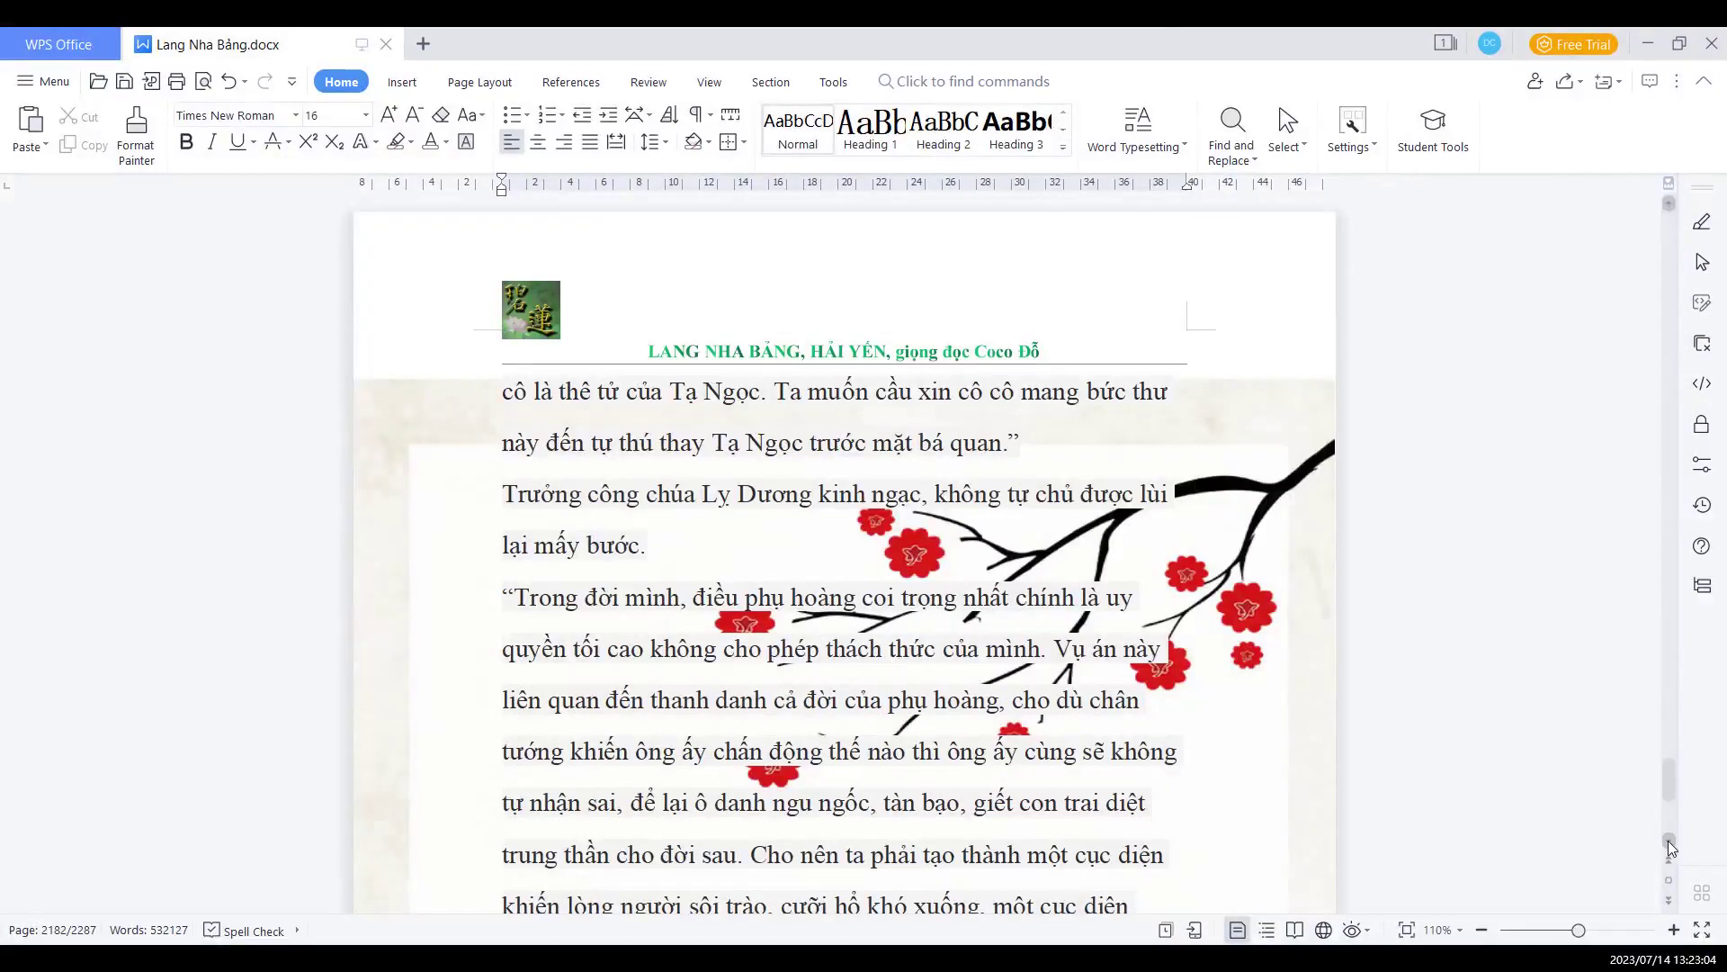
{"action": "left_click", "coordinate": [1671, 846]}
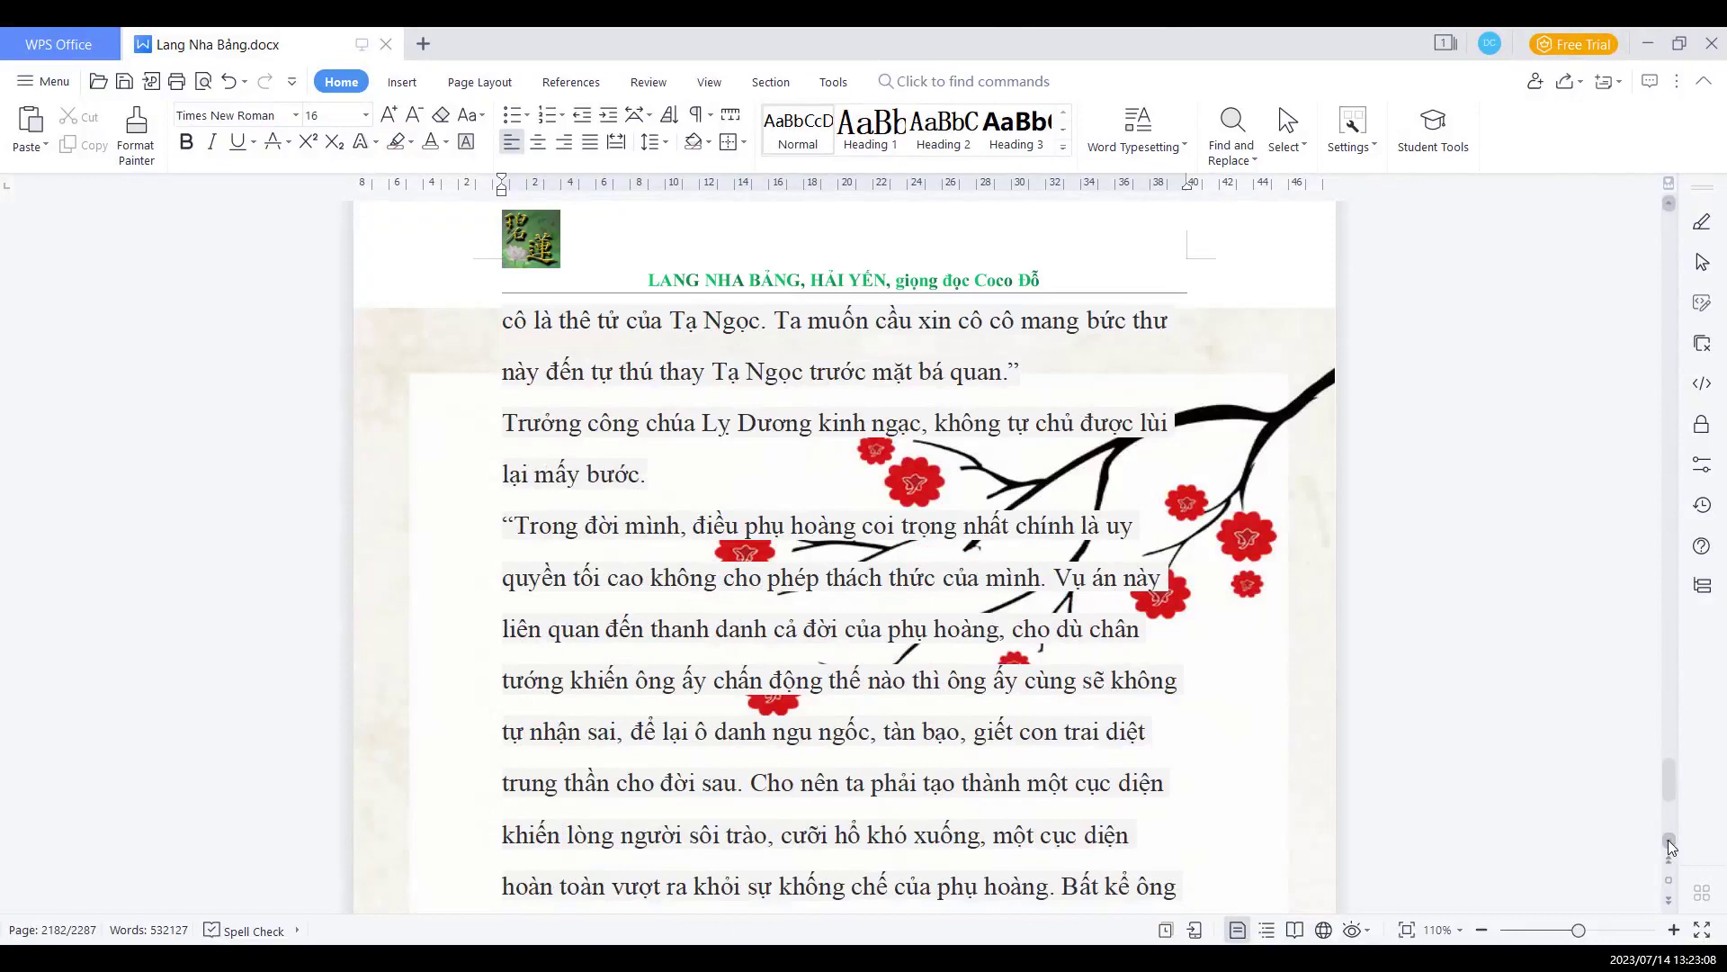
{"action": "left_click", "coordinate": [1672, 847]}
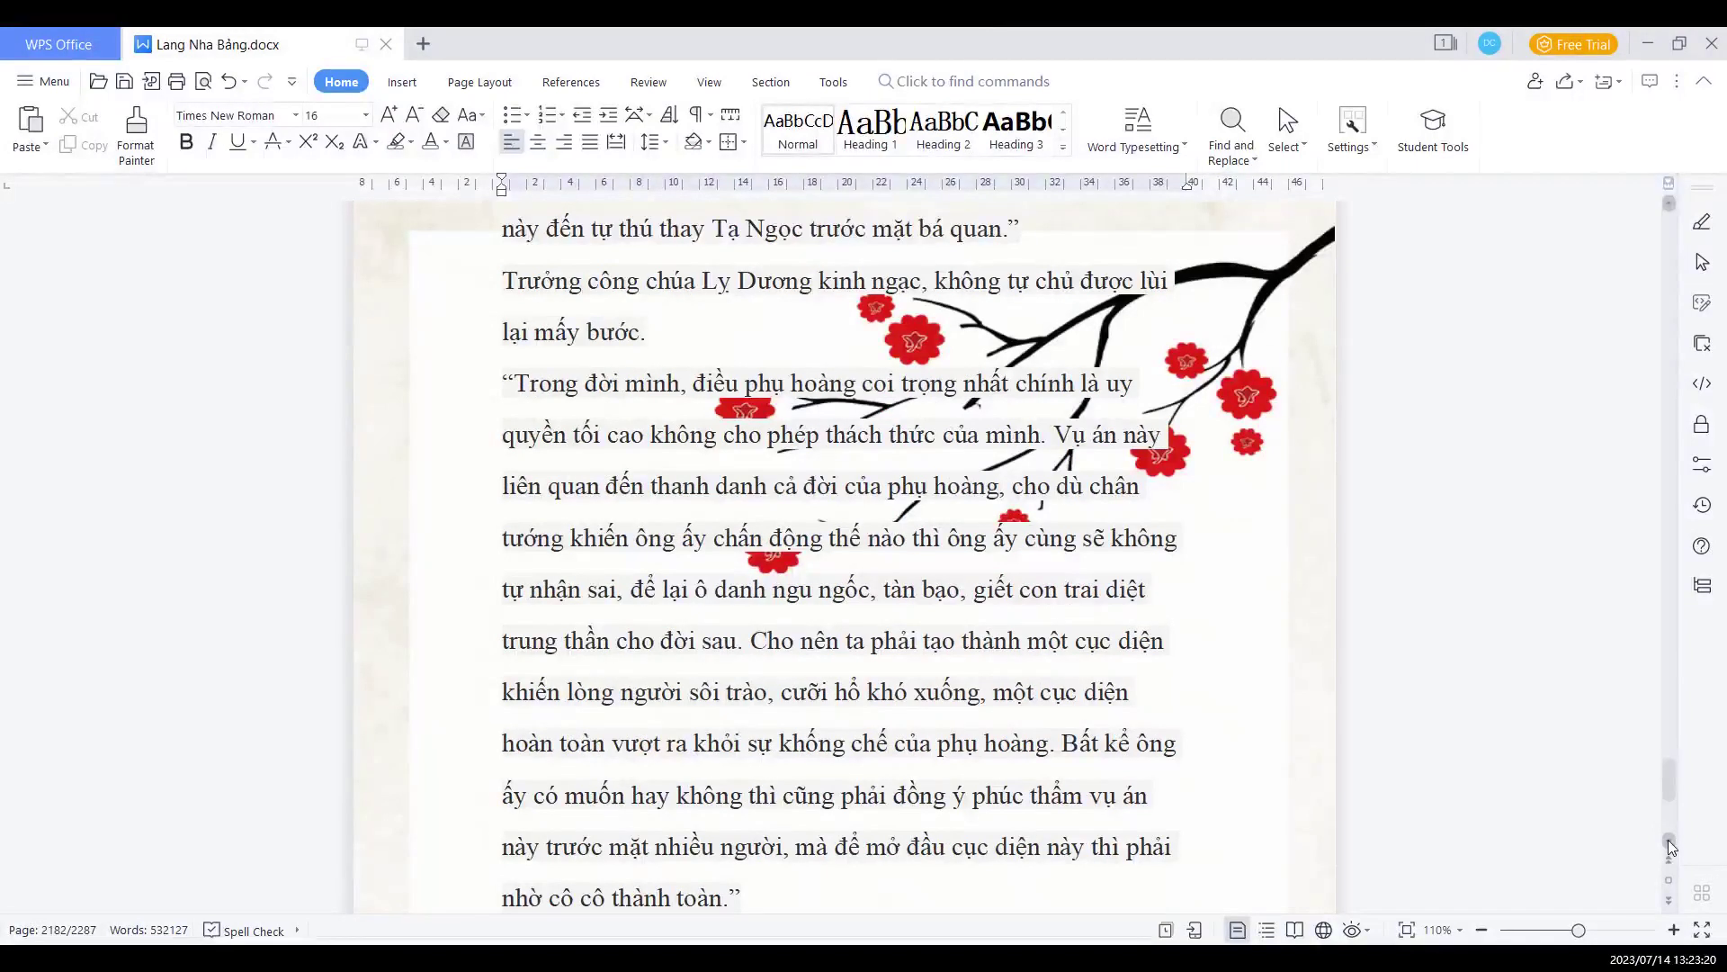
{"action": "scroll", "coordinate": [864, 541], "scroll_direction": "down", "scroll_amount": 2}
{"action": "scroll", "coordinate": [864, 540], "scroll_direction": "down", "scroll_amount": 3}
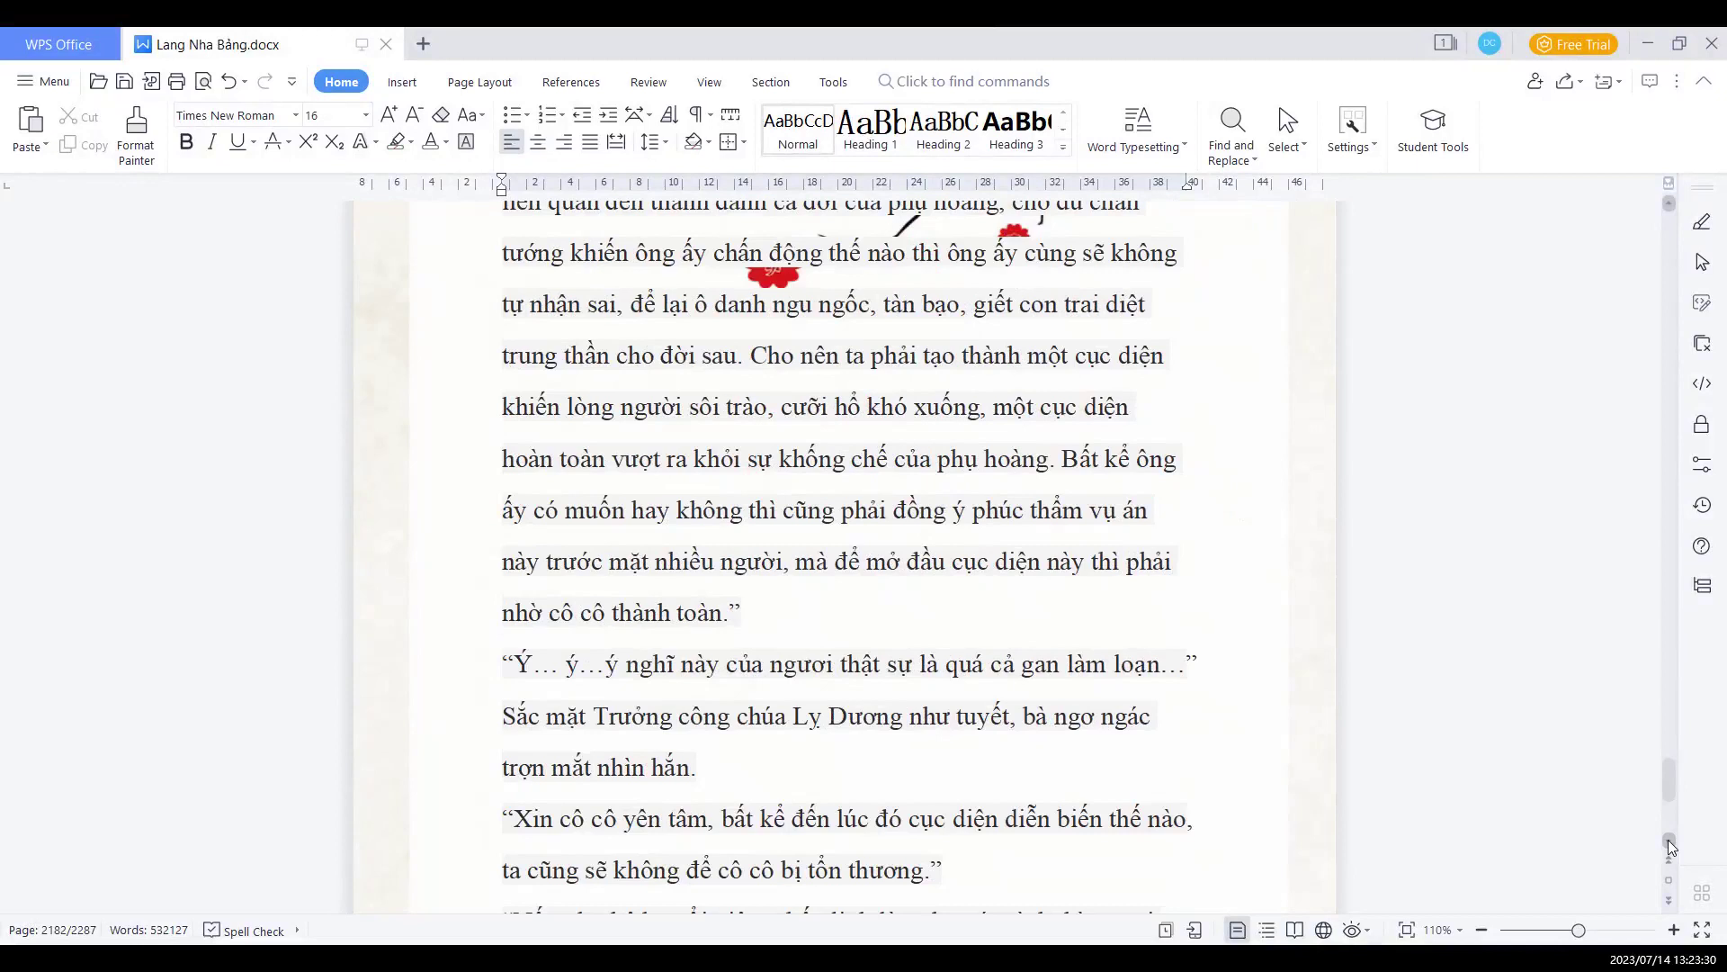
{"action": "scroll", "coordinate": [1671, 846], "scroll_direction": "down", "scroll_amount": 4}
{"action": "scroll", "coordinate": [1671, 847], "scroll_direction": "down", "scroll_amount": 4}
{"action": "scroll", "coordinate": [1672, 845], "scroll_direction": "down", "scroll_amount": 4}
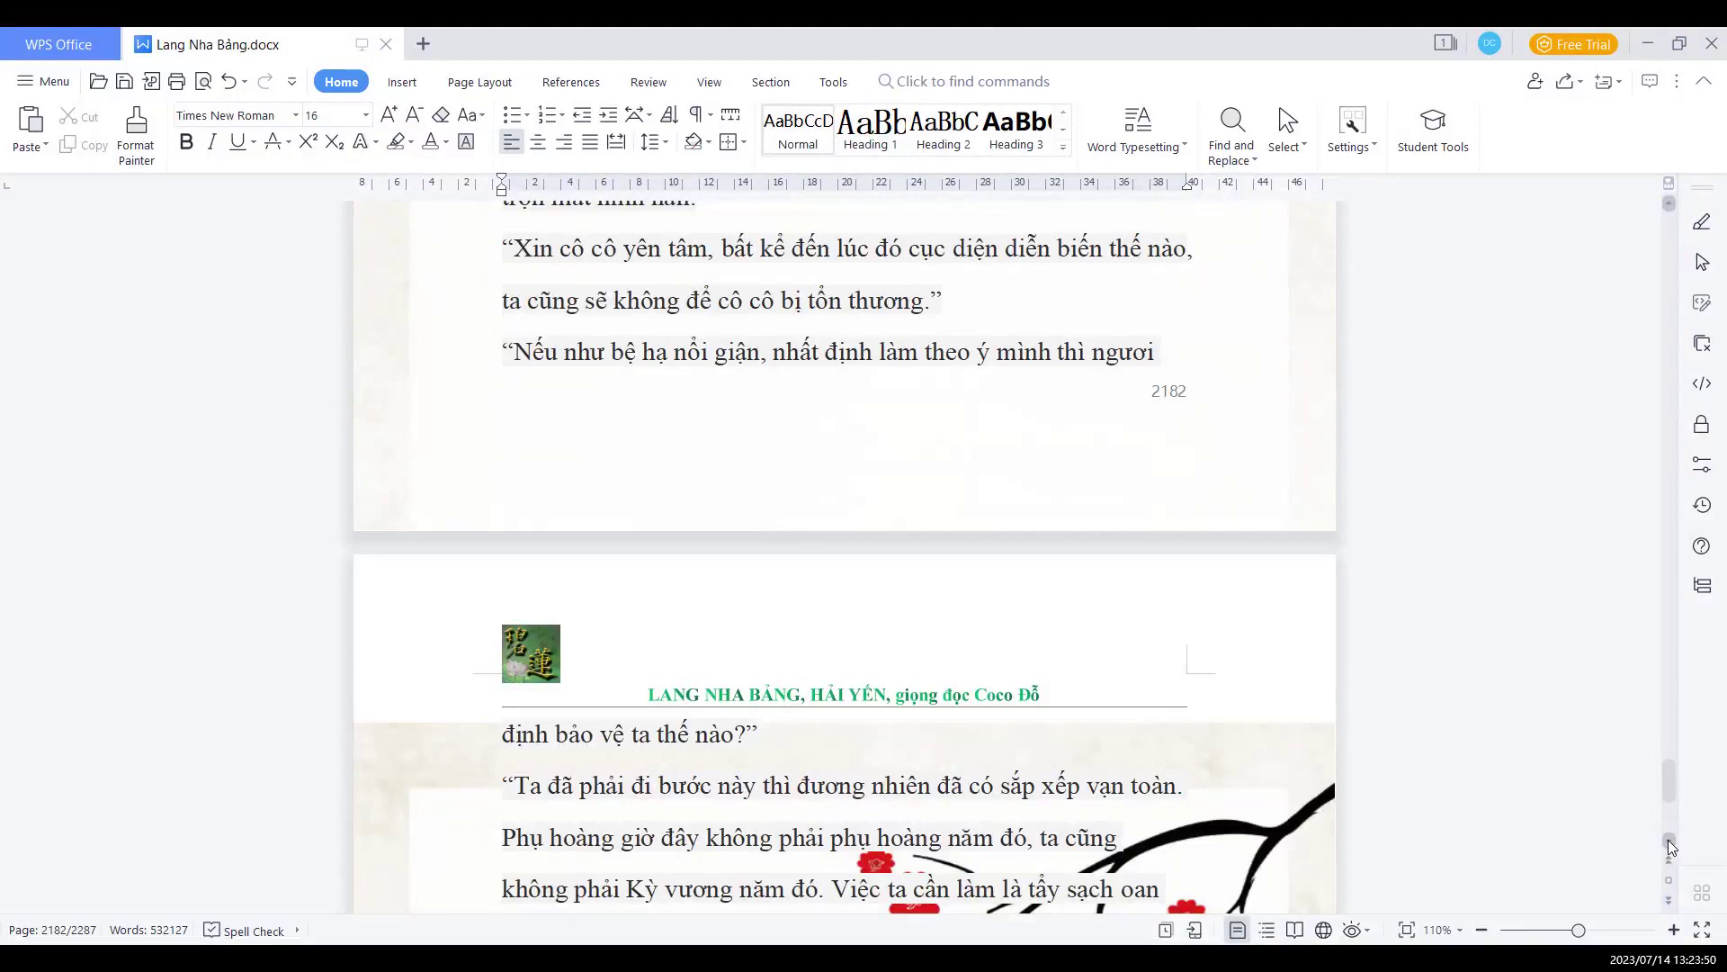
Scroll down to page 2183's final lines, where Mai Trường Tô answers the princess
{"action": "left_click", "coordinate": [1670, 845]}
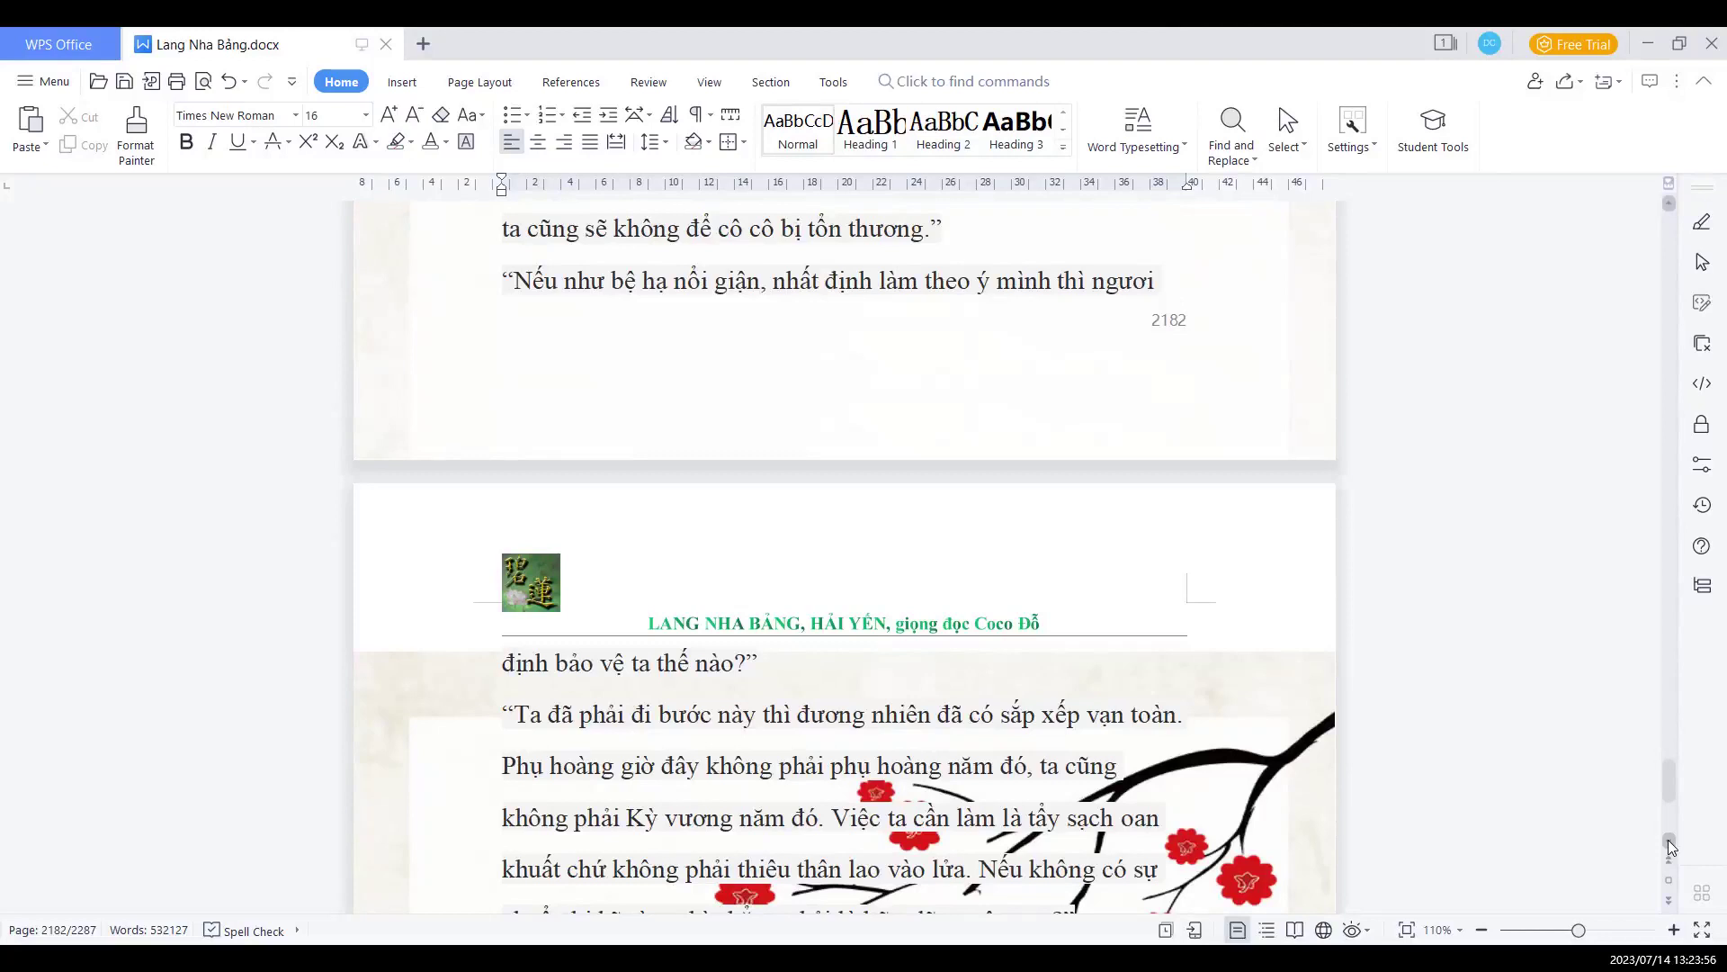
{"action": "left_click", "coordinate": [1672, 844]}
{"action": "left_click", "coordinate": [1671, 846]}
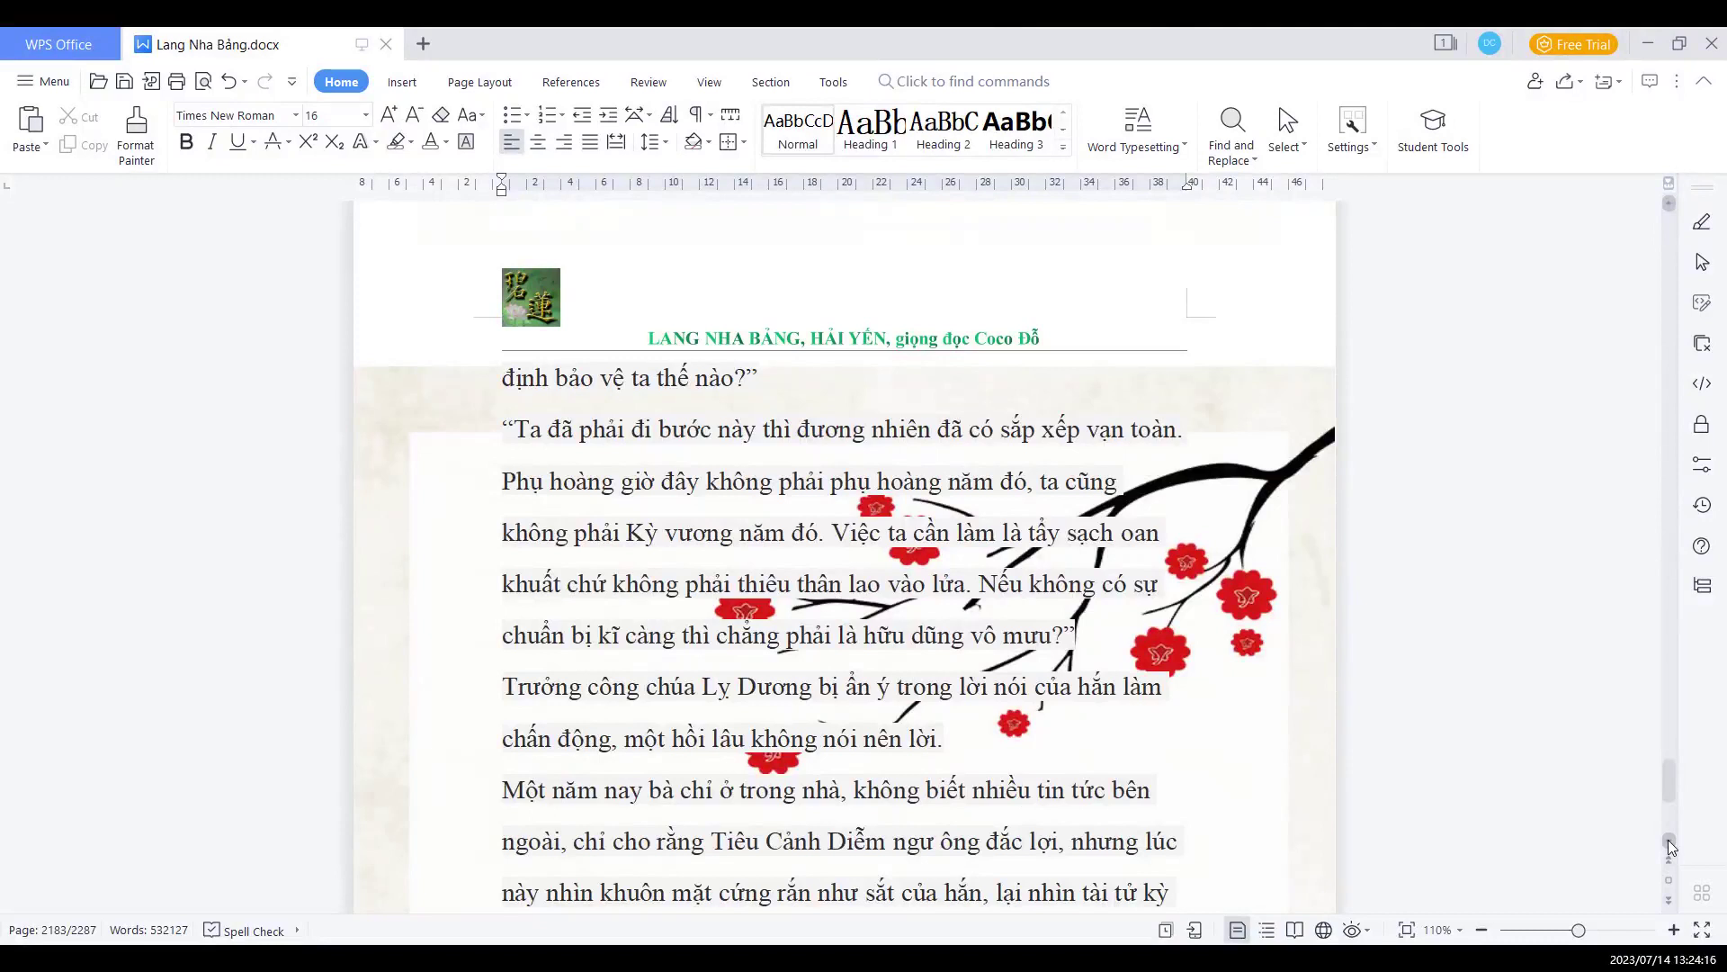
{"action": "scroll", "coordinate": [1670, 845], "scroll_direction": "down", "scroll_amount": 3}
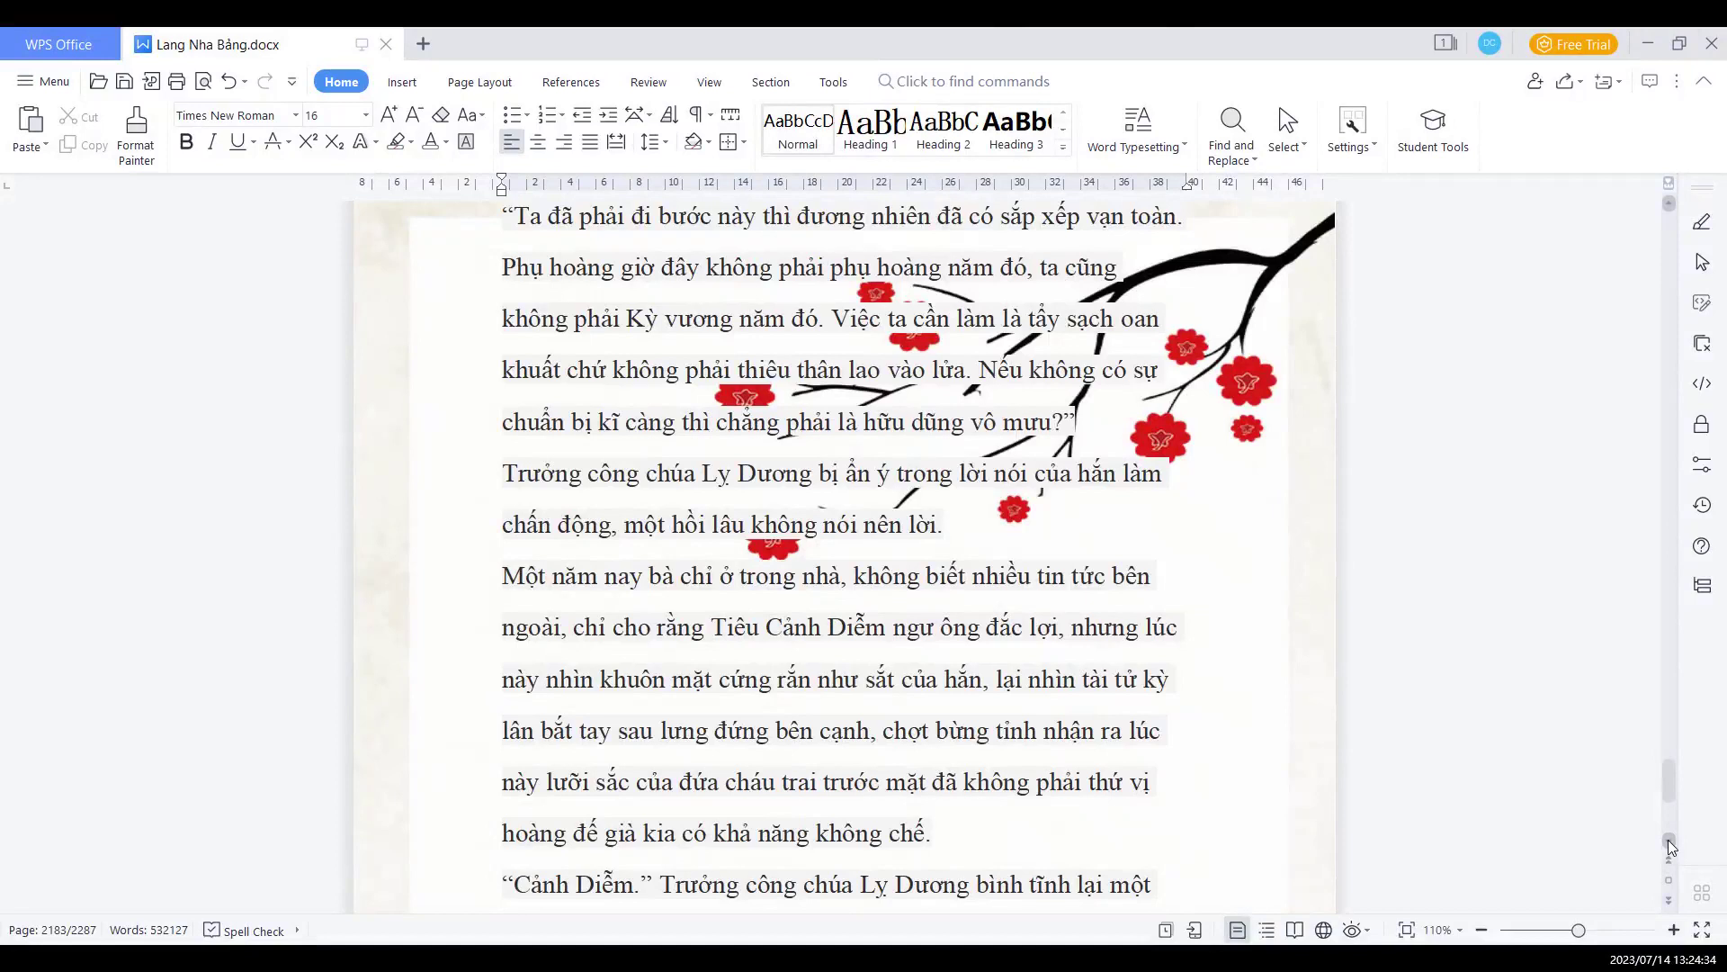
{"action": "left_click", "coordinate": [1671, 847]}
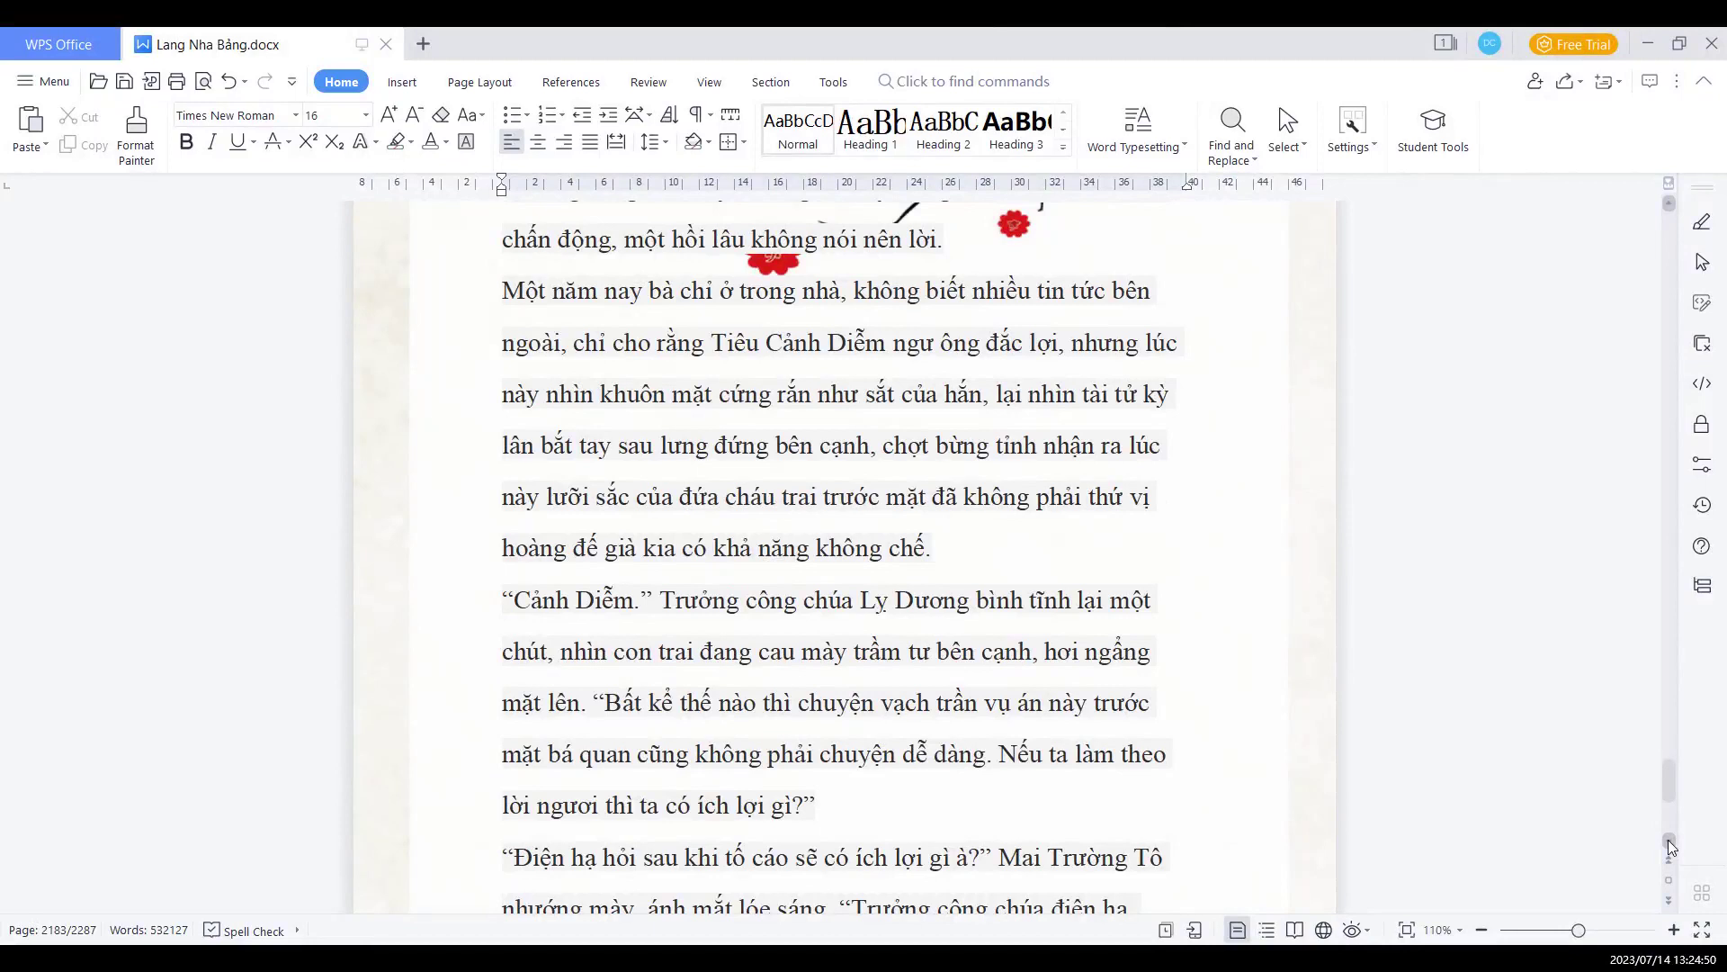
{"action": "scroll", "coordinate": [1670, 847], "scroll_direction": "down", "scroll_amount": 3}
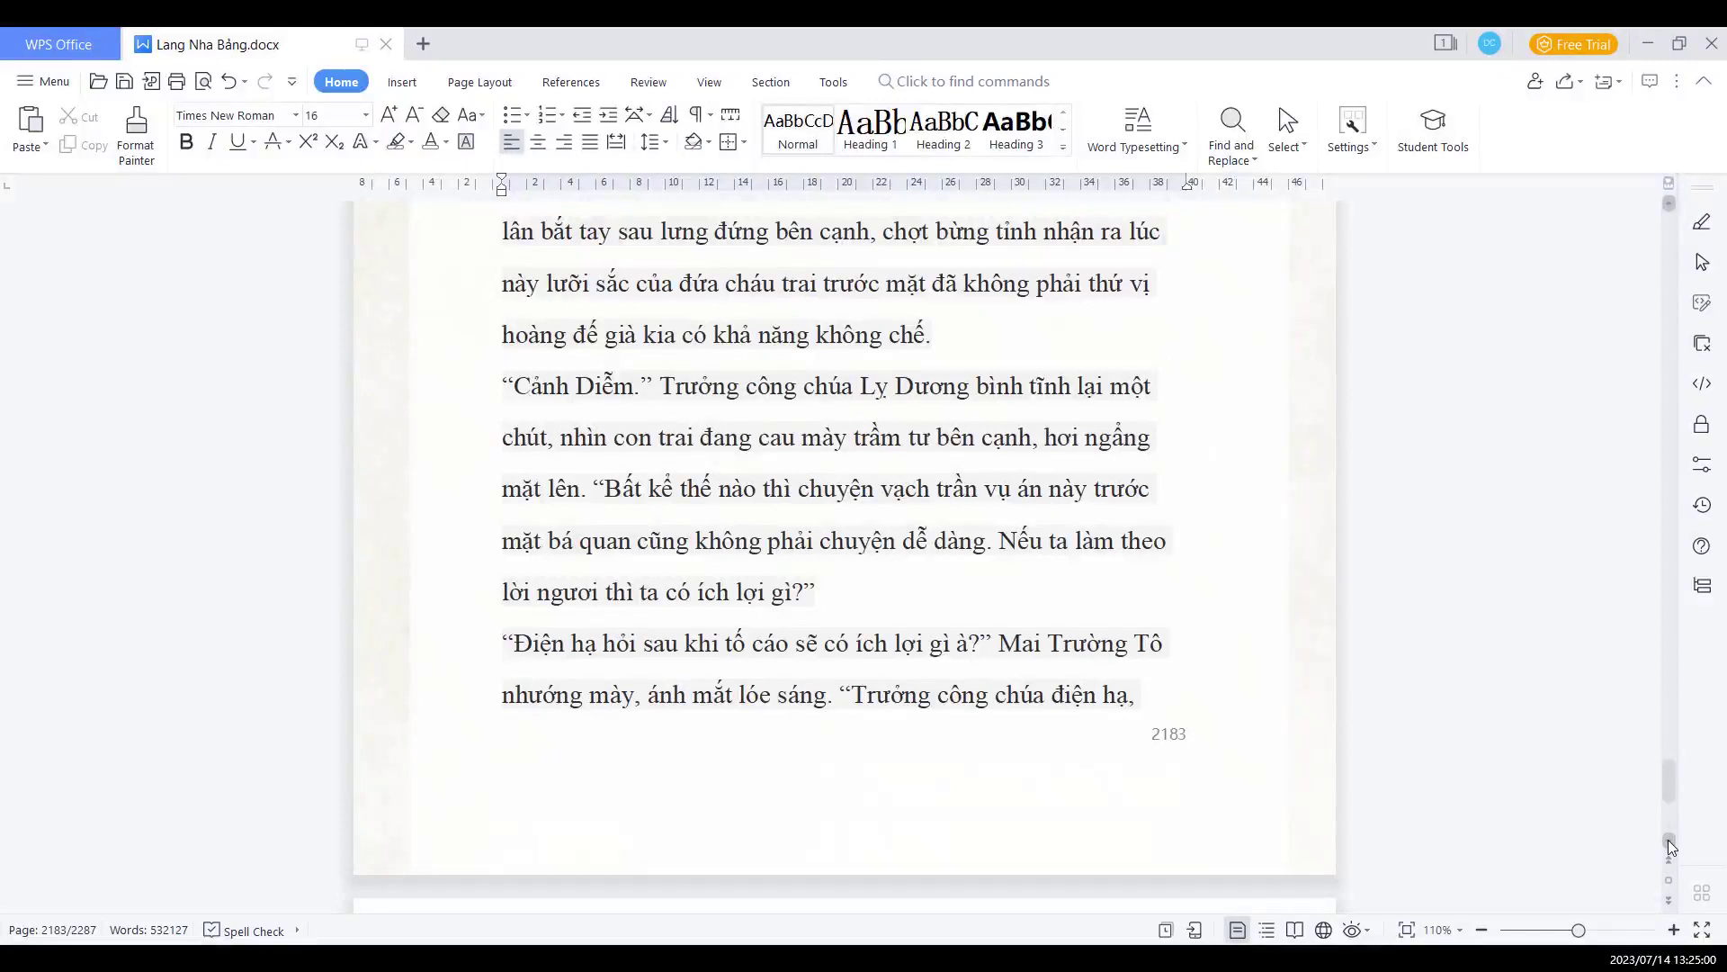
{"action": "scroll", "coordinate": [1672, 848], "scroll_direction": "down", "scroll_amount": 2}
{"action": "scroll", "coordinate": [1670, 848], "scroll_direction": "down", "scroll_amount": 3}
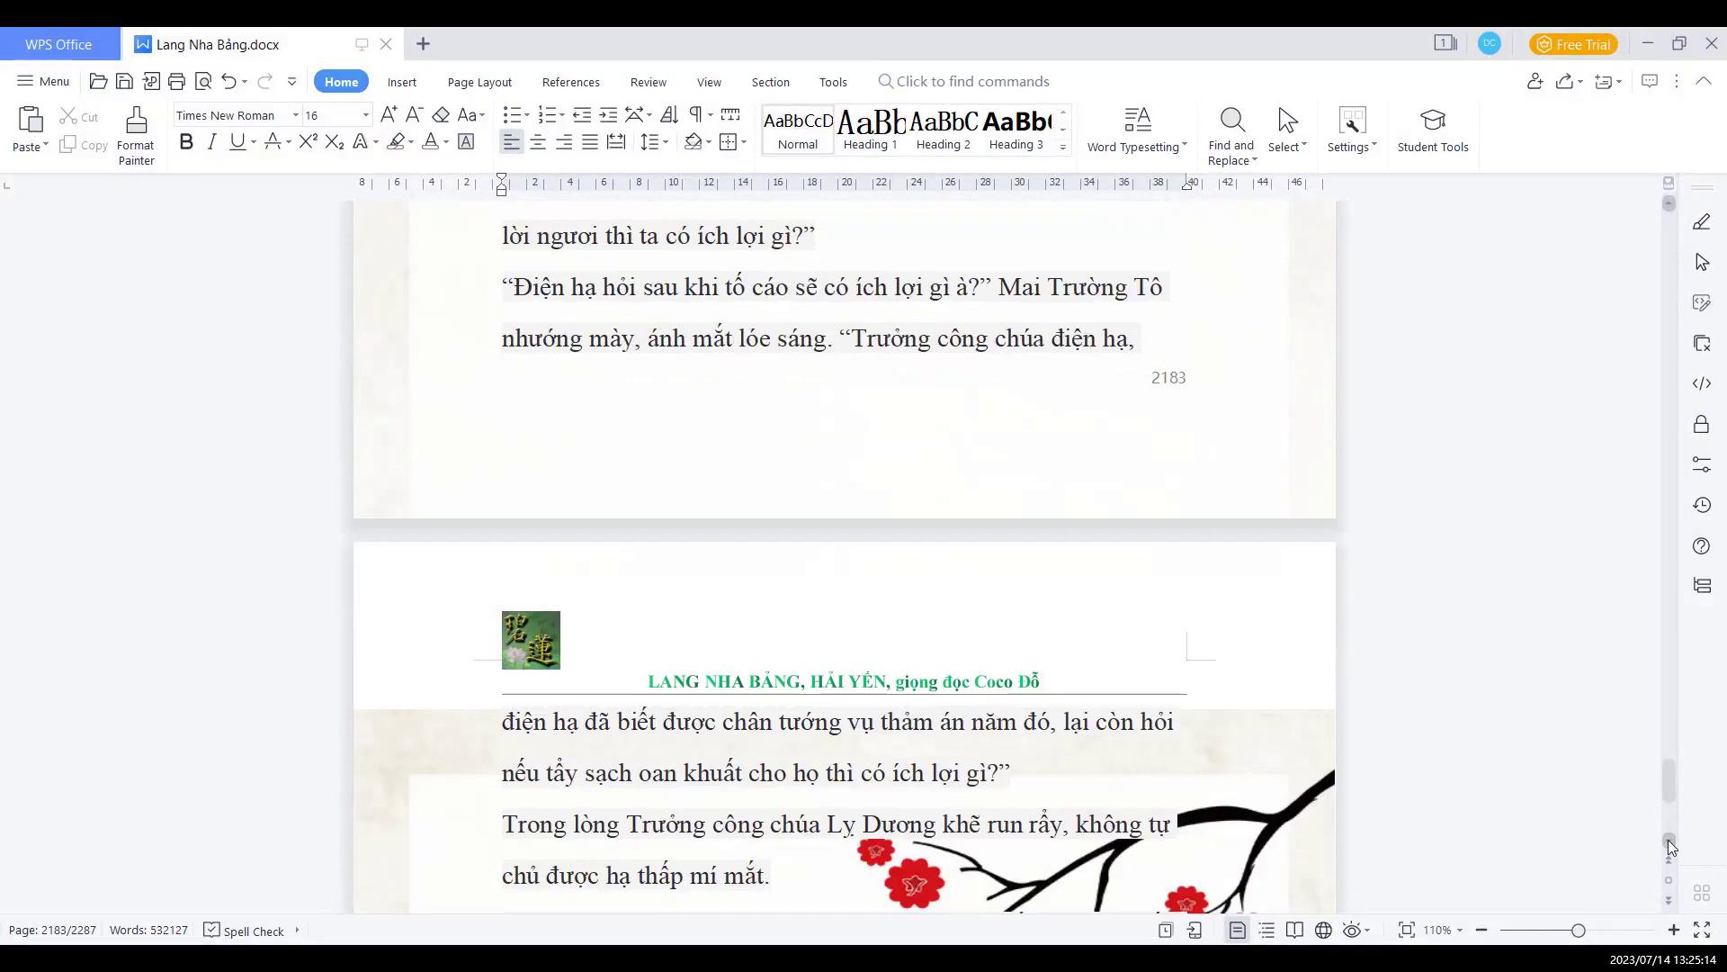
{"action": "scroll", "coordinate": [1671, 845], "scroll_direction": "down", "scroll_amount": 2}
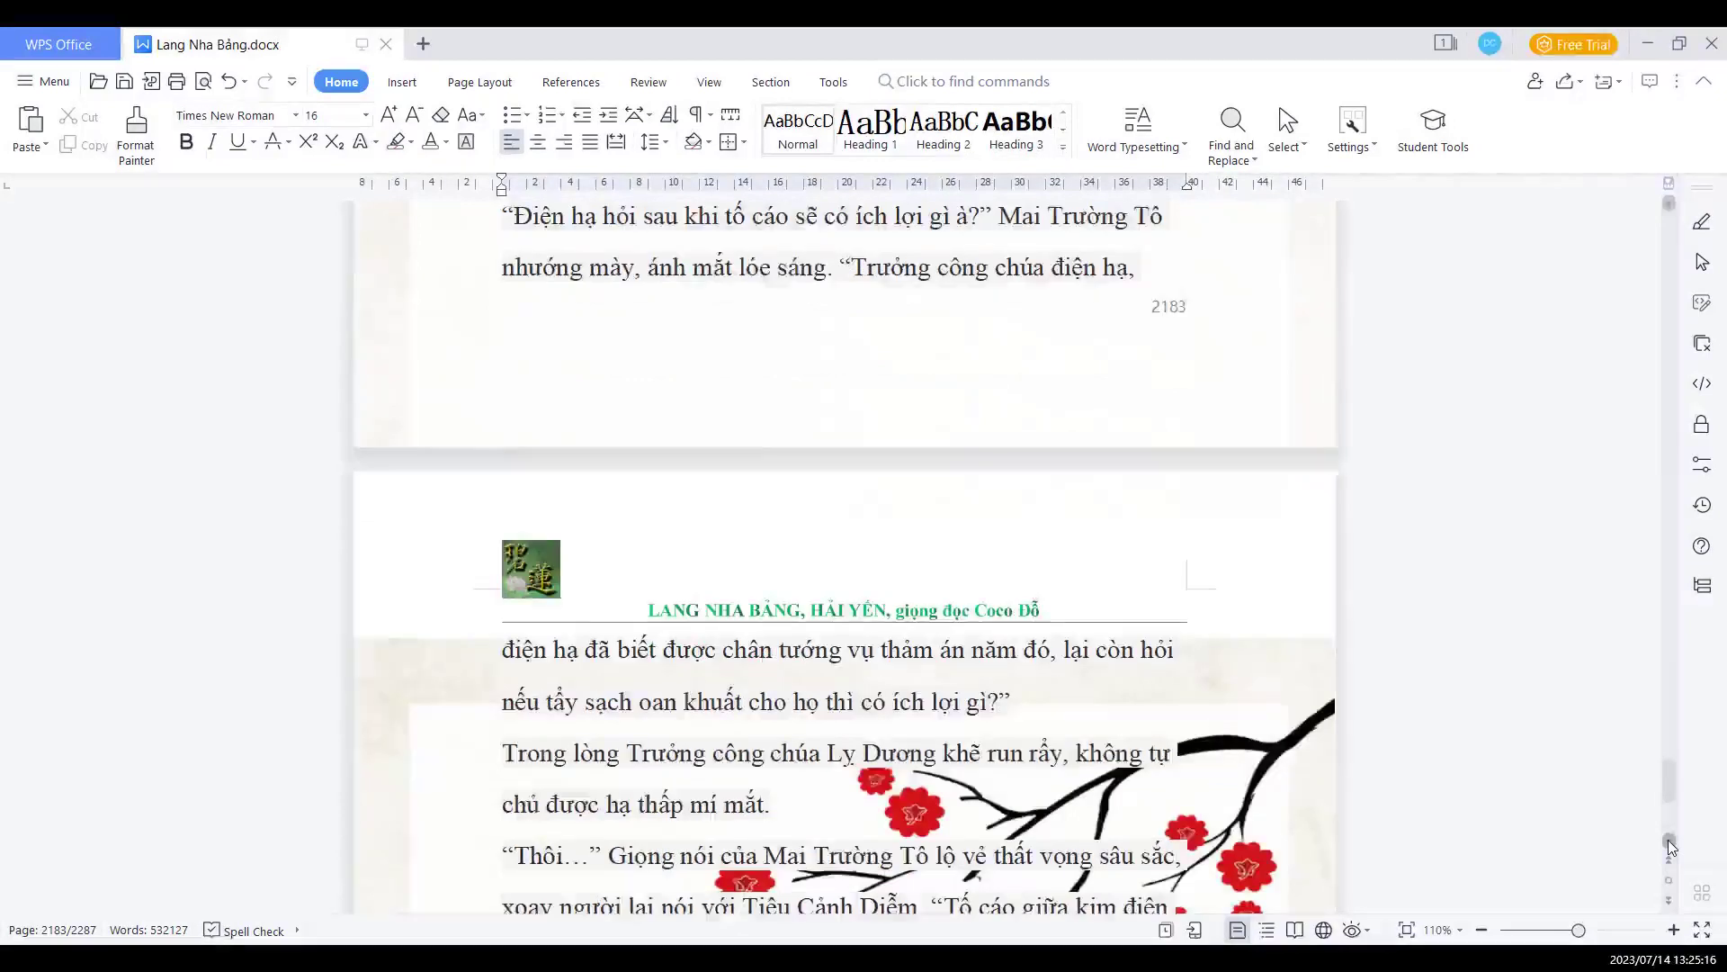
{"action": "scroll", "coordinate": [1670, 847], "scroll_direction": "down", "scroll_amount": 2}
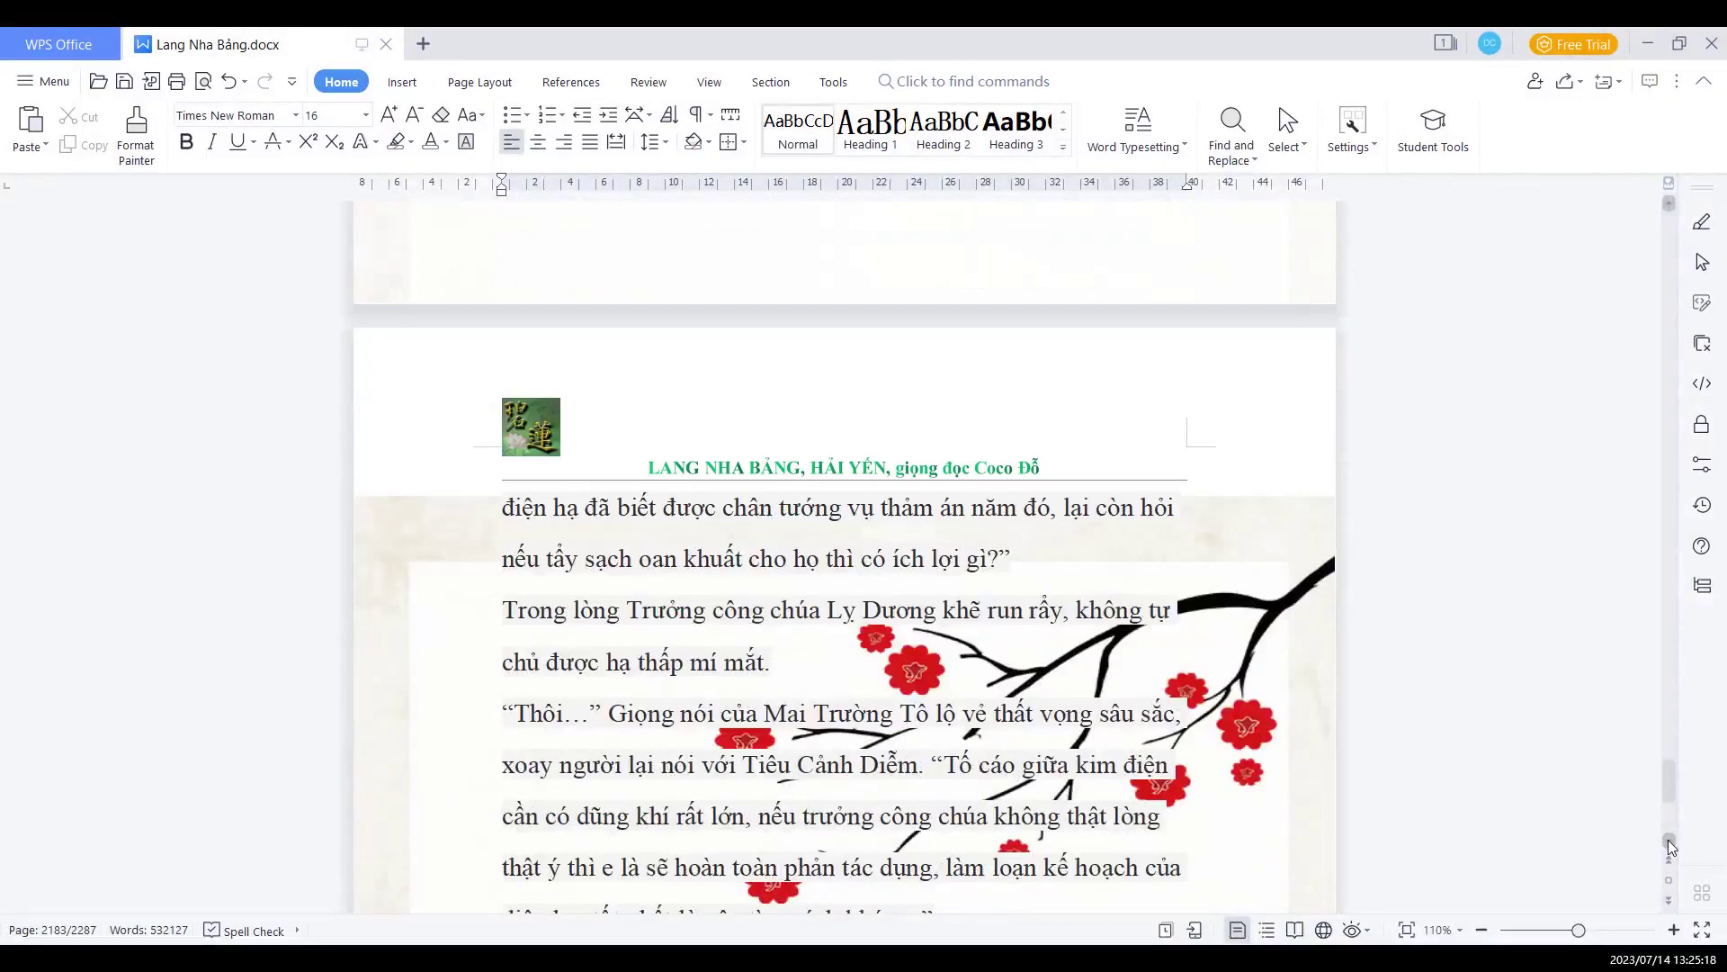
{"action": "scroll", "coordinate": [1671, 847], "scroll_direction": "down", "scroll_amount": 1}
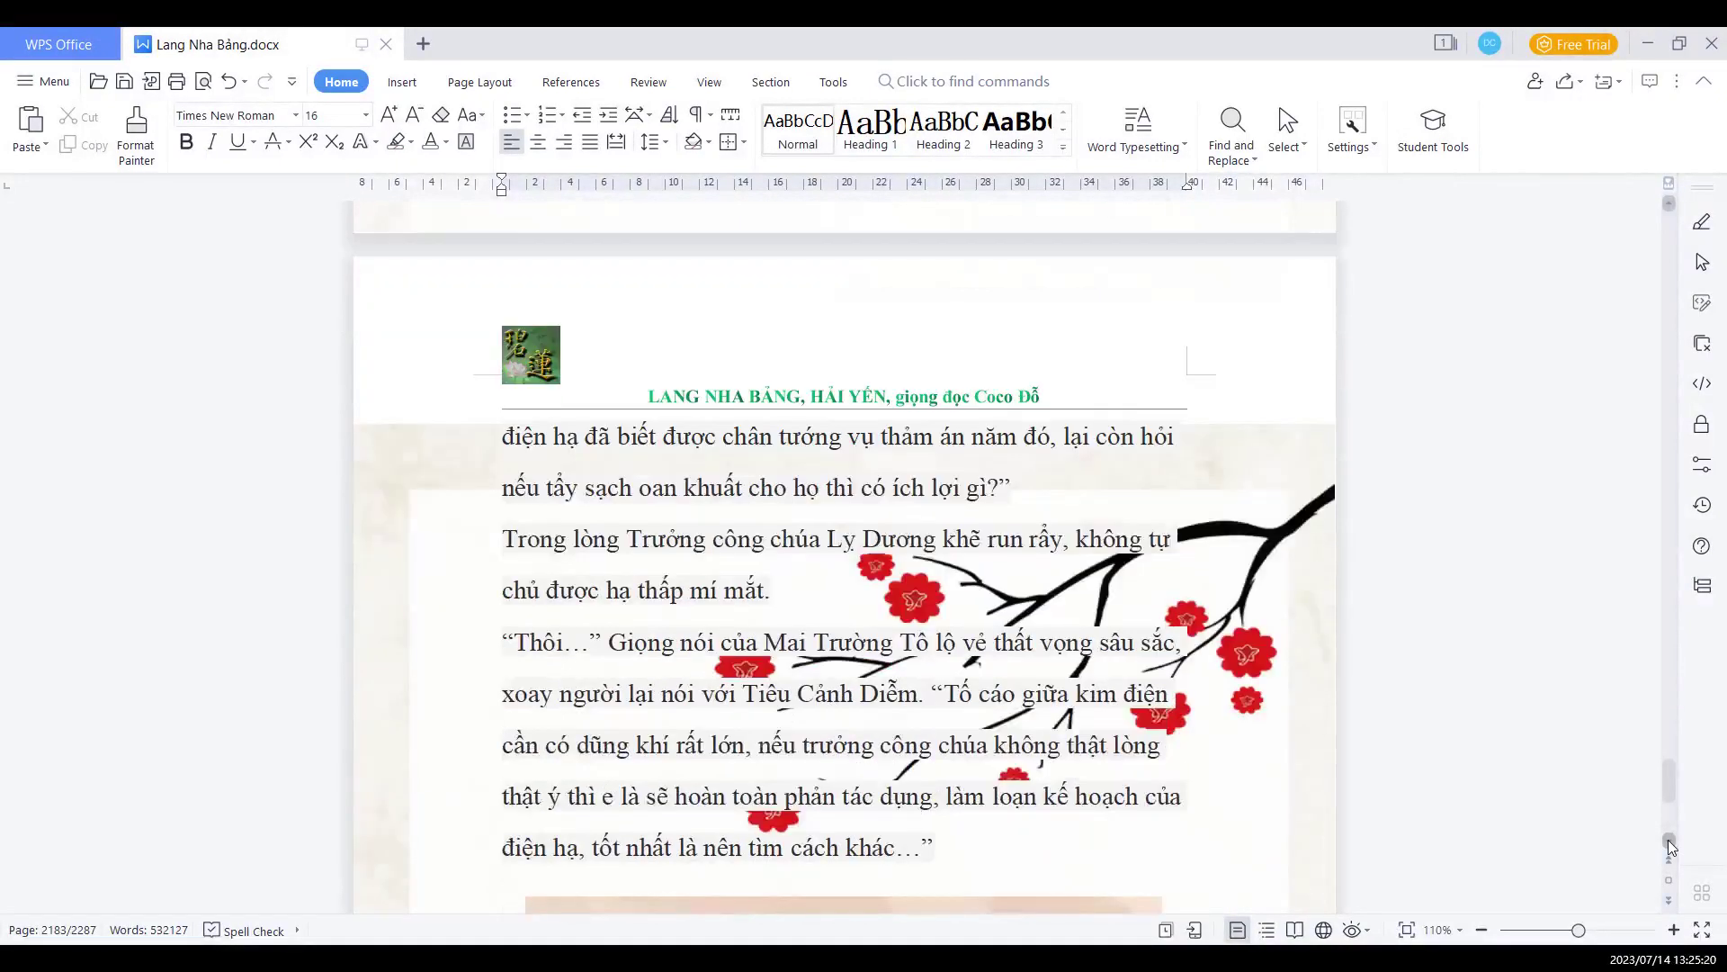
{"action": "scroll", "coordinate": [1672, 845], "scroll_direction": "down", "scroll_amount": 1}
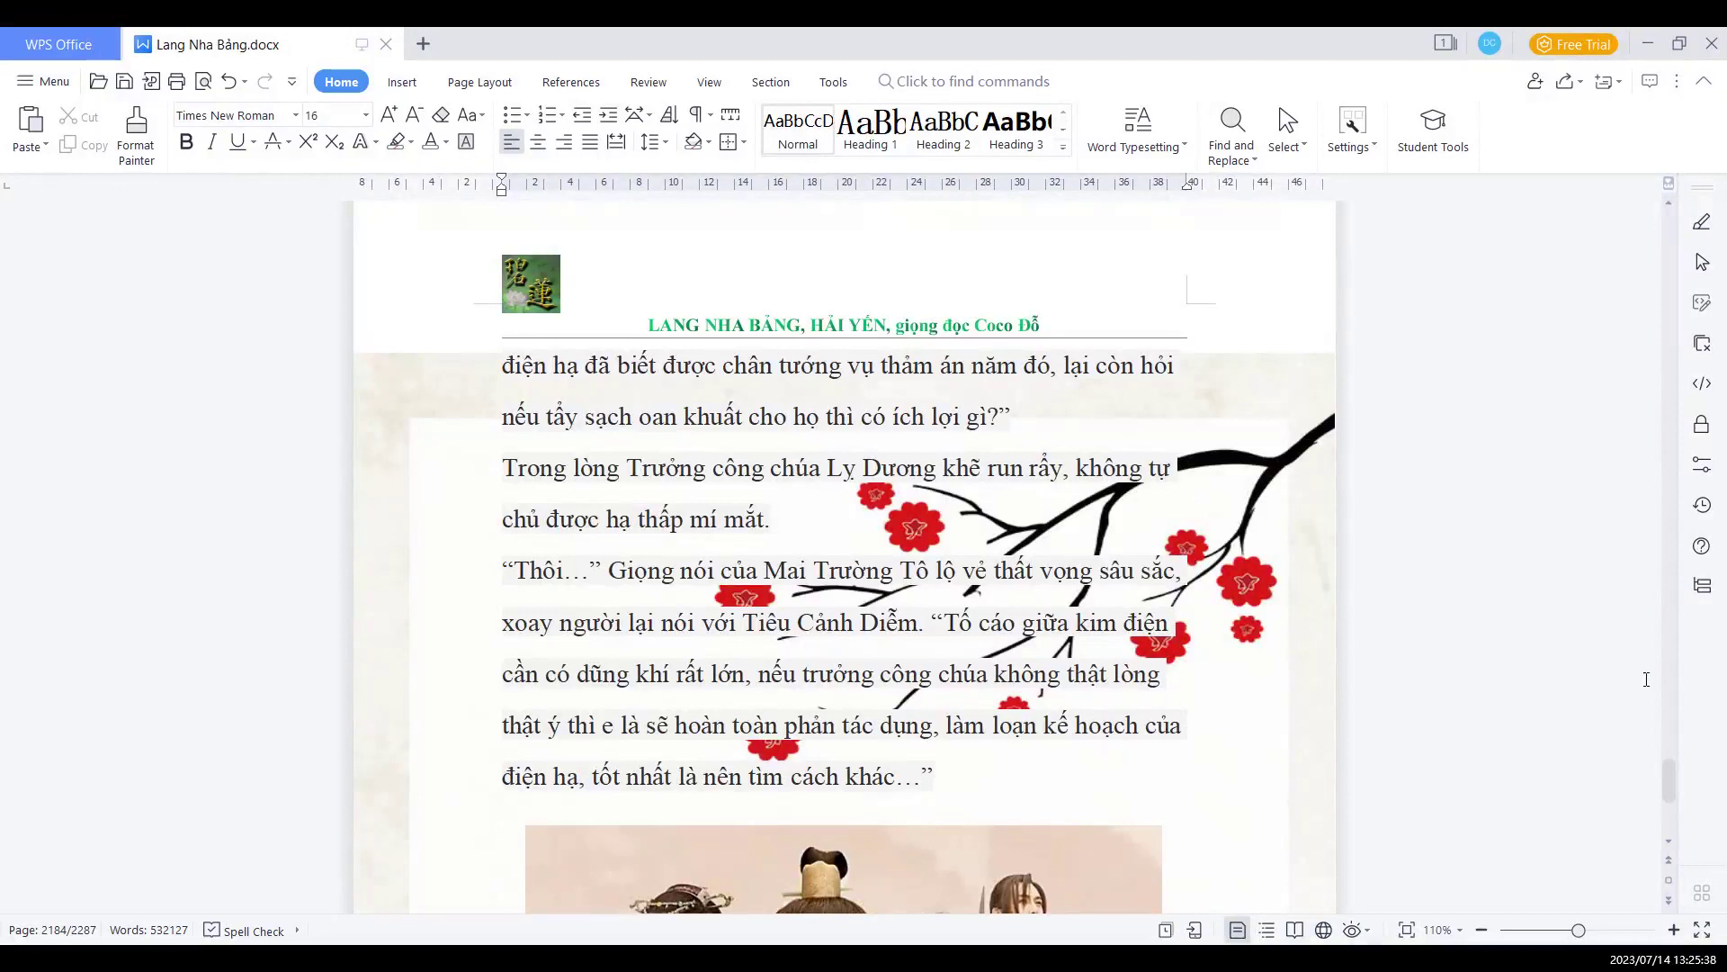
Scroll to page 2184's end, showing the cast photo and the Chapter 168 'Giữ lời hứa' heading
{"action": "left_click", "coordinate": [1669, 839]}
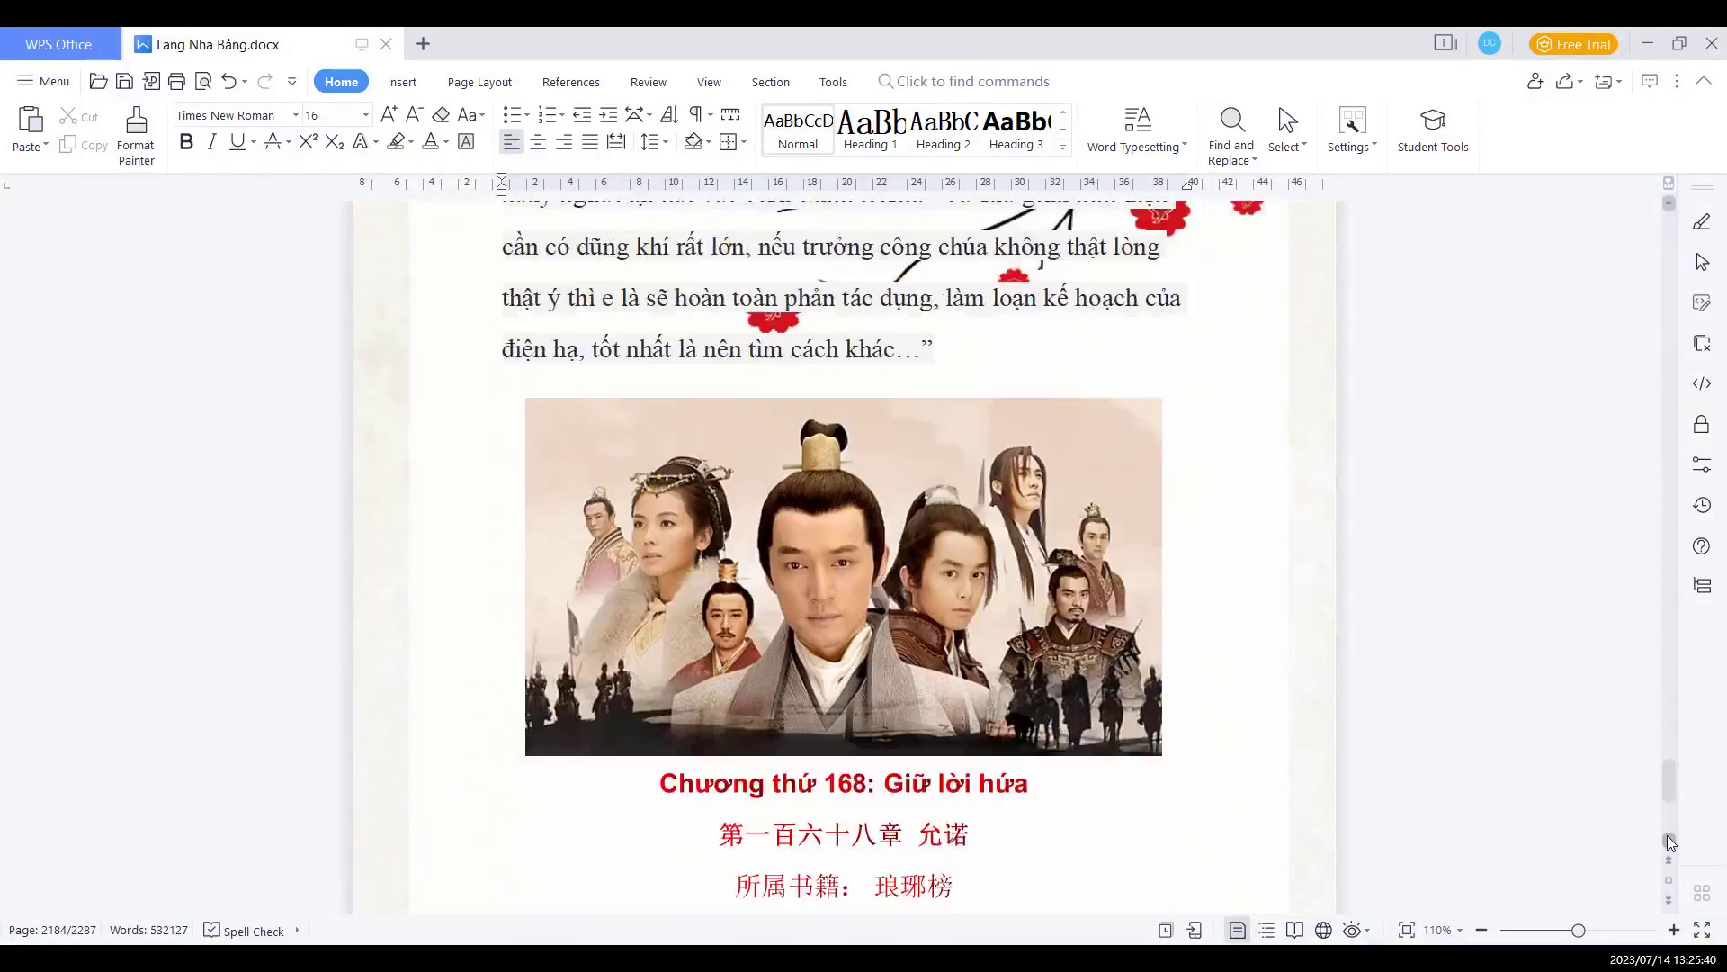
{"action": "left_click", "coordinate": [1670, 842]}
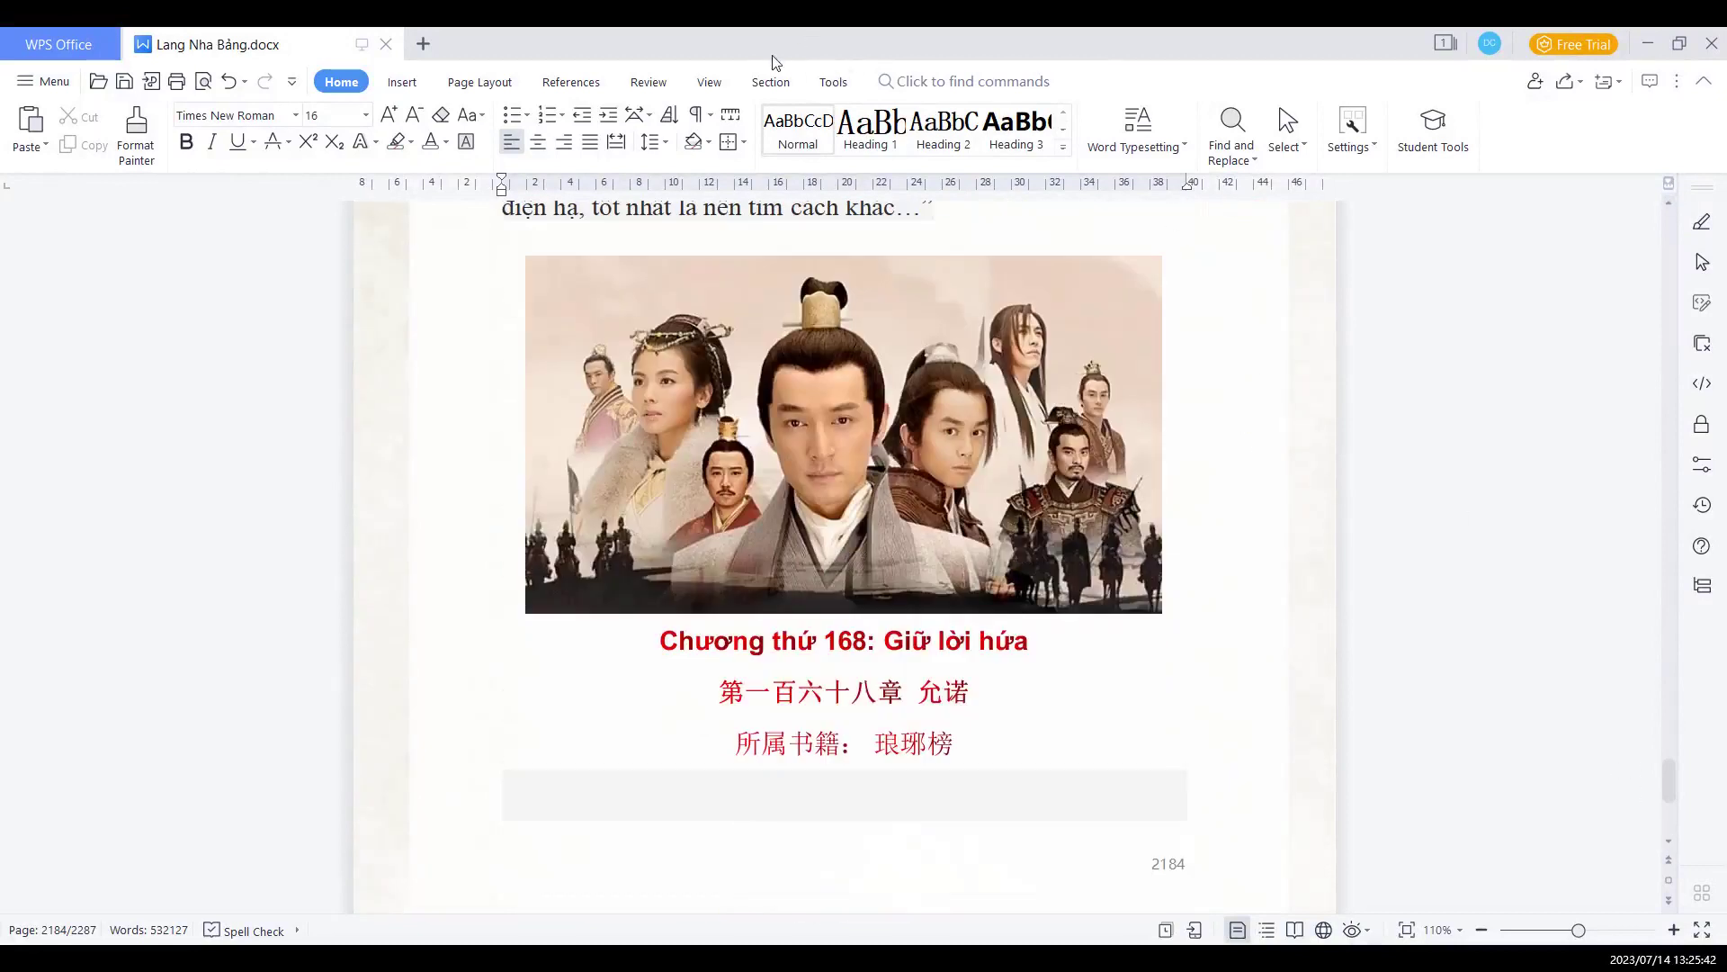